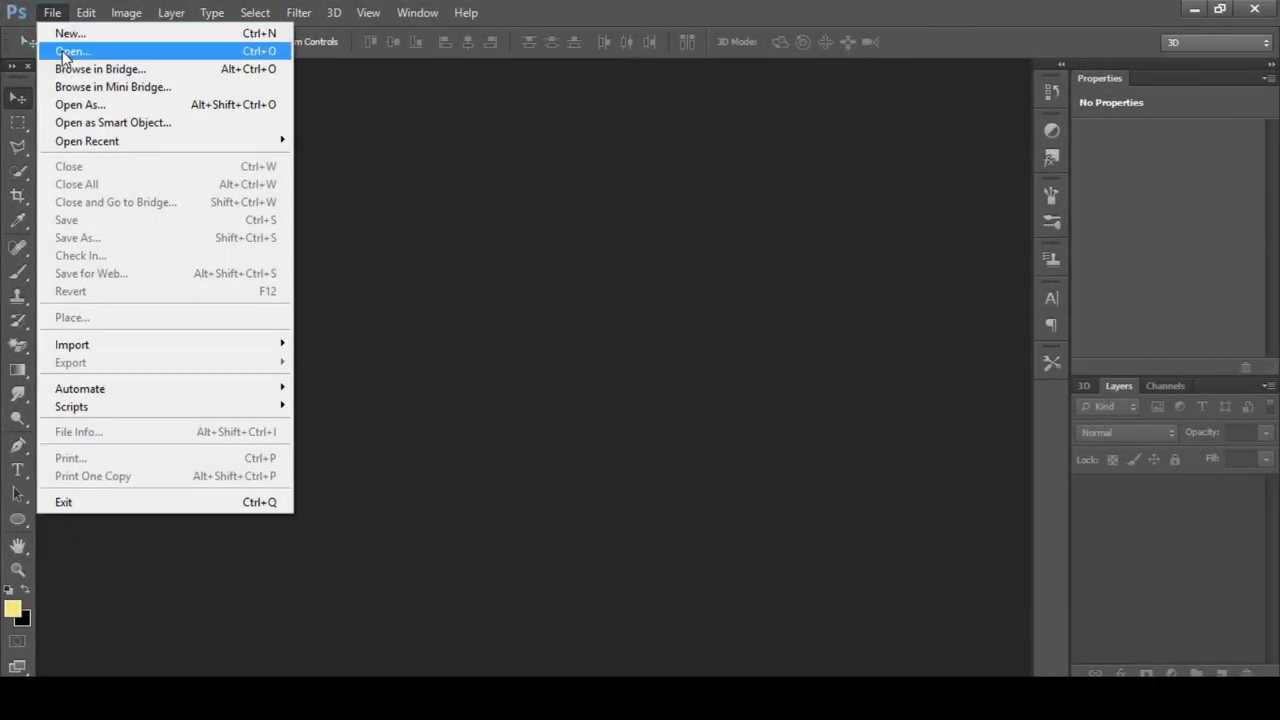
Step: Open the DSC_0049 jumping-man photo
{"action": "left_click", "coordinate": [65, 51]}
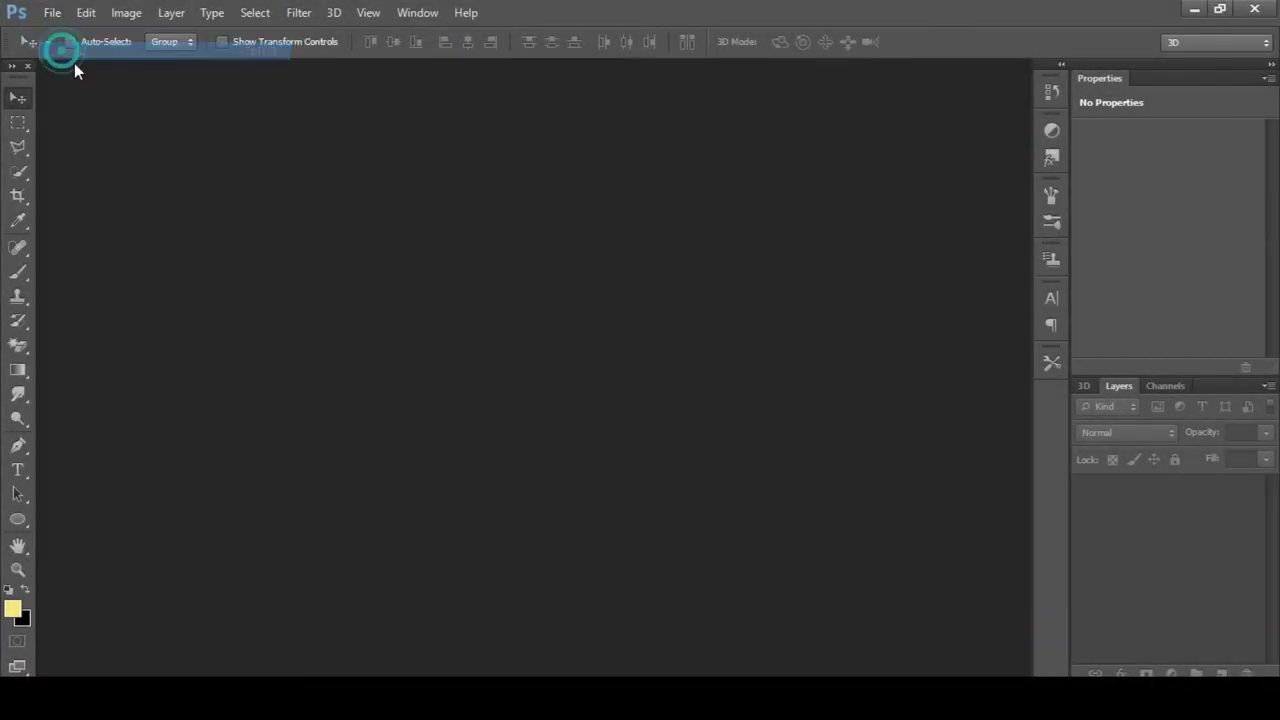
{"action": "left_click", "coordinate": [630, 147]}
{"action": "left_click", "coordinate": [1212, 585]}
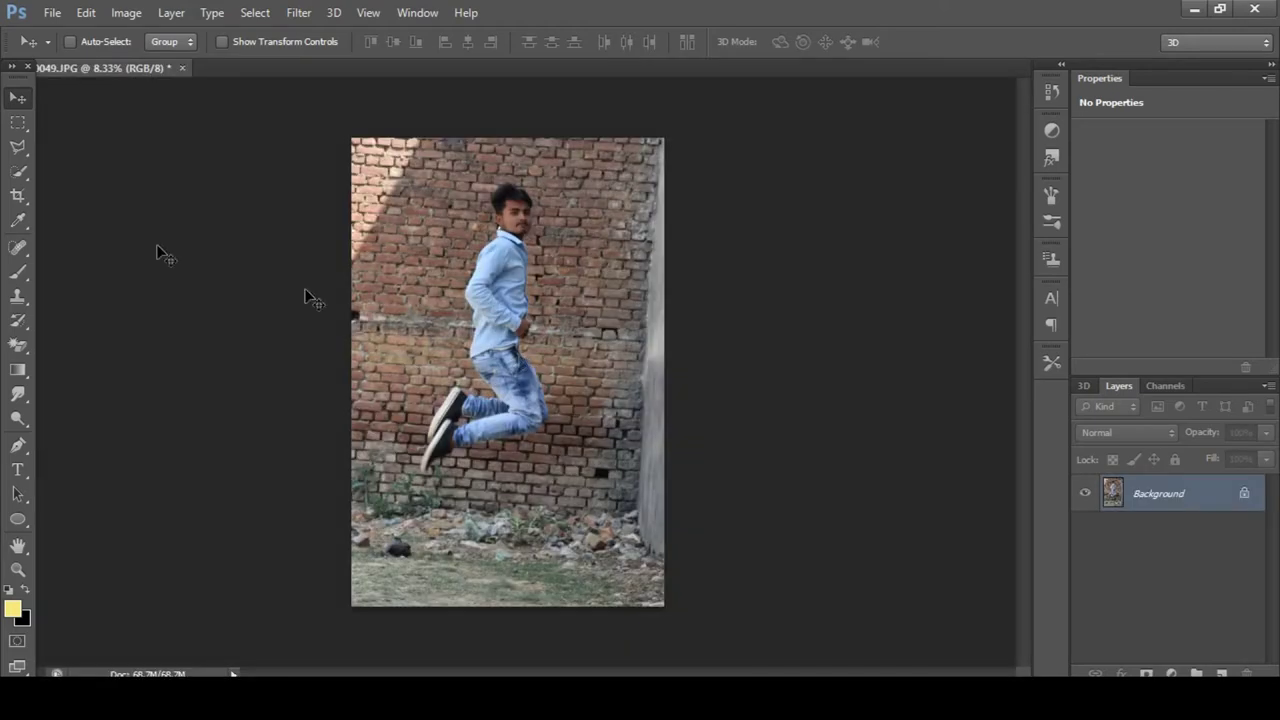
Step: Zoom in and use Quick Selection with a larger brush to select the man's hair, face and neck
{"action": "left_click", "coordinate": [18, 171]}
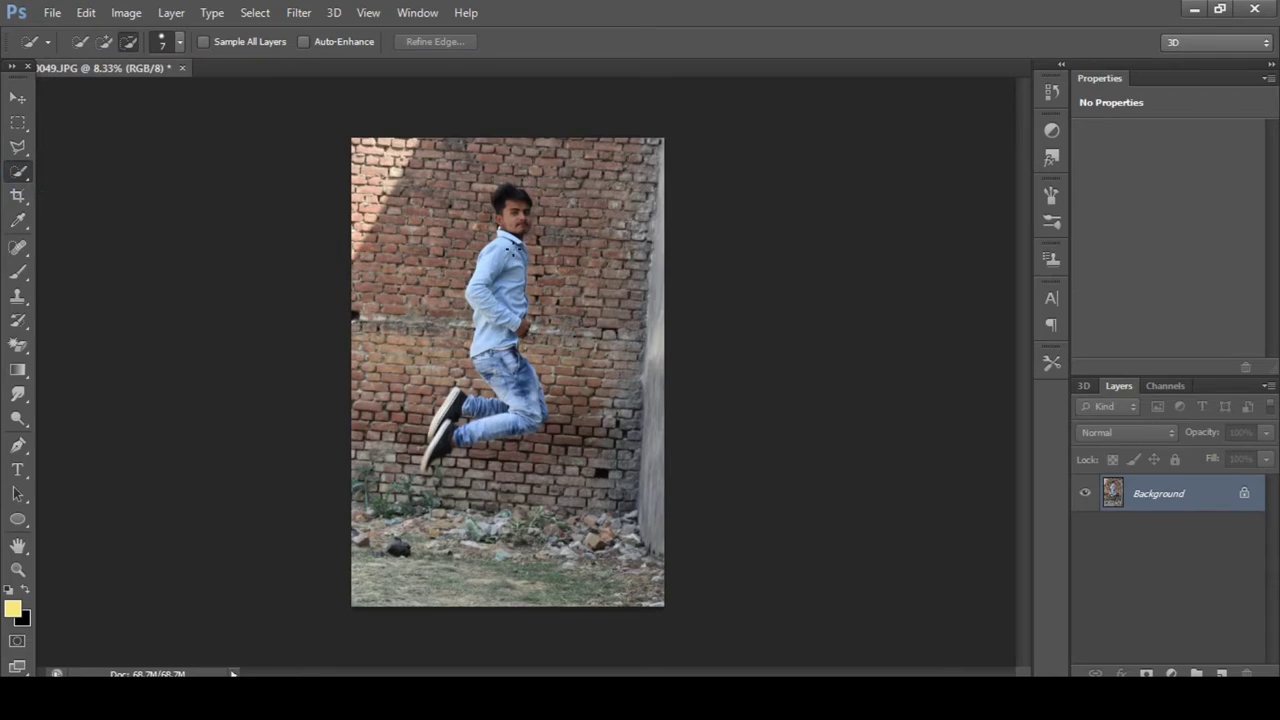
{"action": "scroll", "coordinate": [516, 260], "scroll_direction": "up", "scroll_amount": 1}
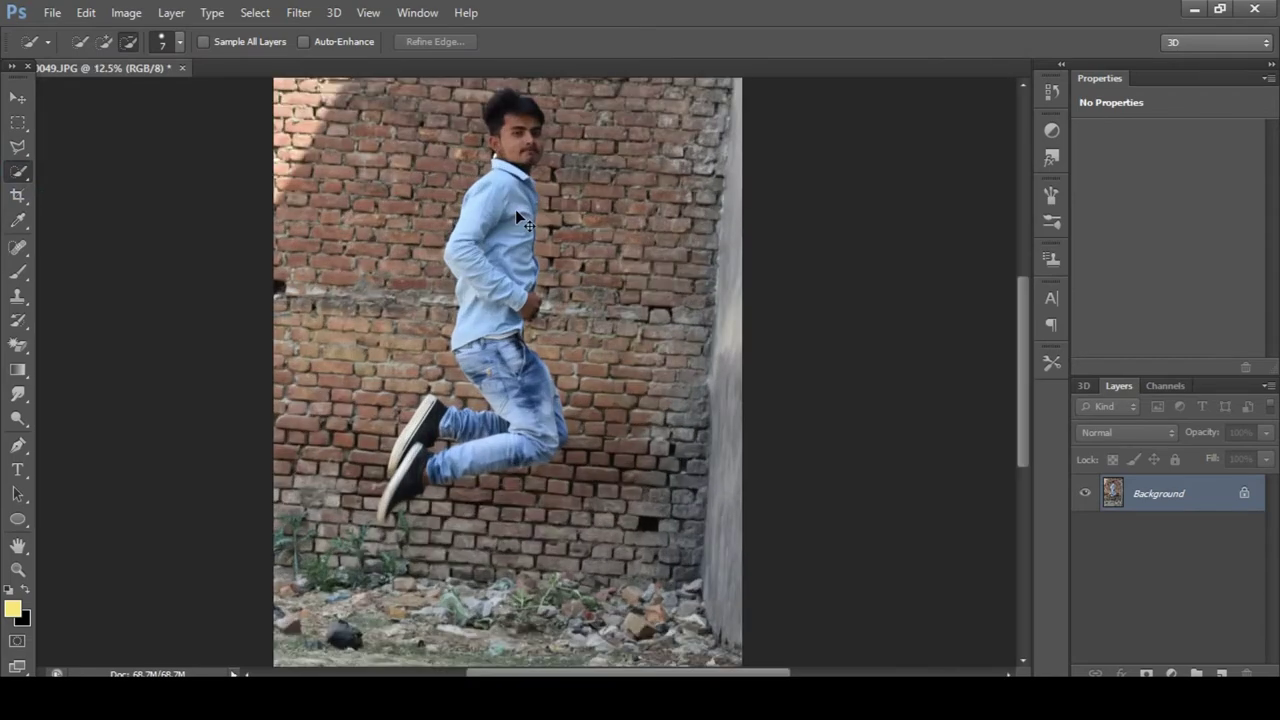
{"action": "scroll", "coordinate": [516, 209], "scroll_direction": "up", "scroll_amount": 1}
{"action": "scroll", "coordinate": [509, 193], "scroll_direction": "up", "scroll_amount": 3}
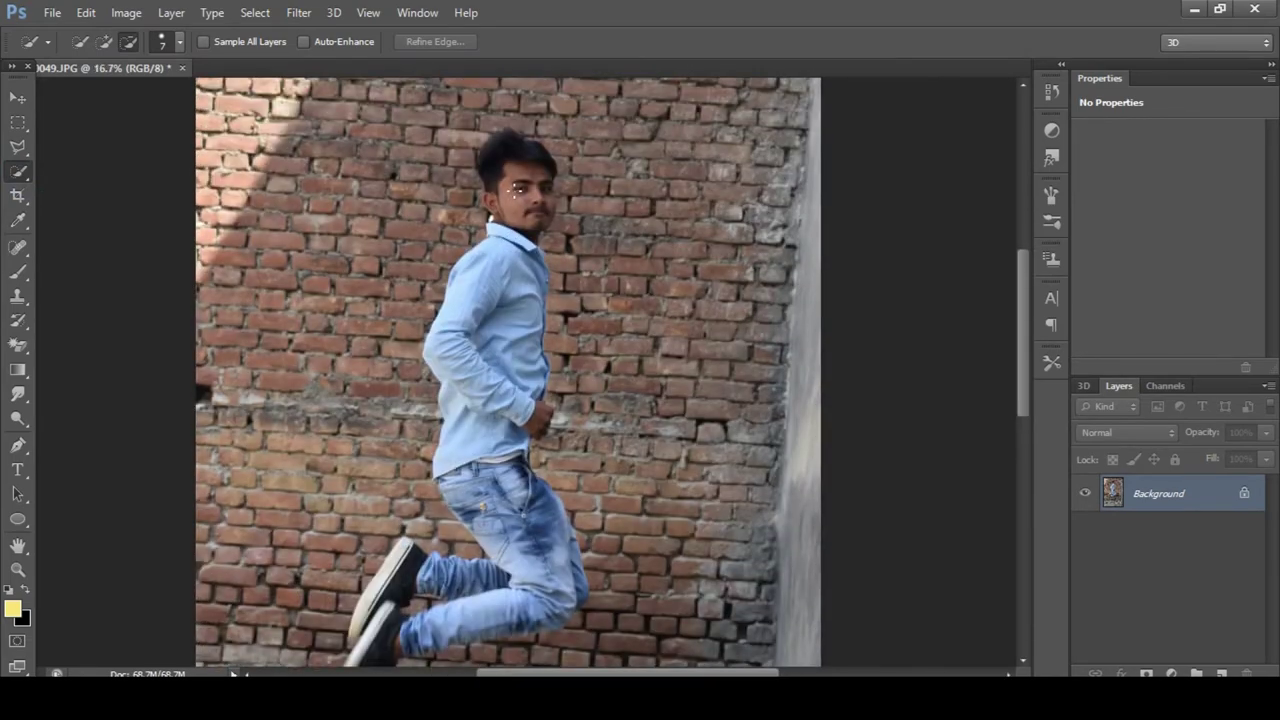
{"action": "scroll", "coordinate": [515, 192], "scroll_direction": "up", "scroll_amount": 1}
{"action": "scroll", "coordinate": [516, 190], "scroll_direction": "up", "scroll_amount": 1}
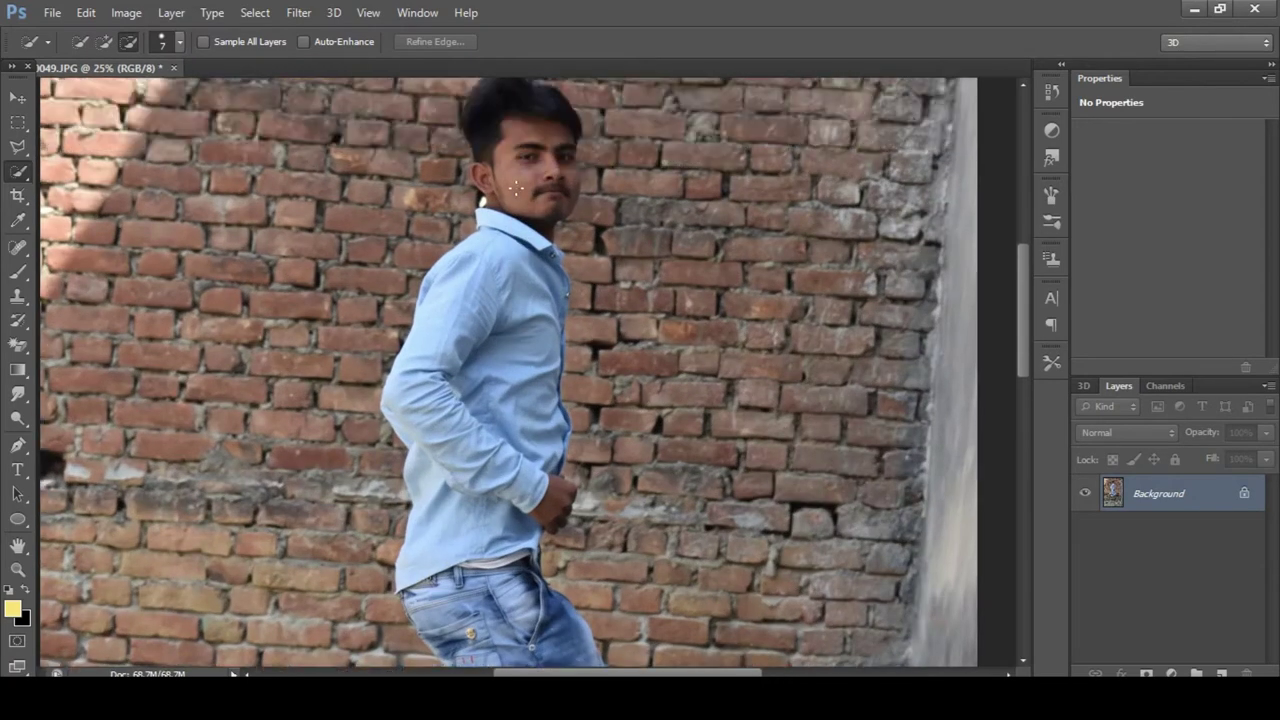
{"action": "scroll", "coordinate": [517, 189], "scroll_direction": "up", "scroll_amount": 1}
{"action": "scroll", "coordinate": [518, 188], "scroll_direction": "up", "scroll_amount": 1}
{"action": "key", "text": "bracketright"}
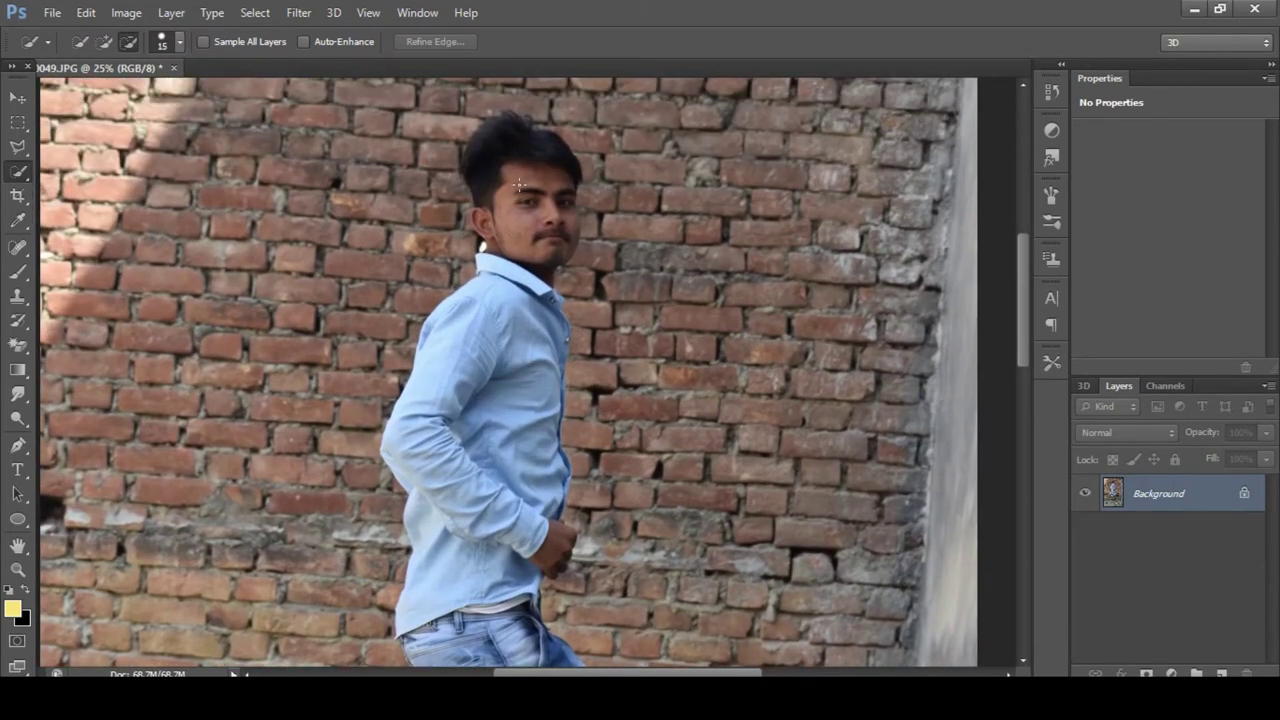
{"action": "scroll", "coordinate": [519, 184], "scroll_direction": "up", "scroll_amount": 1}
{"action": "left_click", "coordinate": [506, 155]}
{"action": "left_click", "coordinate": [520, 241]}
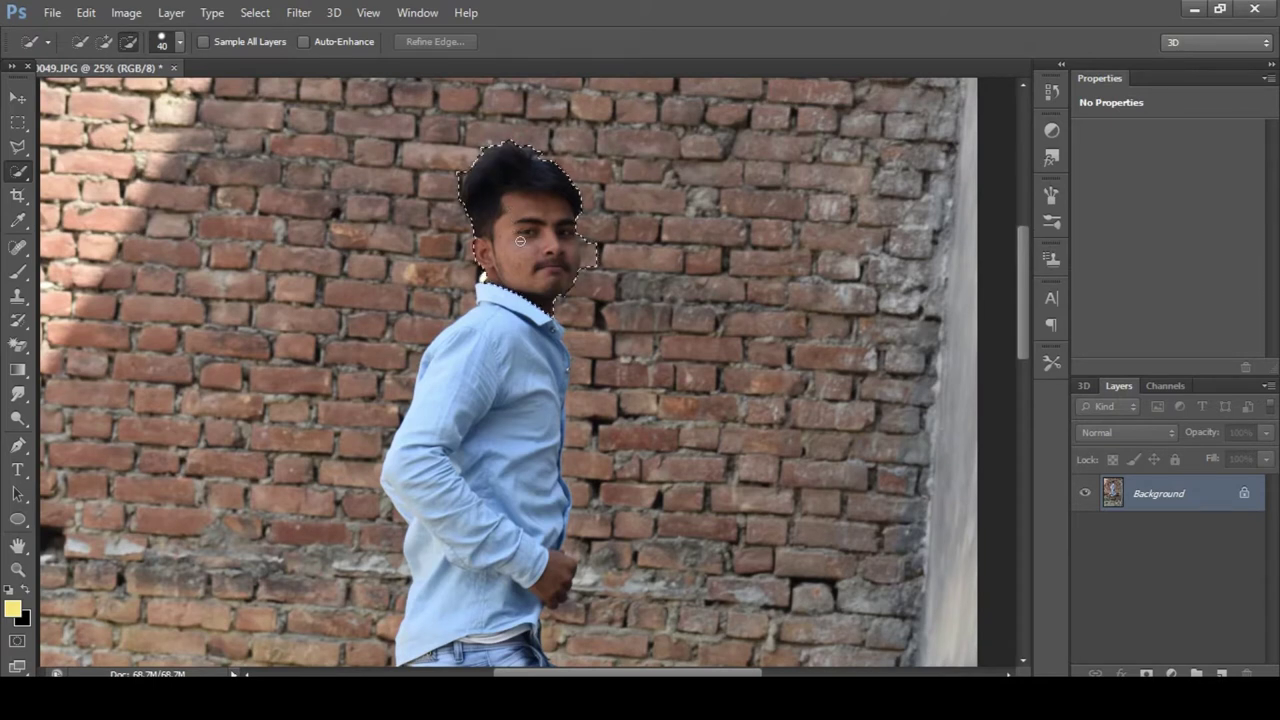
Step: Add the shirt and shoulder to the selection, trimming it back at the collar
{"action": "left_click", "coordinate": [461, 395]}
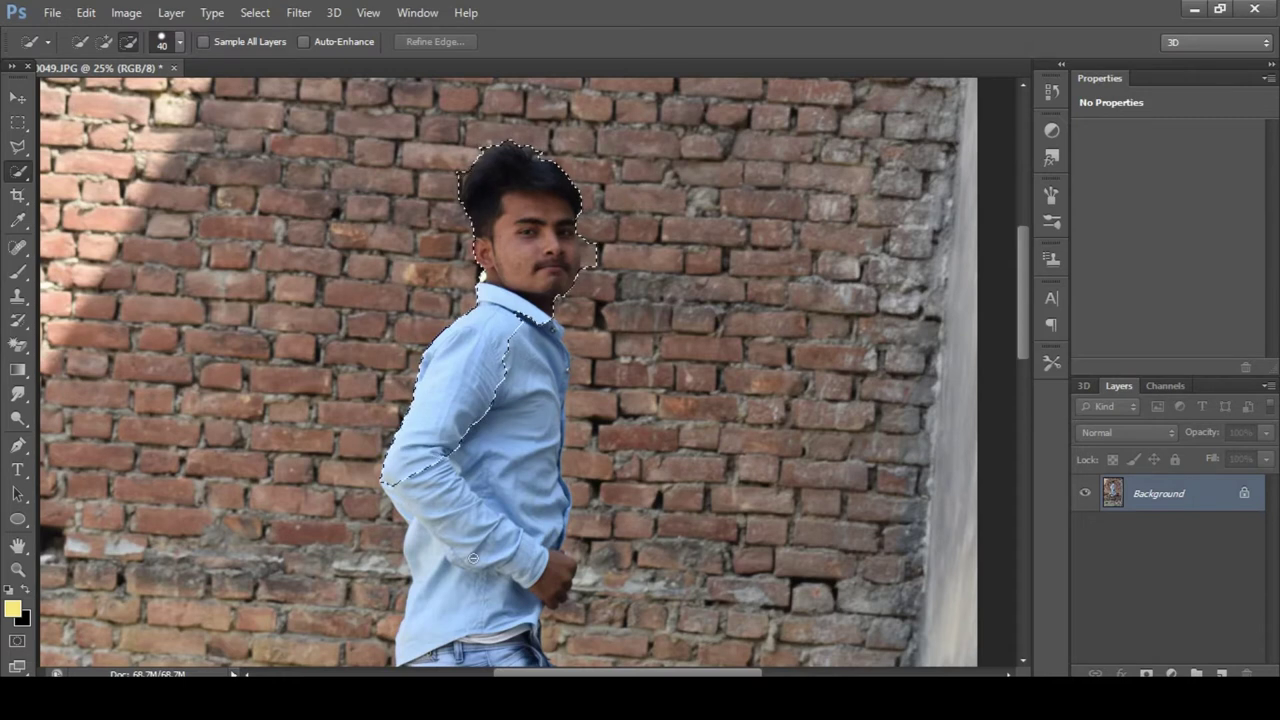
{"action": "left_click_drag", "start_coordinate": [473, 556], "coordinate": [483, 622]}
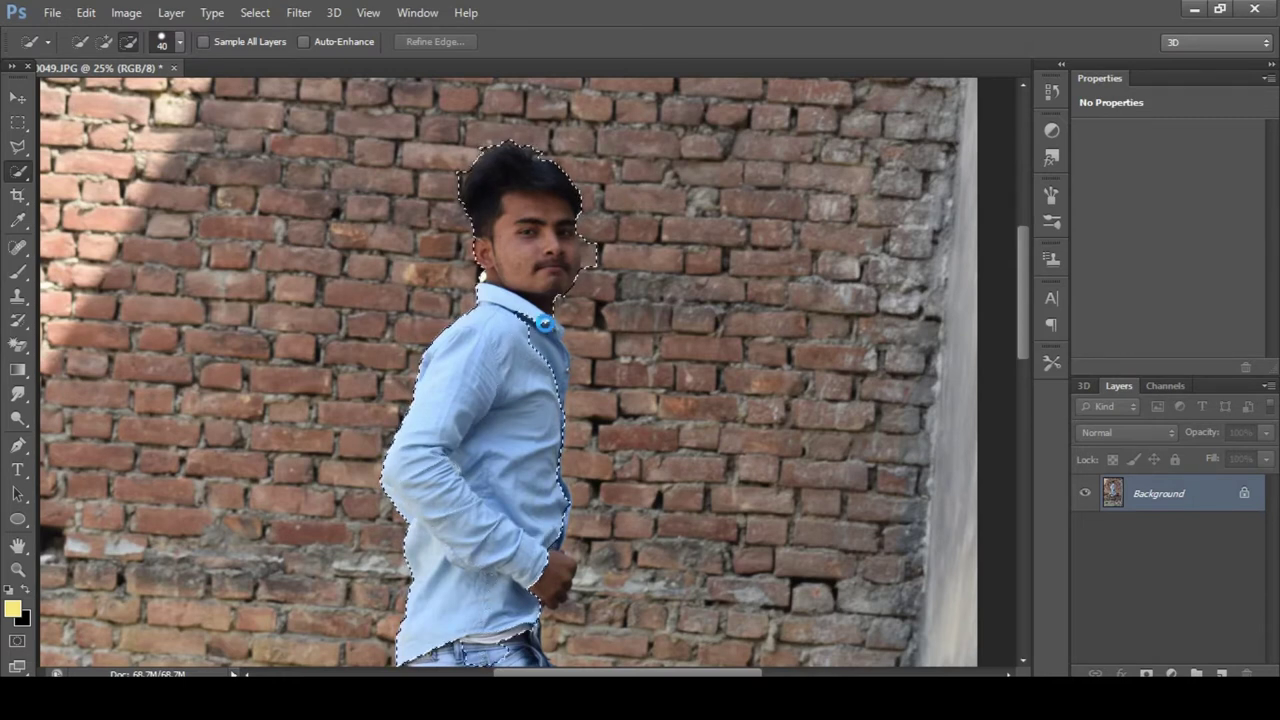
{"action": "left_click_drag", "start_coordinate": [543, 322], "coordinate": [545, 324]}
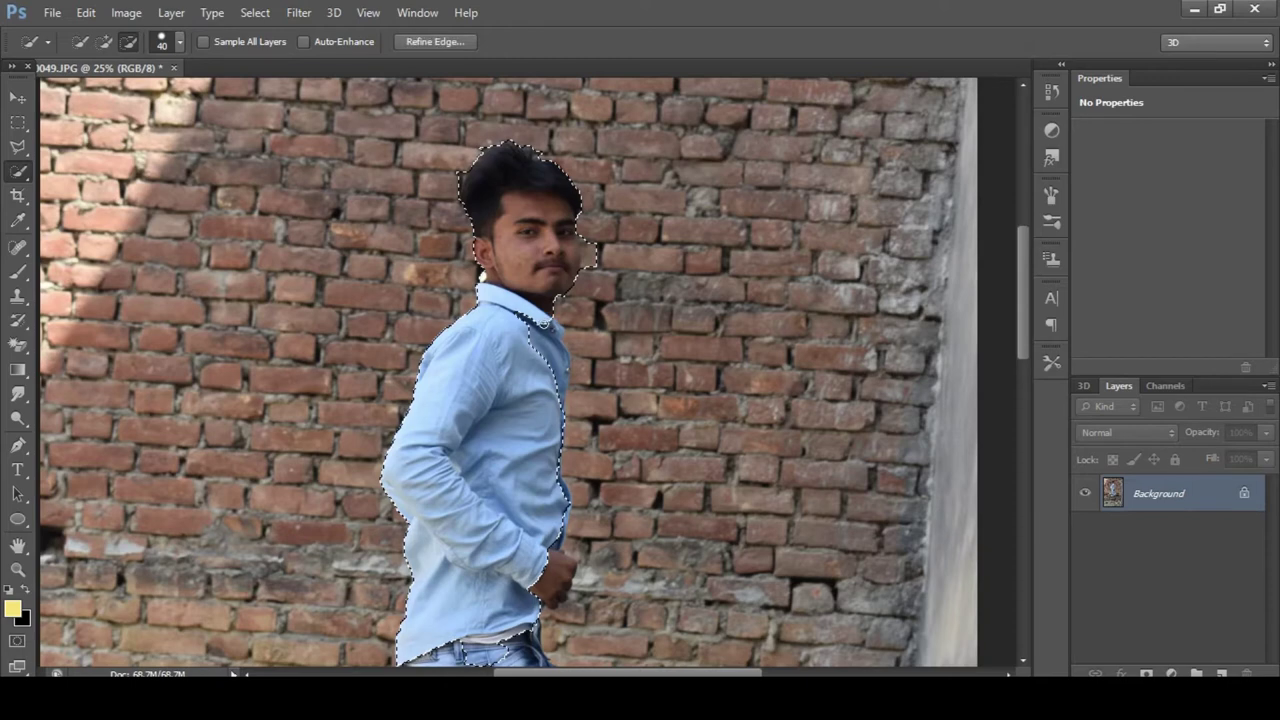
{"action": "left_click", "coordinate": [556, 342]}
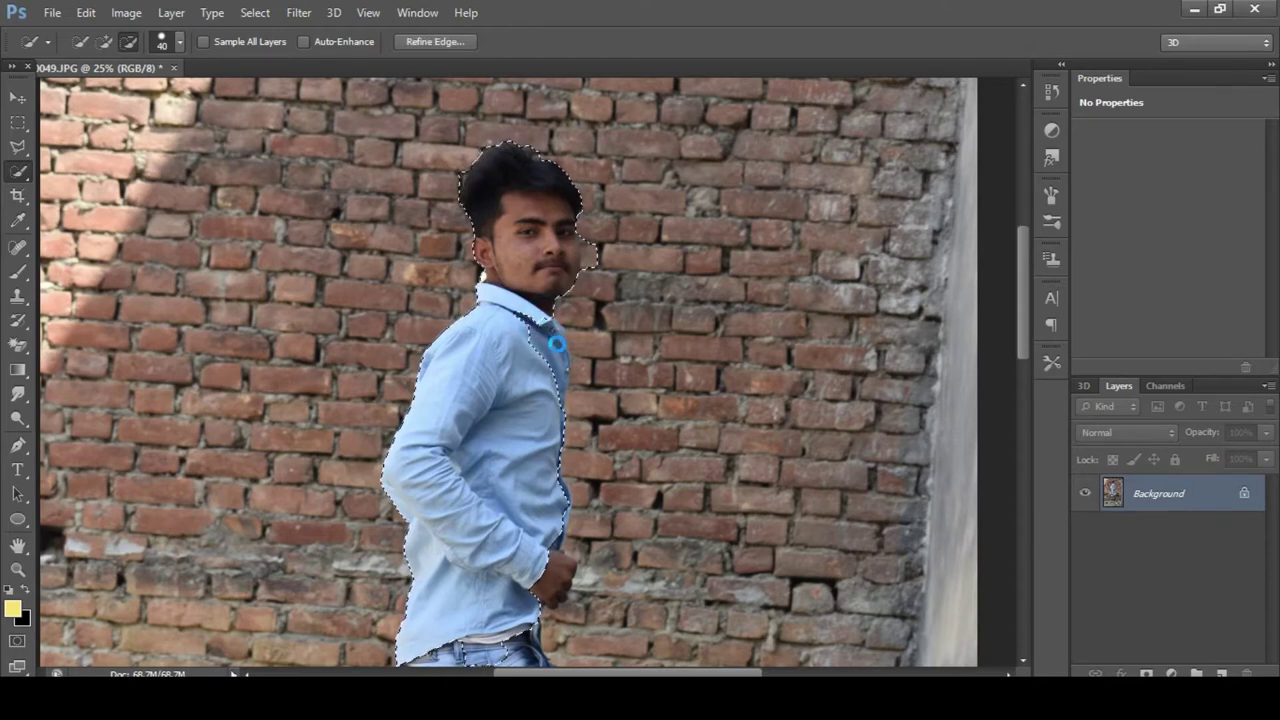
Step: Add the knee, black shoe and white sole, then mask out the background
{"action": "left_click", "coordinate": [104, 41]}
{"action": "scroll", "coordinate": [464, 381], "scroll_direction": "down", "scroll_amount": 5}
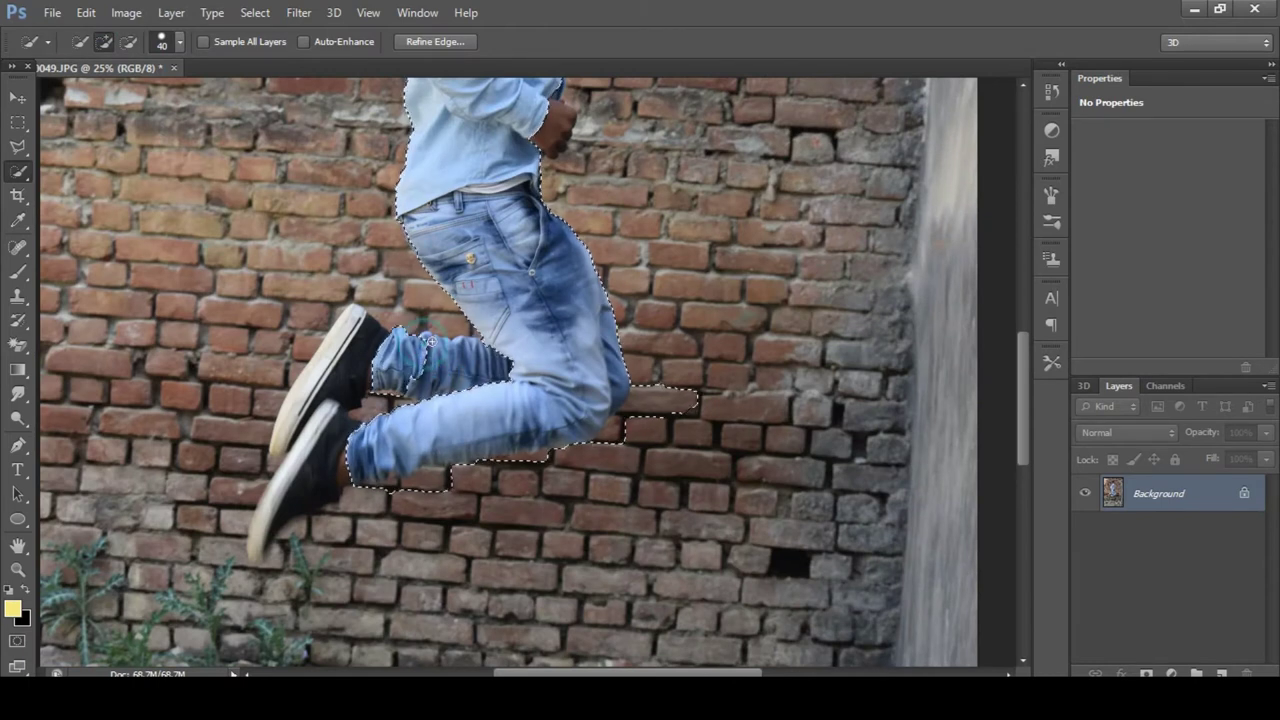
{"action": "left_click", "coordinate": [388, 340]}
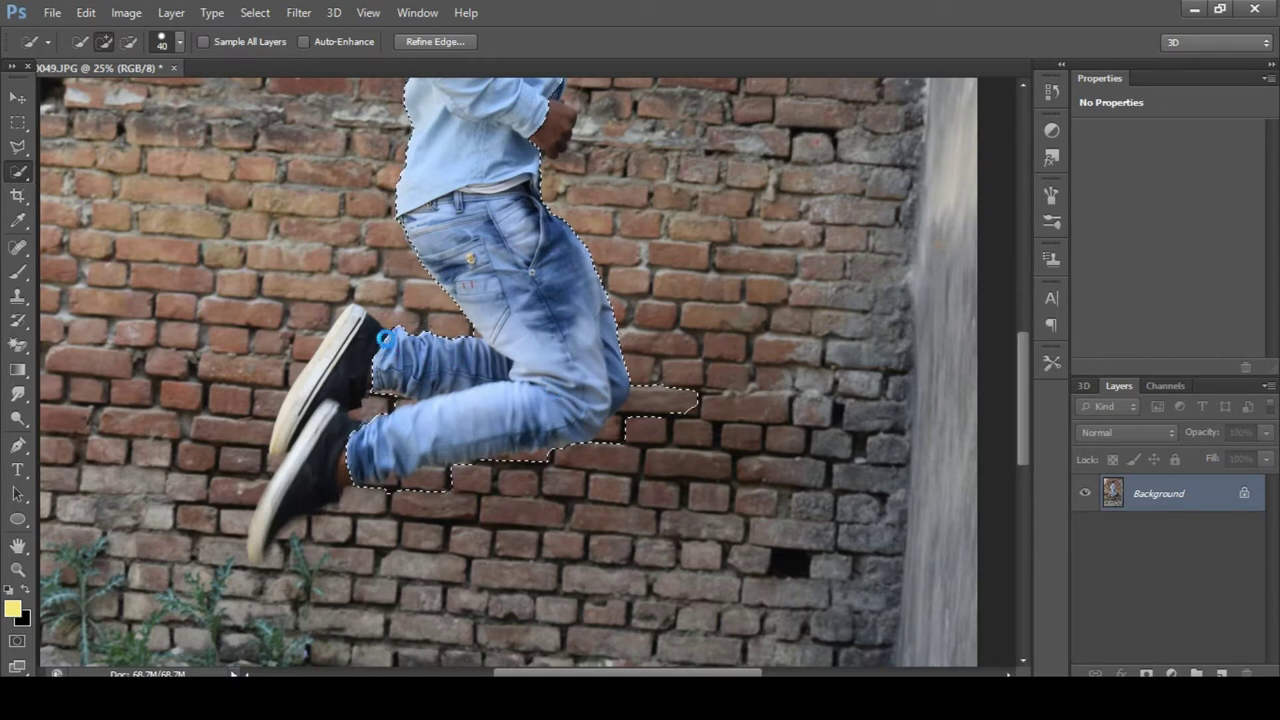
{"action": "left_click", "coordinate": [370, 330]}
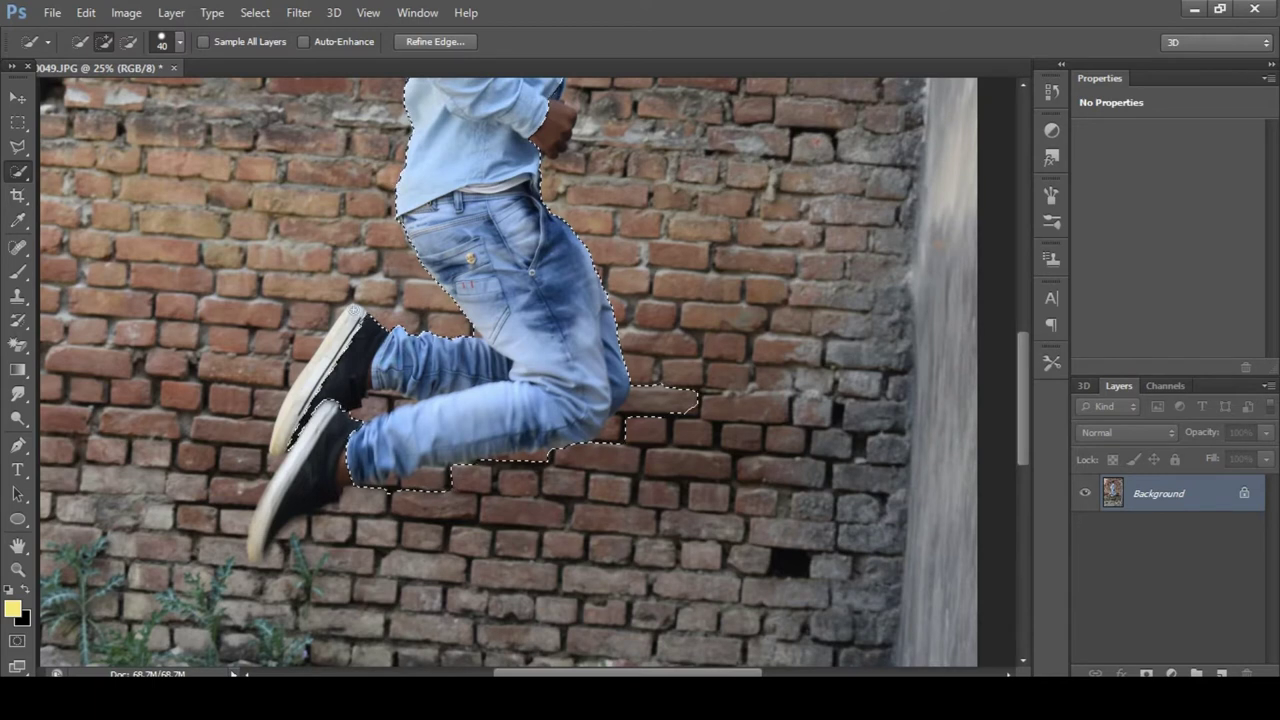
{"action": "left_click_drag", "start_coordinate": [353, 313], "coordinate": [282, 455]}
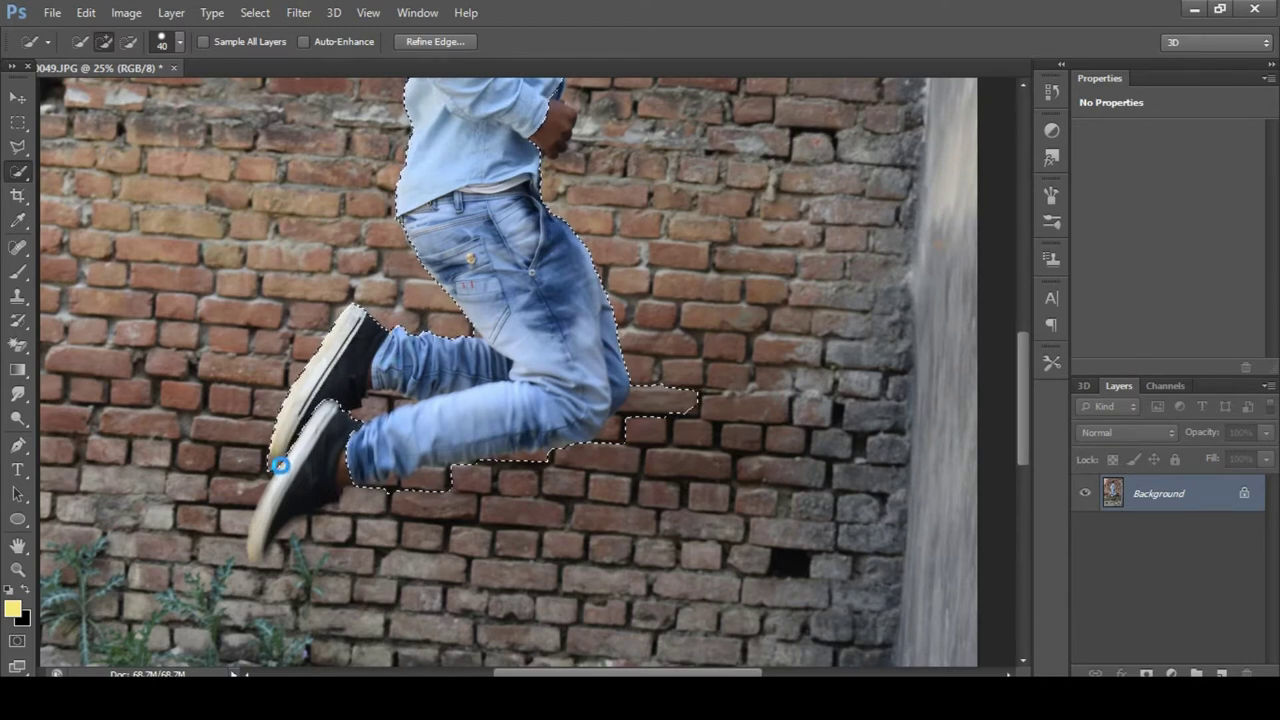
{"action": "left_click", "coordinate": [279, 462]}
{"action": "key", "text": "ctrl+minus"}
{"action": "key", "text": "ctrl+minus"}
{"action": "key", "text": "ctrl+minus"}
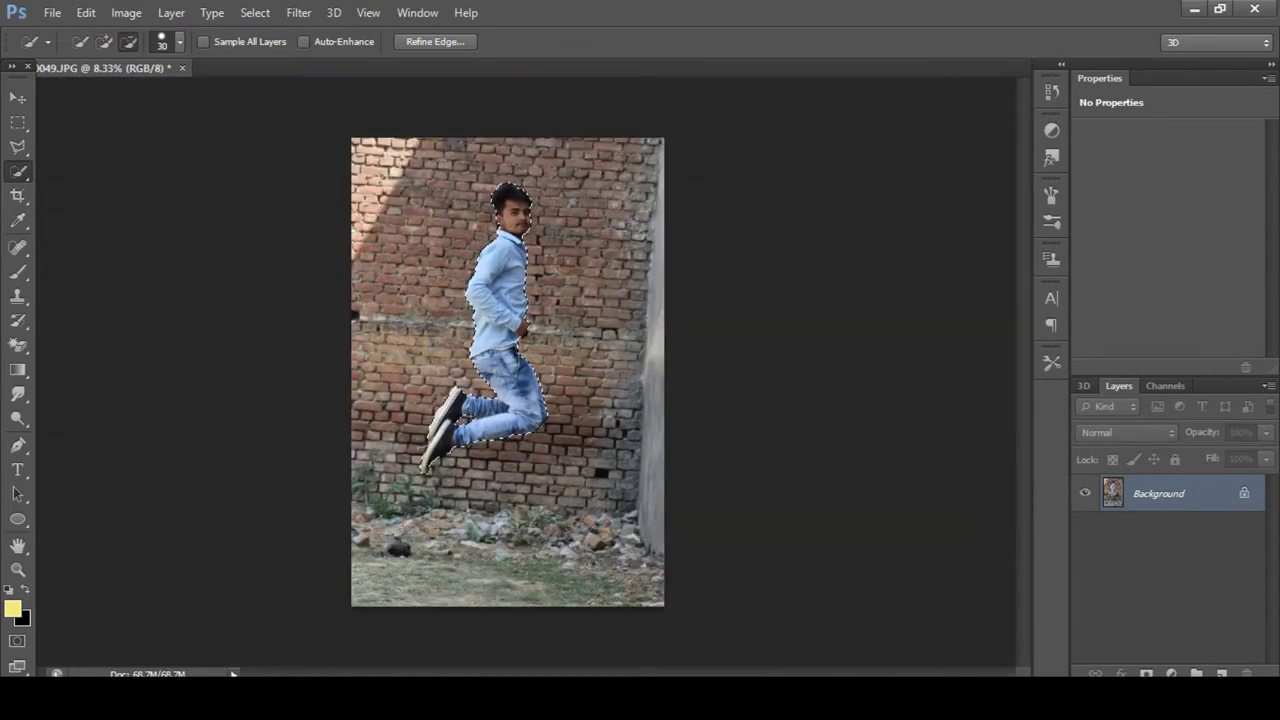
{"action": "left_click", "coordinate": [1146, 673]}
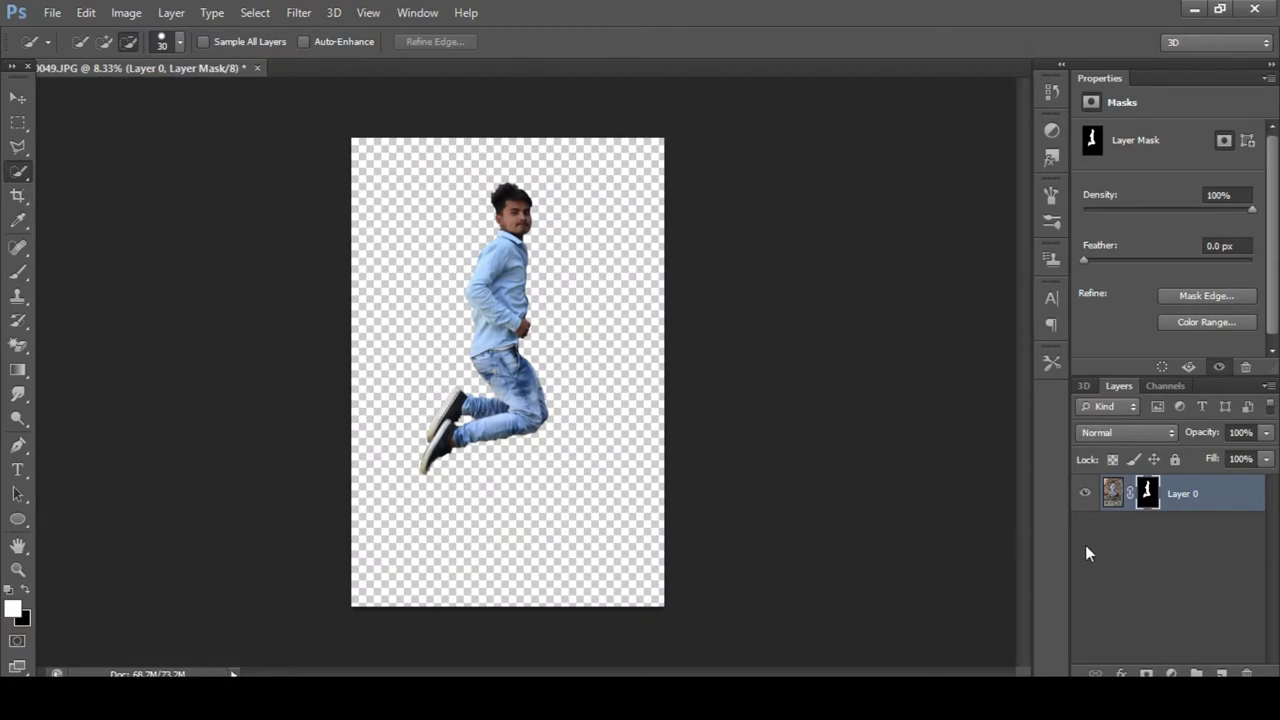
Step: Open unnamed.jpg and drag the goal photo into the jumping-man document
{"action": "left_click", "coordinate": [52, 13]}
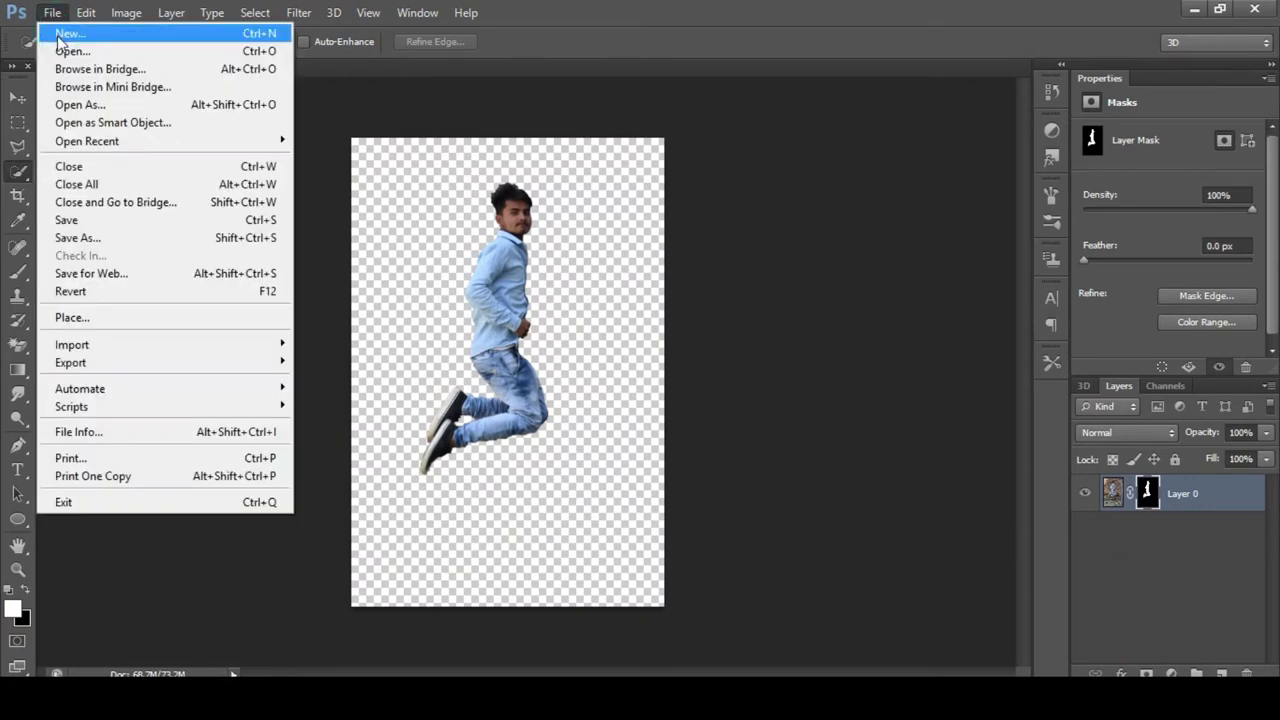
{"action": "left_click", "coordinate": [62, 49]}
{"action": "left_click", "coordinate": [824, 160]}
{"action": "left_click", "coordinate": [1219, 592]}
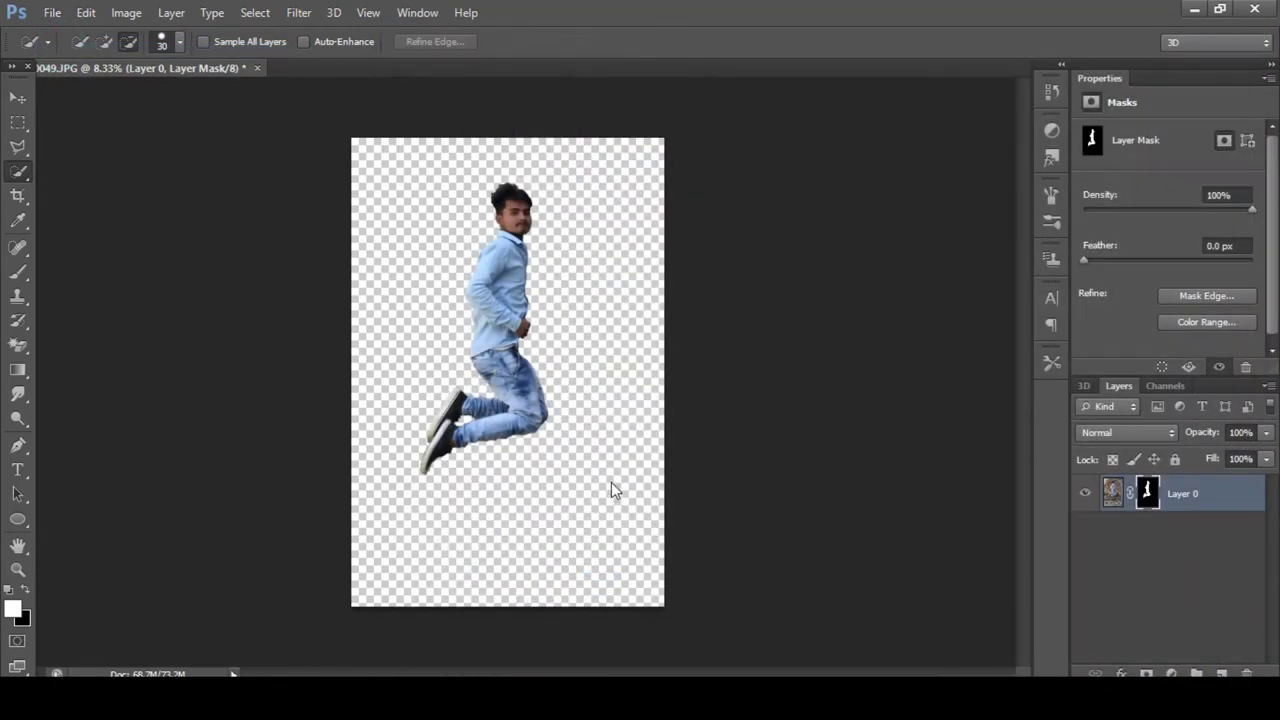
{"action": "left_click", "coordinate": [18, 97]}
{"action": "left_click_drag", "start_coordinate": [514, 386], "coordinate": [138, 76]}
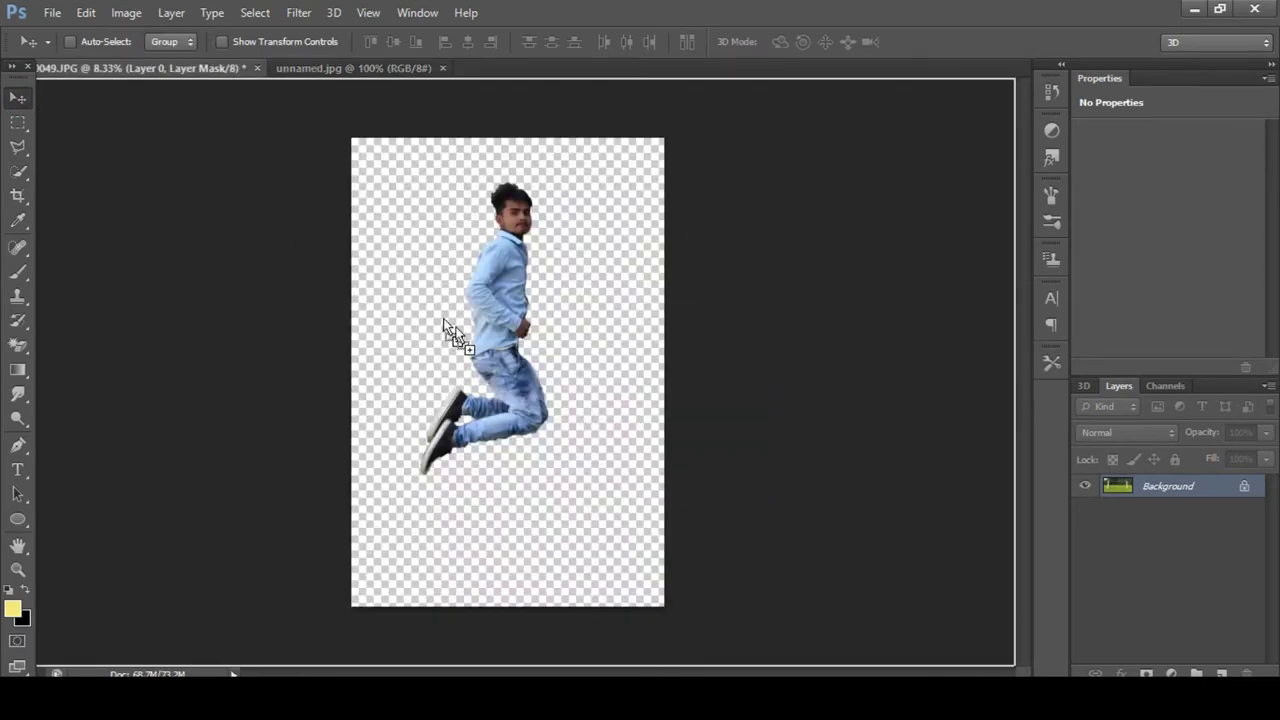
{"action": "left_click_drag", "start_coordinate": [138, 76], "coordinate": [484, 345]}
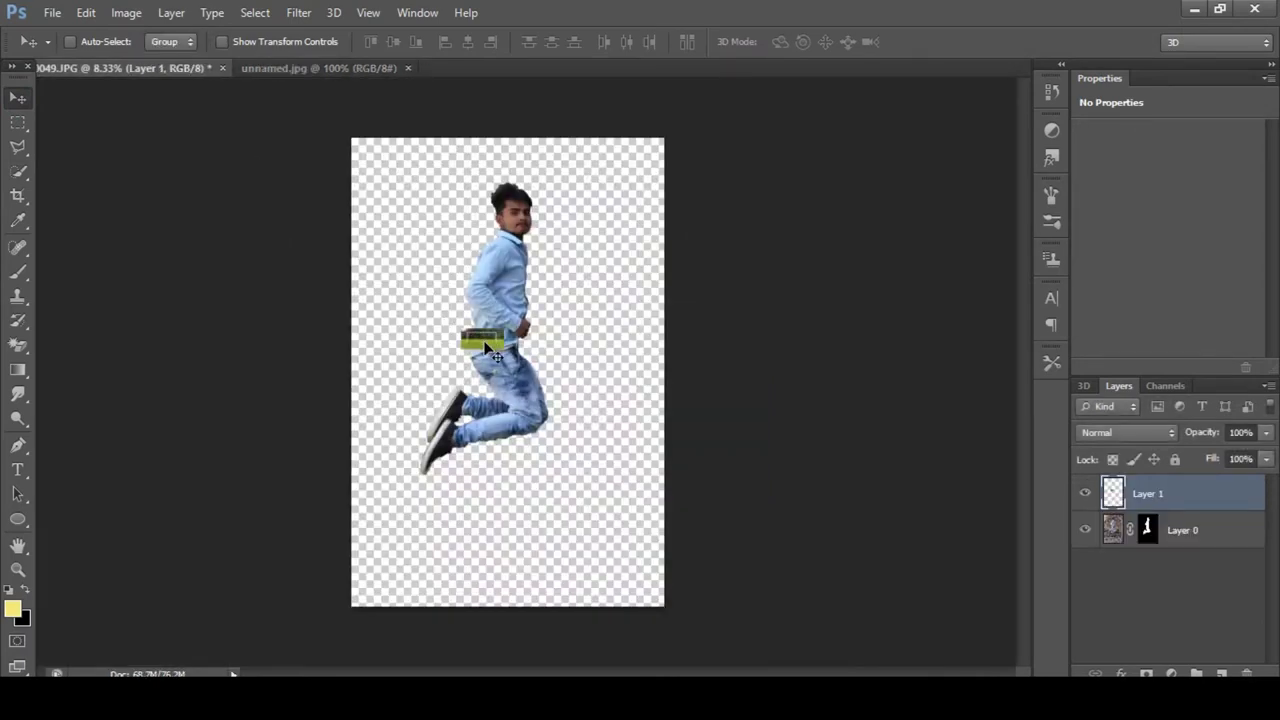
Step: Enlarge the goal image with Free Transform and apply the resize
{"action": "key", "text": "ctrl+t"}
{"action": "left_click_drag", "start_coordinate": [461, 331], "coordinate": [320, 204]}
{"action": "mouse_move", "coordinate": [502, 349]}
{"action": "left_mouse_down"}
{"action": "mouse_move", "coordinate": [748, 408]}
{"action": "mouse_move", "coordinate": [755, 430]}
{"action": "left_mouse_up"}
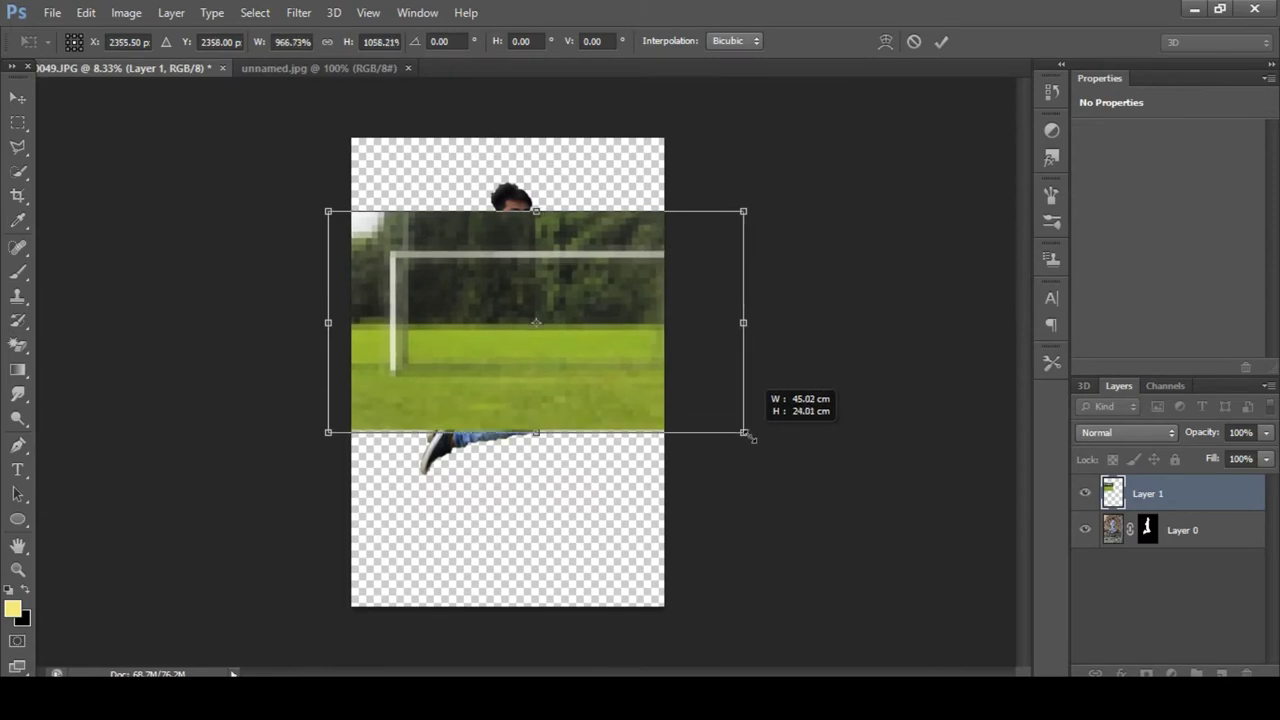
{"action": "left_click_drag", "start_coordinate": [752, 435], "coordinate": [758, 455]}
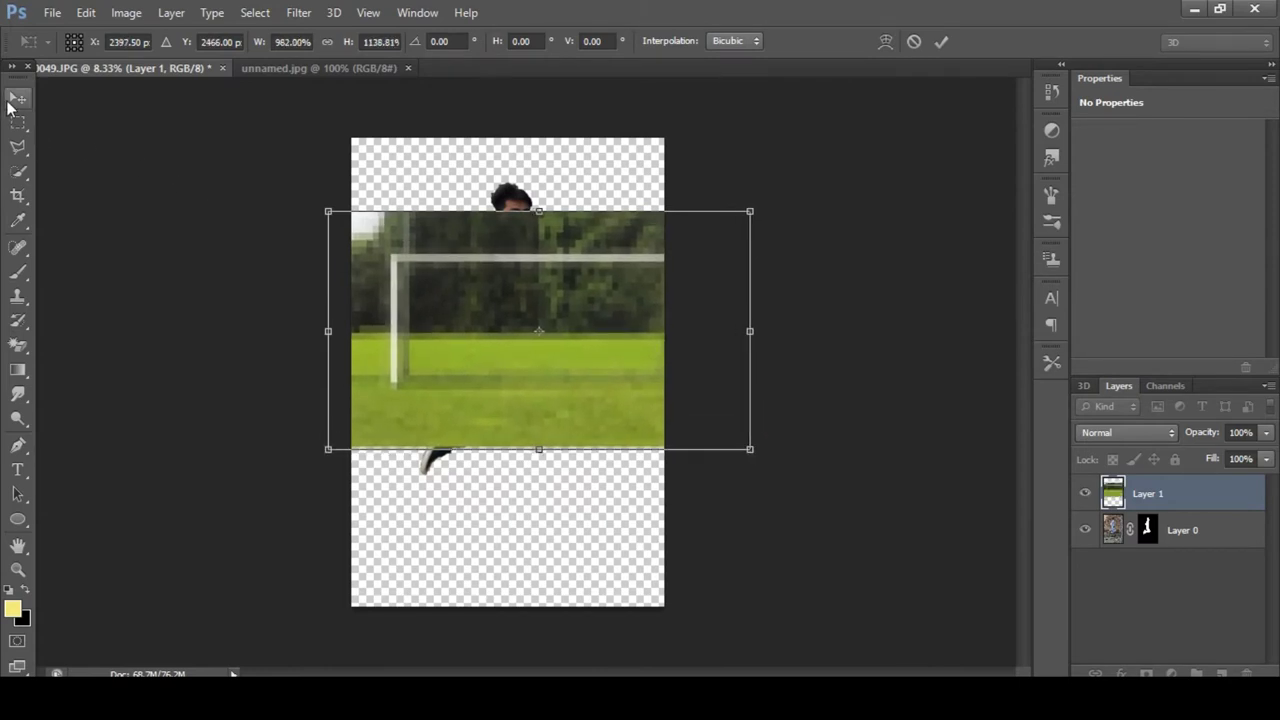
{"action": "left_click", "coordinate": [17, 99]}
{"action": "left_click", "coordinate": [545, 275]}
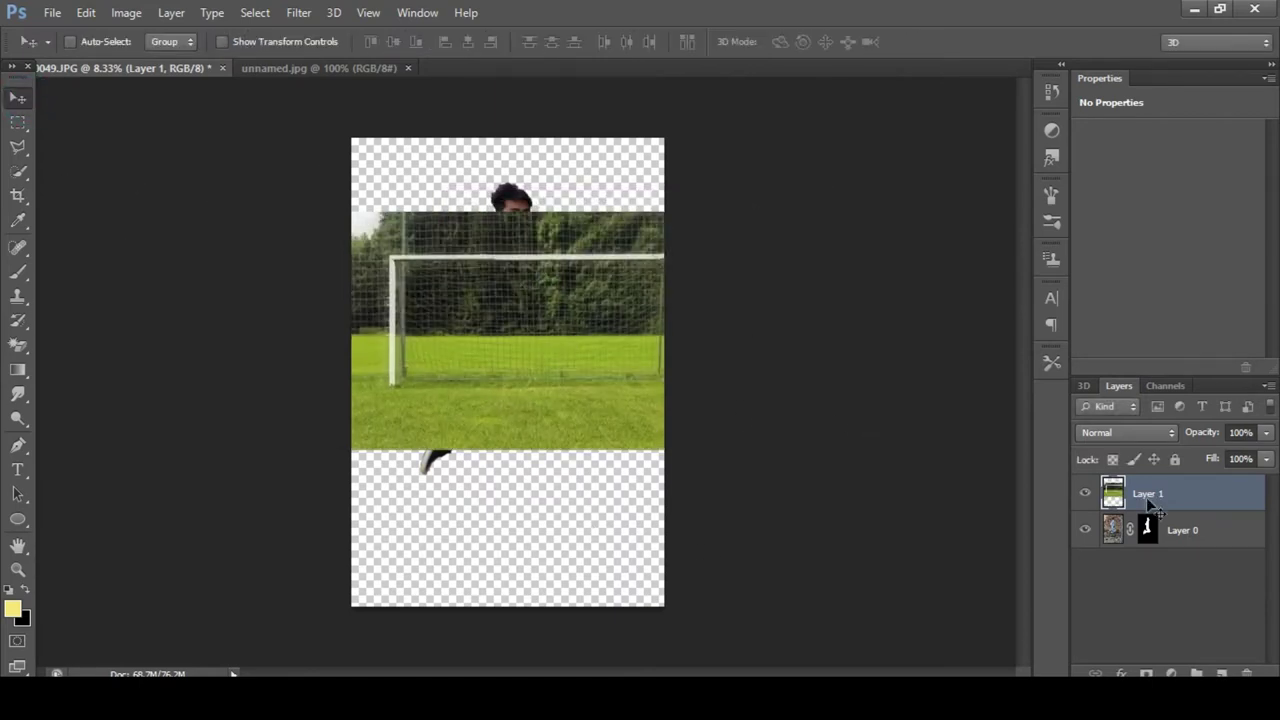
{"action": "left_click", "coordinate": [1113, 533]}
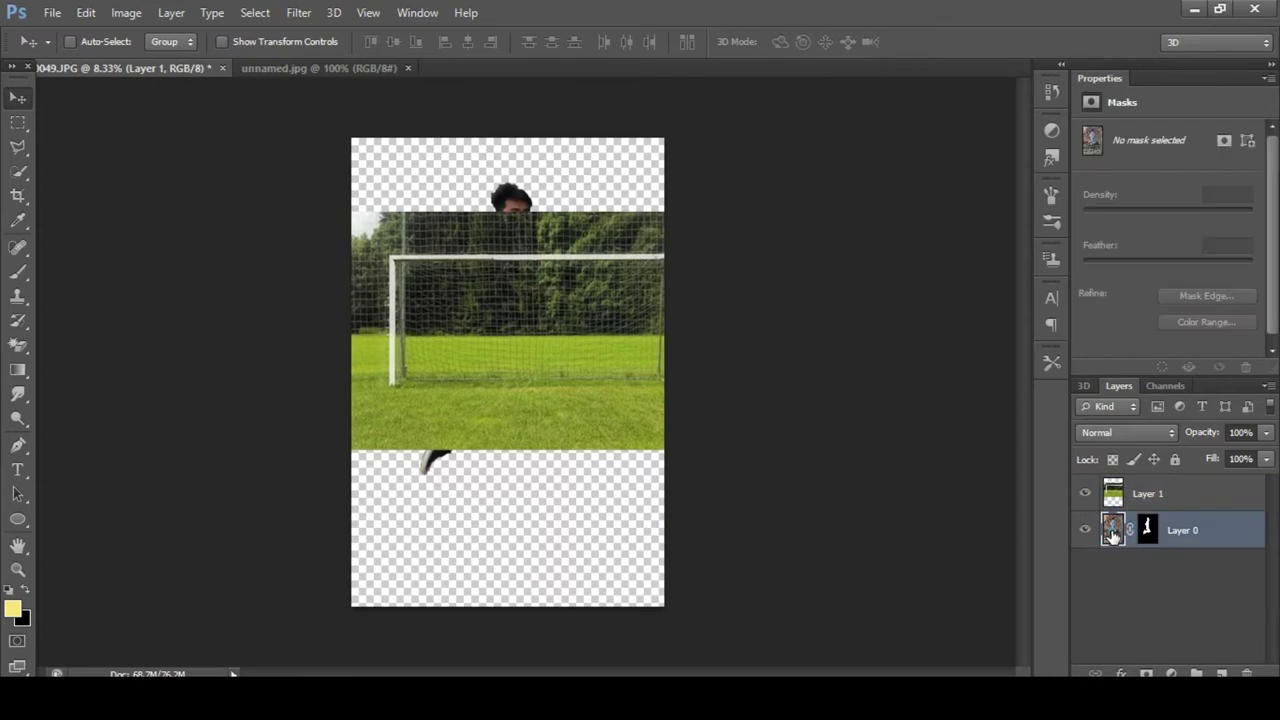
Step: Crop outward on the left and right to widen the canvas to landscape
{"action": "left_click", "coordinate": [18, 195]}
{"action": "left_click_drag", "start_coordinate": [352, 371], "coordinate": [268, 368]}
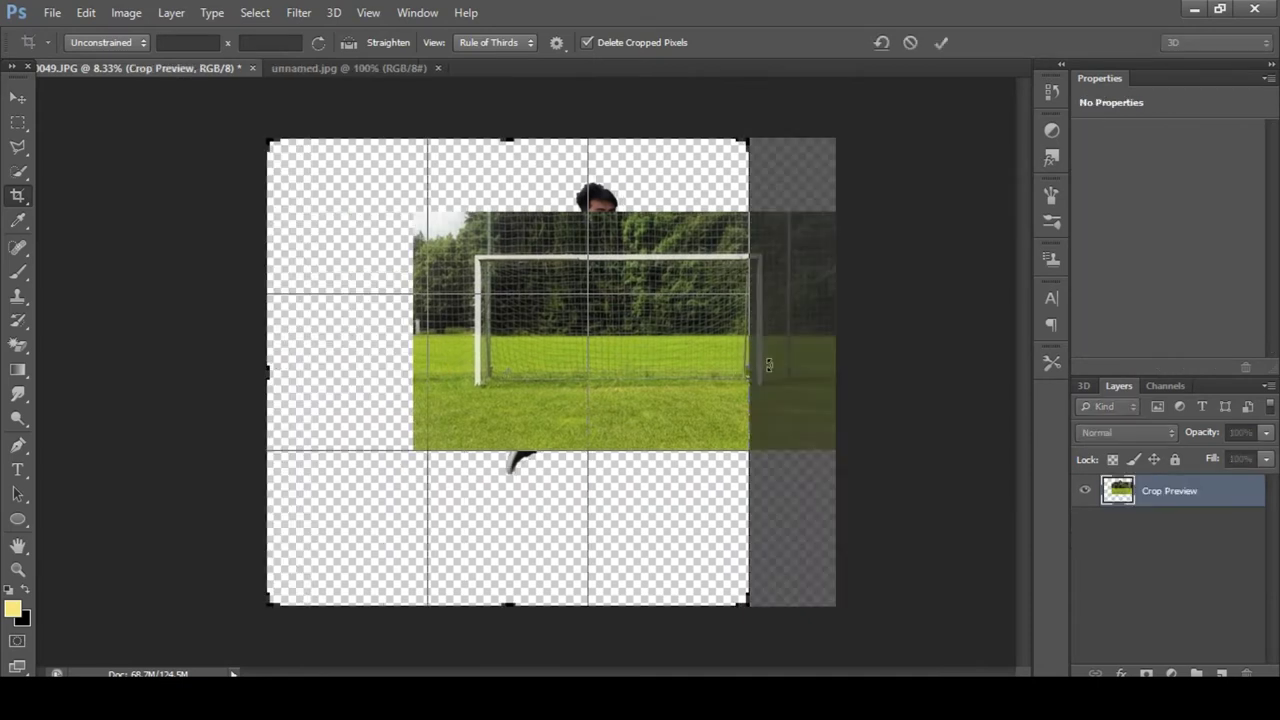
{"action": "left_click_drag", "start_coordinate": [753, 371], "coordinate": [805, 378]}
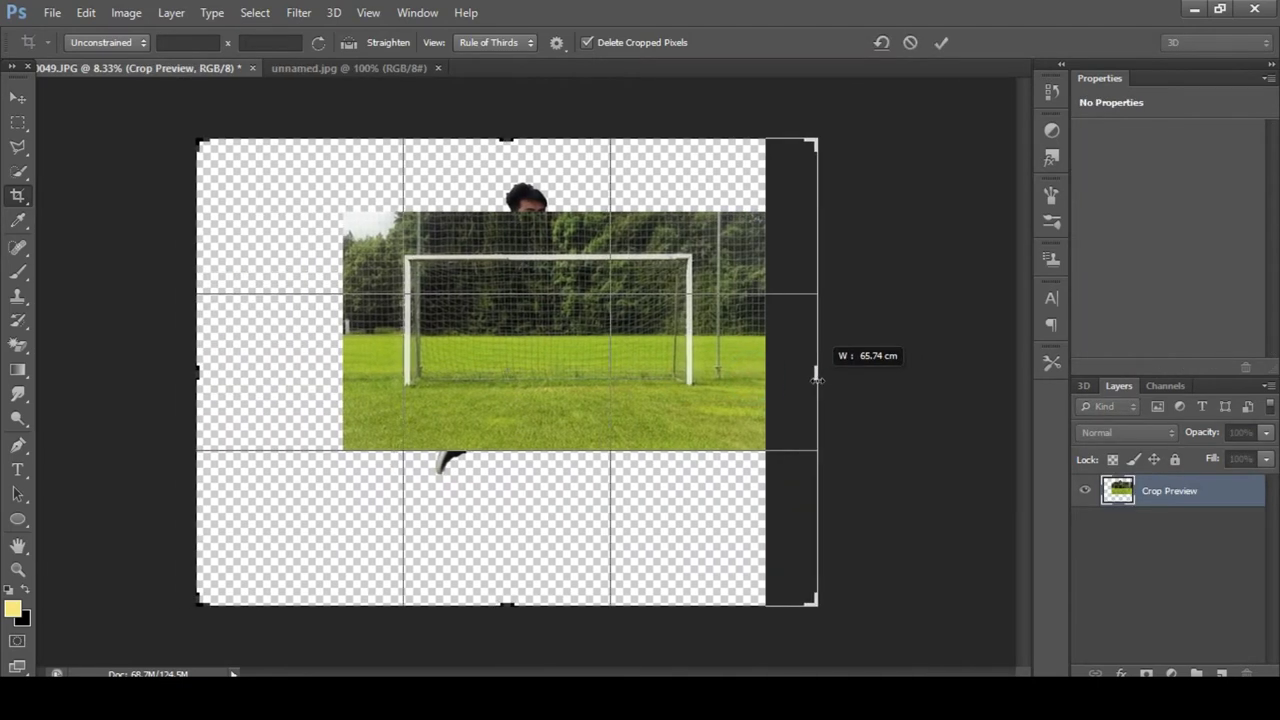
{"action": "left_click_drag", "start_coordinate": [805, 378], "coordinate": [805, 378]}
{"action": "left_click", "coordinate": [17, 103]}
{"action": "left_click", "coordinate": [558, 276]}
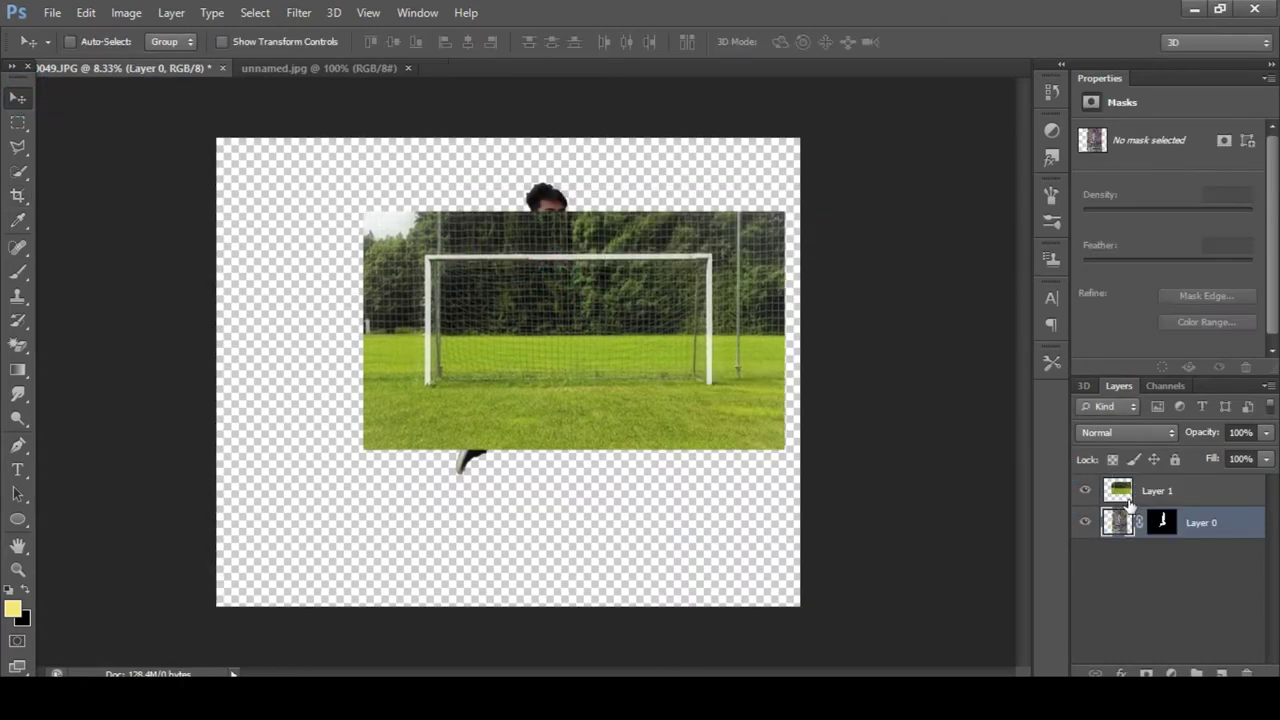
{"action": "left_click", "coordinate": [1127, 497]}
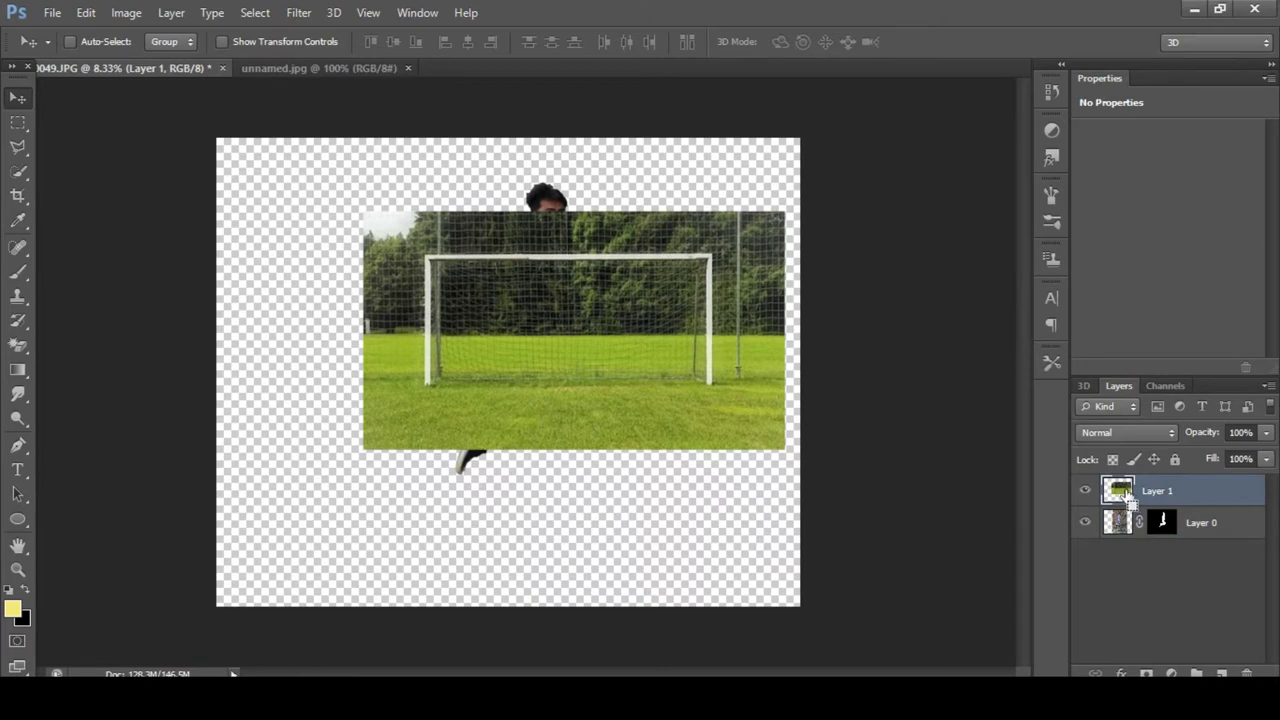
Step: Move and scale the goal photo with Free Transform to span the full canvas width
{"action": "key", "text": "ctrl+t"}
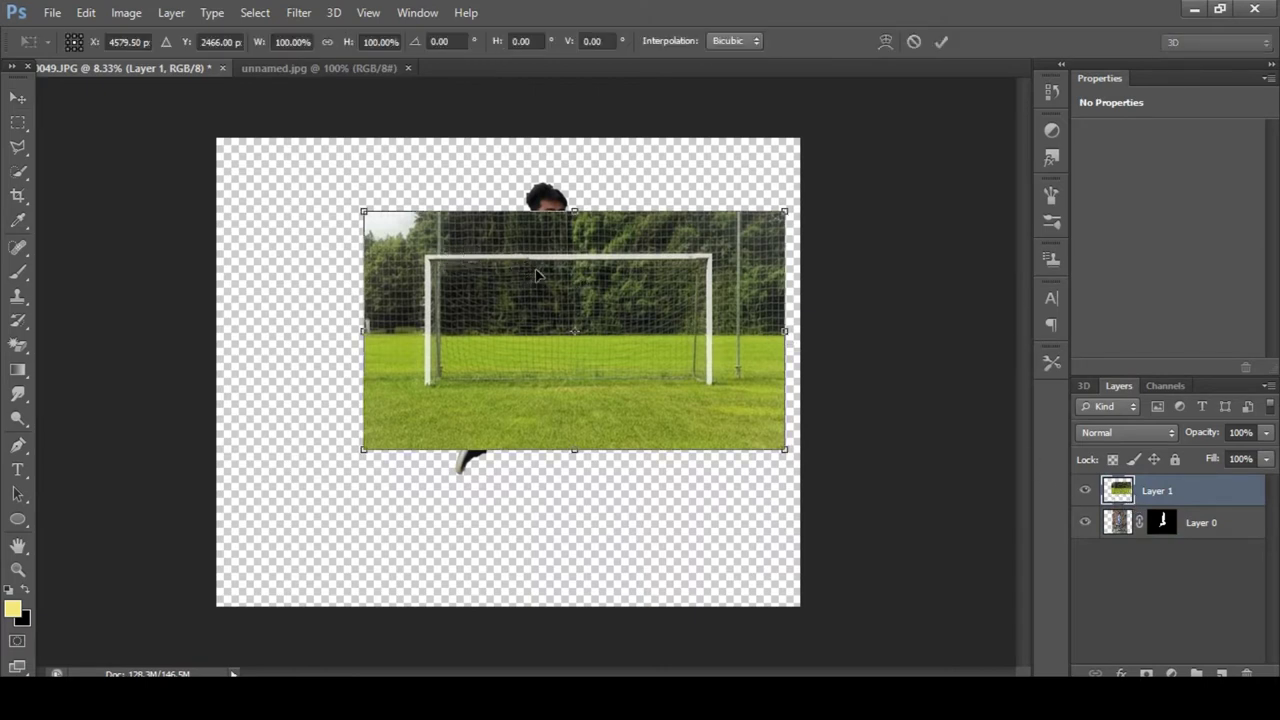
{"action": "left_click_drag", "start_coordinate": [574, 330], "coordinate": [458, 362]}
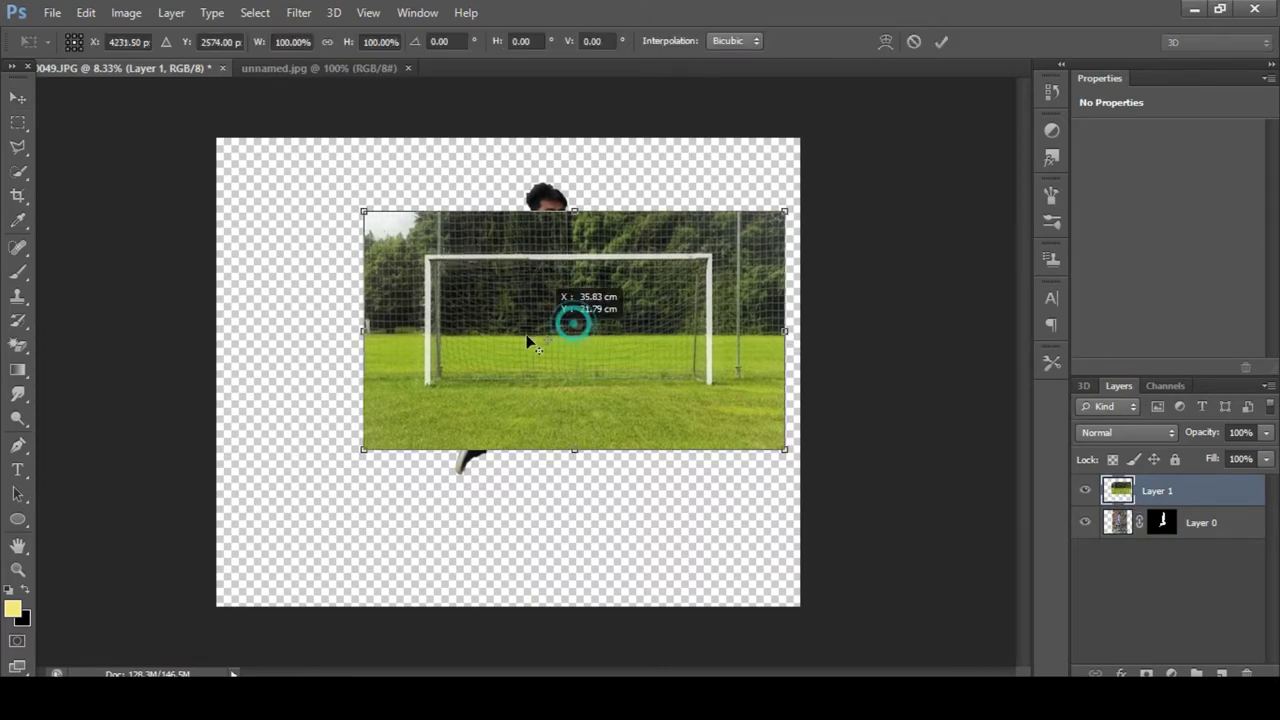
{"action": "left_click_drag", "start_coordinate": [597, 338], "coordinate": [509, 376]}
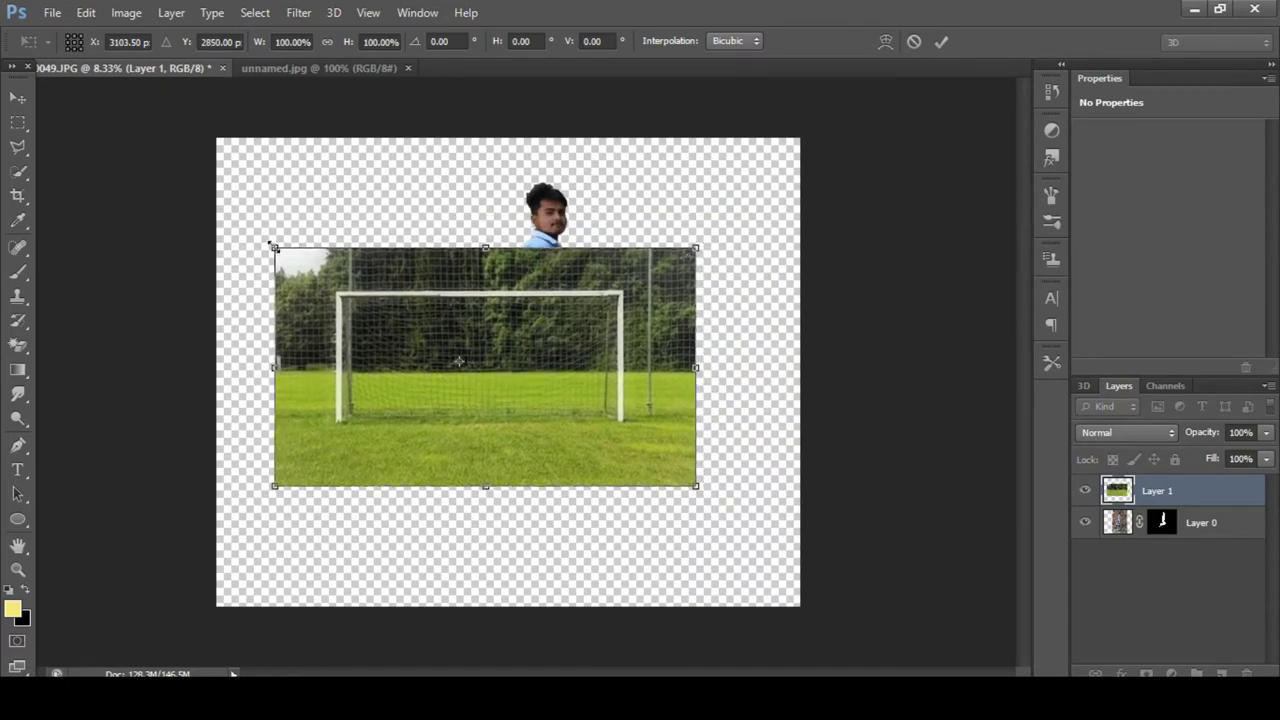
{"action": "left_click_drag", "start_coordinate": [275, 248], "coordinate": [216, 202]}
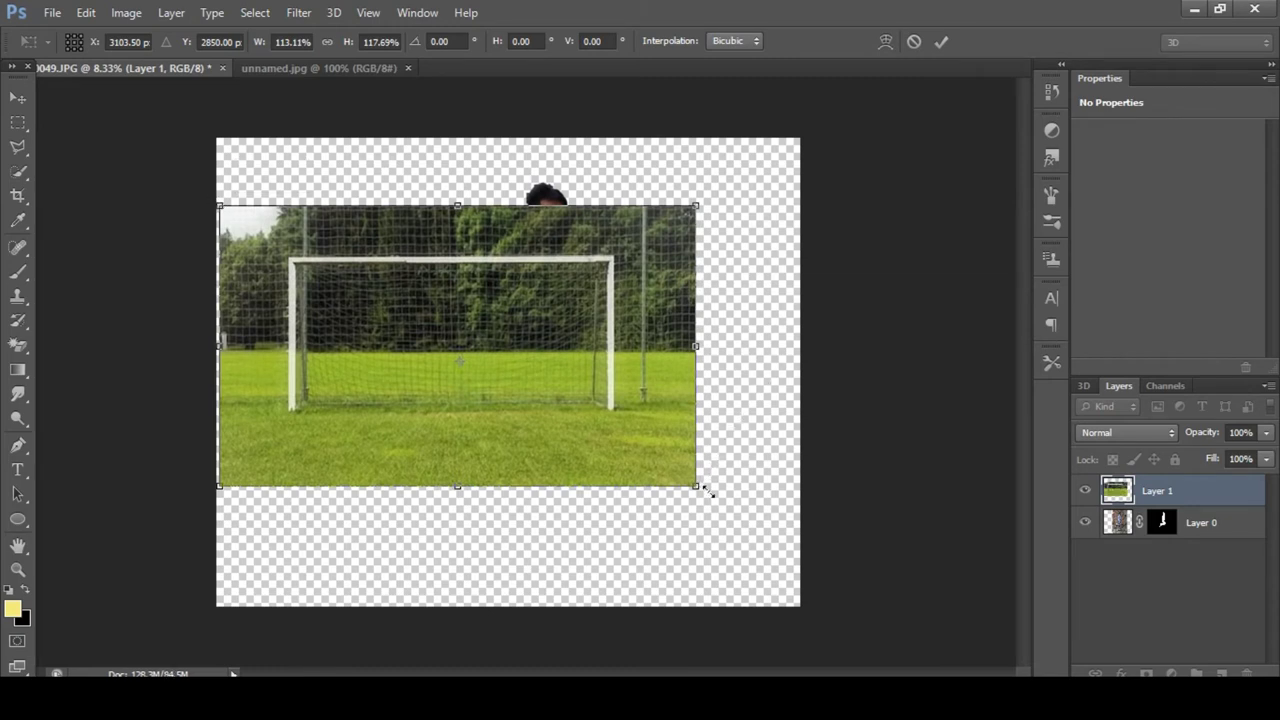
{"action": "left_click_drag", "start_coordinate": [697, 486], "coordinate": [806, 541]}
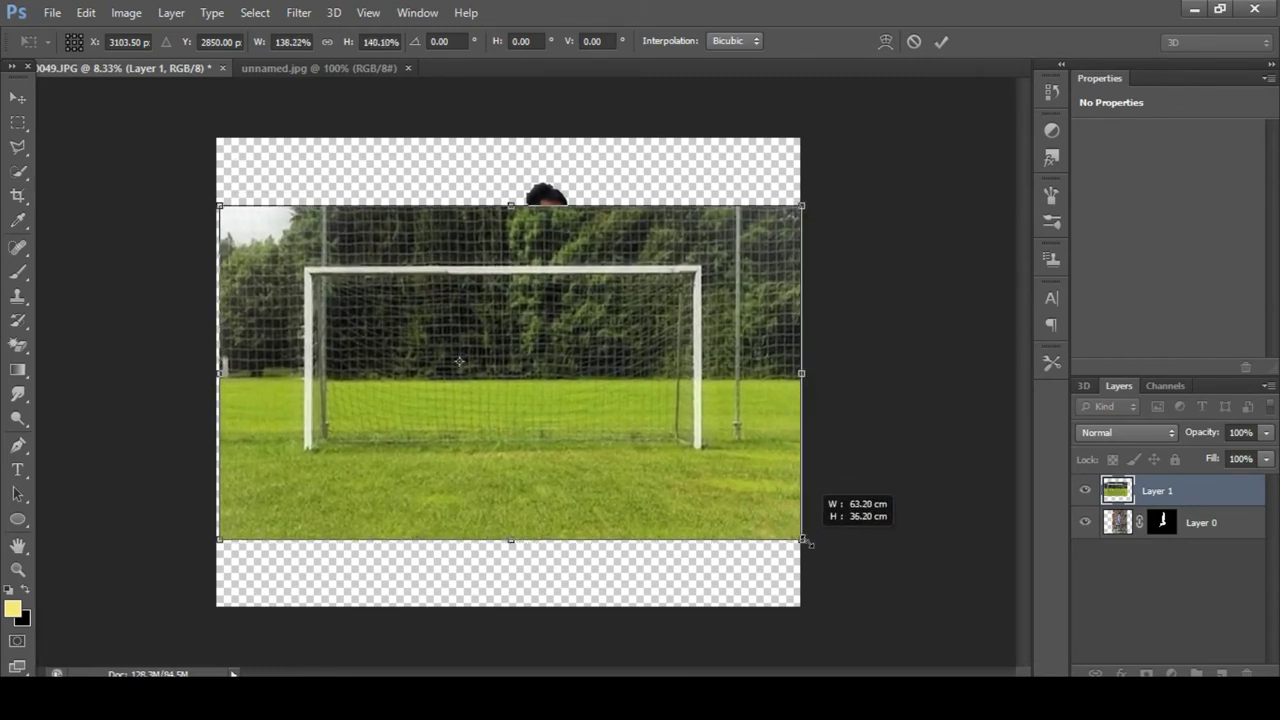
{"action": "left_click_drag", "start_coordinate": [806, 541], "coordinate": [809, 541]}
{"action": "left_click_drag", "start_coordinate": [216, 372], "coordinate": [212, 373]}
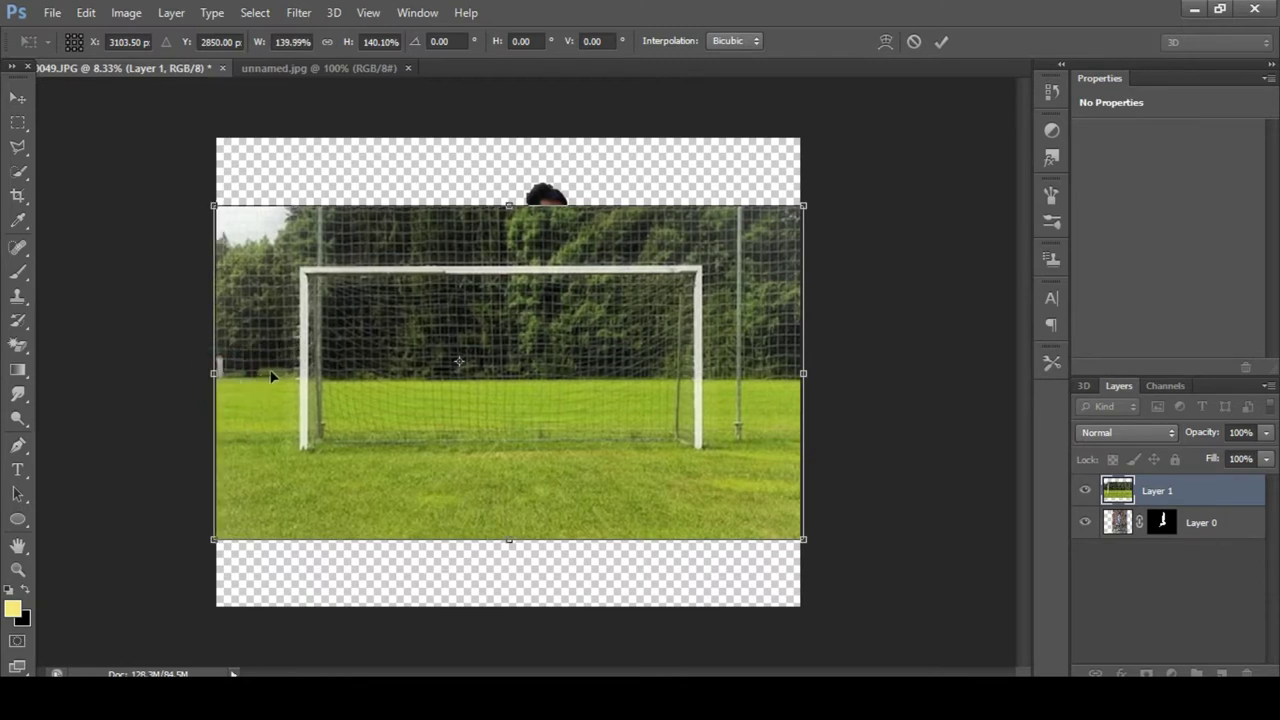
{"action": "left_click", "coordinate": [17, 97]}
{"action": "left_click", "coordinate": [521, 281]}
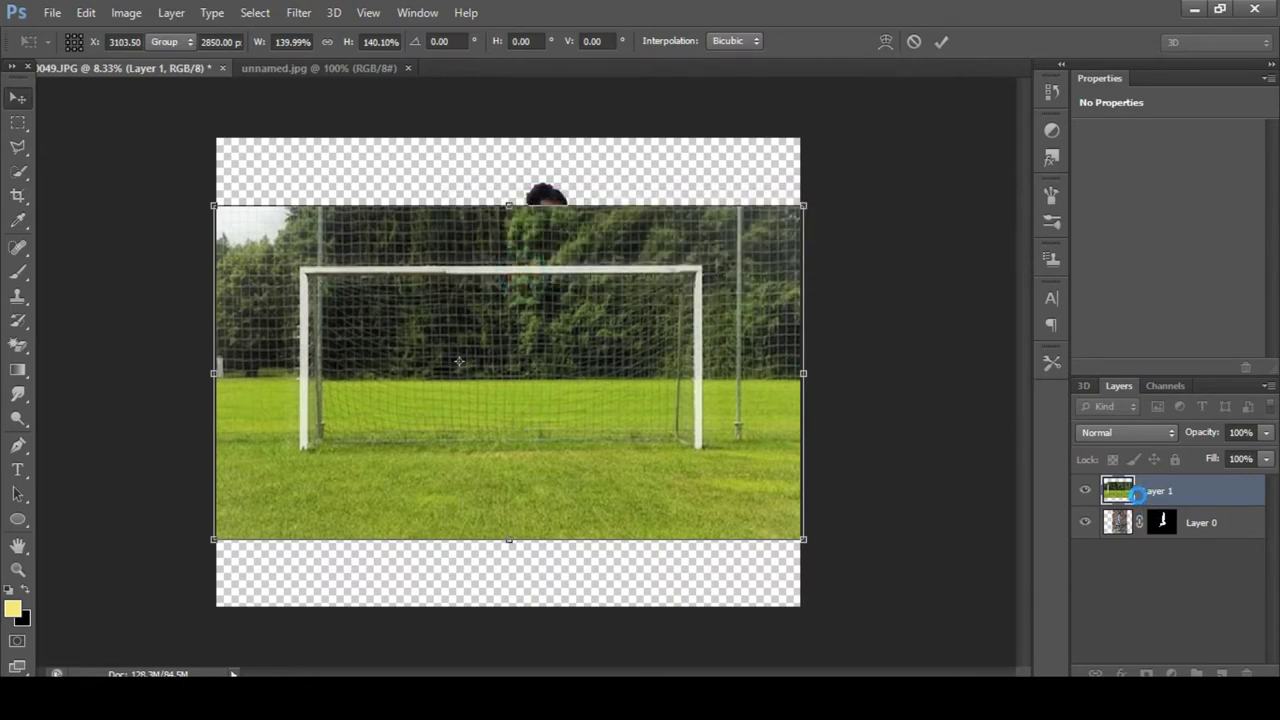
Step: Move the goal photo layer below the jumping man's layer
{"action": "left_click_drag", "start_coordinate": [1138, 494], "coordinate": [1146, 557]}
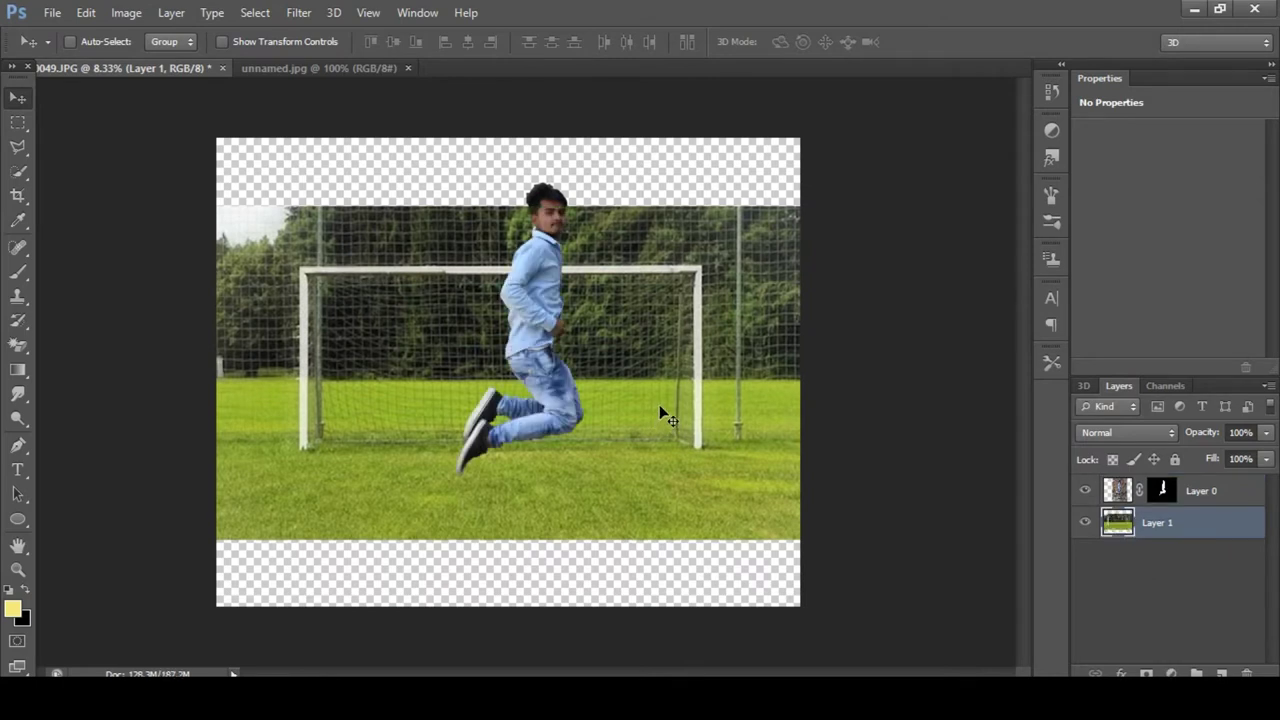
{"action": "key", "text": "ctrl+t"}
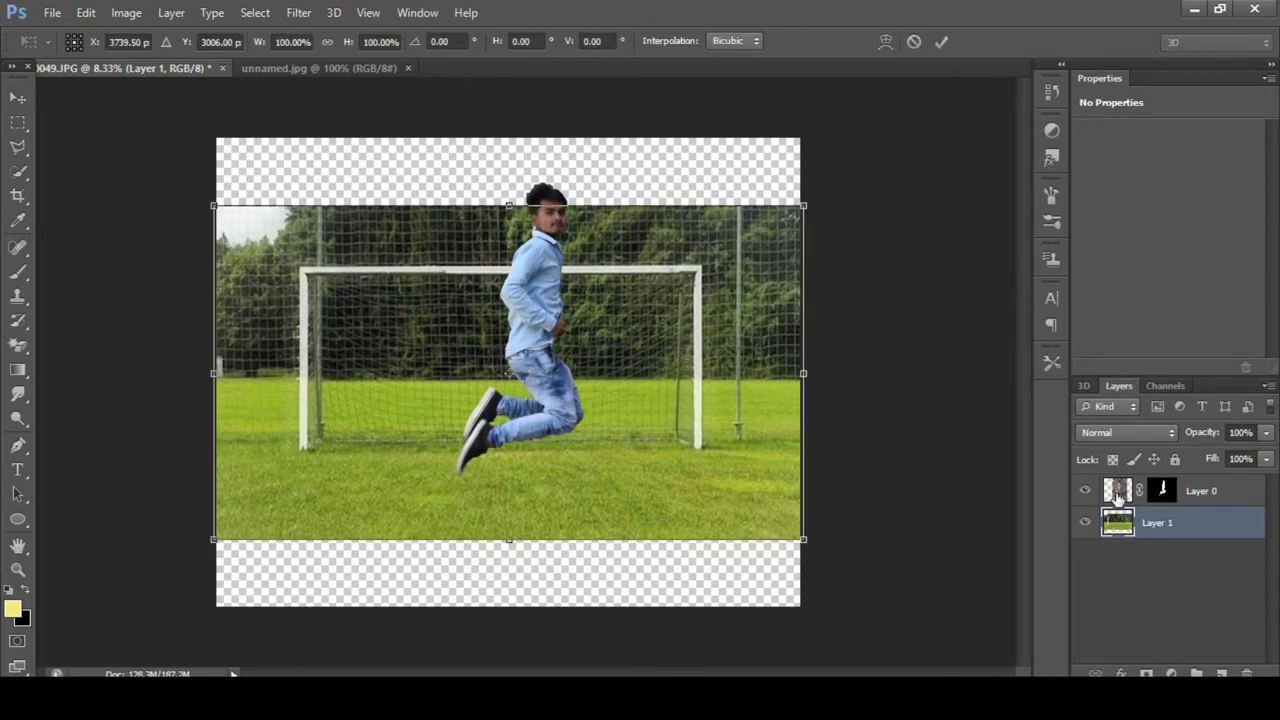
{"action": "left_click", "coordinate": [20, 97]}
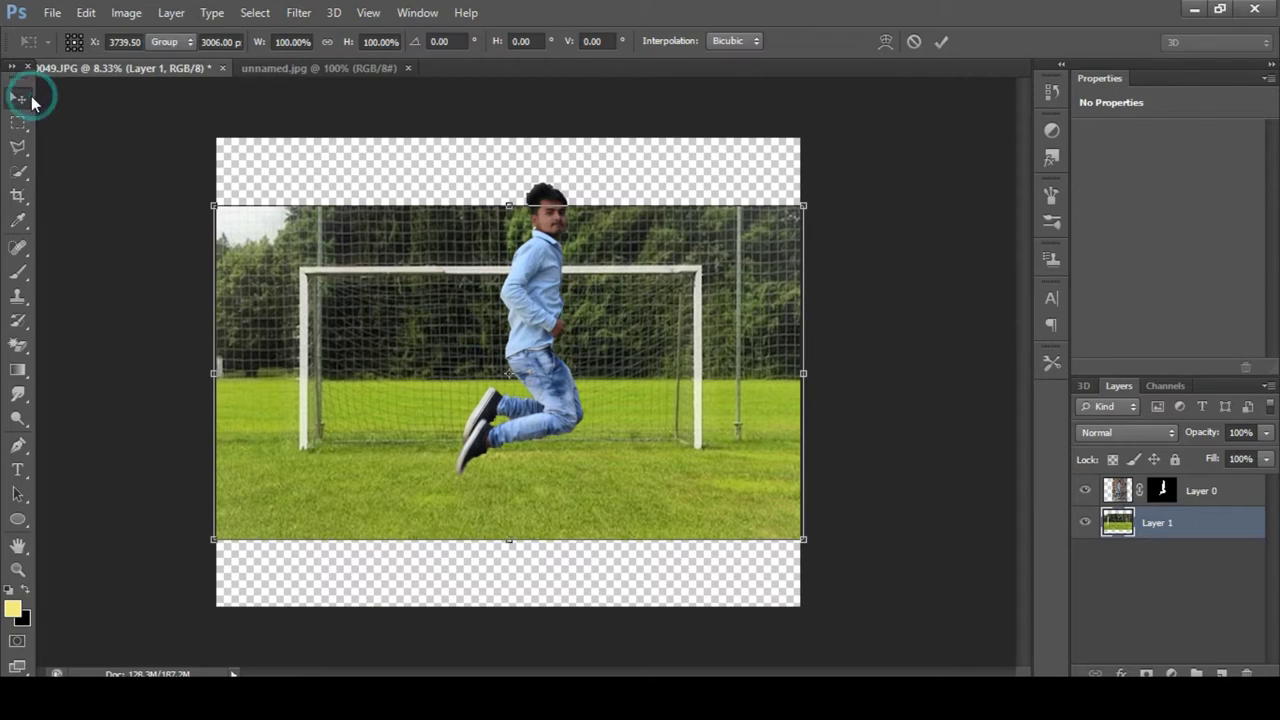
Step: Shrink the jumping man with Free Transform and nudge him slightly left
{"action": "left_click", "coordinate": [1122, 490]}
{"action": "key", "text": "ctrl+t"}
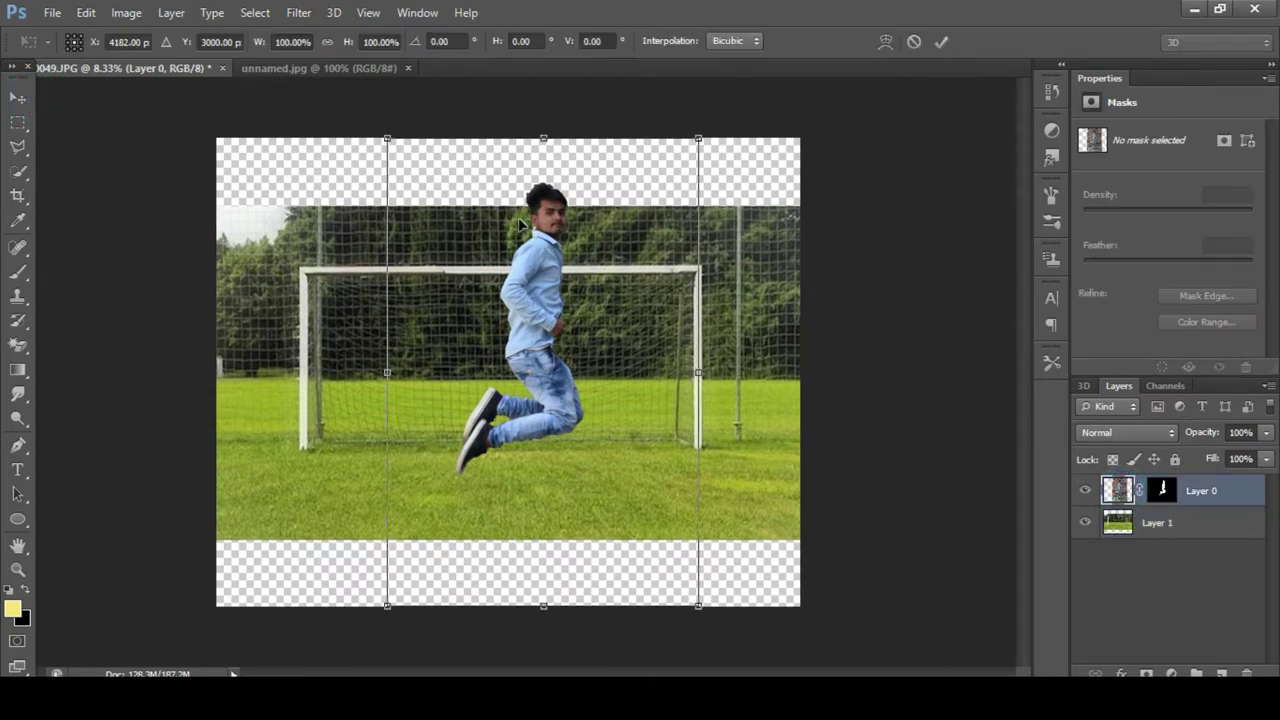
{"action": "mouse_move", "coordinate": [382, 136]}
{"action": "left_mouse_down"}
{"action": "mouse_move", "coordinate": [460, 206]}
{"action": "mouse_move", "coordinate": [482, 251]}
{"action": "left_mouse_up"}
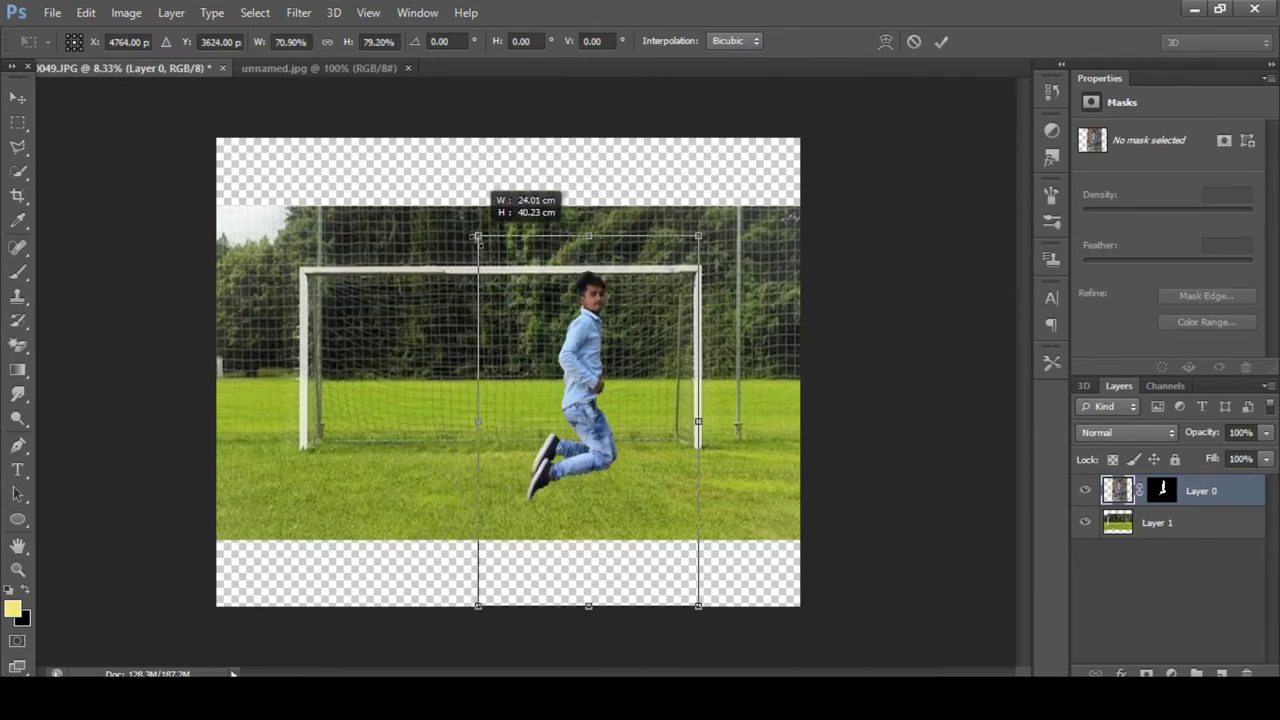
{"action": "left_click_drag", "start_coordinate": [487, 255], "coordinate": [487, 257]}
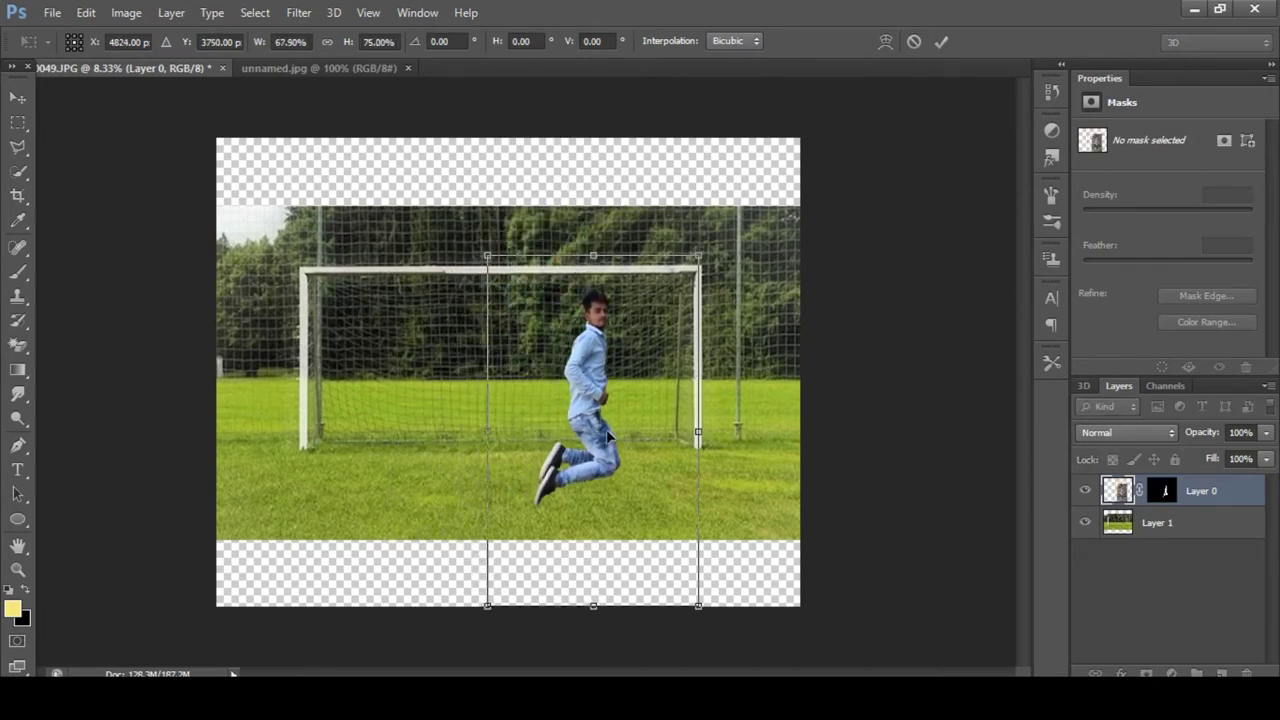
{"action": "left_click_drag", "start_coordinate": [554, 416], "coordinate": [447, 418]}
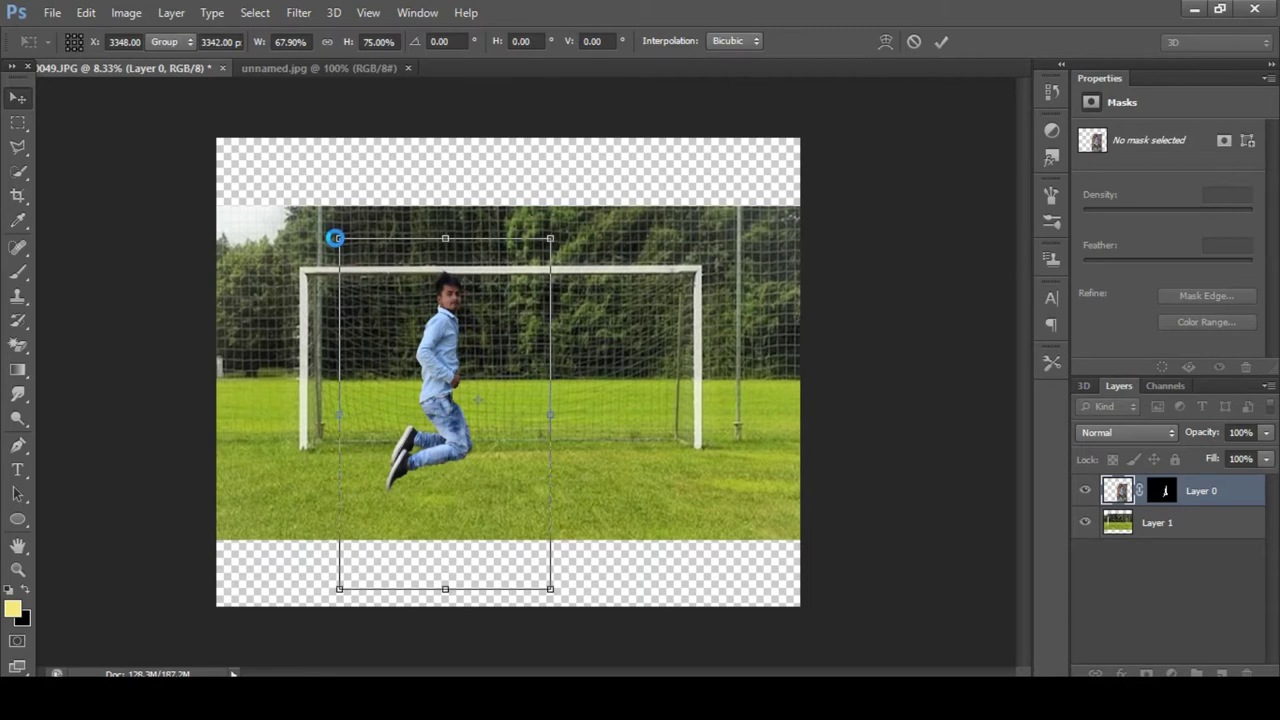
{"action": "key", "text": "Return"}
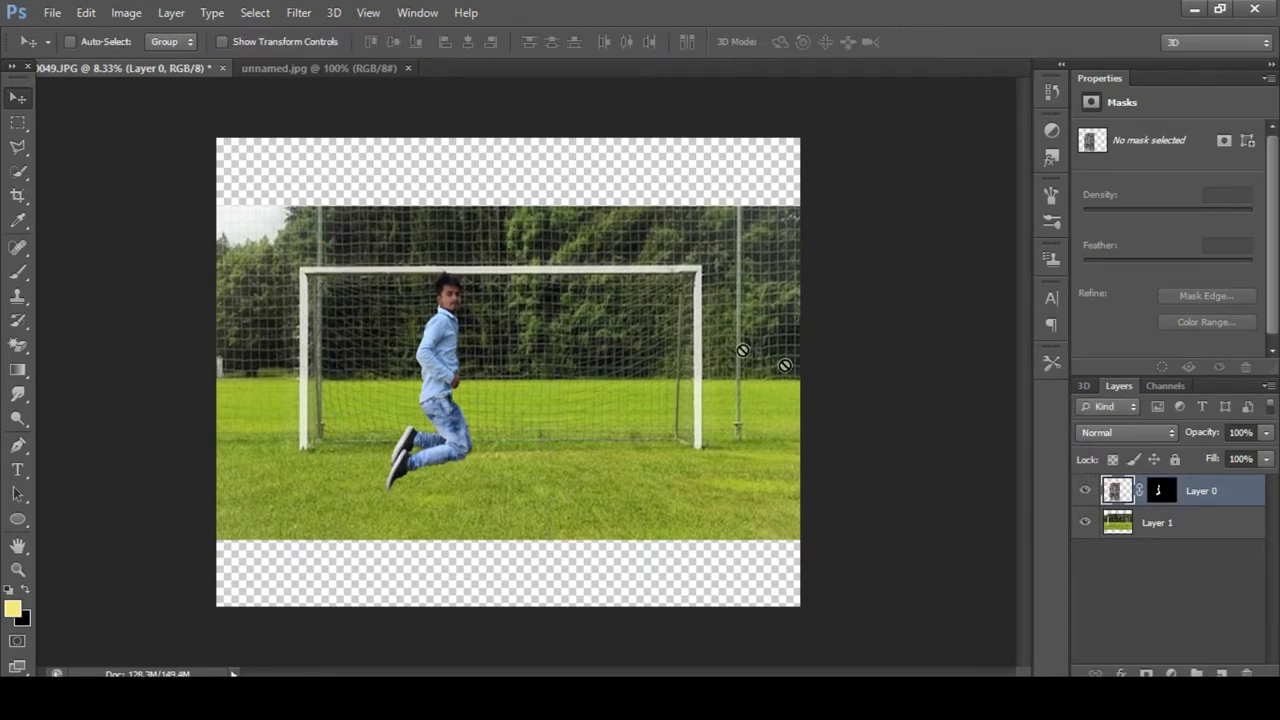
Step: Shrink the man further and move him up-left in front of the goal posts
{"action": "key", "text": "ctrl+t"}
{"action": "mouse_move", "coordinate": [348, 246]}
{"action": "left_mouse_down"}
{"action": "mouse_move", "coordinate": [372, 278]}
{"action": "mouse_move", "coordinate": [363, 272]}
{"action": "left_mouse_up"}
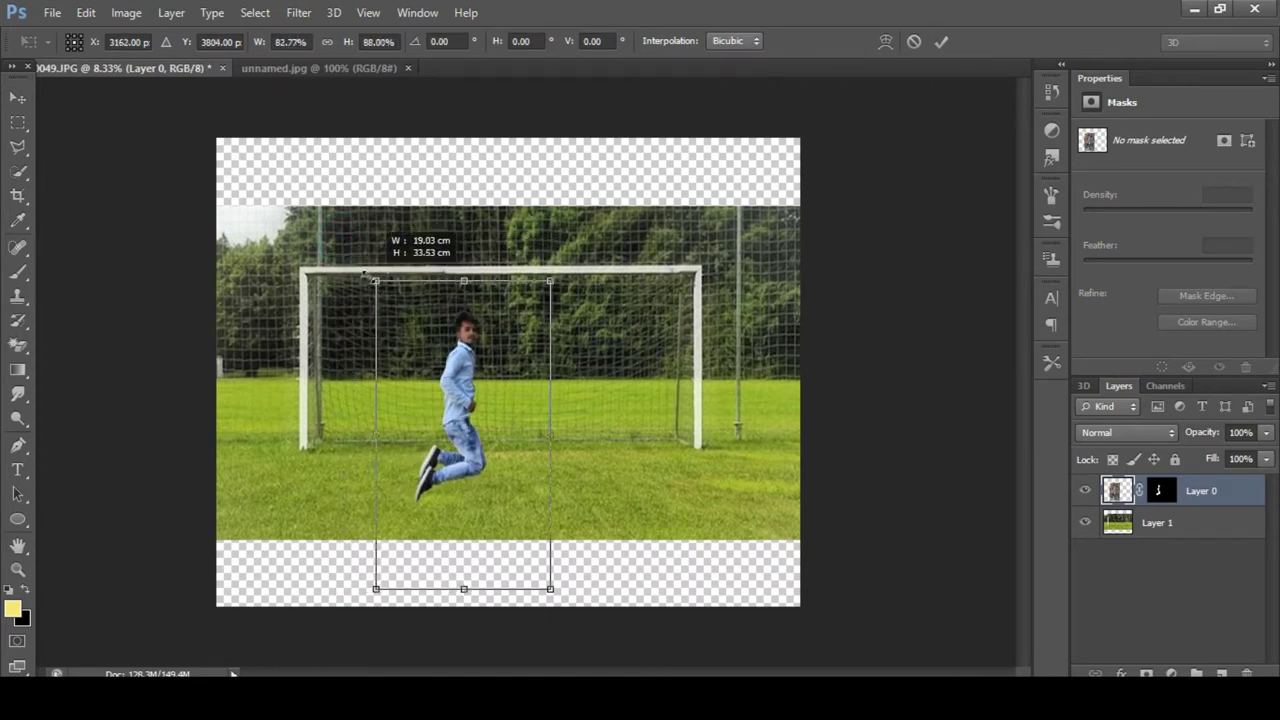
{"action": "left_click_drag", "start_coordinate": [363, 271], "coordinate": [362, 271]}
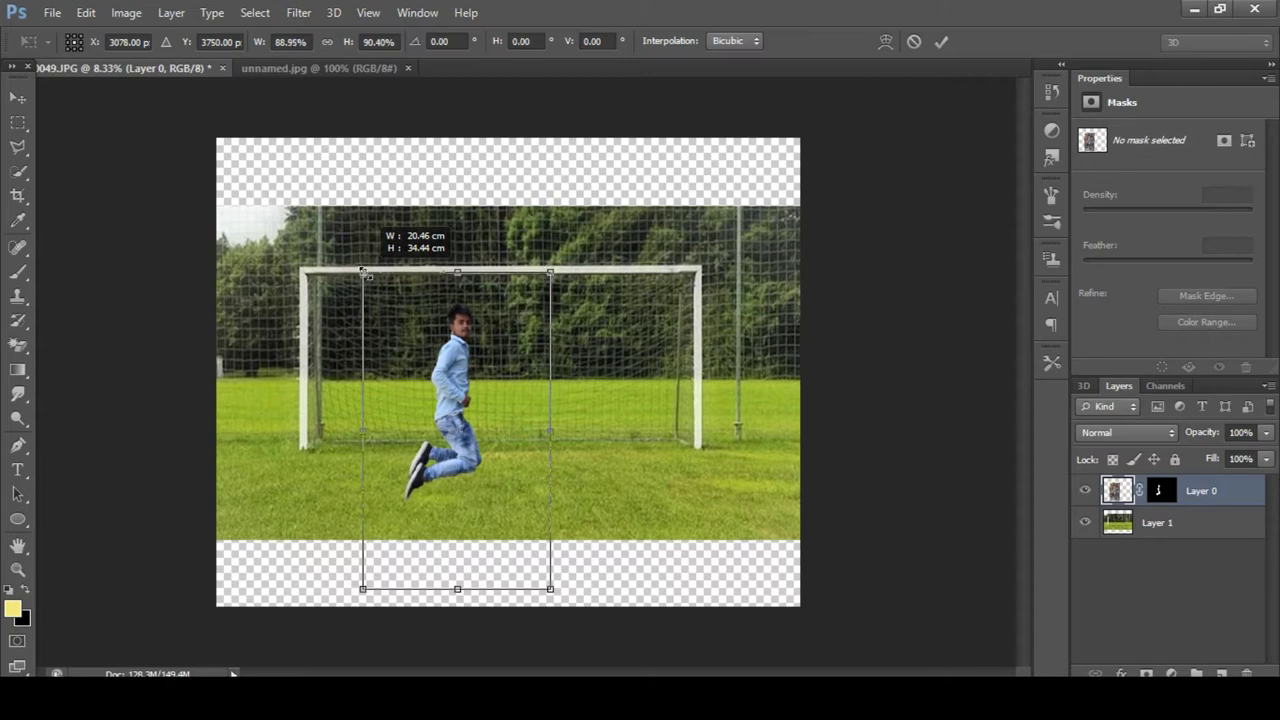
{"action": "left_click_drag", "start_coordinate": [362, 271], "coordinate": [364, 272]}
{"action": "left_click_drag", "start_coordinate": [458, 588], "coordinate": [457, 582]}
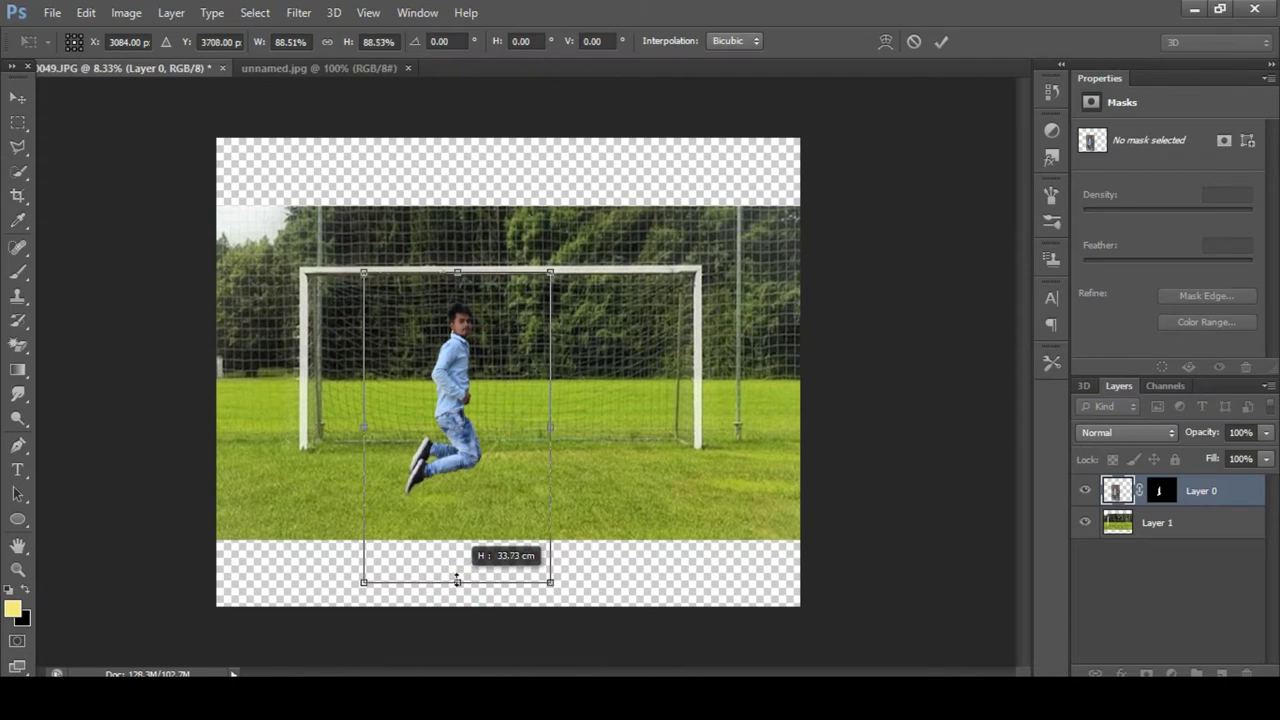
{"action": "left_click_drag", "start_coordinate": [475, 455], "coordinate": [474, 418]}
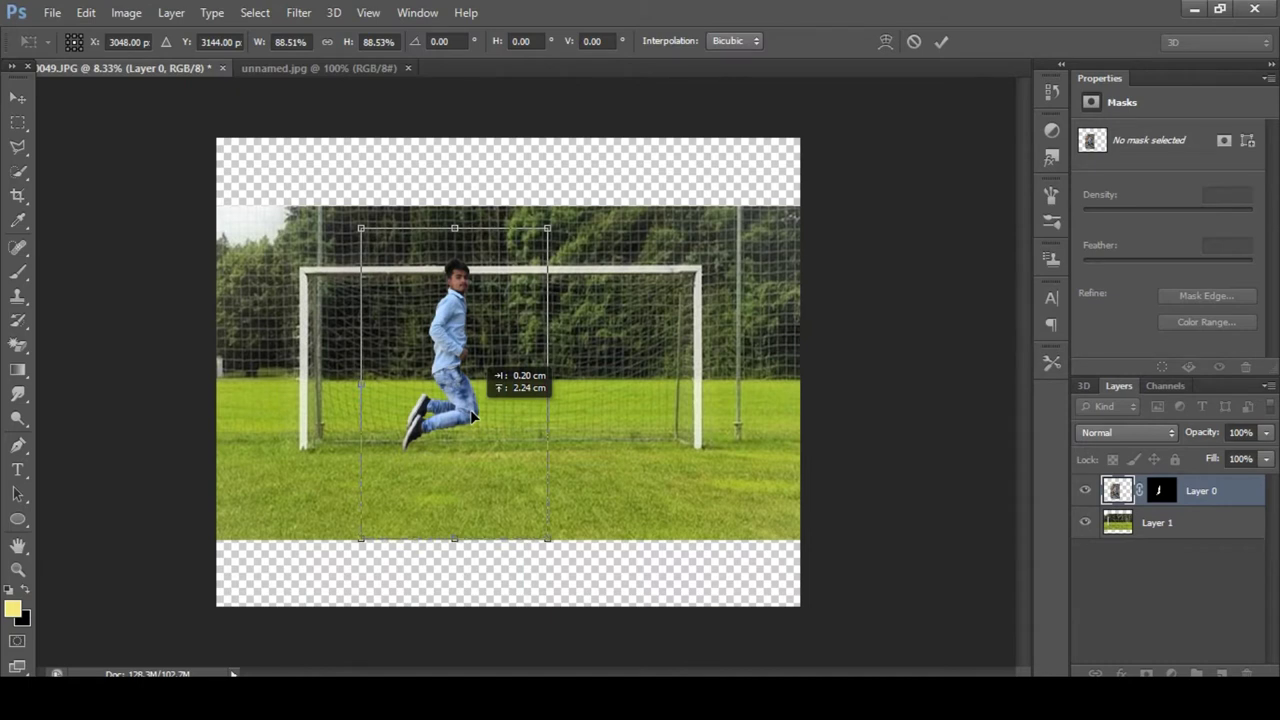
{"action": "left_click", "coordinate": [474, 418]}
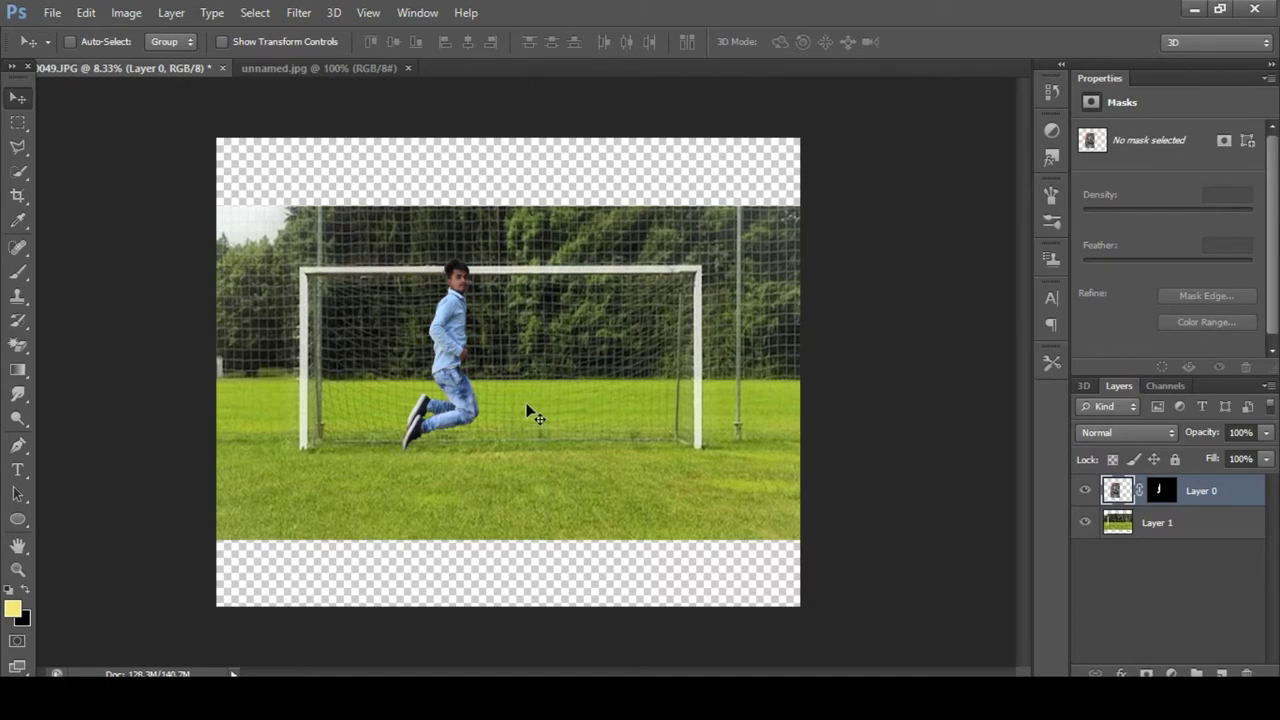
Step: Crop the canvas to the goal photo, trimming the empty top, bottom and left strips
{"action": "left_click", "coordinate": [18, 196]}
{"action": "left_click_drag", "start_coordinate": [508, 147], "coordinate": [510, 177]}
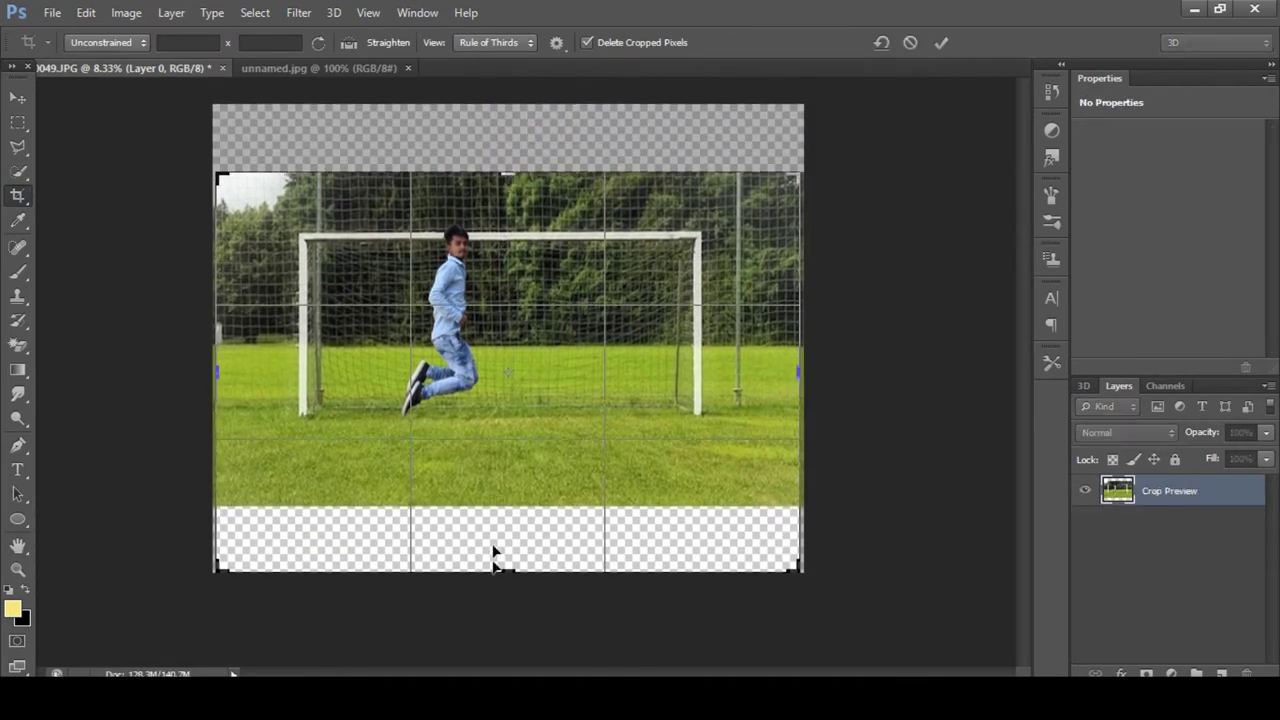
{"action": "left_click_drag", "start_coordinate": [506, 568], "coordinate": [512, 538]}
{"action": "left_click_drag", "start_coordinate": [220, 366], "coordinate": [214, 370]}
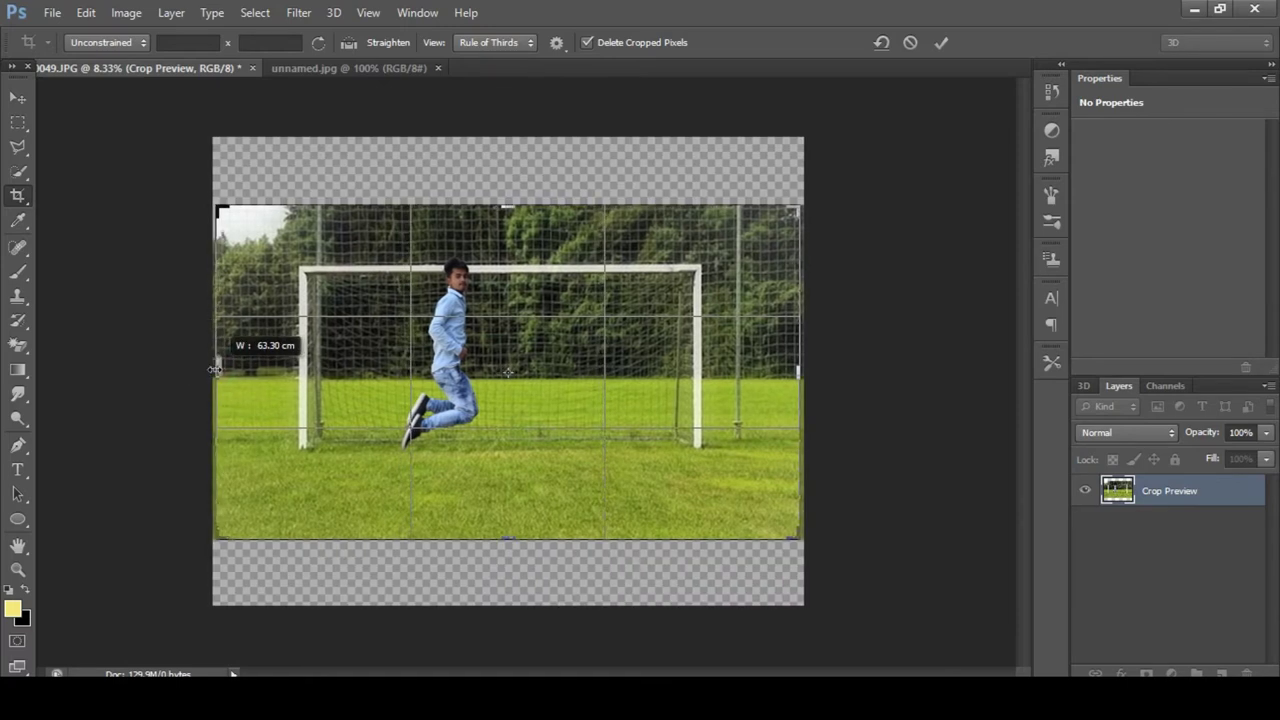
{"action": "left_click_drag", "start_coordinate": [214, 370], "coordinate": [213, 370]}
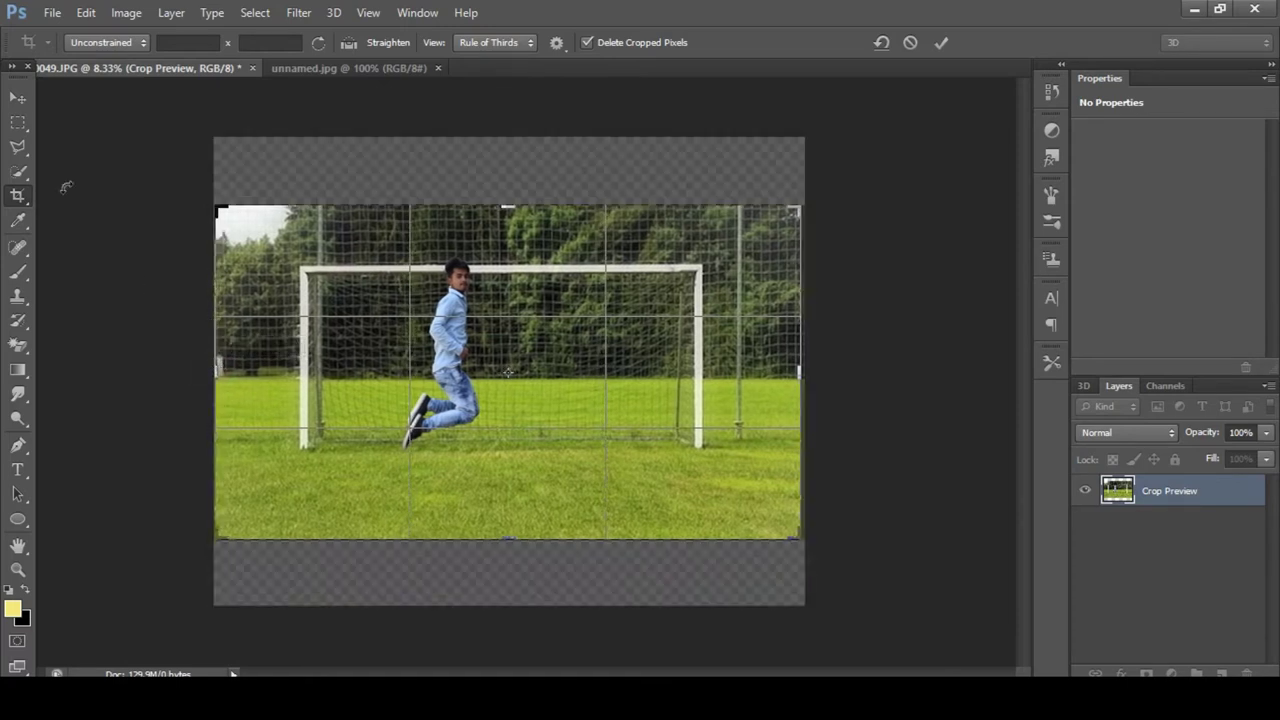
{"action": "left_click", "coordinate": [18, 97]}
{"action": "left_click", "coordinate": [531, 276]}
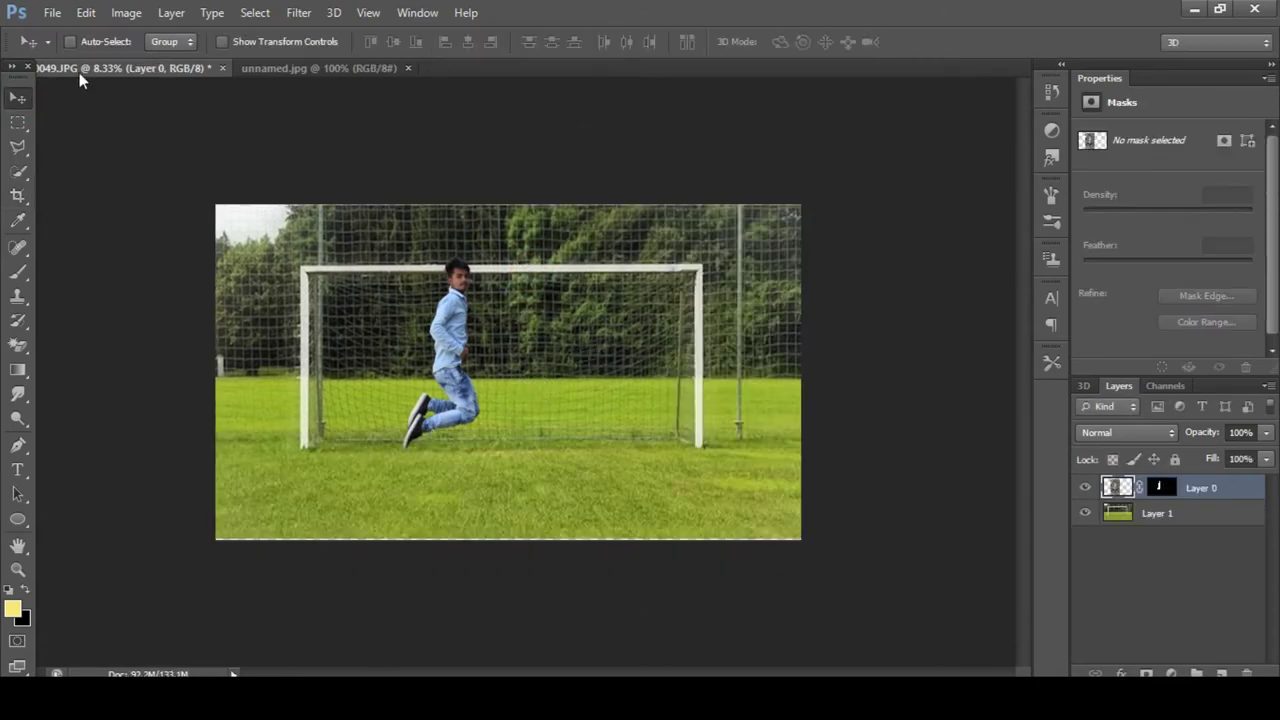
{"action": "left_click", "coordinate": [52, 12]}
Step: Open the adidas football image and drop it on a new layer beside the man's foot
{"action": "left_click", "coordinate": [60, 50]}
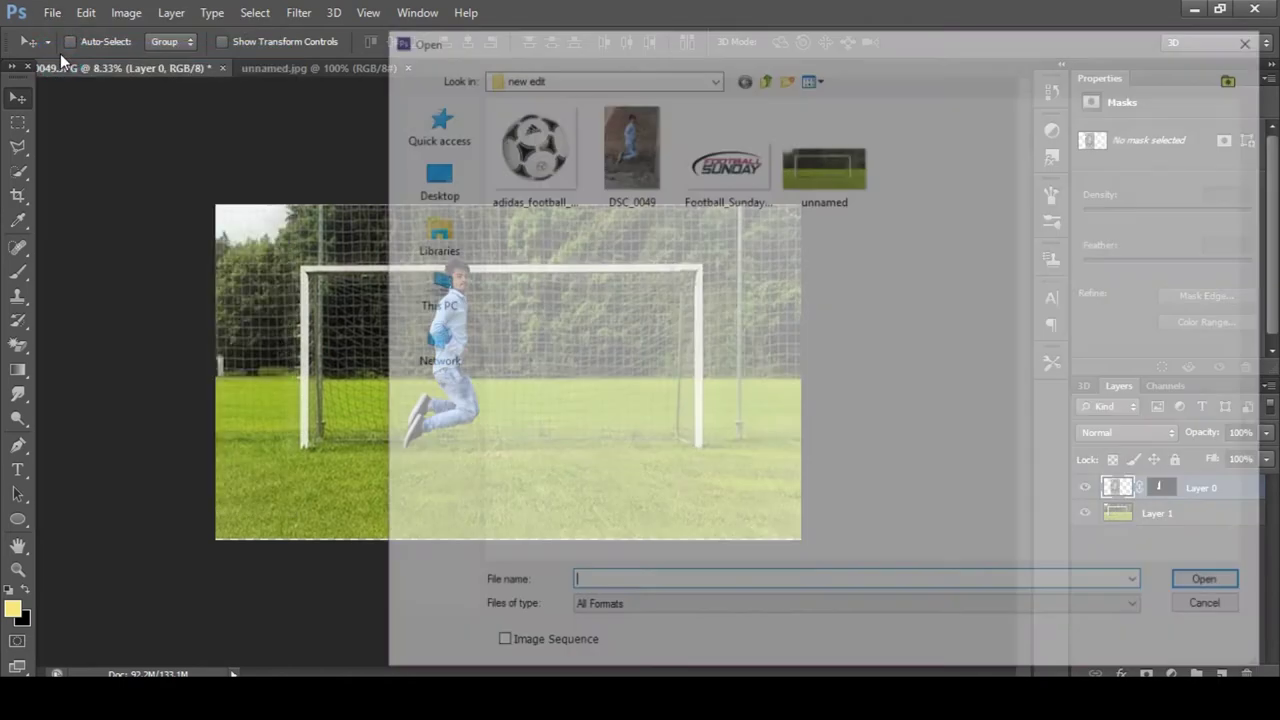
{"action": "left_click", "coordinate": [1200, 588]}
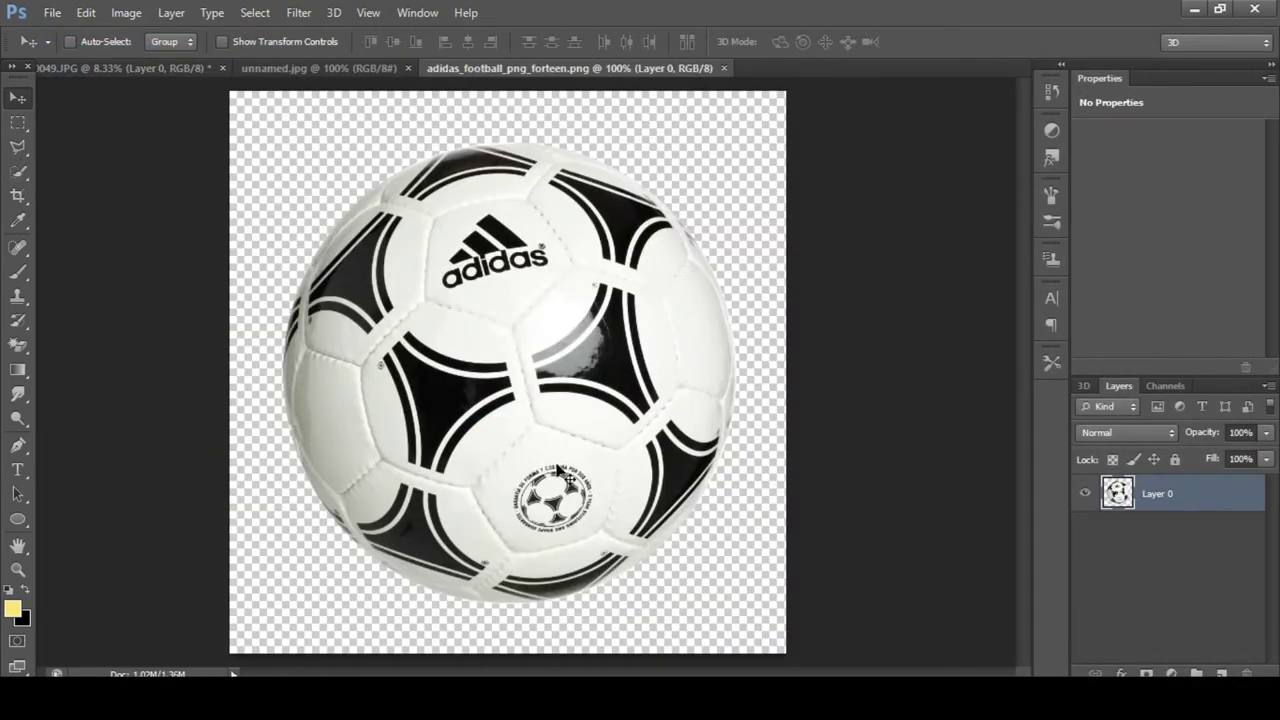
{"action": "left_click_drag", "start_coordinate": [560, 472], "coordinate": [193, 78]}
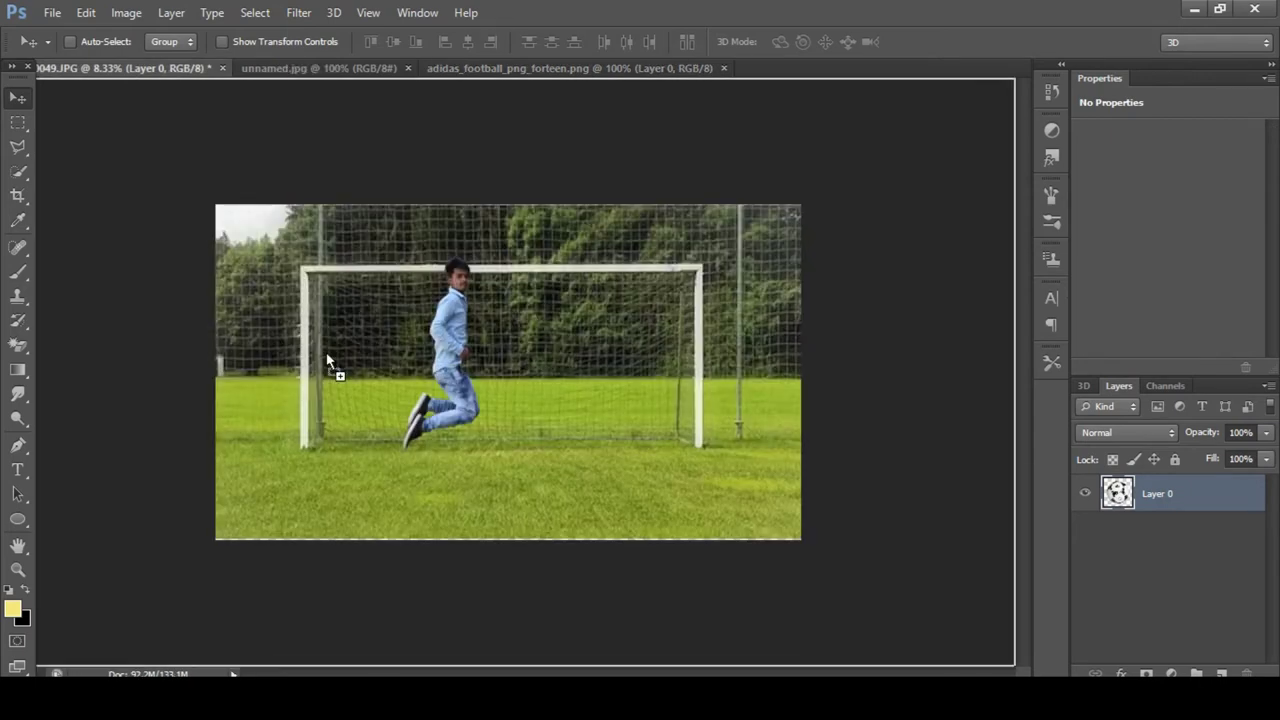
{"action": "left_click_drag", "start_coordinate": [170, 76], "coordinate": [403, 408]}
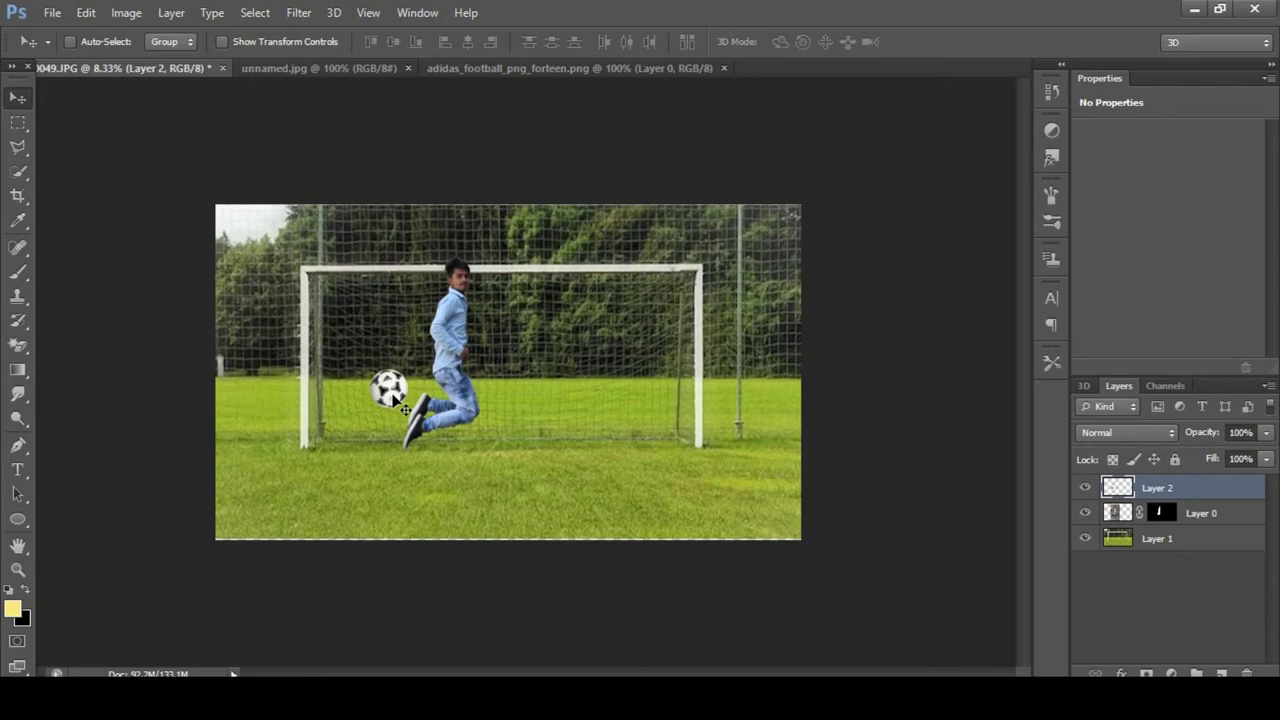
{"action": "key", "text": "ctrl+plus"}
{"action": "key", "text": "ctrl+plus"}
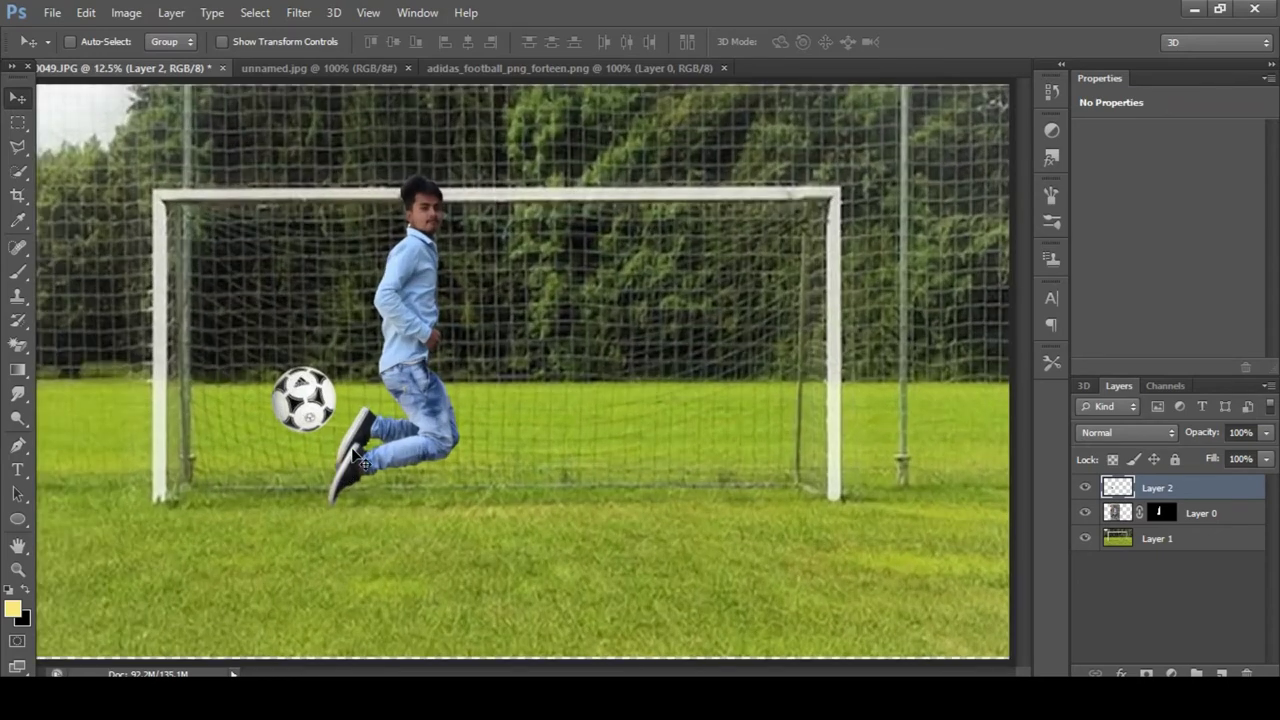
{"action": "left_click_drag", "start_coordinate": [672, 670], "coordinate": [587, 660]}
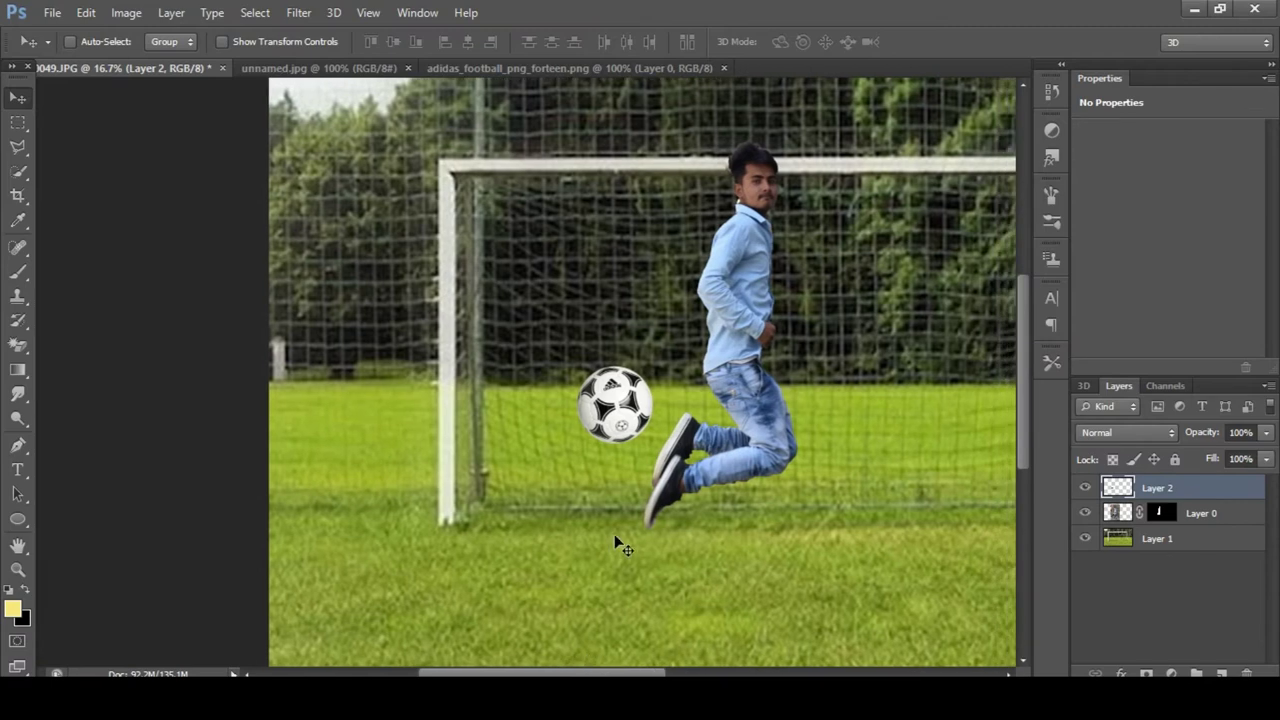
{"action": "scroll", "coordinate": [615, 538], "scroll_direction": "up", "scroll_amount": 1}
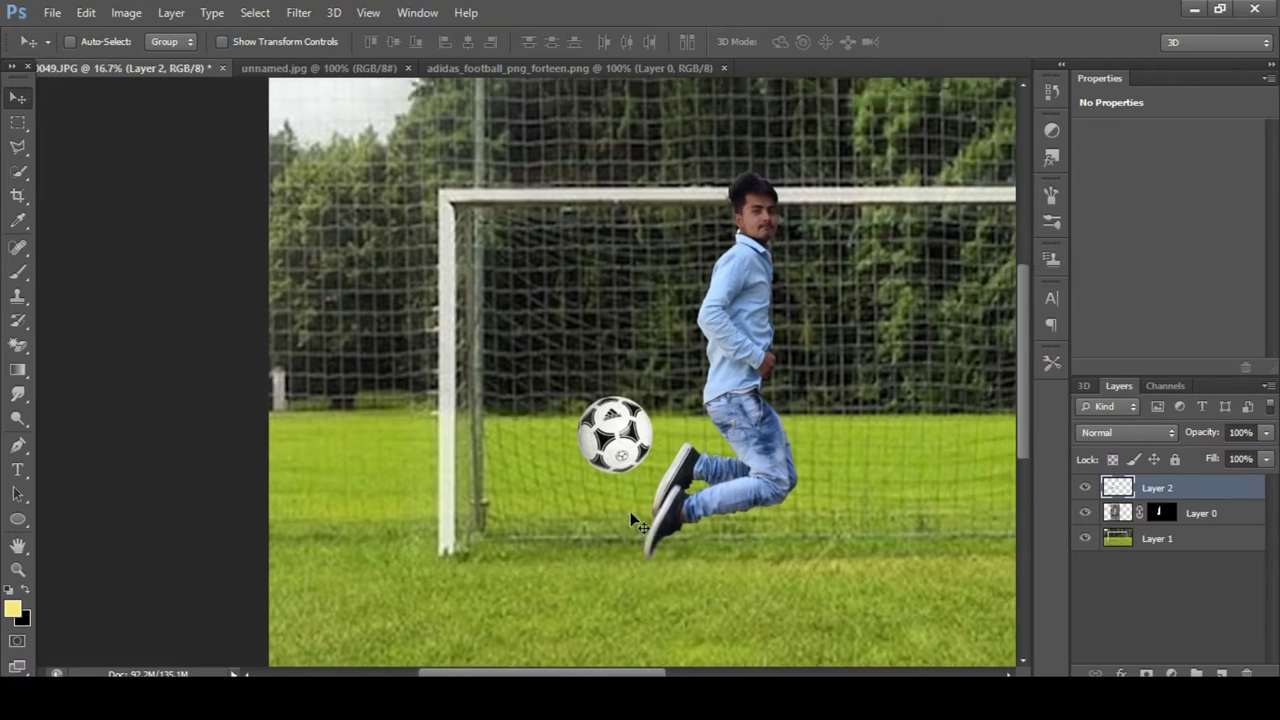
{"action": "key", "text": "ctrl+plus"}
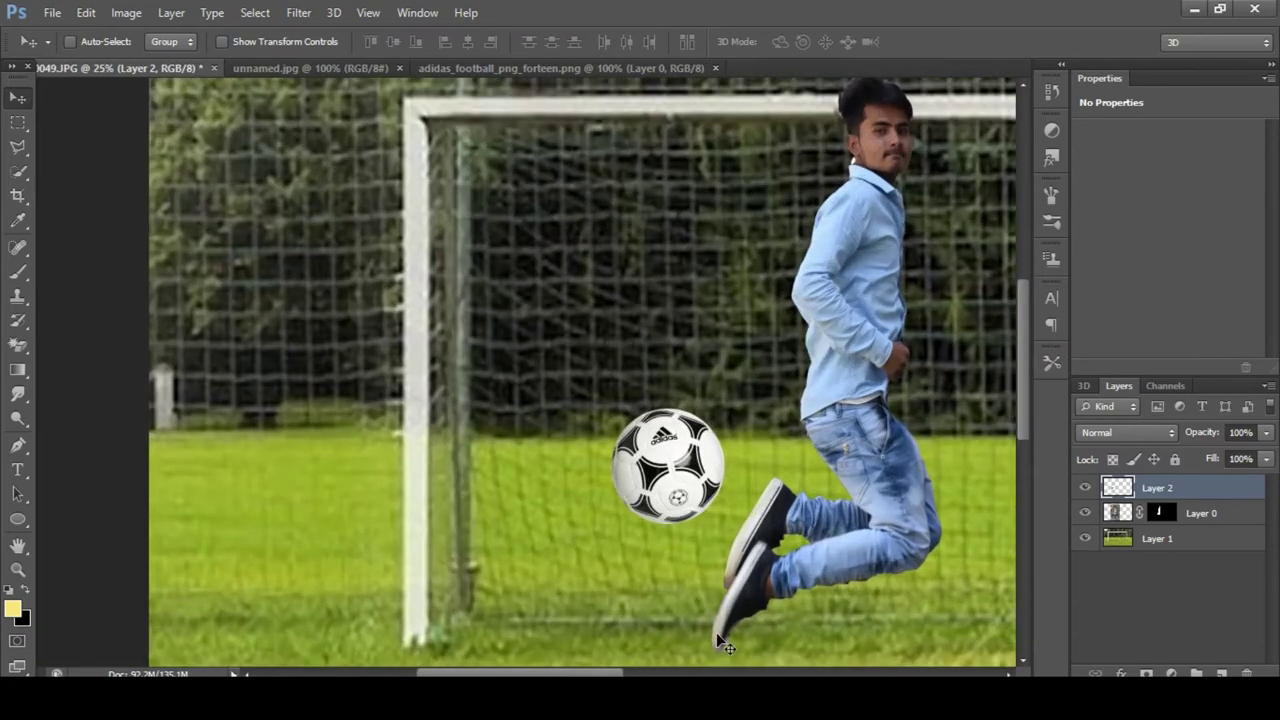
{"action": "key", "text": "ctrl+minus"}
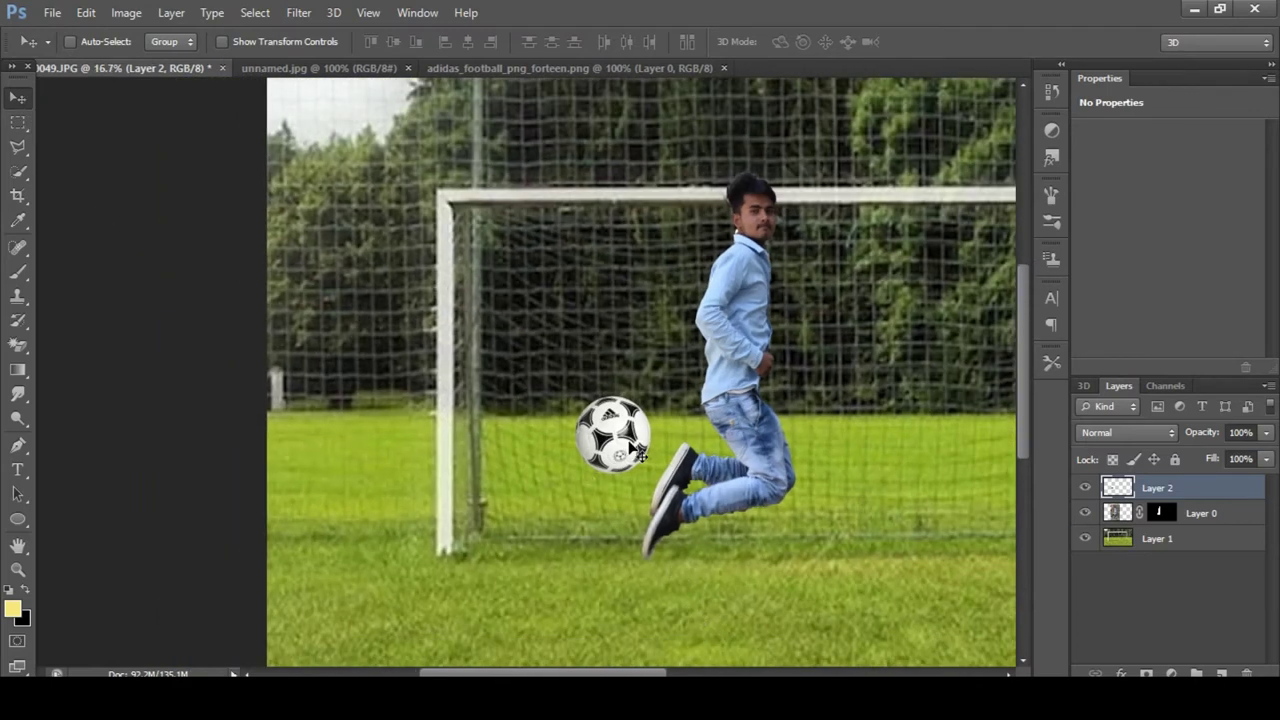
{"action": "key", "text": "ctrl+t"}
Step: Shrink the football with Free Transform, nudge it up and right, and apply
{"action": "left_click_drag", "start_coordinate": [573, 397], "coordinate": [585, 410]}
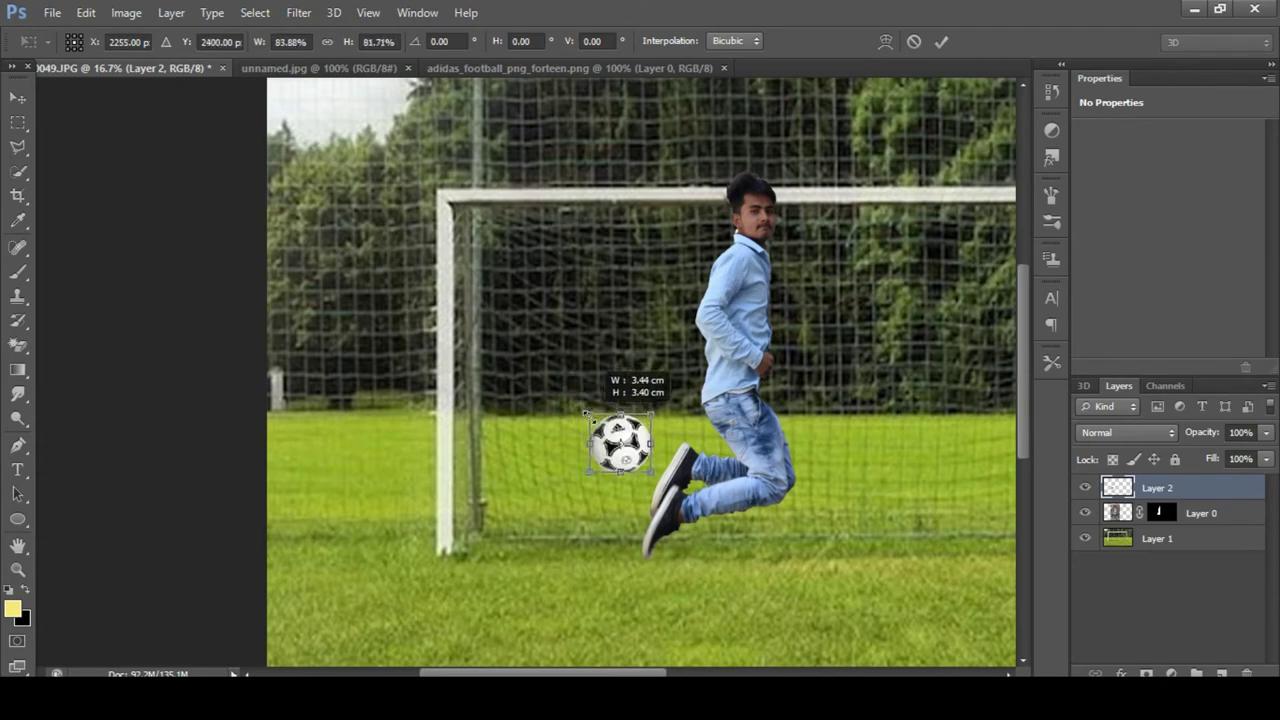
{"action": "left_click_drag", "start_coordinate": [585, 410], "coordinate": [592, 418]}
{"action": "left_click_drag", "start_coordinate": [621, 460], "coordinate": [632, 438]}
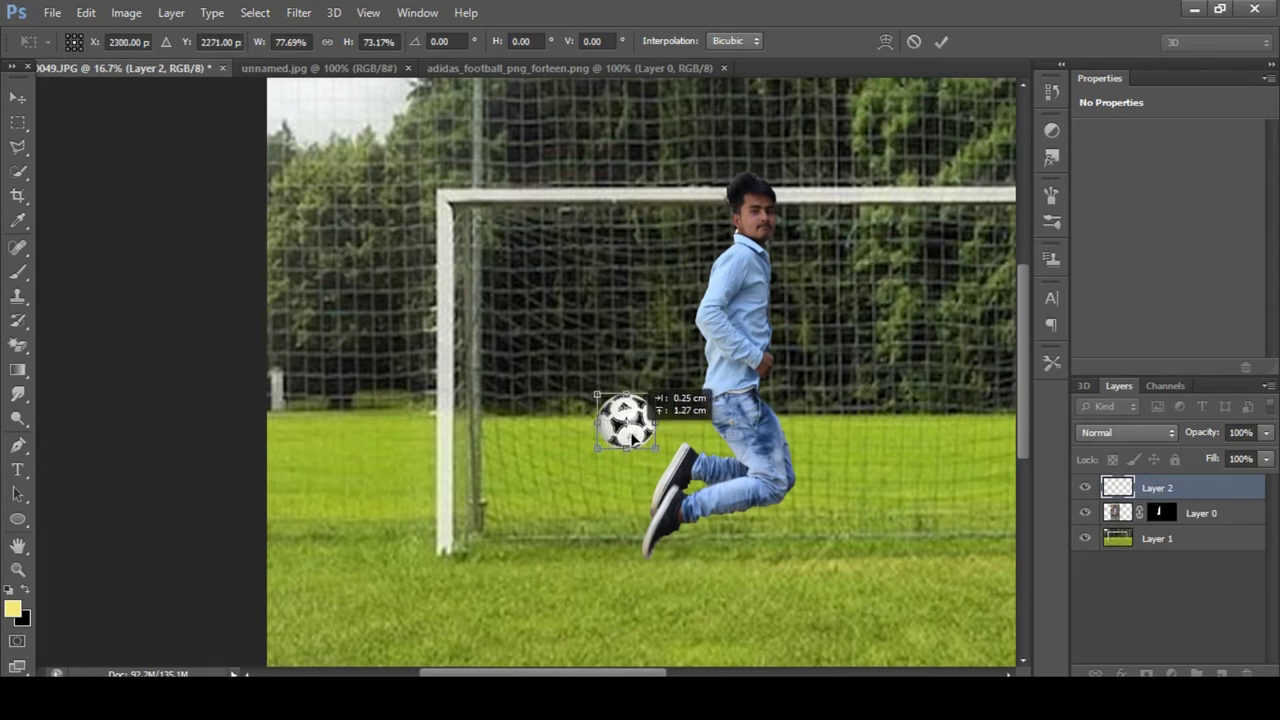
{"action": "left_click_drag", "start_coordinate": [632, 438], "coordinate": [635, 438]}
{"action": "left_click", "coordinate": [22, 98]}
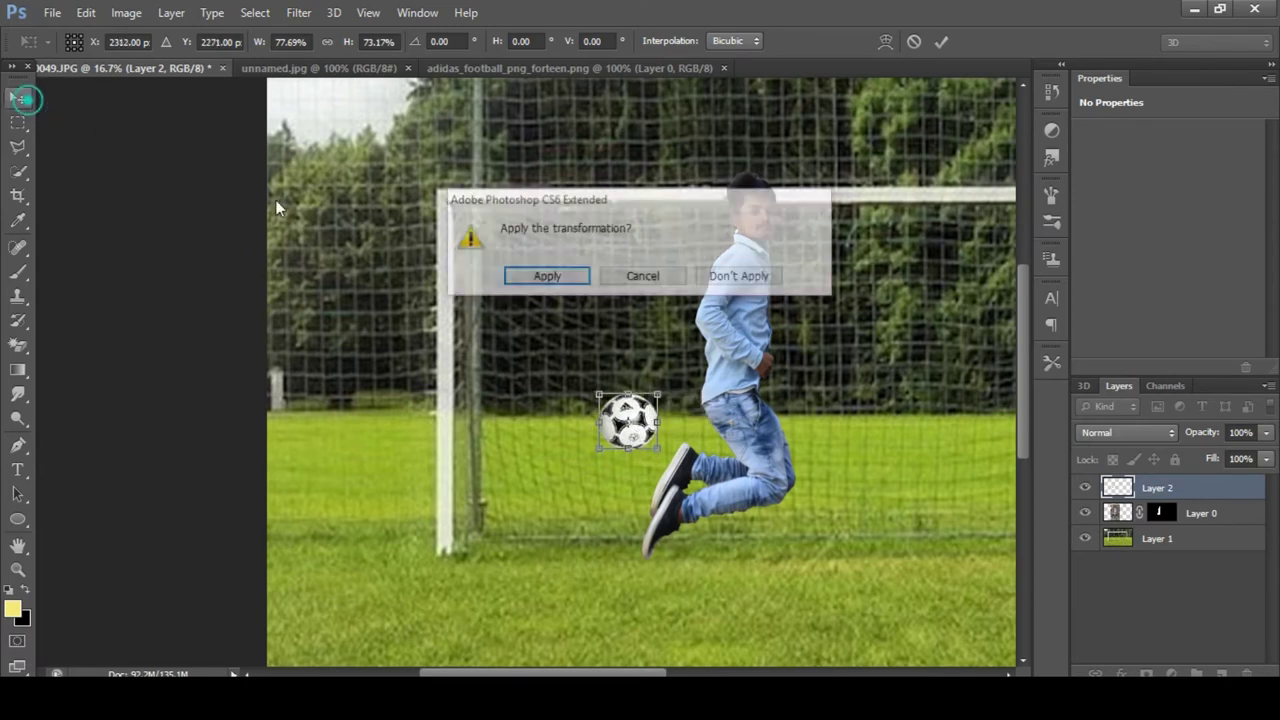
{"action": "left_click", "coordinate": [527, 277]}
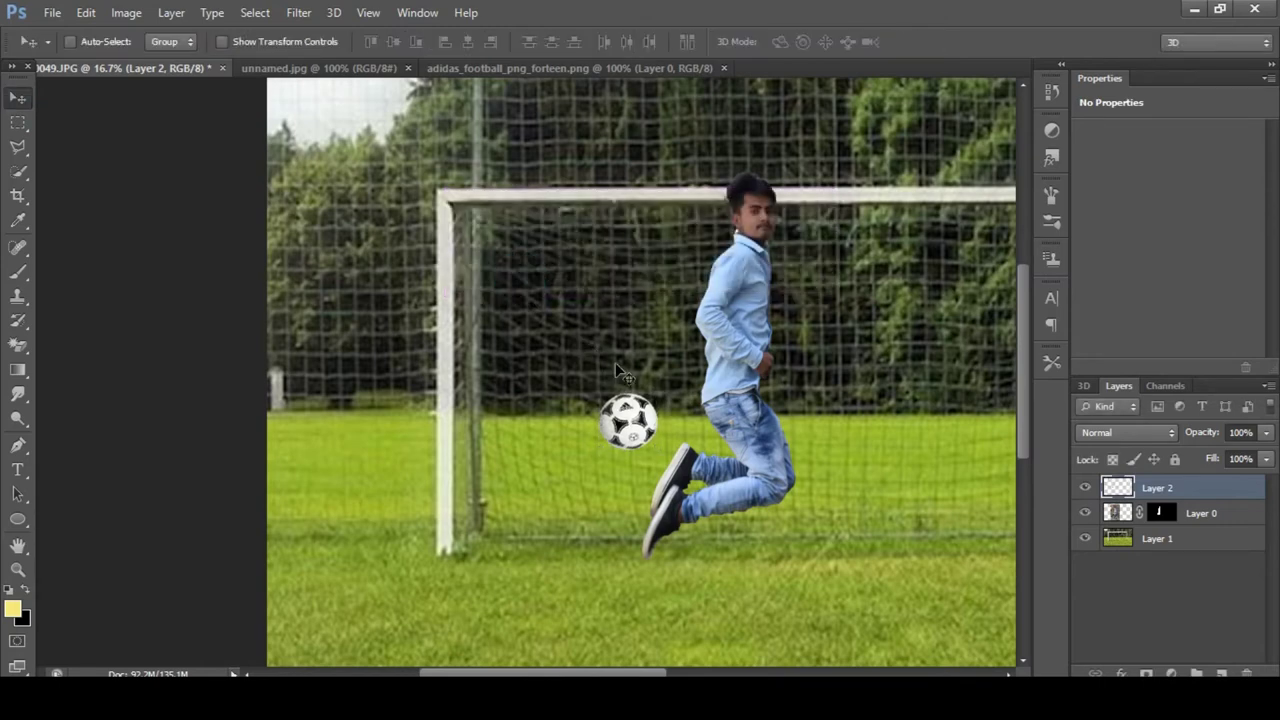
Step: Reposition the football just beside the man's raised kicking foot
{"action": "scroll", "coordinate": [620, 372], "scroll_direction": "down", "scroll_amount": 1}
{"action": "scroll", "coordinate": [620, 372], "scroll_direction": "down", "scroll_amount": 2}
{"action": "scroll", "coordinate": [632, 380], "scroll_direction": "down", "scroll_amount": 1}
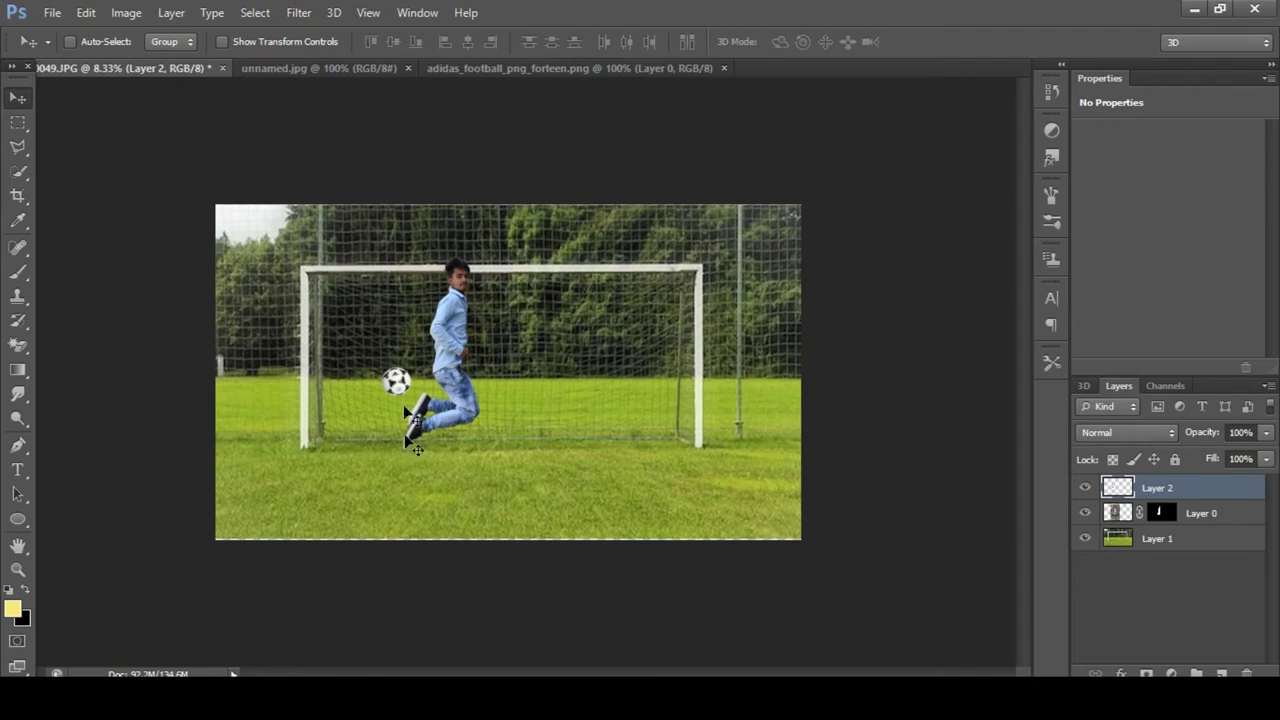
{"action": "left_click_drag", "start_coordinate": [398, 388], "coordinate": [395, 380]}
{"action": "left_click", "coordinate": [1118, 513]}
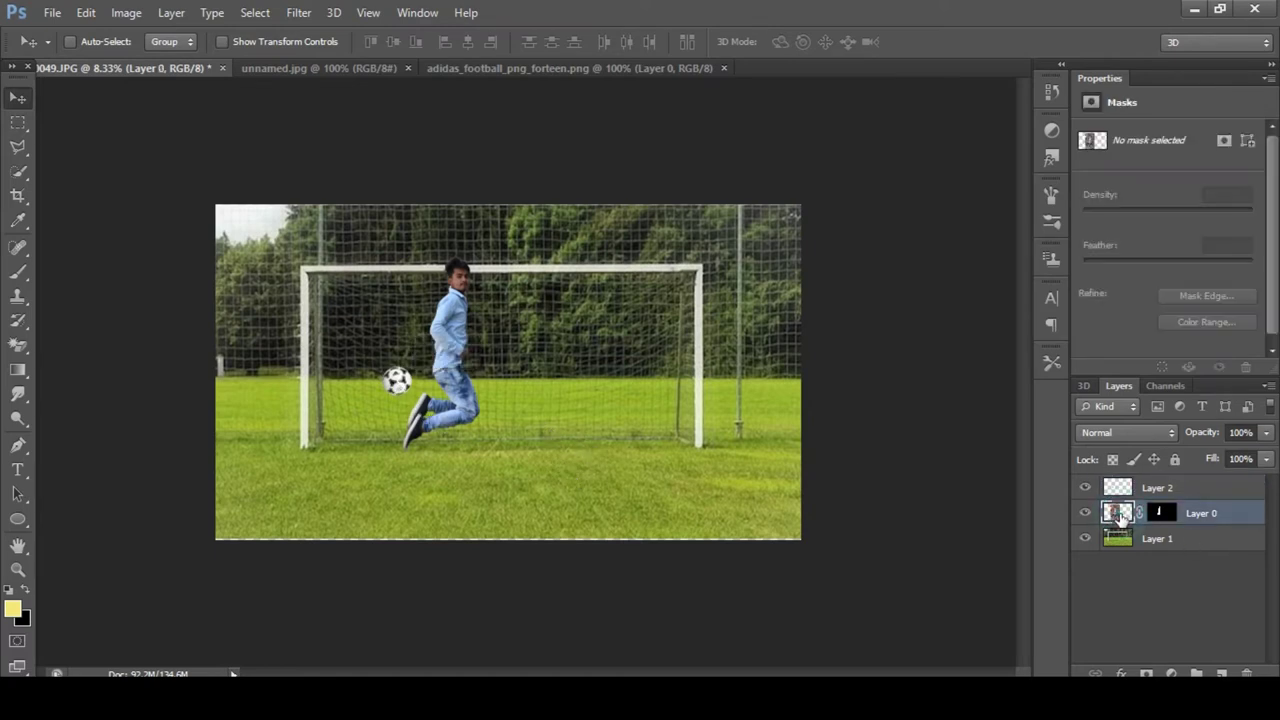
Step: Duplicate the man's layer as Layer 0 copy
{"action": "key", "text": "ctrl+t"}
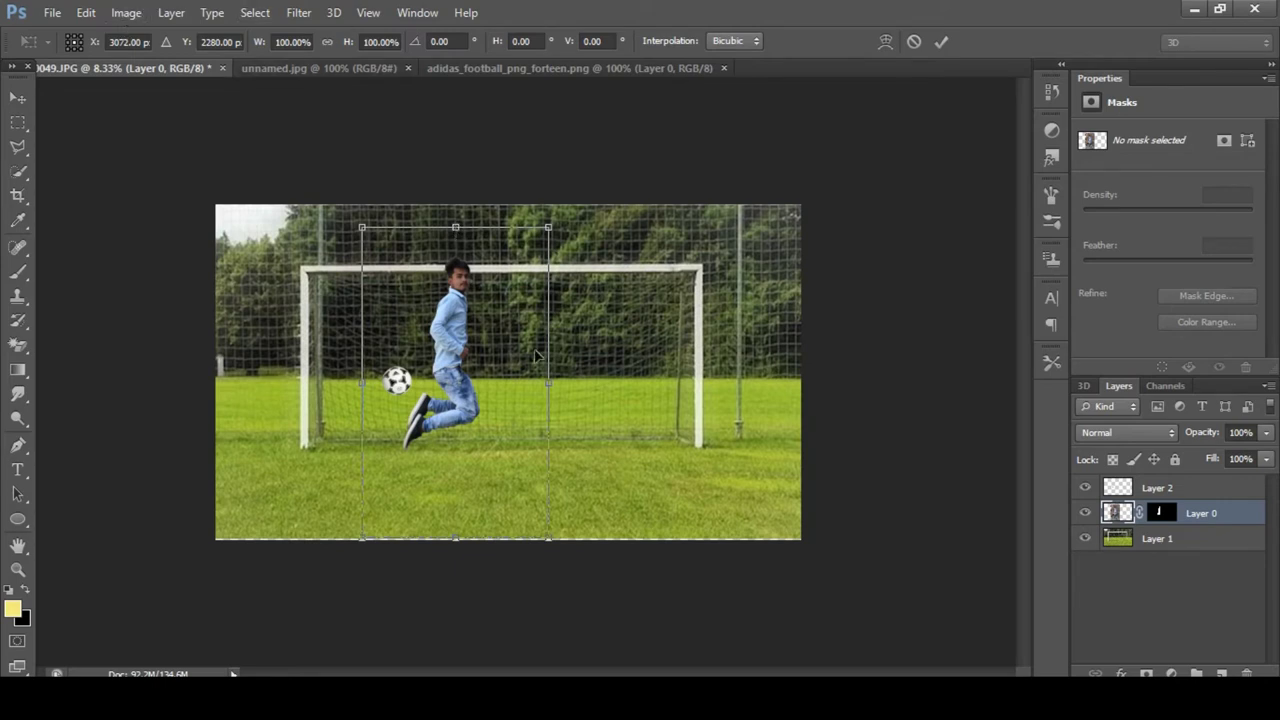
{"action": "left_click", "coordinate": [18, 97]}
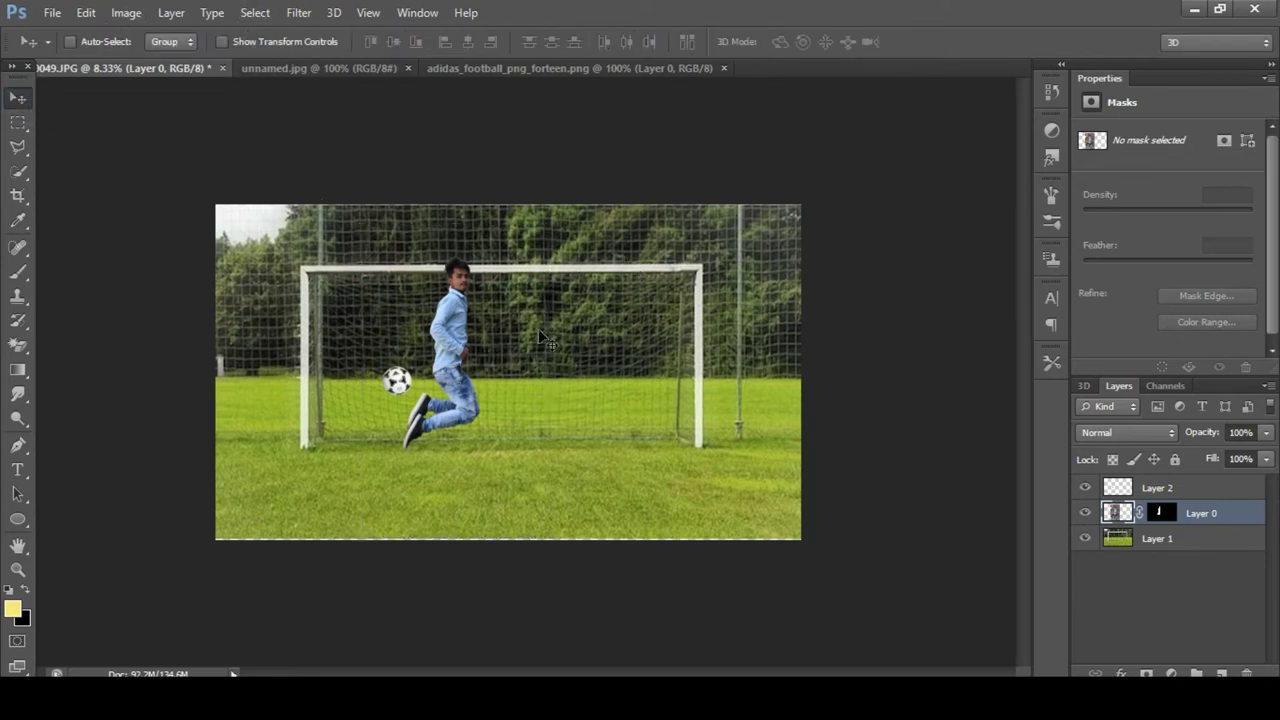
{"action": "key", "text": "ctrl+j"}
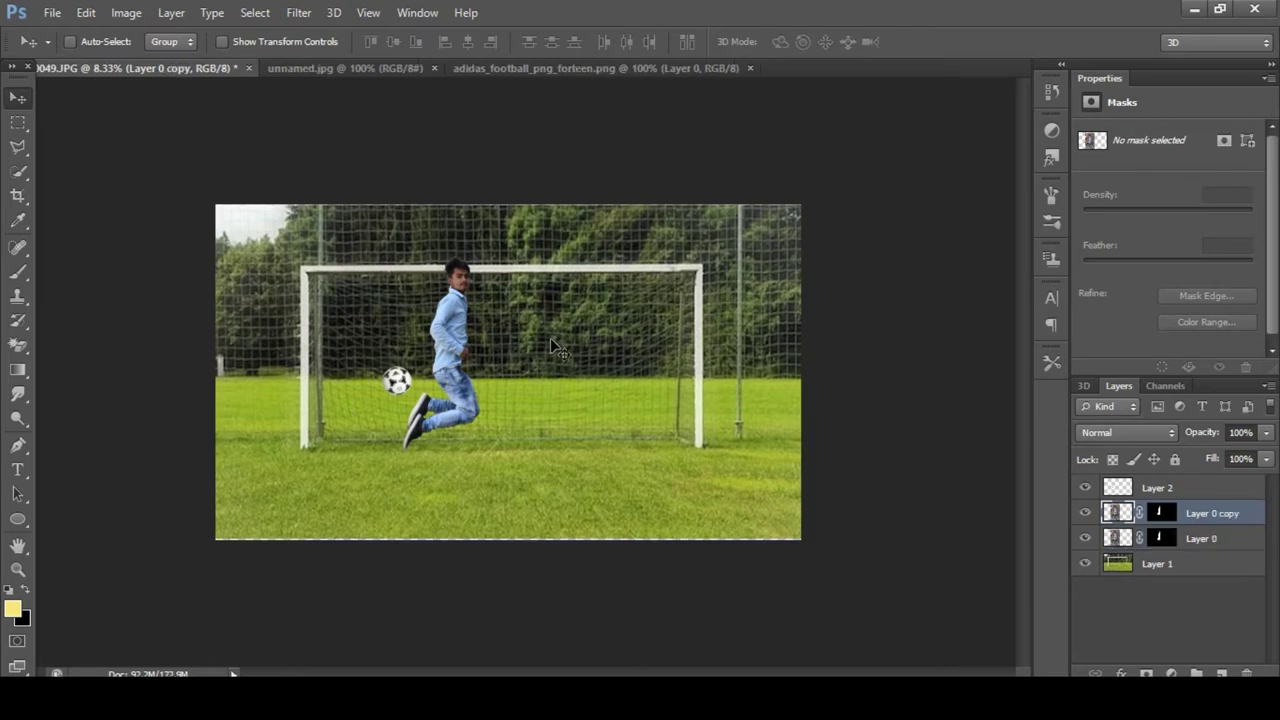
Step: Set the copy's Hue/Saturation Lightness to -100, making it a solid black silhouette
{"action": "left_click", "coordinate": [126, 14]}
{"action": "mouse_move", "coordinate": [154, 60]}
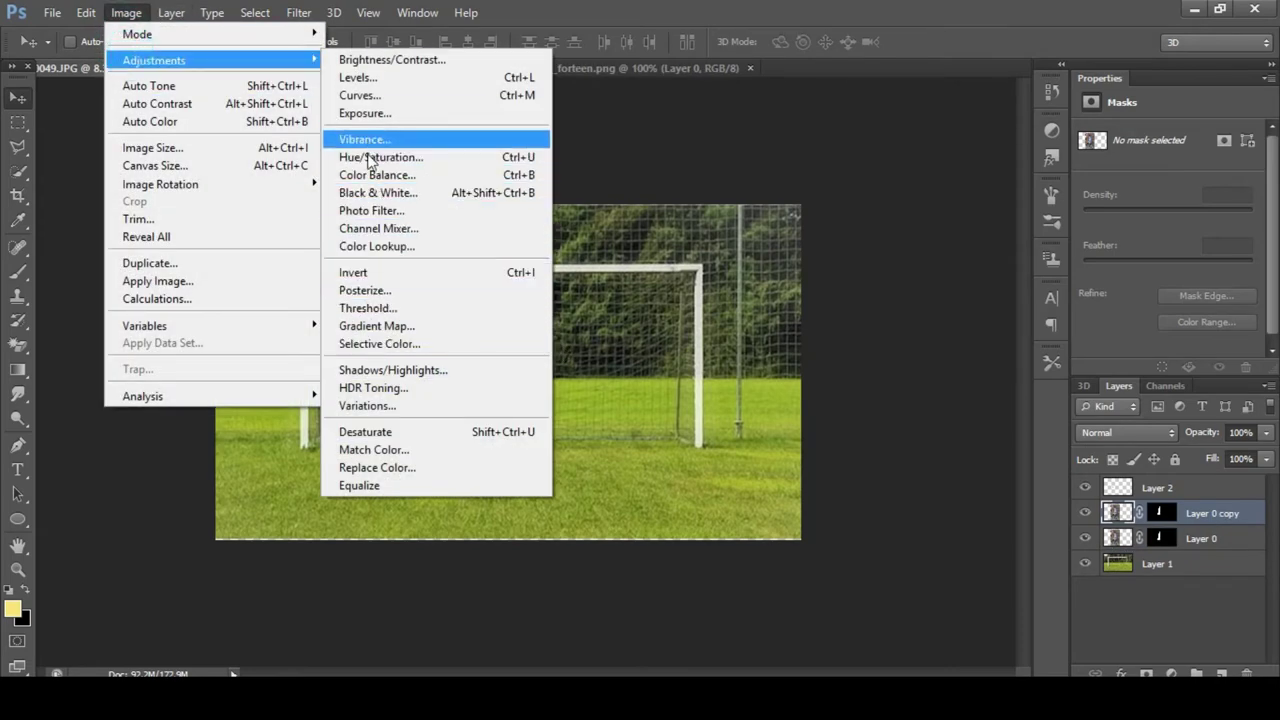
{"action": "left_click", "coordinate": [370, 157]}
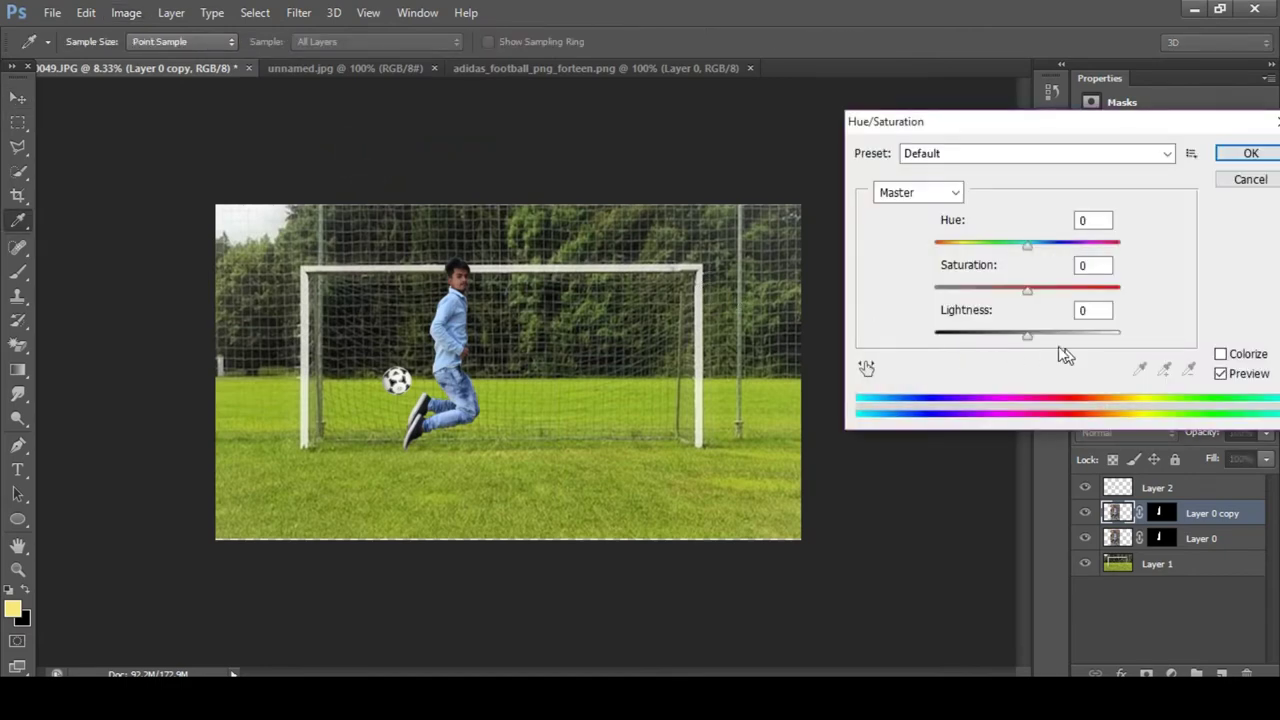
{"action": "left_click_drag", "start_coordinate": [1028, 336], "coordinate": [920, 338]}
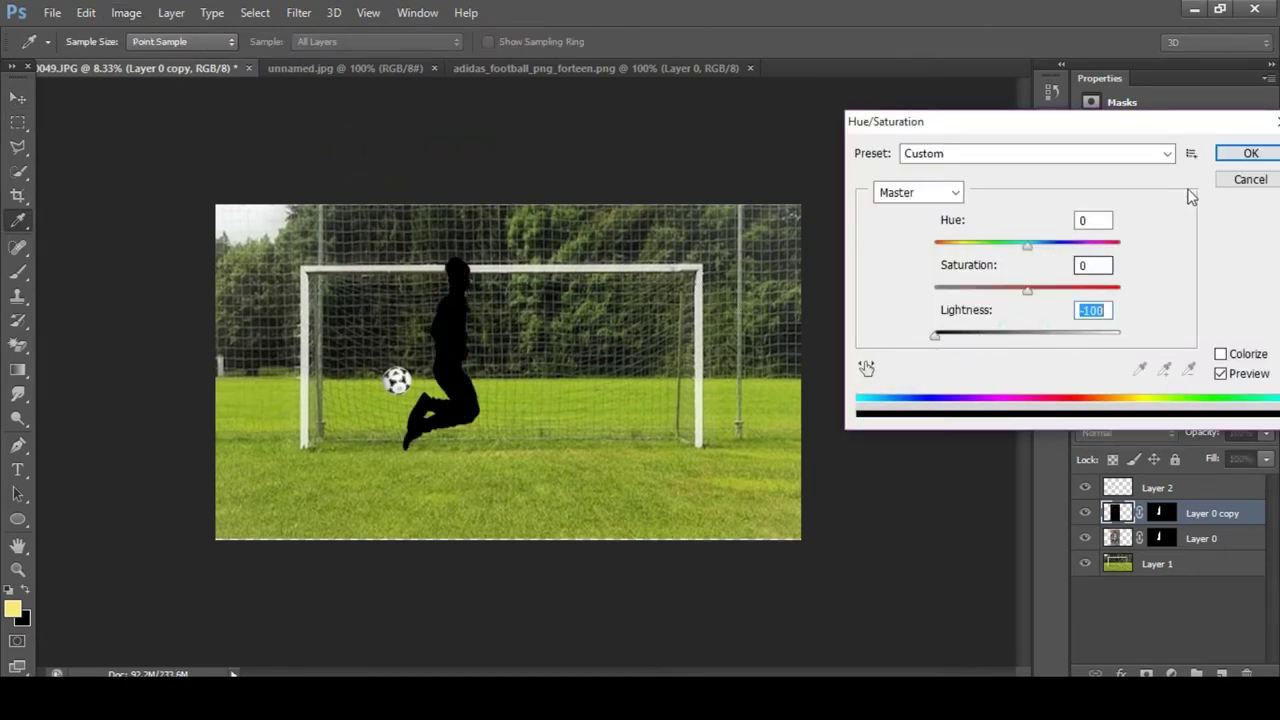
{"action": "left_click", "coordinate": [1233, 157]}
{"action": "left_click", "coordinate": [480, 352]}
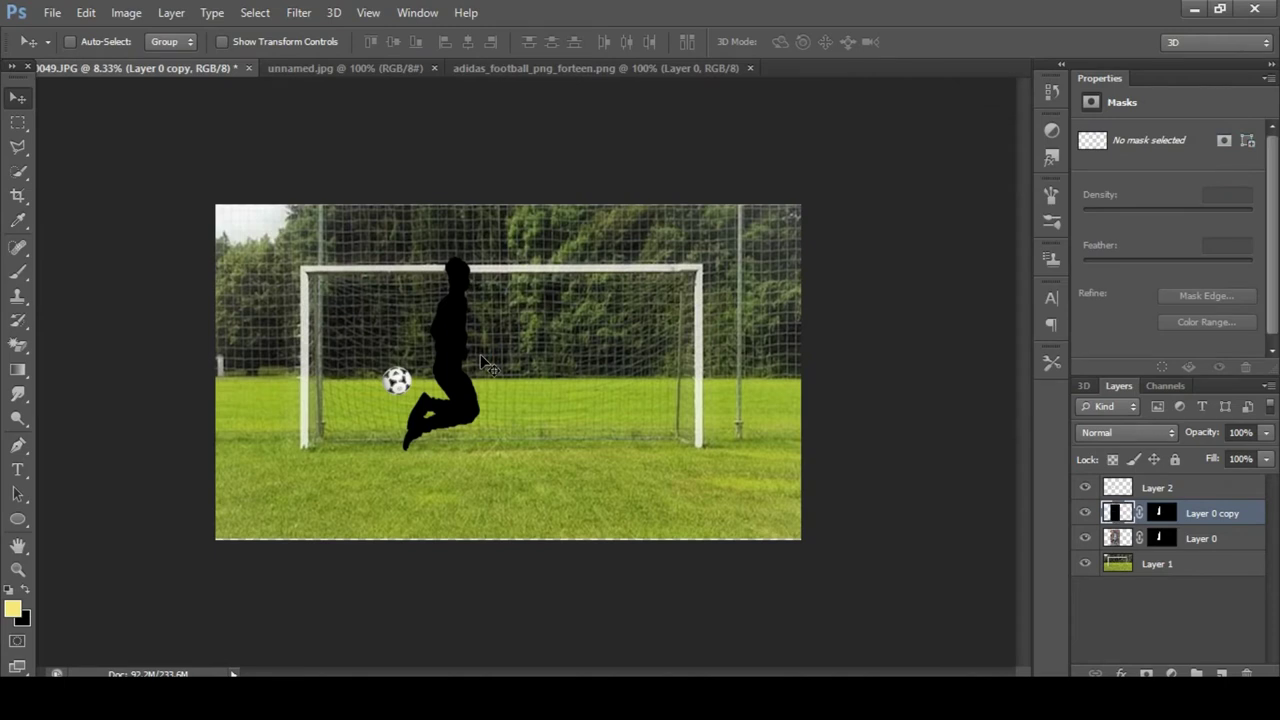
{"action": "key", "text": "ctrl+t"}
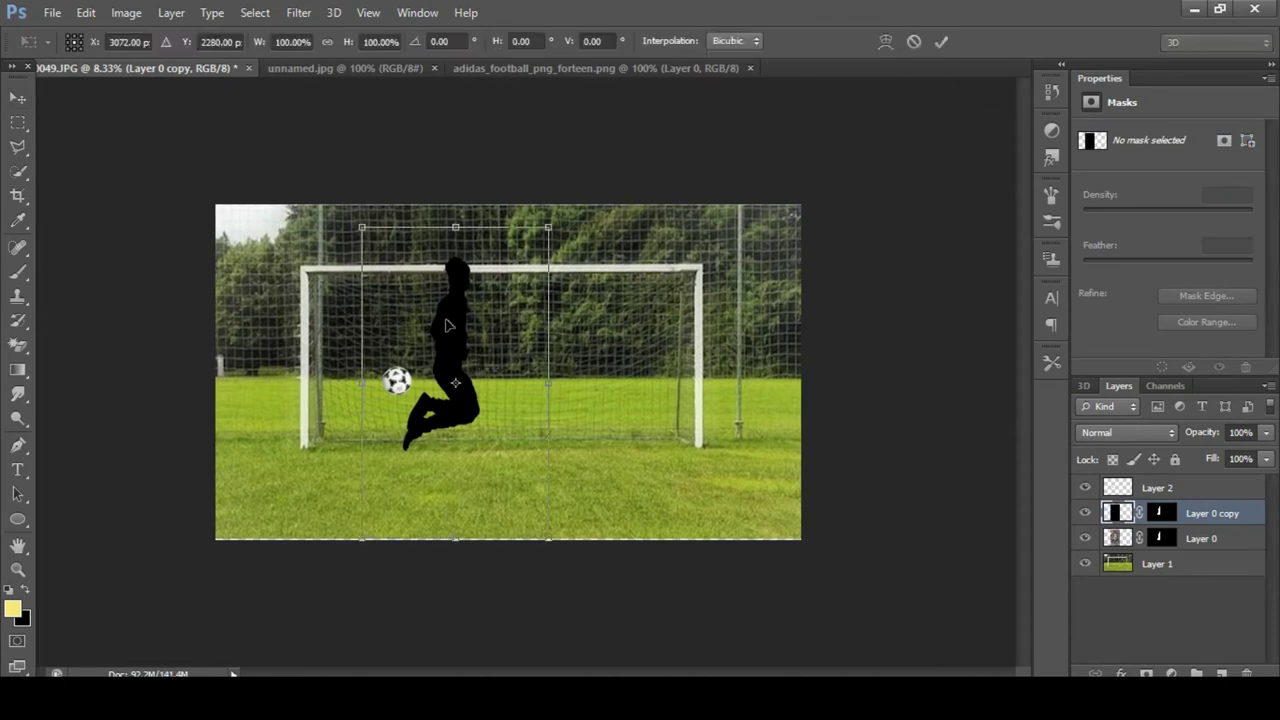
Step: Skew the black silhouette copy so it slants sideways
{"action": "right_click", "coordinate": [448, 320]}
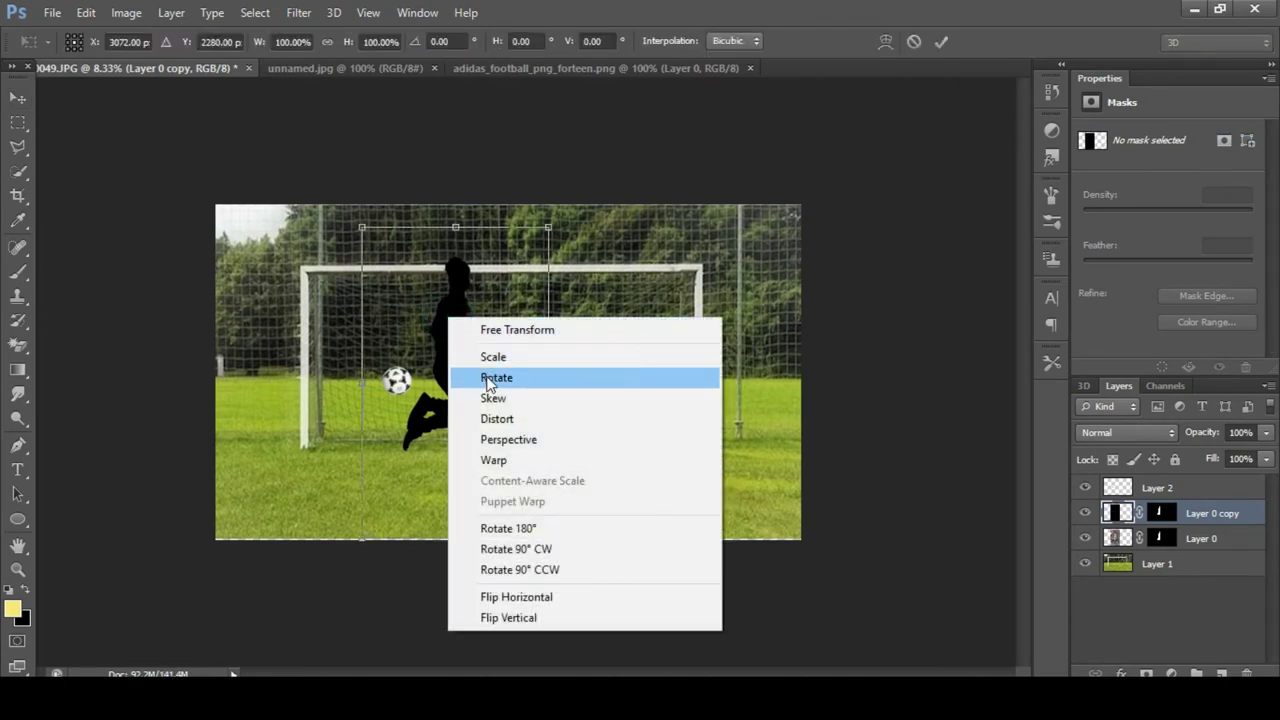
{"action": "left_click", "coordinate": [490, 398]}
{"action": "mouse_move", "coordinate": [455, 228]}
{"action": "left_mouse_down"}
{"action": "mouse_move", "coordinate": [646, 506]}
{"action": "mouse_move", "coordinate": [616, 481]}
{"action": "left_mouse_up"}
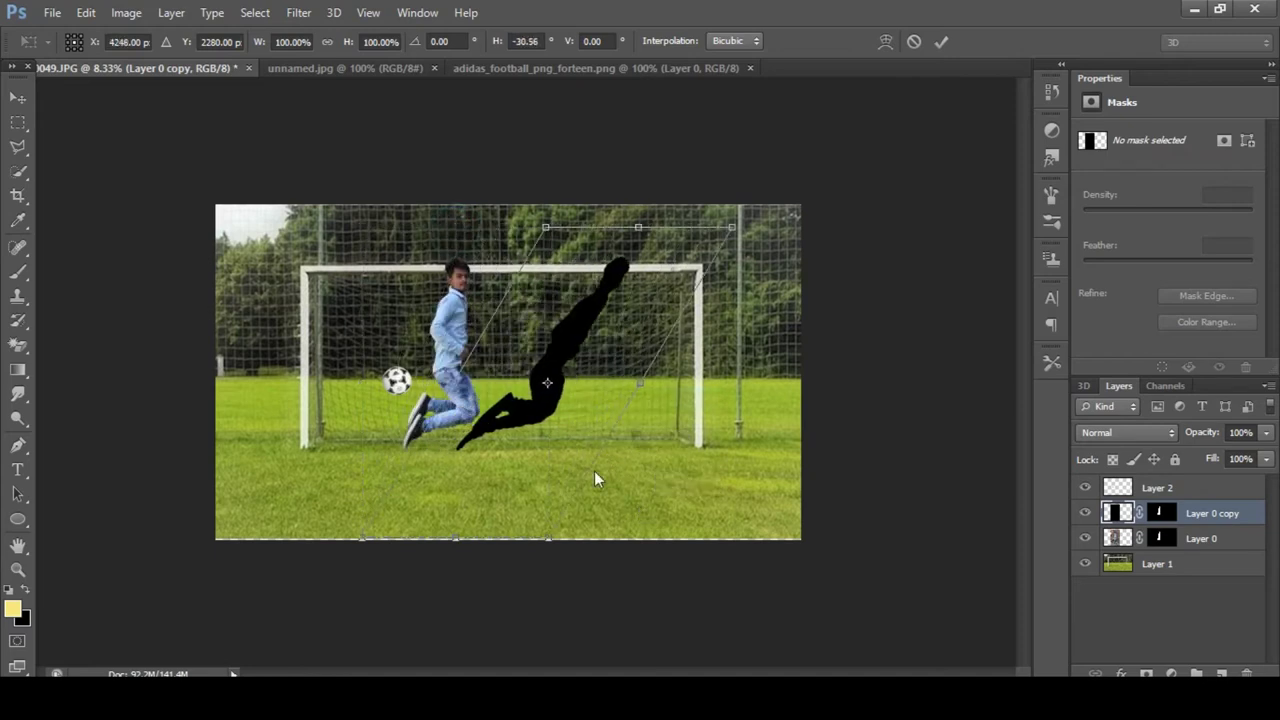
{"action": "mouse_move", "coordinate": [527, 455]}
{"action": "left_mouse_down"}
{"action": "mouse_move", "coordinate": [478, 443]}
{"action": "mouse_move", "coordinate": [447, 472]}
{"action": "left_mouse_up"}
Step: Distort the silhouette to flatten it onto the grass beneath the man
{"action": "right_click", "coordinate": [446, 463]}
{"action": "left_click", "coordinate": [490, 273]}
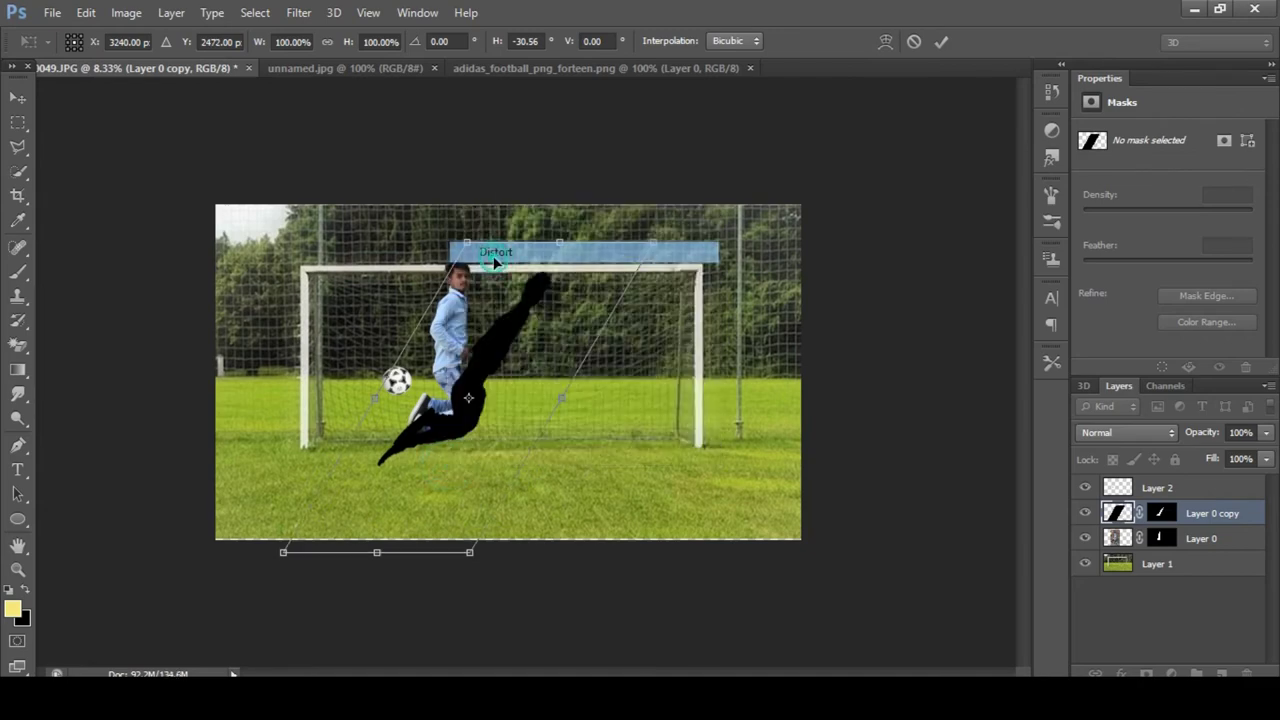
{"action": "mouse_move", "coordinate": [570, 268]}
{"action": "left_mouse_down"}
{"action": "mouse_move", "coordinate": [672, 420]}
{"action": "mouse_move", "coordinate": [714, 426]}
{"action": "left_mouse_up"}
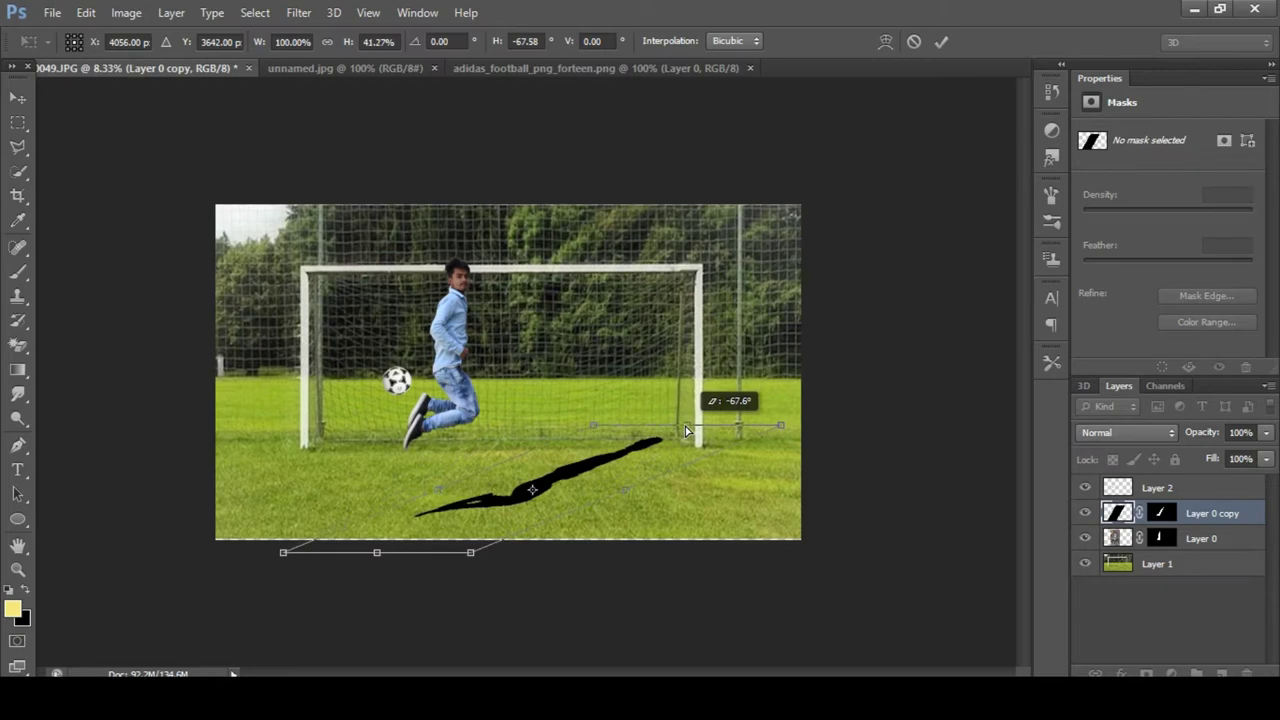
{"action": "left_click_drag", "start_coordinate": [433, 489], "coordinate": [427, 481]}
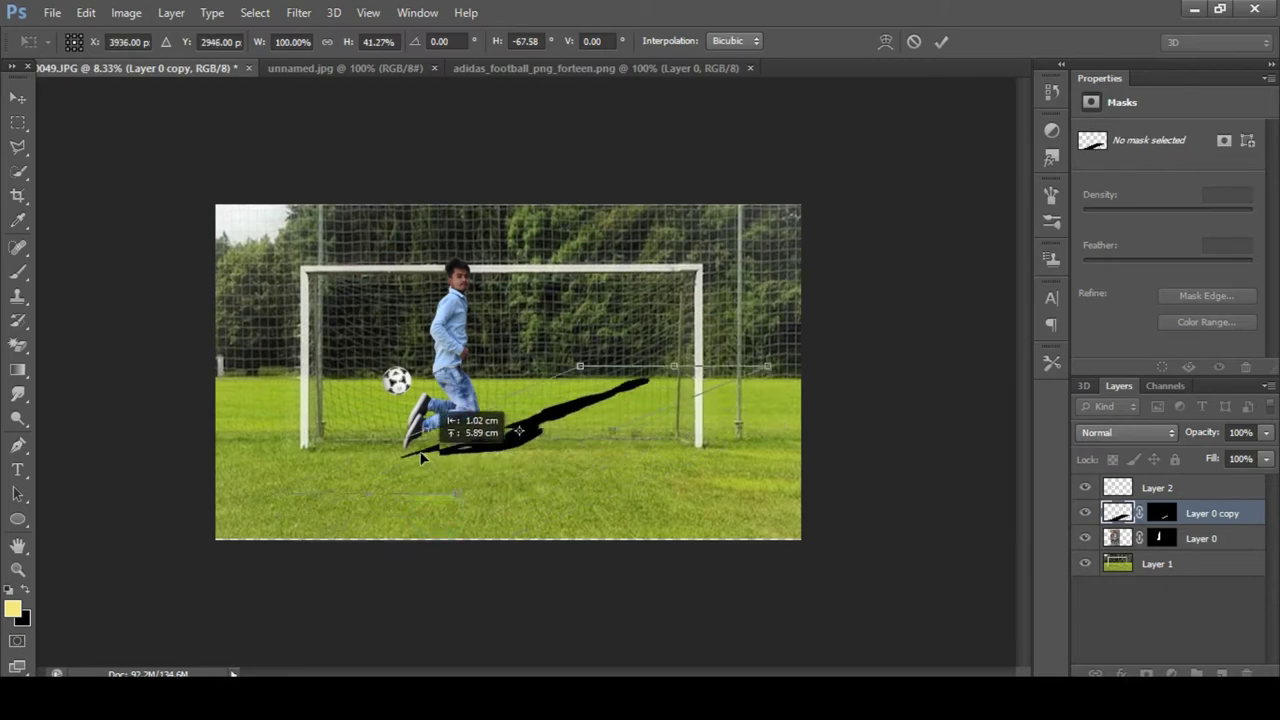
{"action": "left_click_drag", "start_coordinate": [427, 481], "coordinate": [421, 488]}
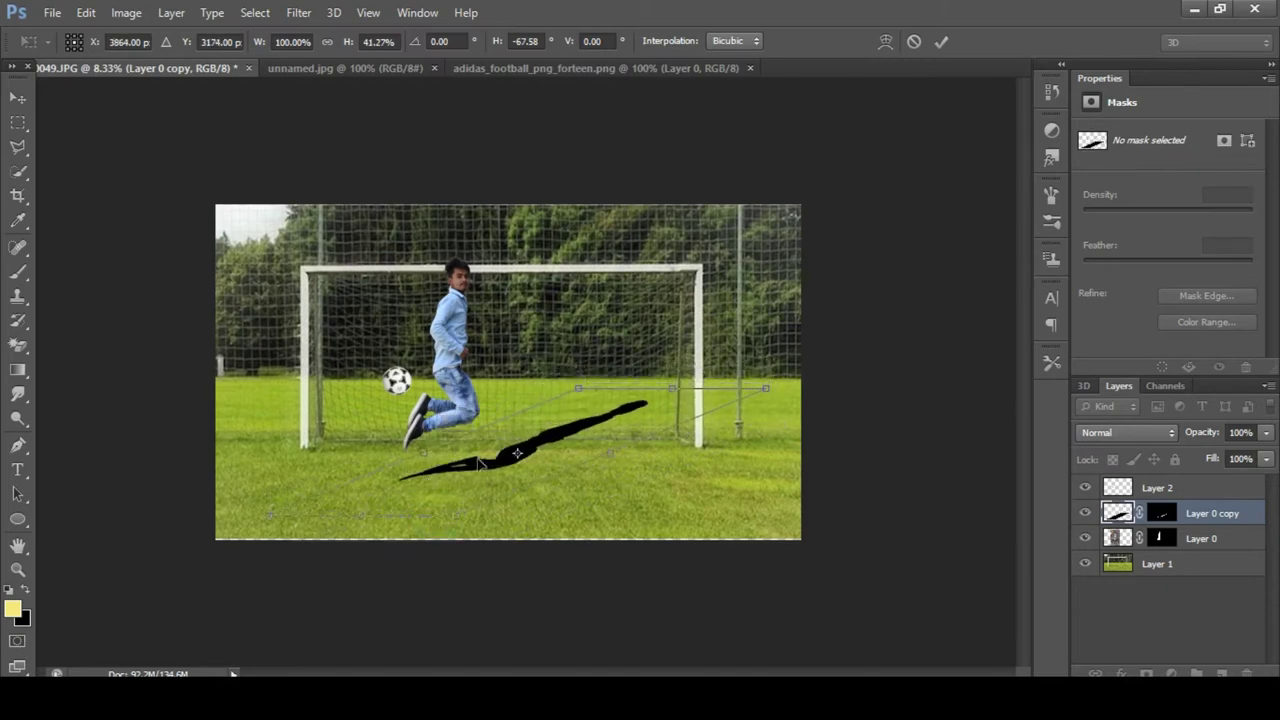
{"action": "left_click_drag", "start_coordinate": [607, 476], "coordinate": [578, 410]}
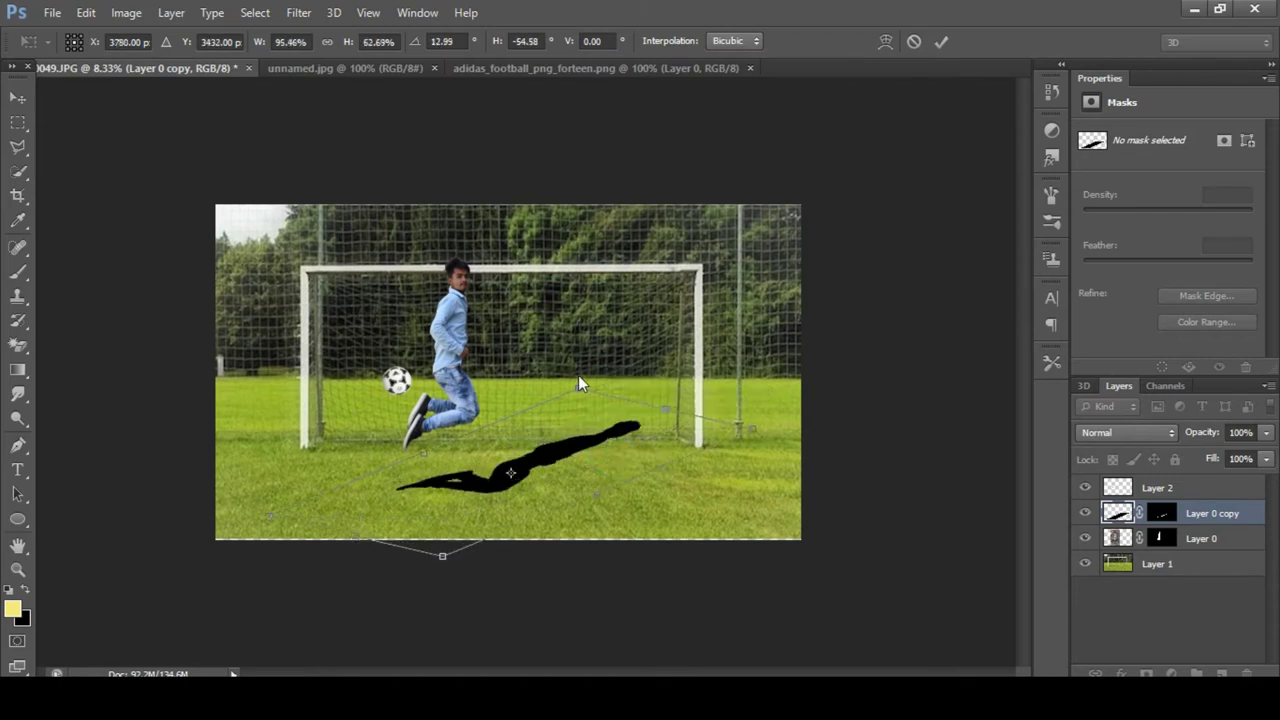
{"action": "mouse_move", "coordinate": [578, 410]}
{"action": "left_mouse_down"}
{"action": "mouse_move", "coordinate": [757, 435]}
{"action": "mouse_move", "coordinate": [665, 501]}
{"action": "left_mouse_up"}
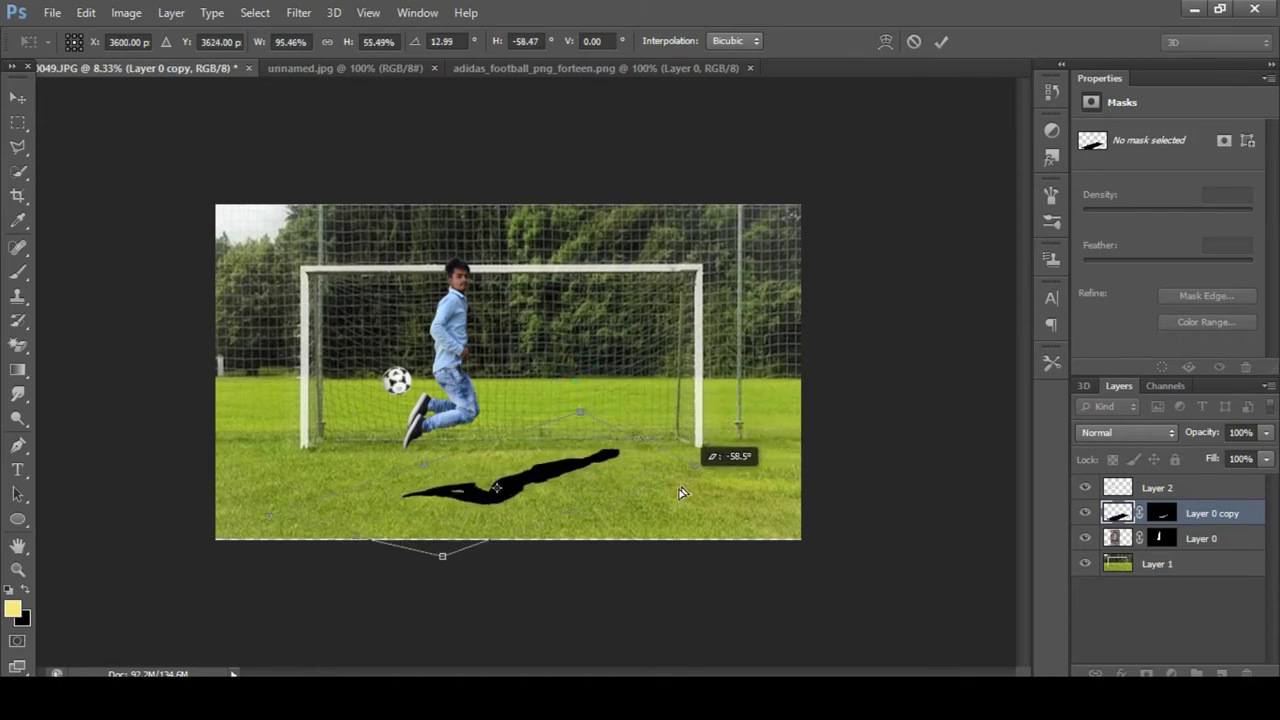
{"action": "left_click_drag", "start_coordinate": [665, 501], "coordinate": [656, 495]}
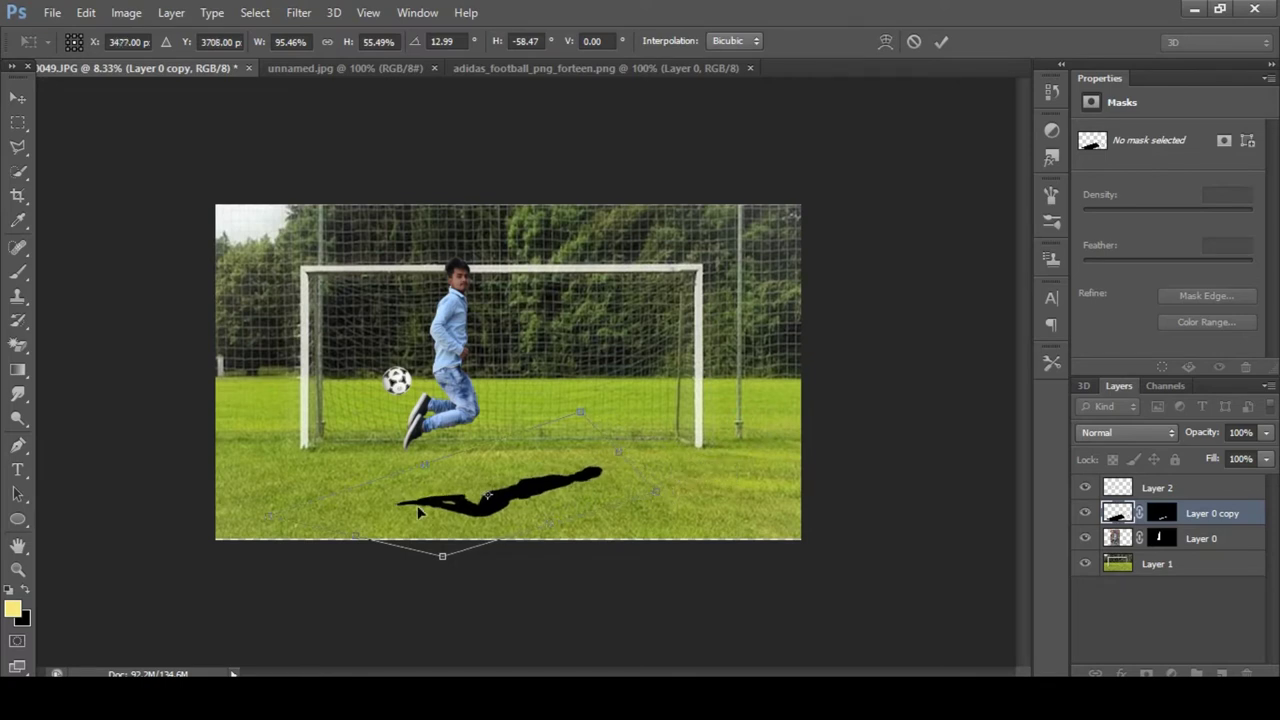
Step: Refine the shadow's shape and position at the feet, then apply the transformation
{"action": "left_click_drag", "start_coordinate": [403, 510], "coordinate": [401, 490]}
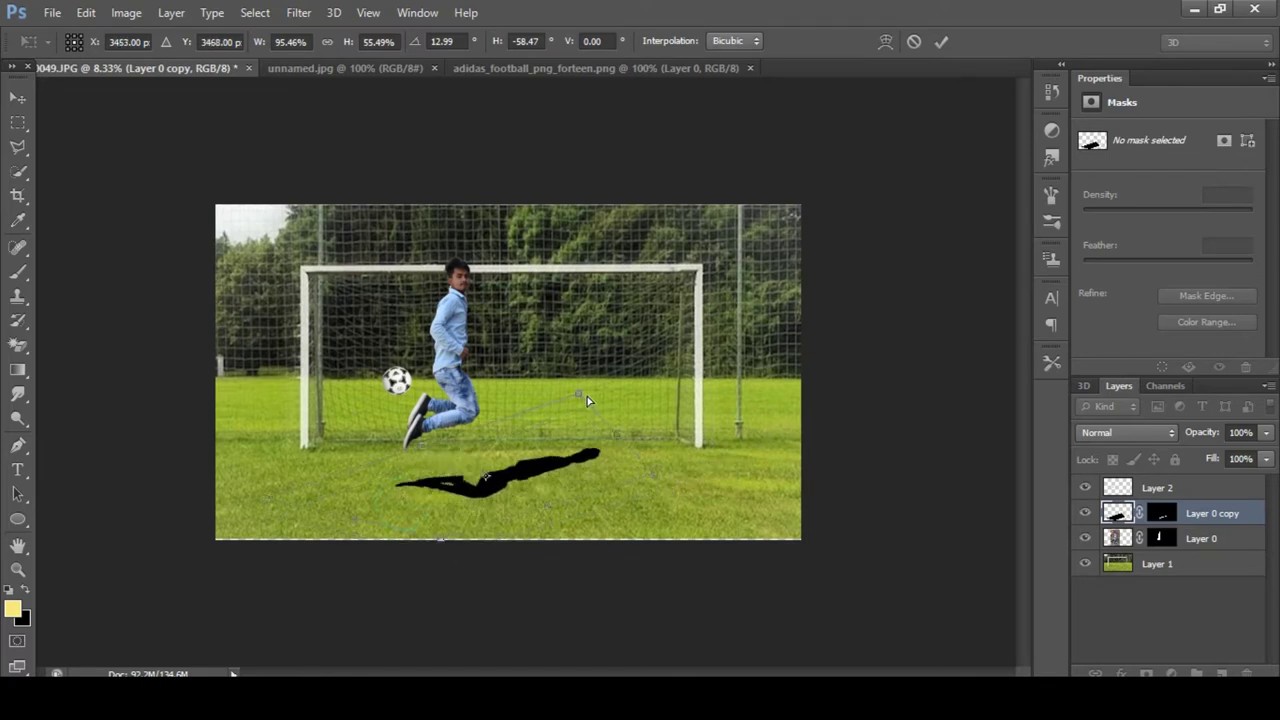
{"action": "mouse_move", "coordinate": [579, 396]}
{"action": "left_mouse_down"}
{"action": "mouse_move", "coordinate": [613, 385]}
{"action": "mouse_move", "coordinate": [640, 437]}
{"action": "left_mouse_up"}
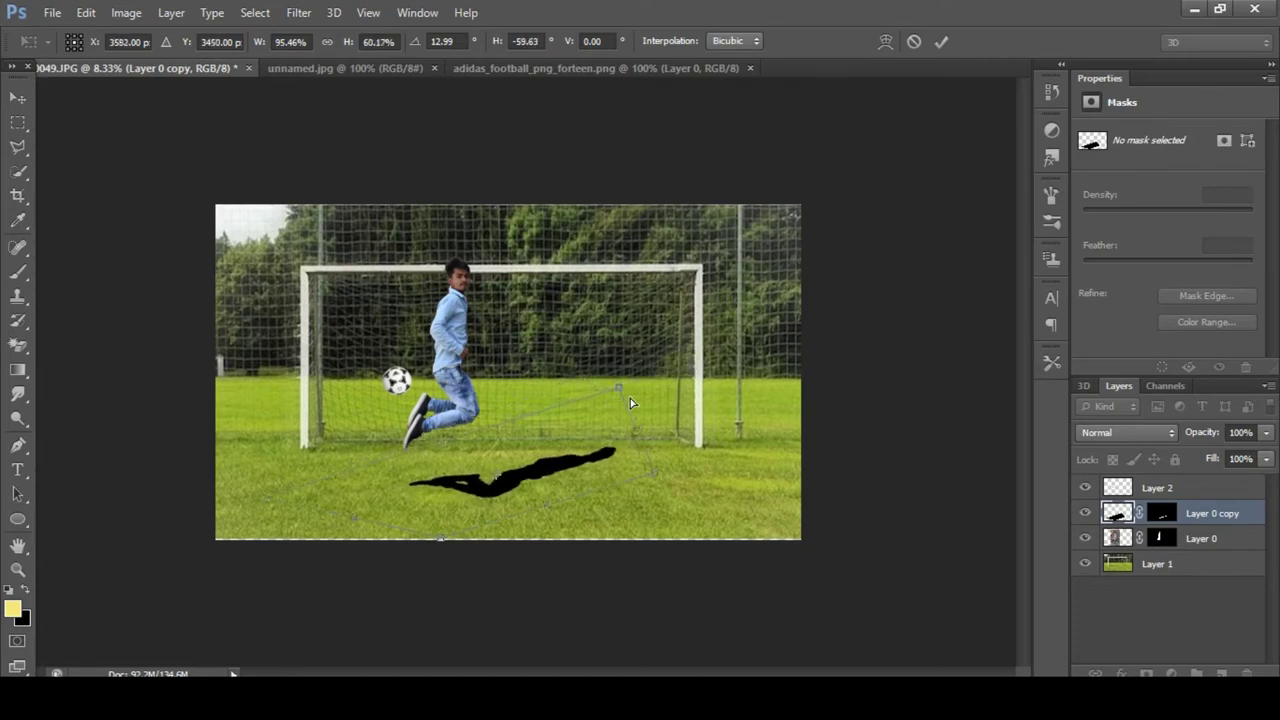
{"action": "left_click_drag", "start_coordinate": [629, 449], "coordinate": [633, 458]}
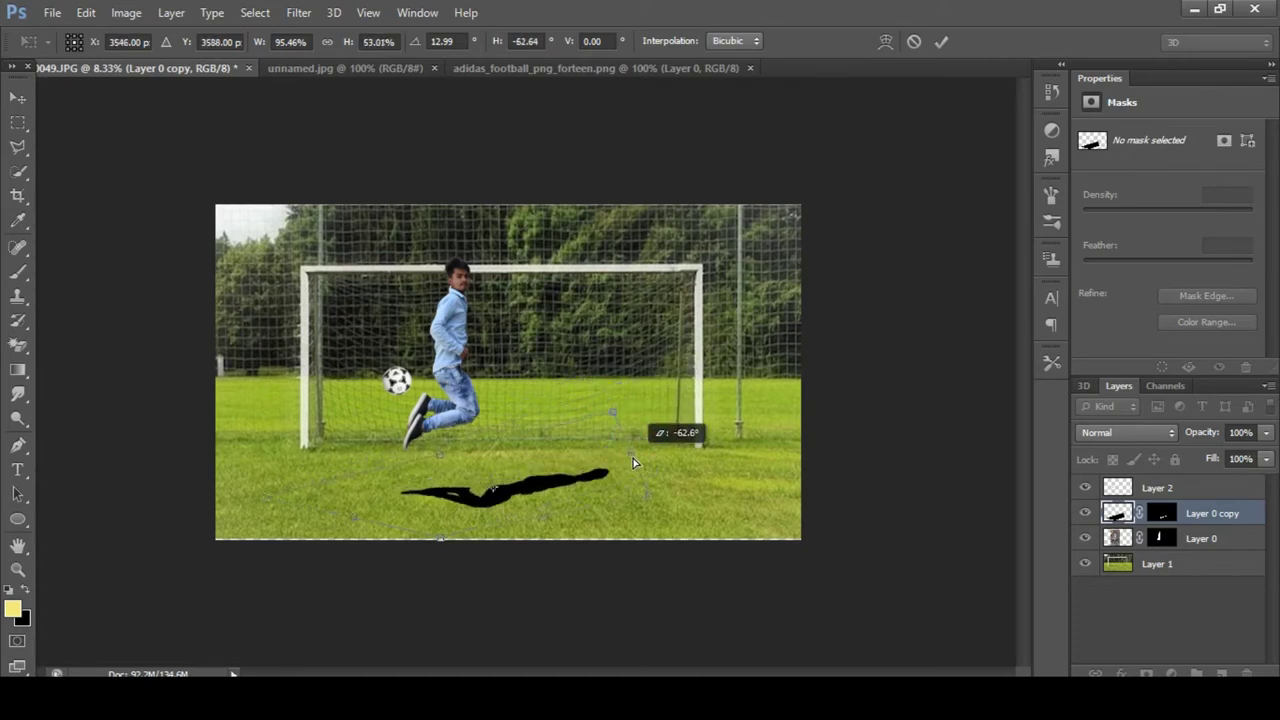
{"action": "left_click_drag", "start_coordinate": [265, 498], "coordinate": [246, 476]}
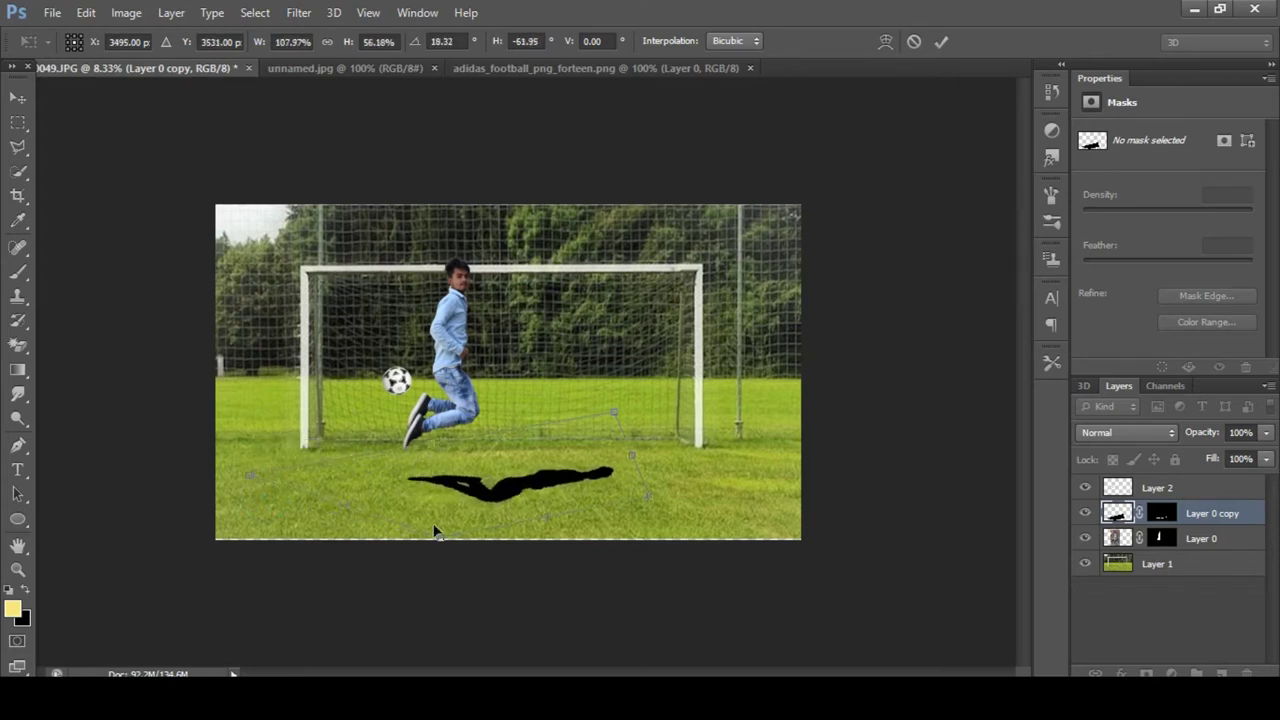
{"action": "left_click_drag", "start_coordinate": [443, 541], "coordinate": [433, 542]}
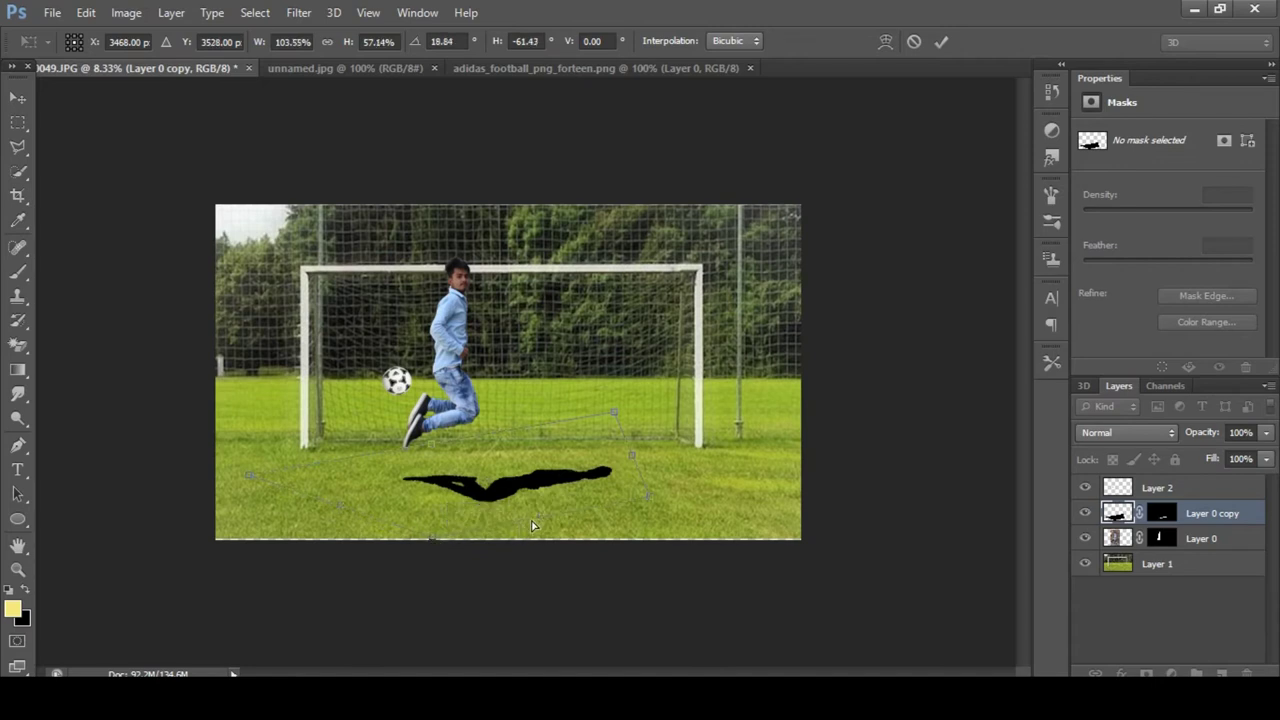
{"action": "left_click_drag", "start_coordinate": [538, 519], "coordinate": [538, 516]}
{"action": "left_click", "coordinate": [28, 96]}
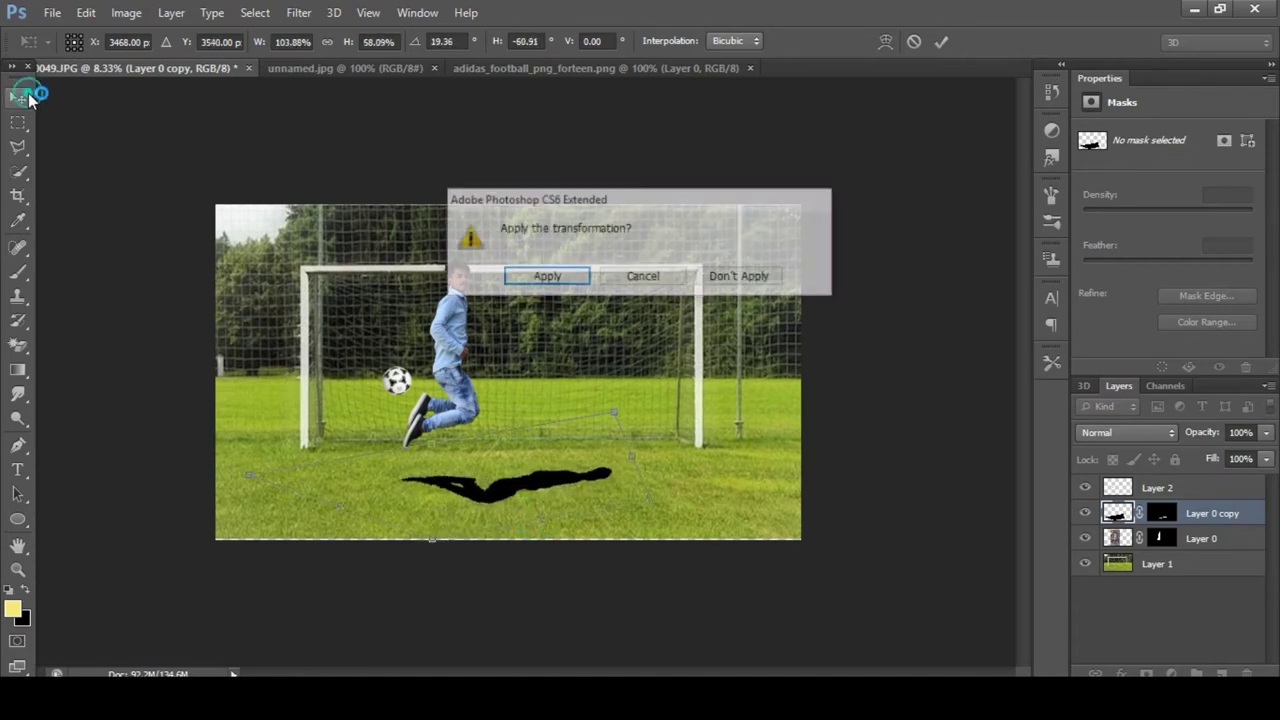
{"action": "left_click", "coordinate": [517, 274]}
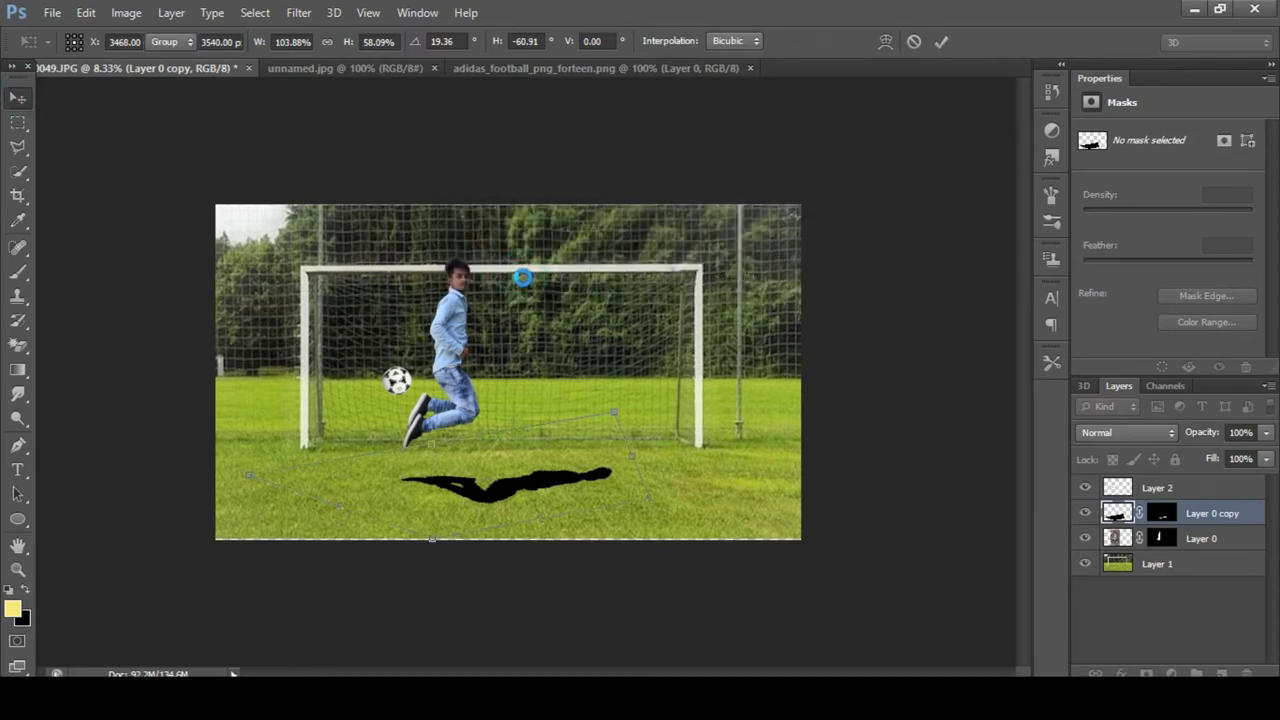
{"action": "left_click", "coordinate": [303, 13]}
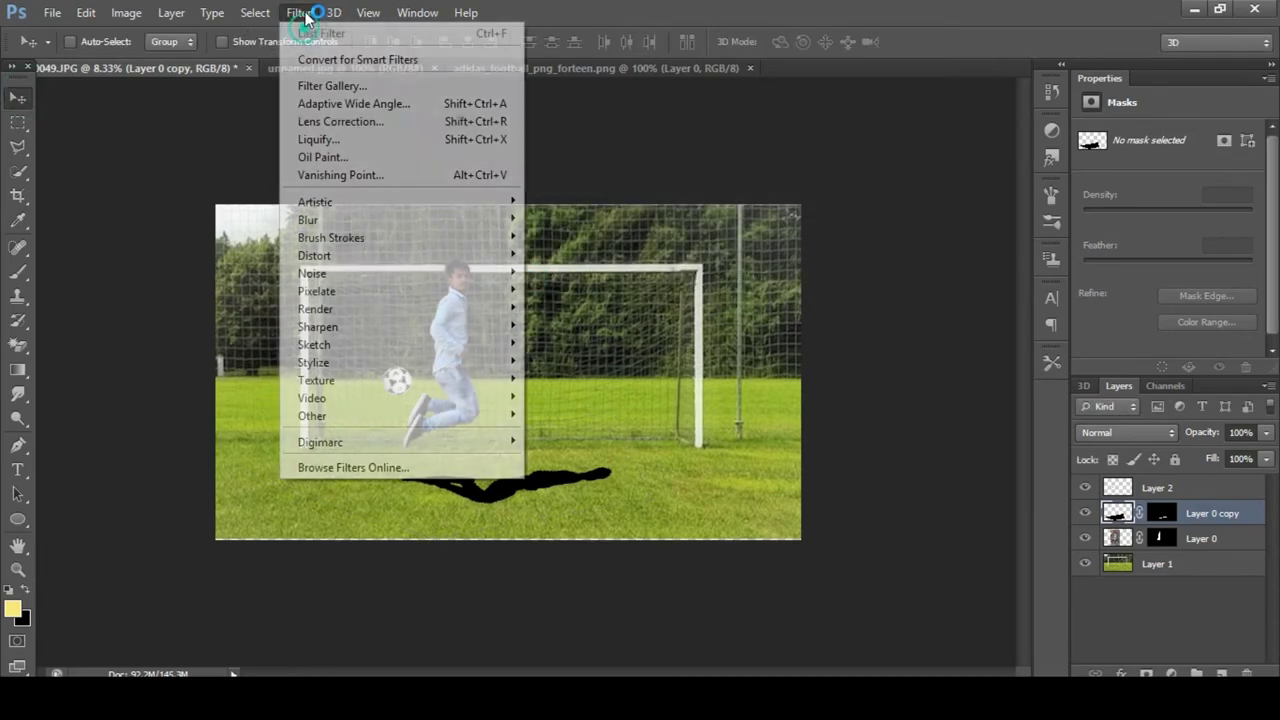
{"action": "mouse_move", "coordinate": [308, 219]}
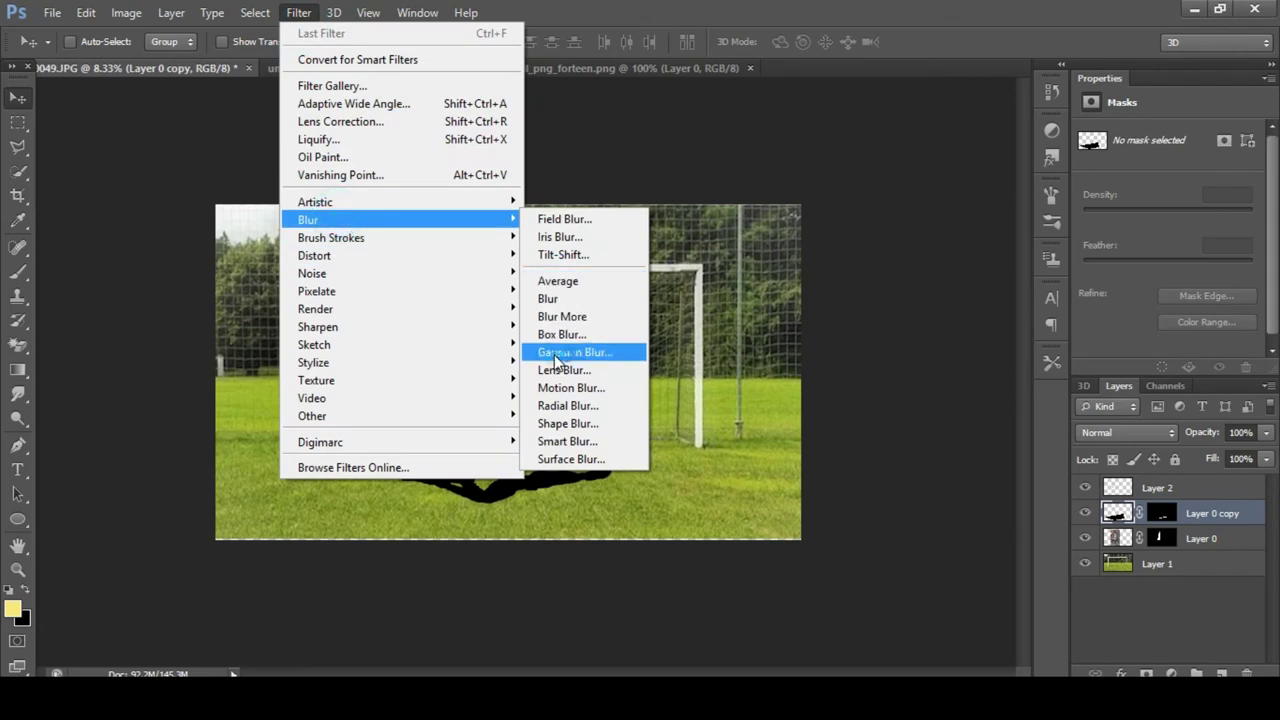
Step: Apply a 25 px Gaussian Blur to the man's shadow layer
{"action": "left_click", "coordinate": [557, 352]}
{"action": "left_click_drag", "start_coordinate": [945, 462], "coordinate": [955, 465]}
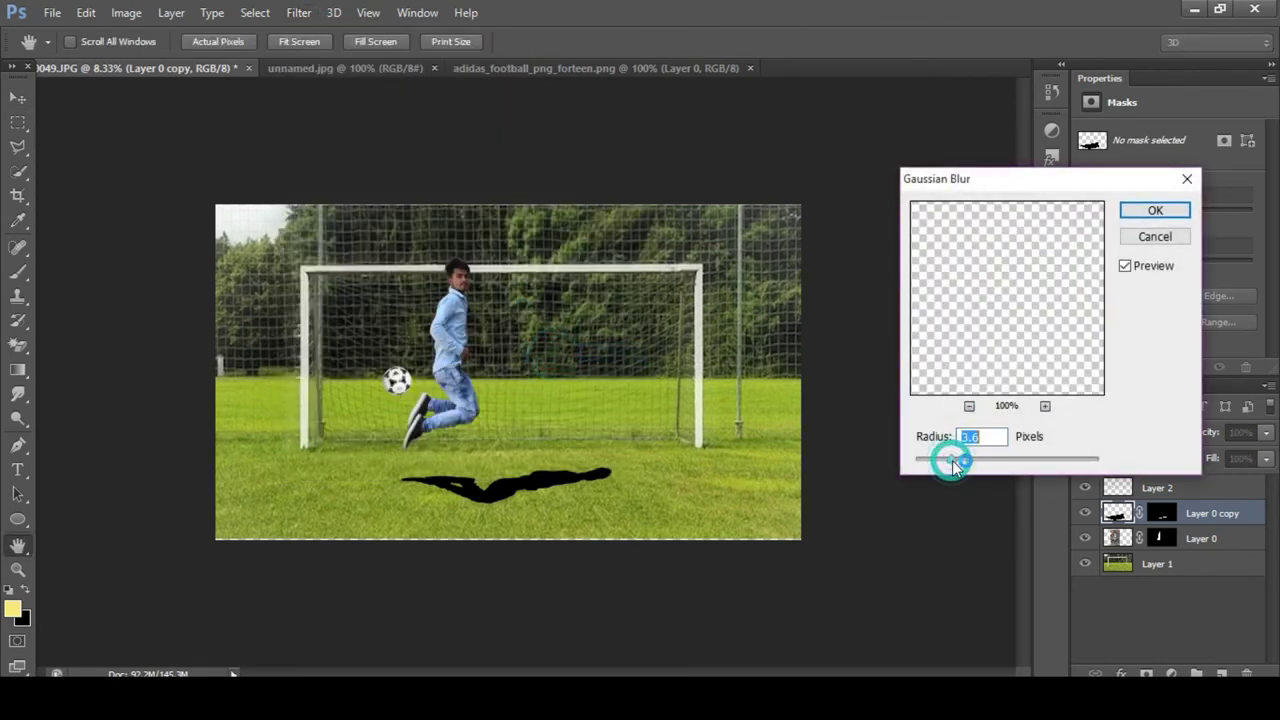
{"action": "left_click", "coordinate": [966, 462]}
{"action": "left_click", "coordinate": [988, 461]}
{"action": "left_click", "coordinate": [1022, 461]}
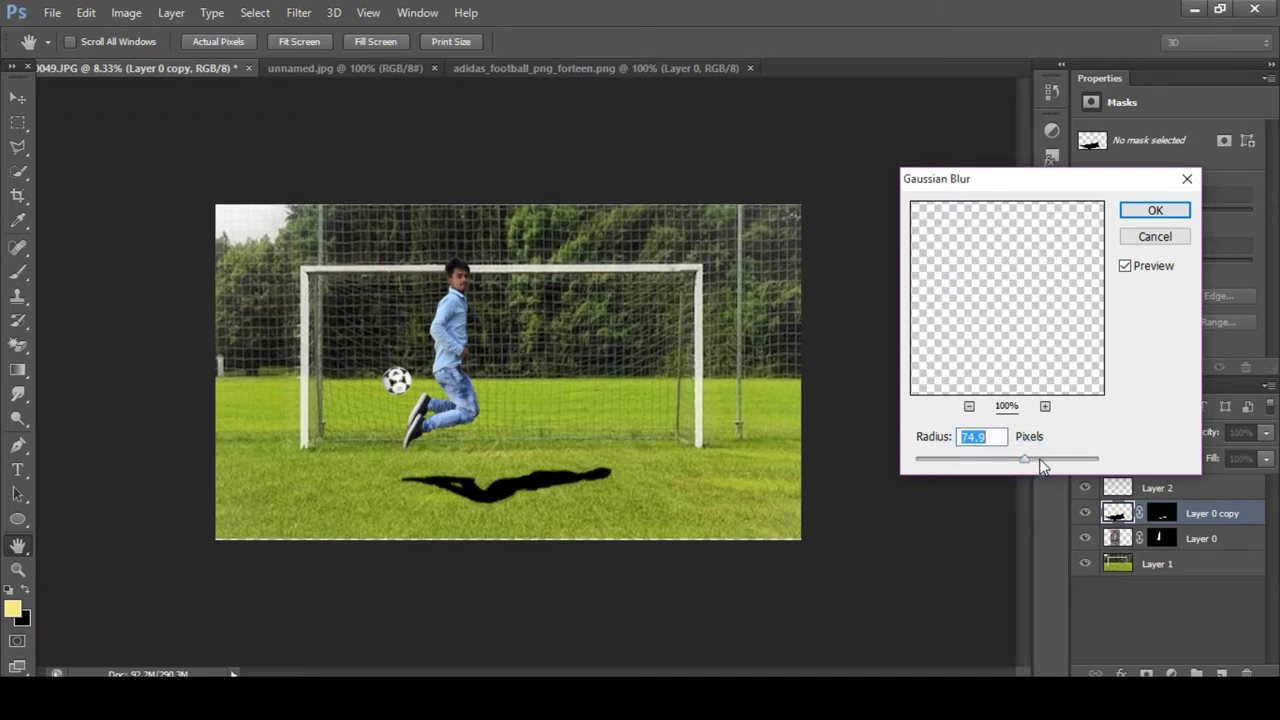
{"action": "left_click_drag", "start_coordinate": [1018, 462], "coordinate": [1015, 462]}
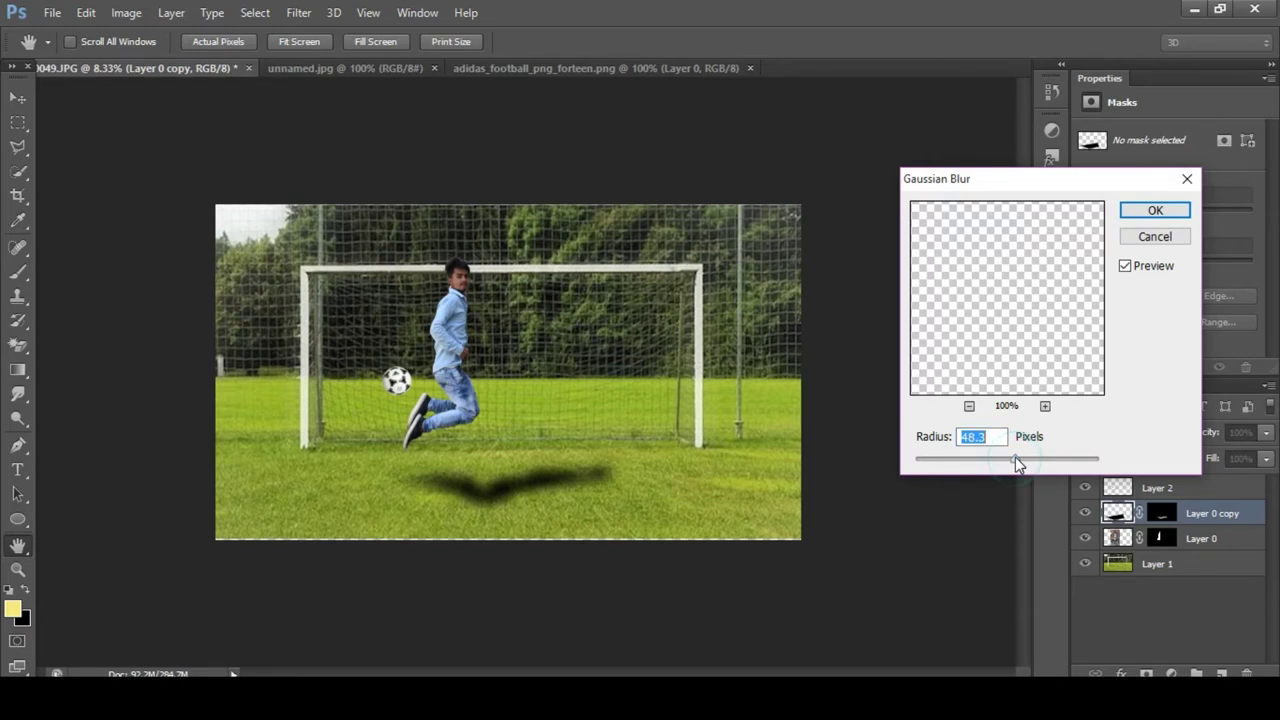
{"action": "left_click_drag", "start_coordinate": [1010, 458], "coordinate": [1009, 459]}
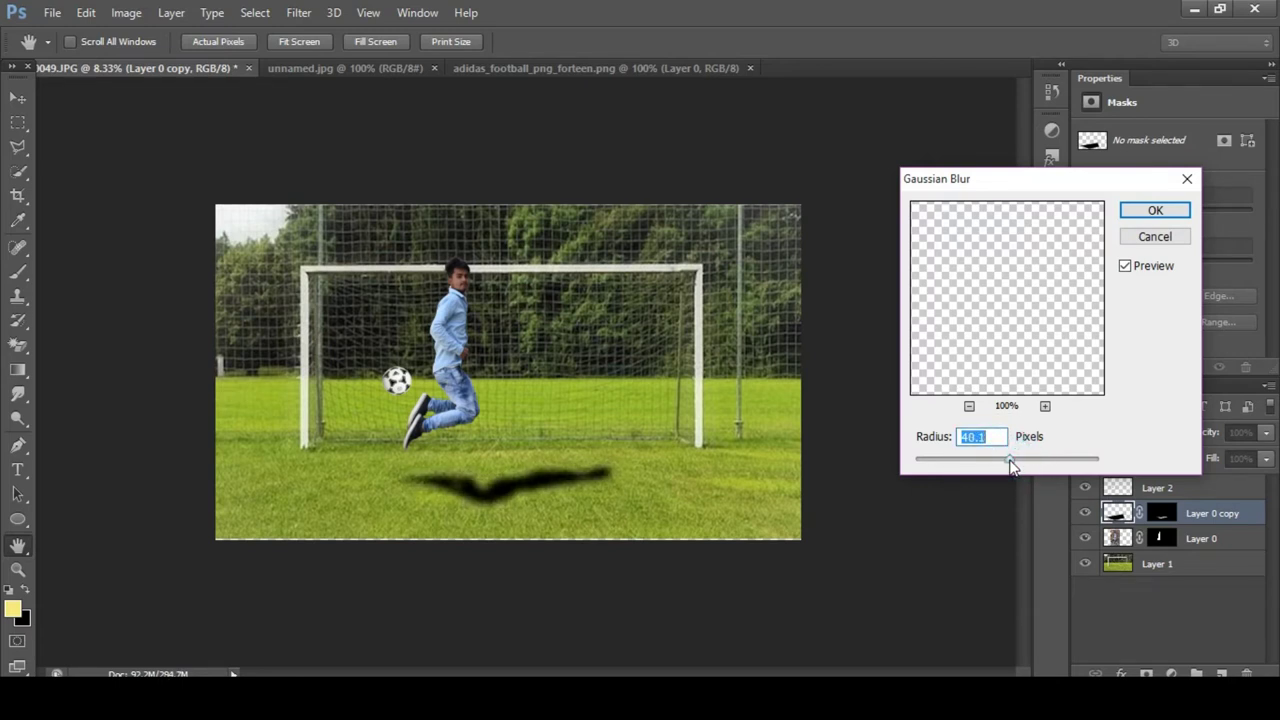
{"action": "left_click_drag", "start_coordinate": [1001, 461], "coordinate": [995, 459]}
{"action": "left_click", "coordinate": [1140, 212]}
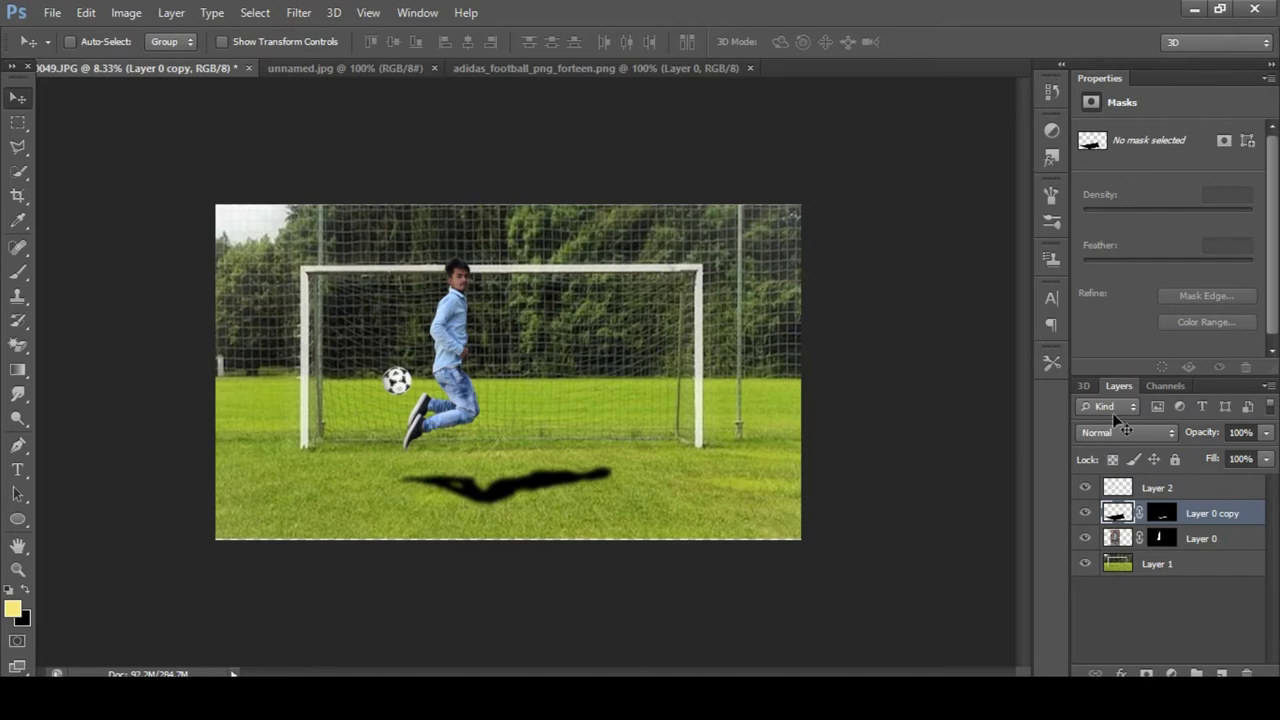
Step: Lower the shadow layer's opacity to 36%
{"action": "left_click", "coordinate": [1262, 434]}
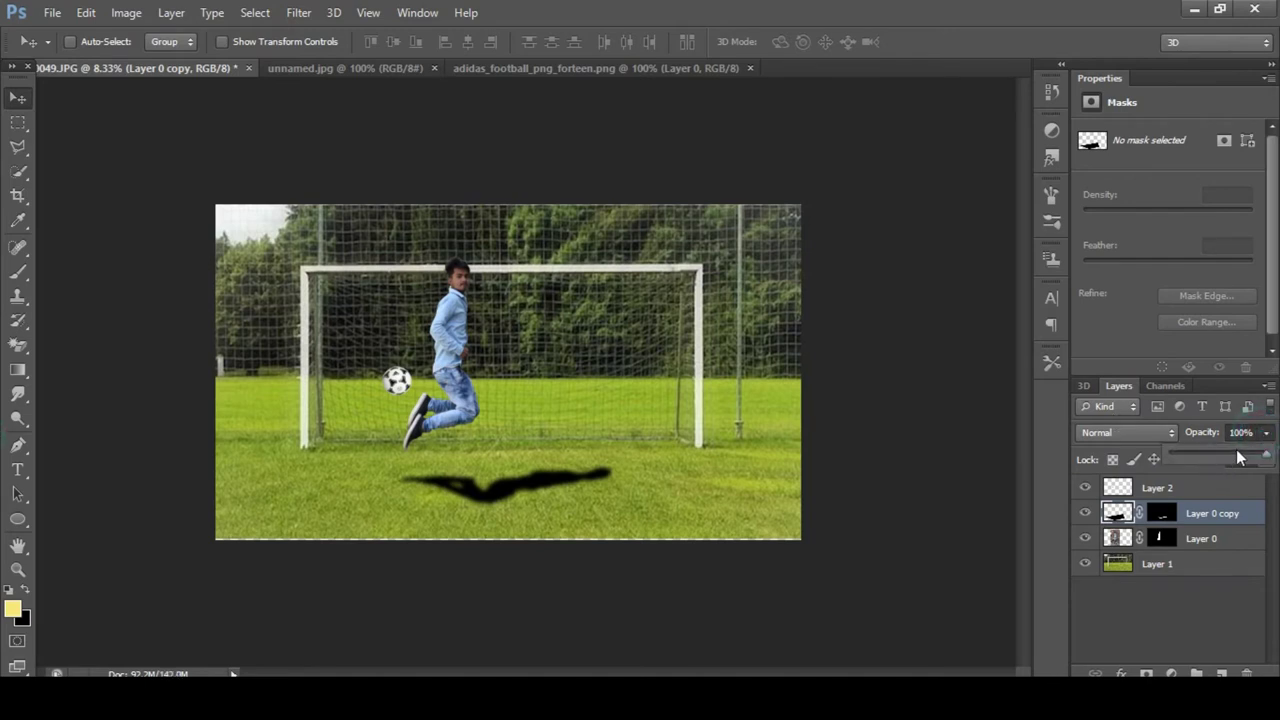
{"action": "left_click", "coordinate": [1245, 456]}
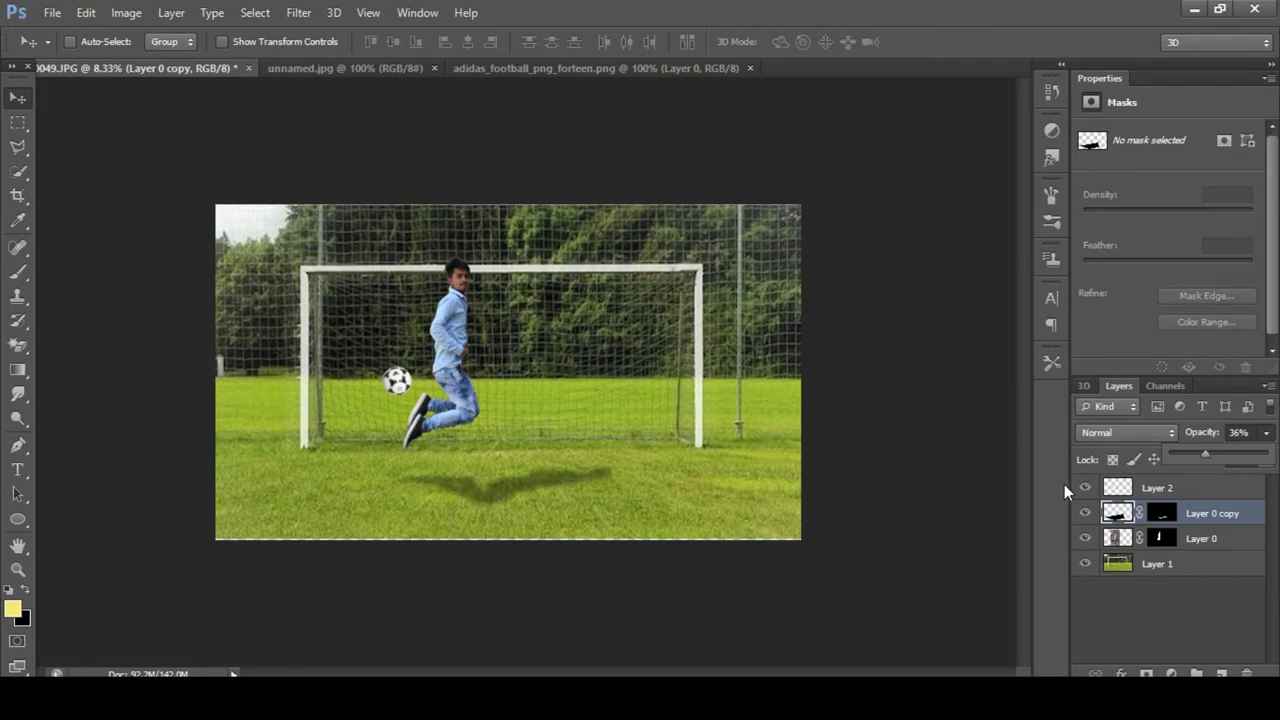
{"action": "left_click", "coordinate": [1122, 488]}
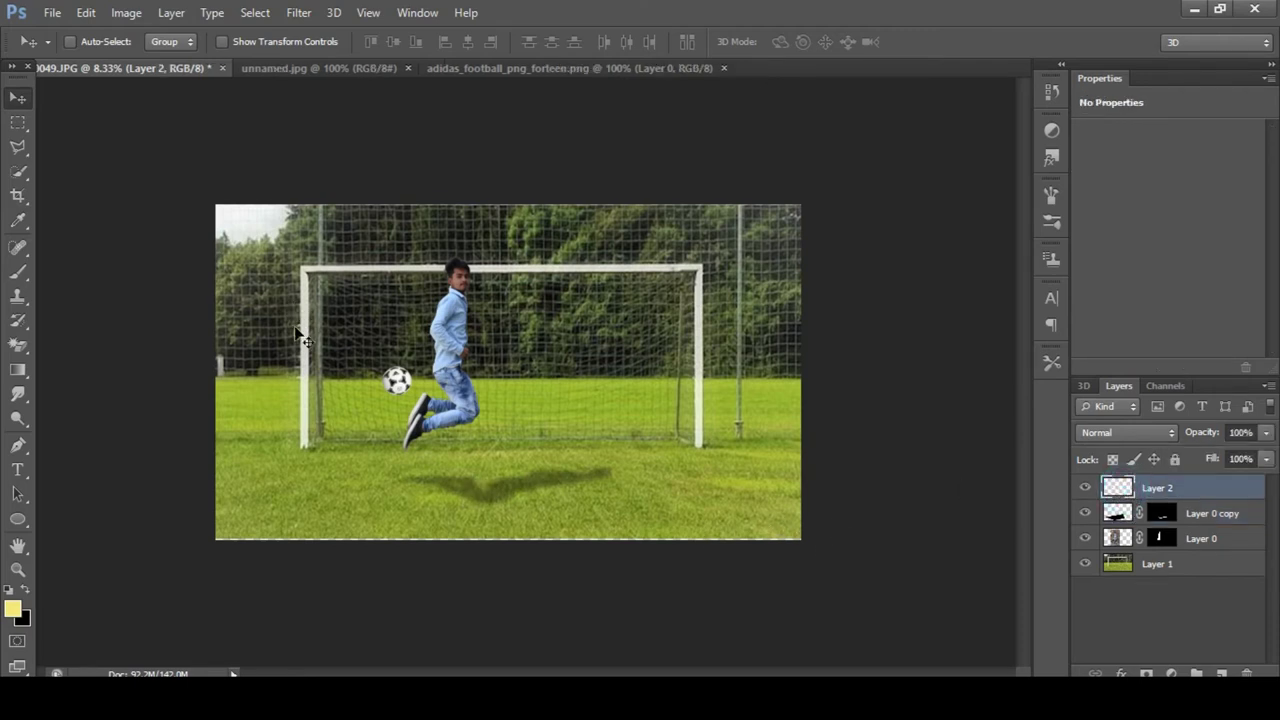
Step: Duplicate the ball layer and turn the copy black with Hue/Saturation Lightness -100
{"action": "key", "text": "ctrl+j"}
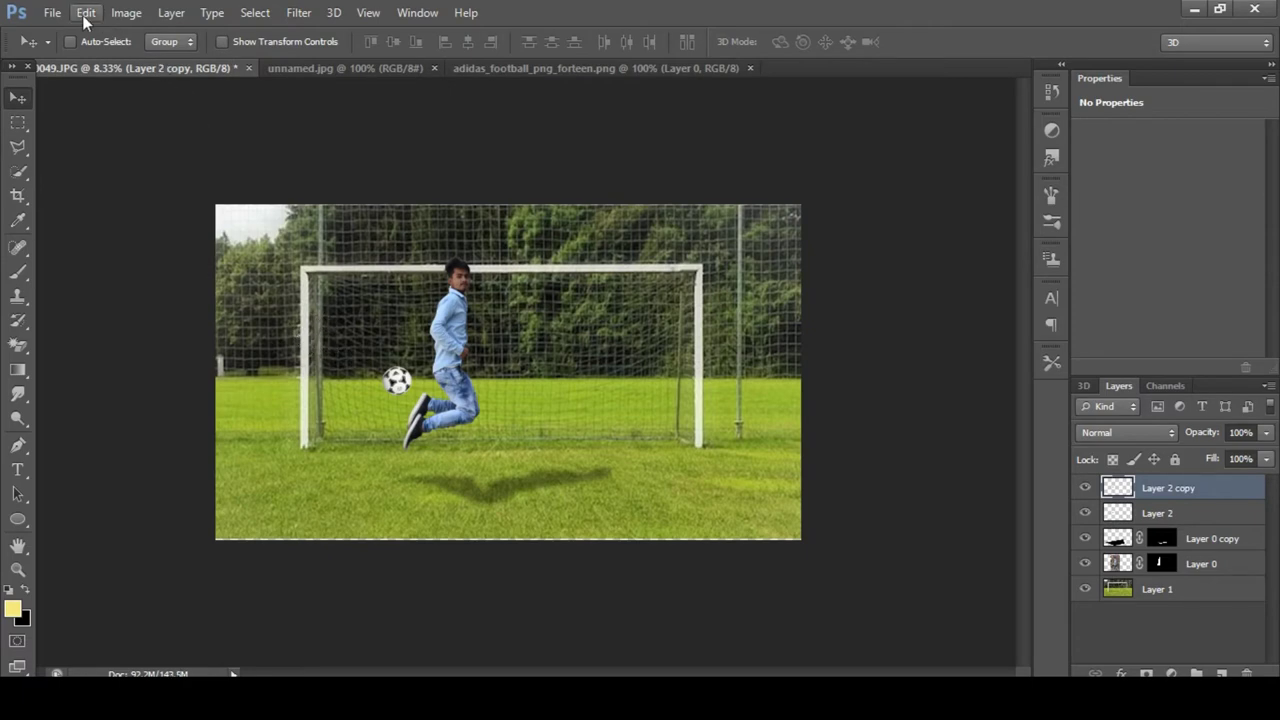
{"action": "left_click", "coordinate": [126, 12]}
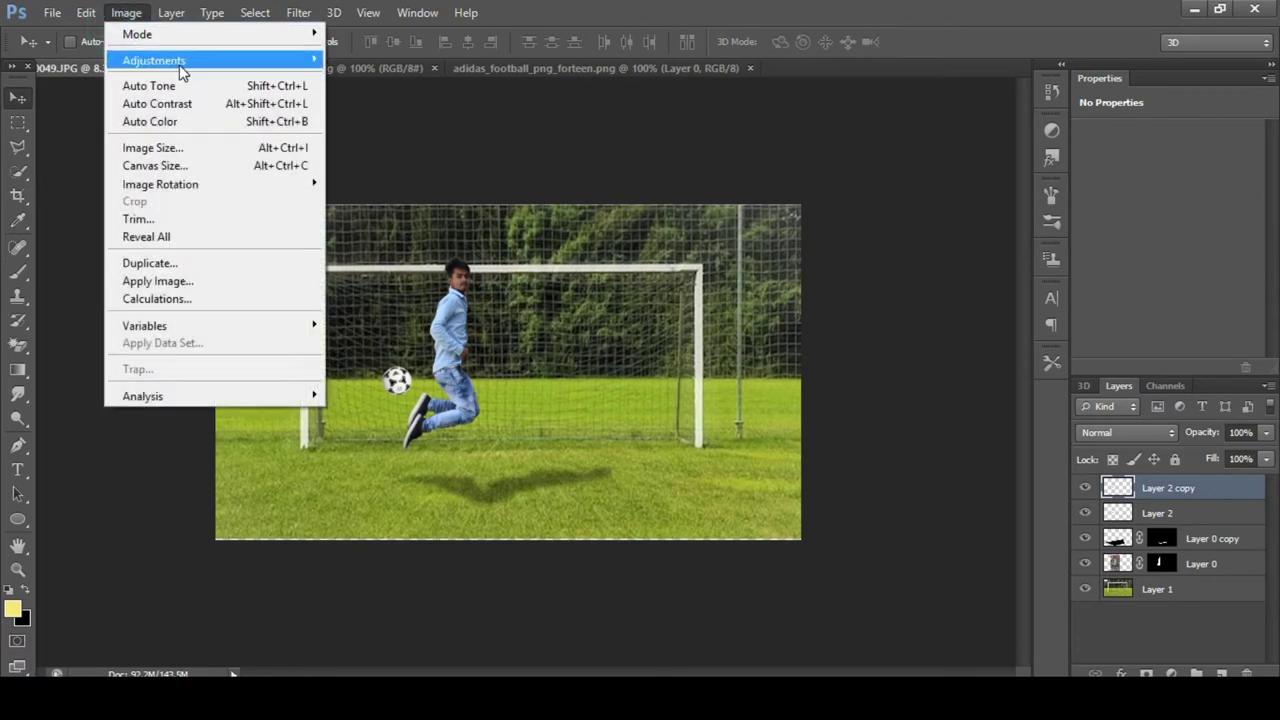
{"action": "left_click", "coordinate": [176, 62]}
{"action": "left_click", "coordinate": [399, 156]}
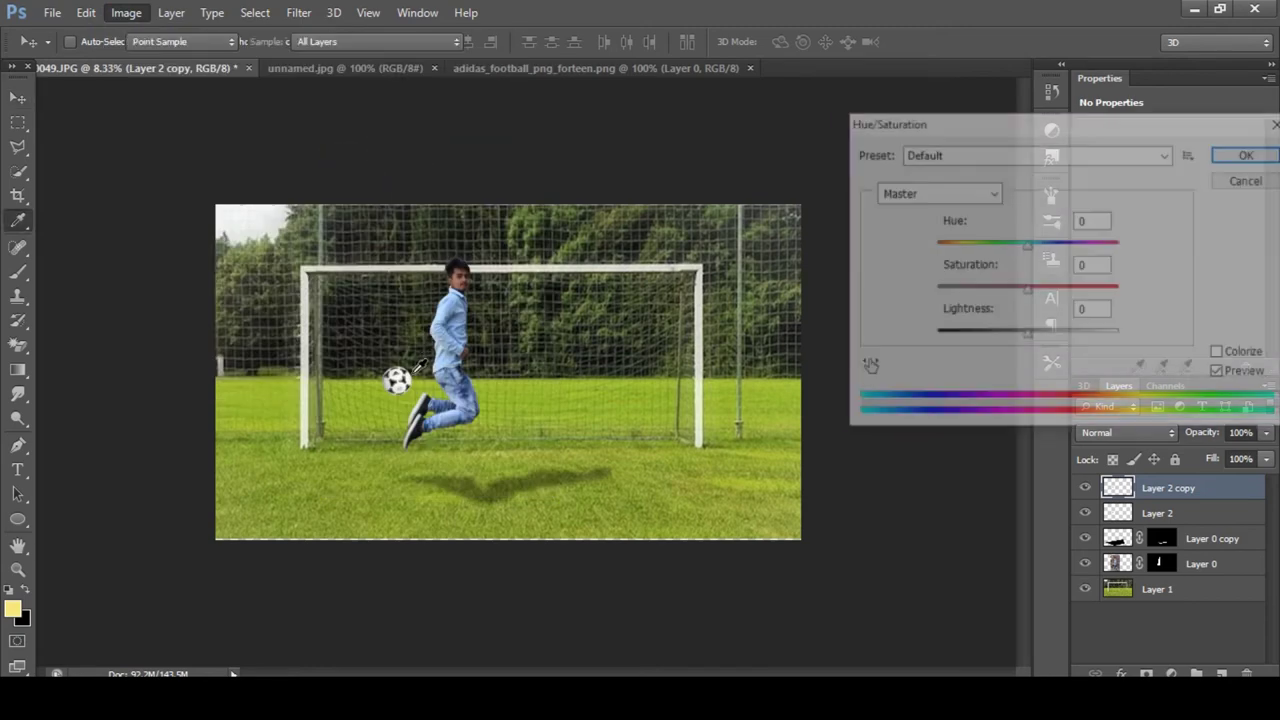
{"action": "left_click_drag", "start_coordinate": [1027, 344], "coordinate": [922, 344]}
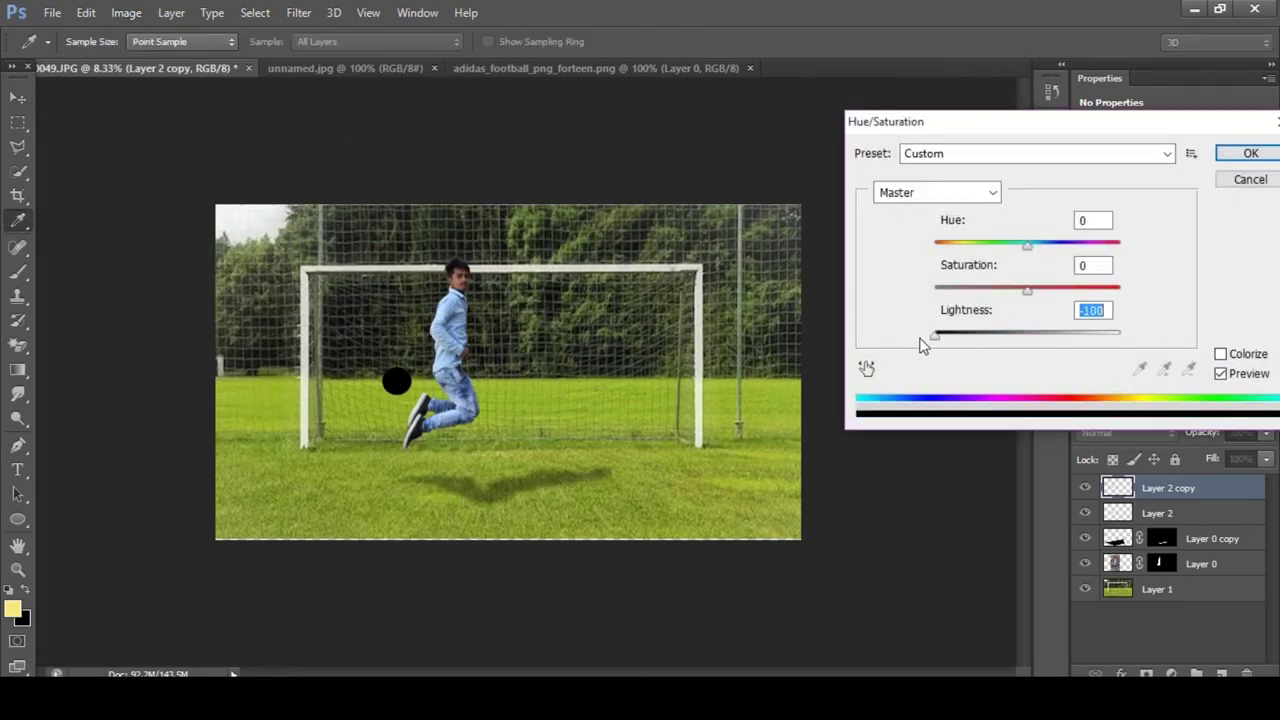
{"action": "left_click", "coordinate": [1250, 154]}
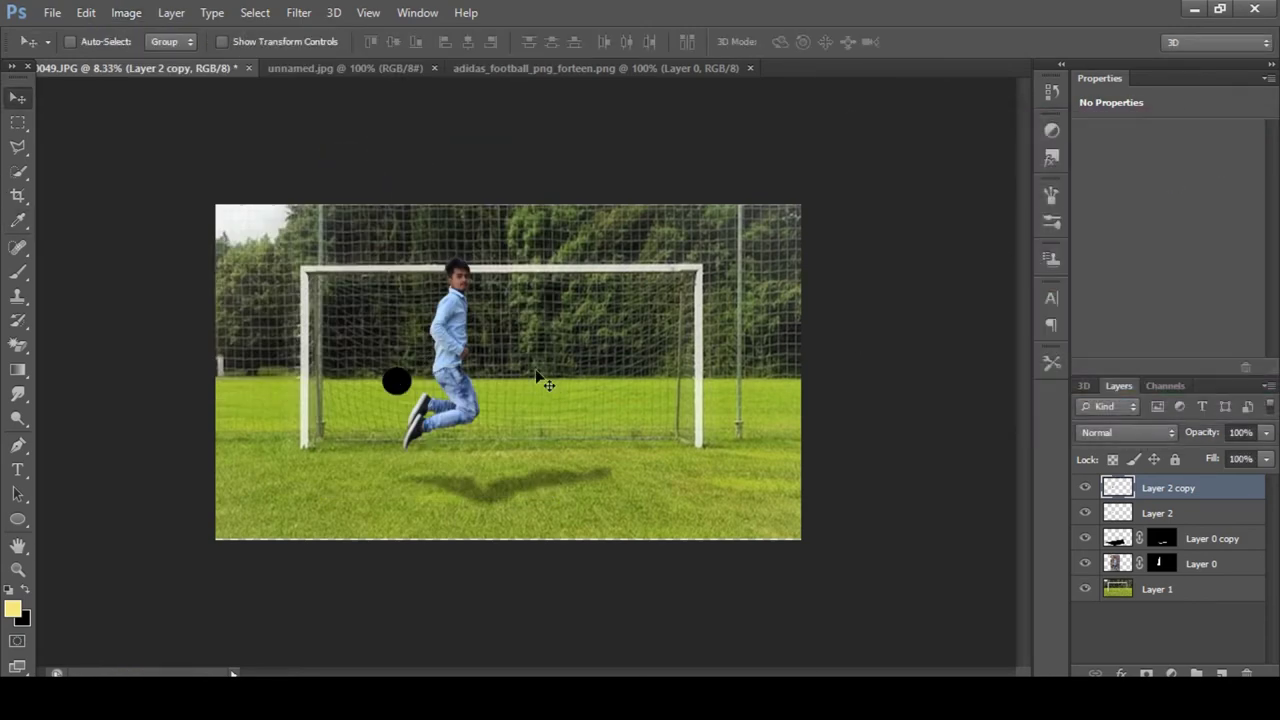
Step: Place the black ball copy on the grass below the player layer and Gaussian-blur it
{"action": "left_click_drag", "start_coordinate": [408, 401], "coordinate": [395, 471]}
{"action": "left_click_drag", "start_coordinate": [1134, 494], "coordinate": [1146, 585]}
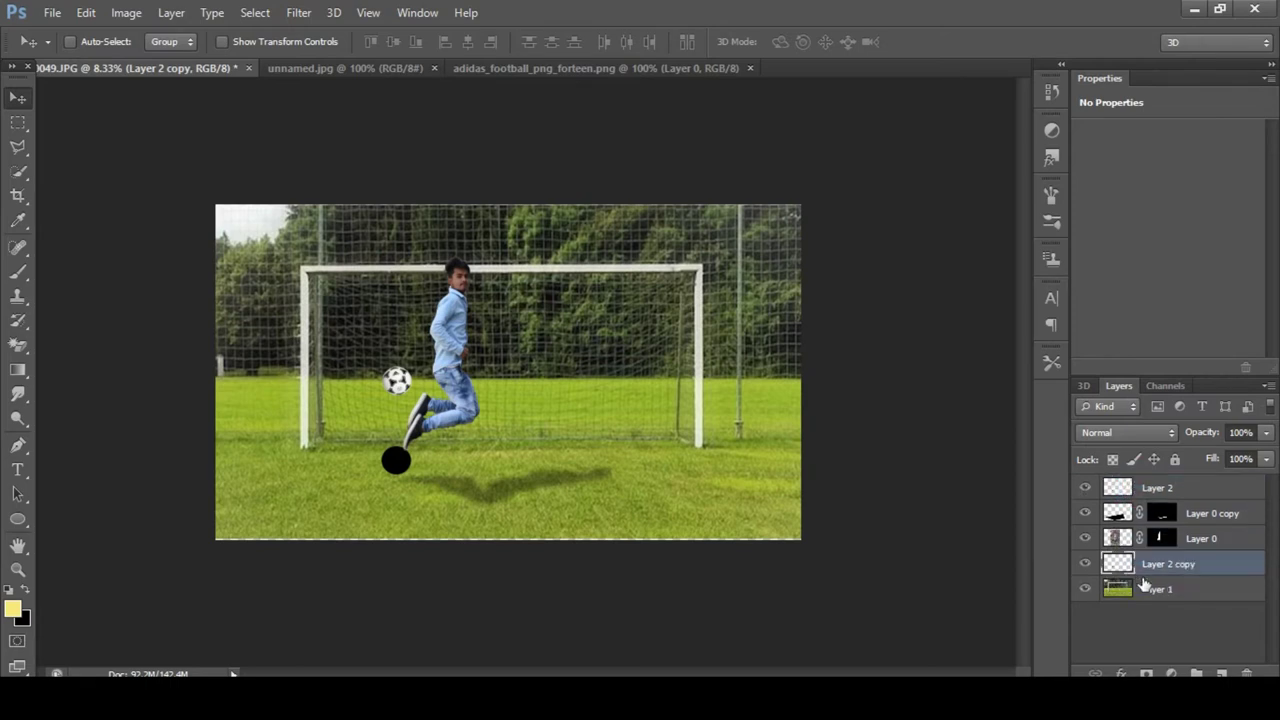
{"action": "left_click_drag", "start_coordinate": [394, 466], "coordinate": [438, 464]}
{"action": "left_click", "coordinate": [299, 12]}
{"action": "left_click", "coordinate": [333, 34]}
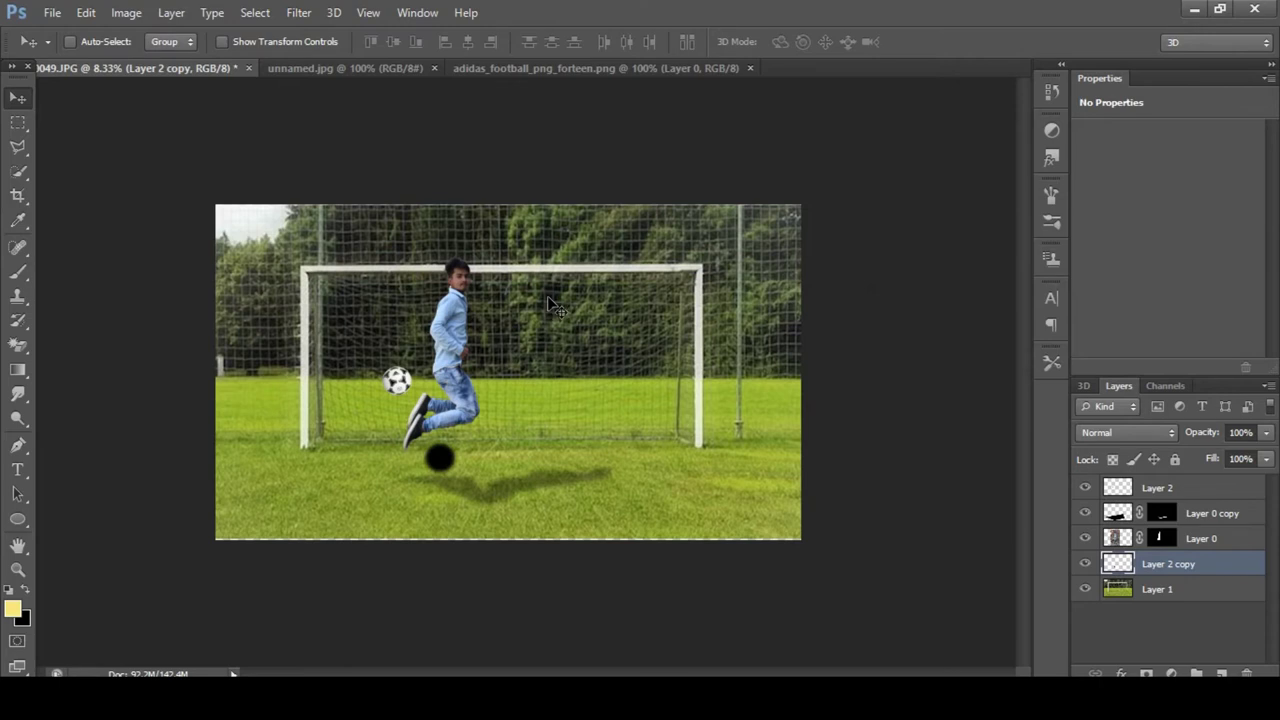
Step: Fade the ball shadow to 56% opacity
{"action": "left_click", "coordinate": [1267, 433]}
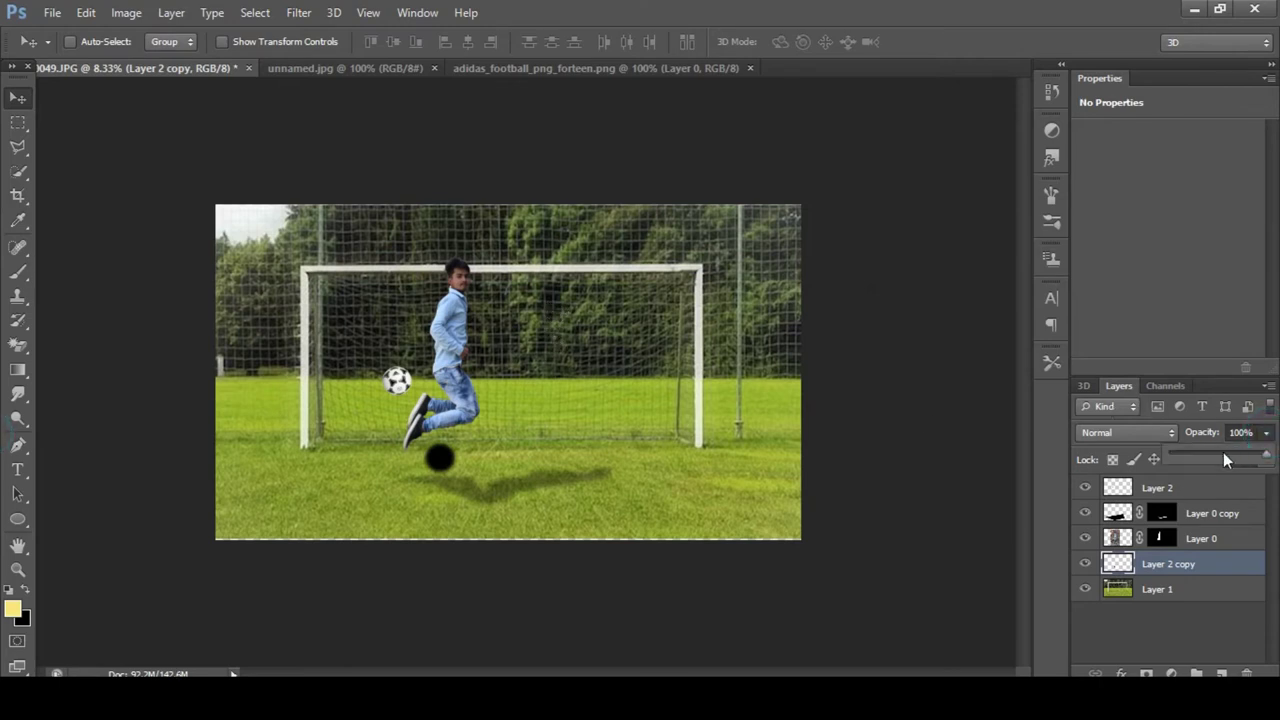
{"action": "left_click", "coordinate": [1225, 452]}
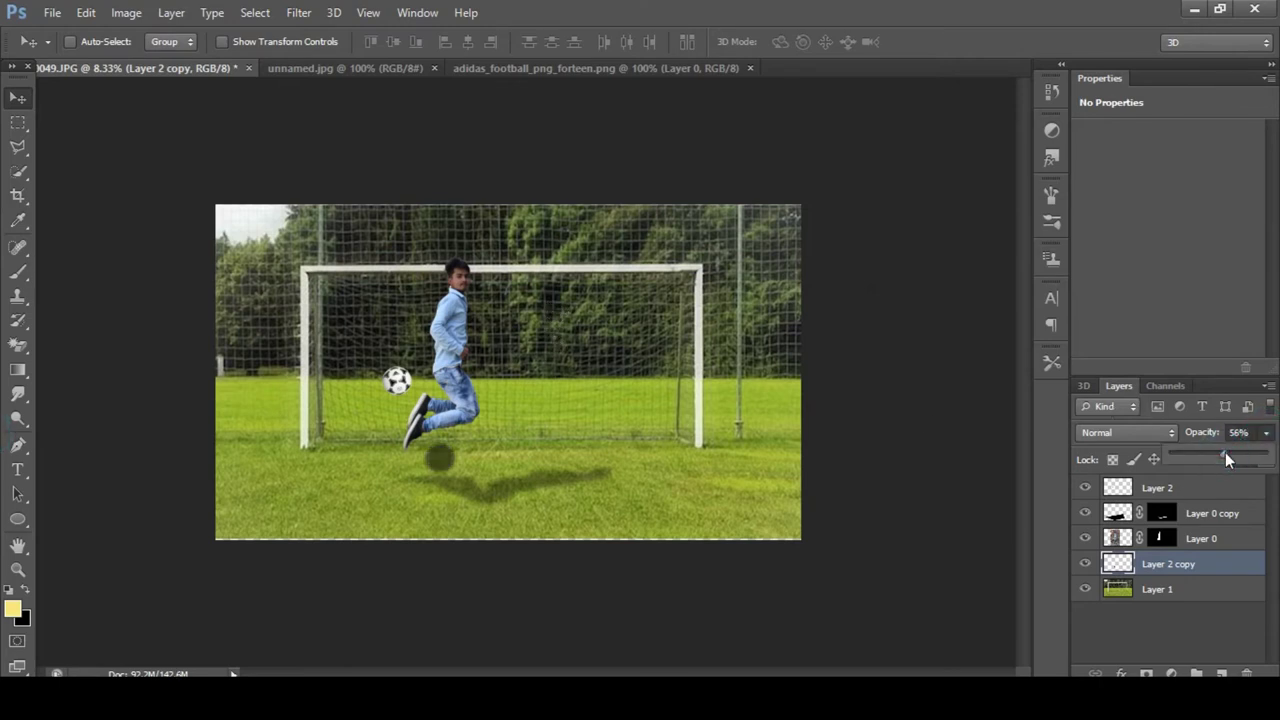
{"action": "left_click", "coordinate": [775, 445]}
{"action": "key", "text": "ctrl+t"}
Step: Distort the ball shadow flat along the ground and apply the transformation
{"action": "right_click", "coordinate": [445, 443]}
{"action": "left_click", "coordinate": [497, 238]}
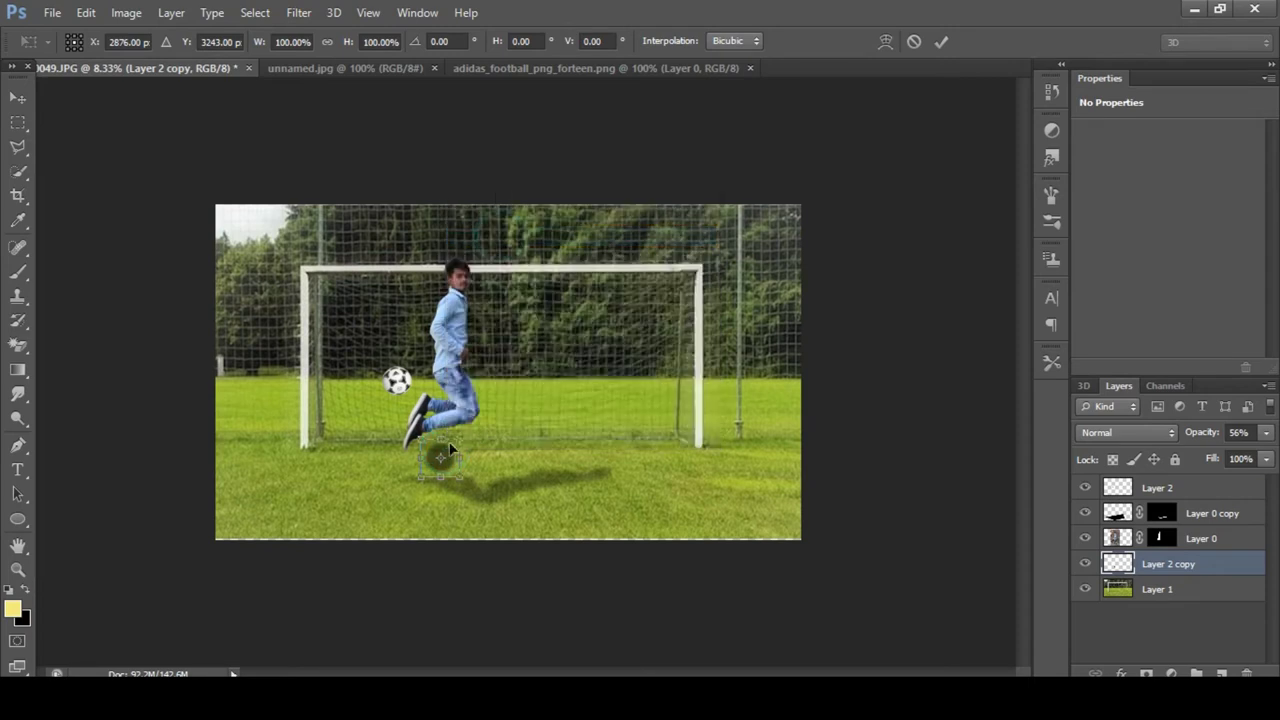
{"action": "left_click_drag", "start_coordinate": [450, 450], "coordinate": [456, 458]}
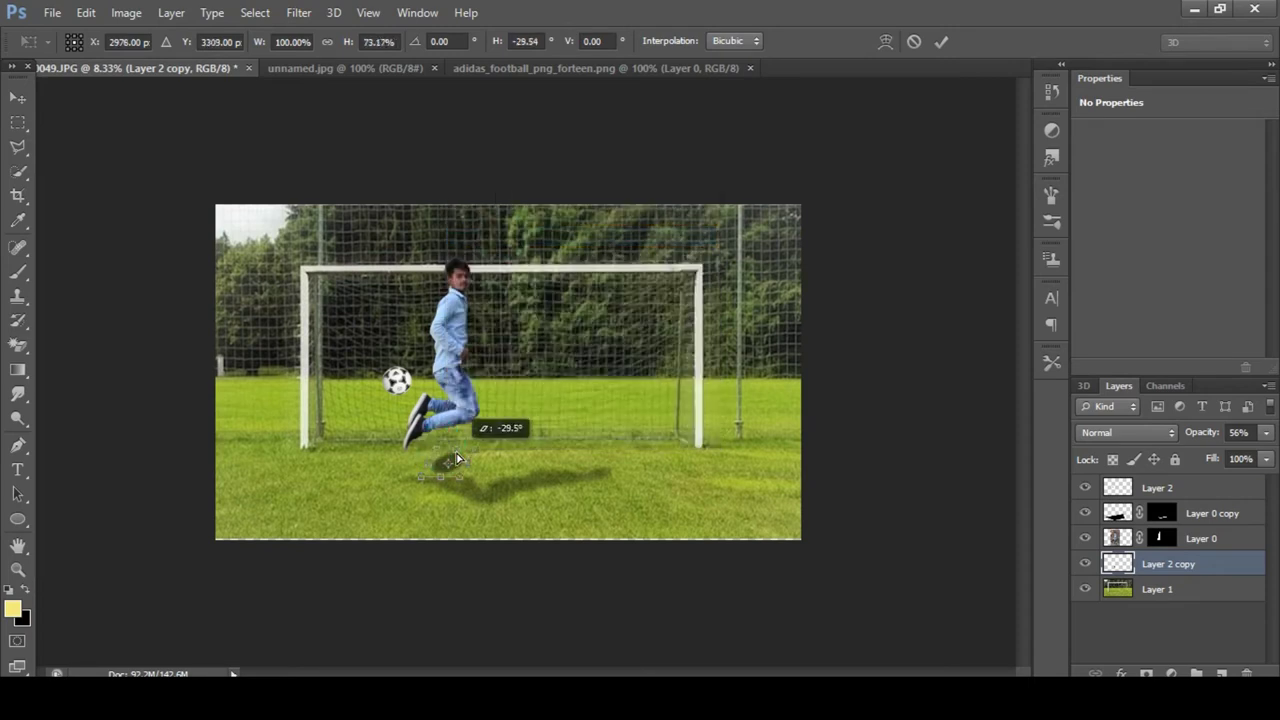
{"action": "left_click_drag", "start_coordinate": [459, 458], "coordinate": [474, 464]}
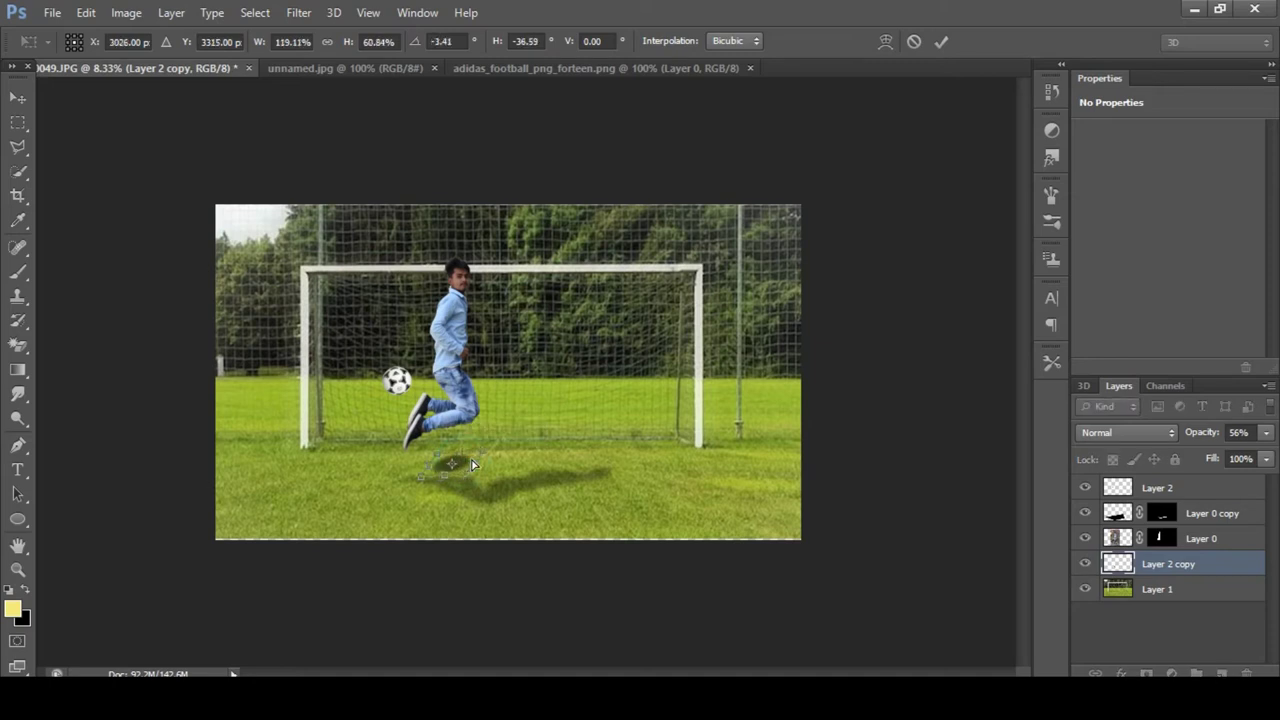
{"action": "left_click", "coordinate": [20, 98]}
{"action": "left_click", "coordinate": [535, 278]}
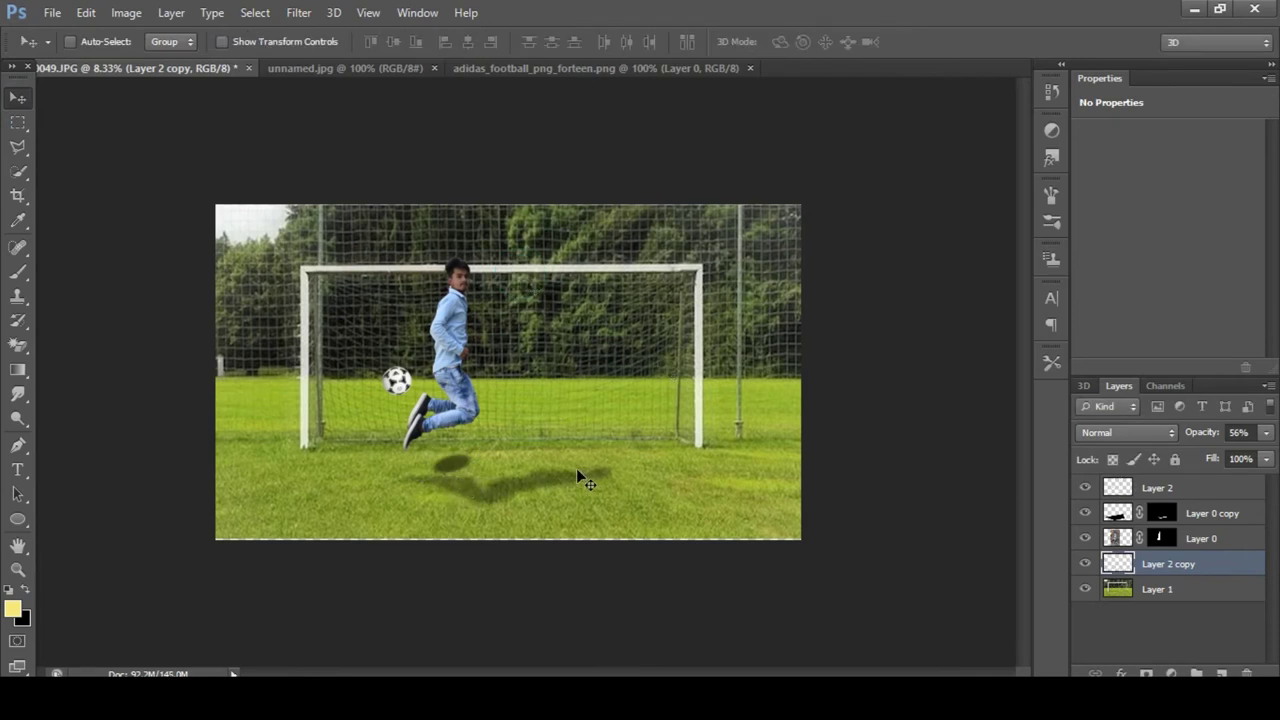
Step: Fade the ball shadow to 38% and nudge both shadow layers into place
{"action": "left_click", "coordinate": [1266, 432]}
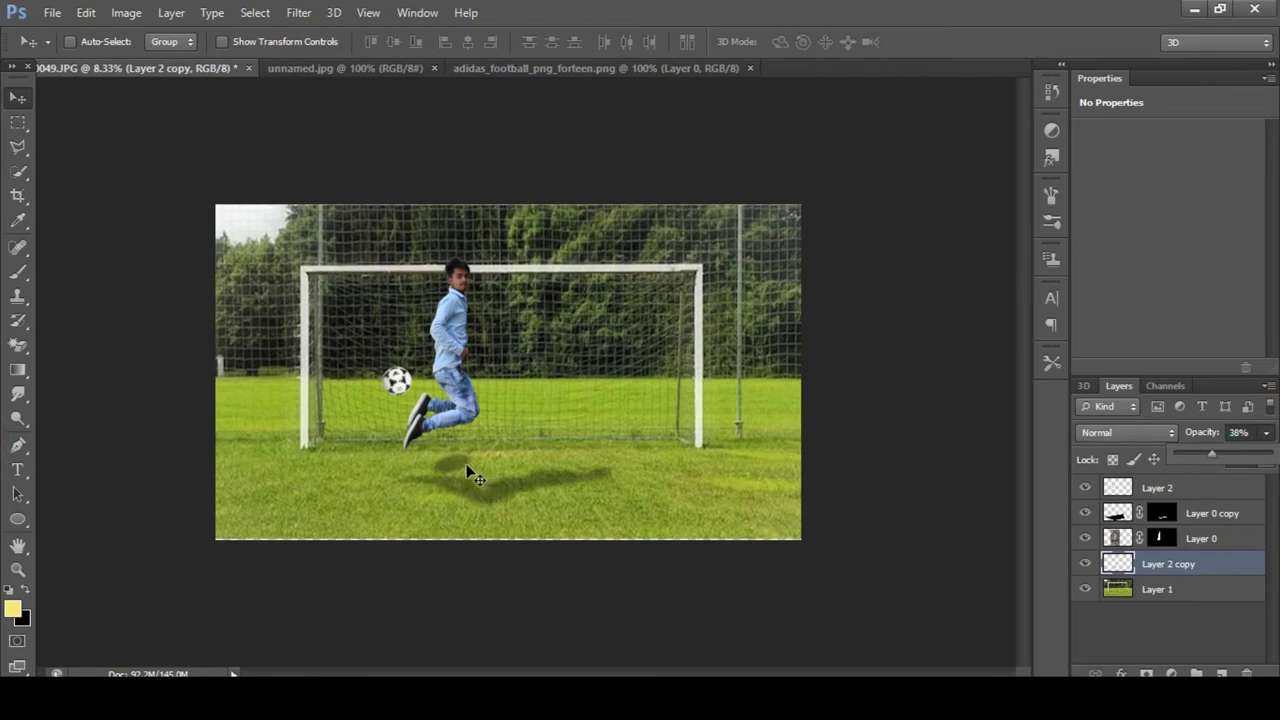
{"action": "left_click", "coordinate": [1117, 513]}
{"action": "left_click_drag", "start_coordinate": [531, 480], "coordinate": [533, 485]}
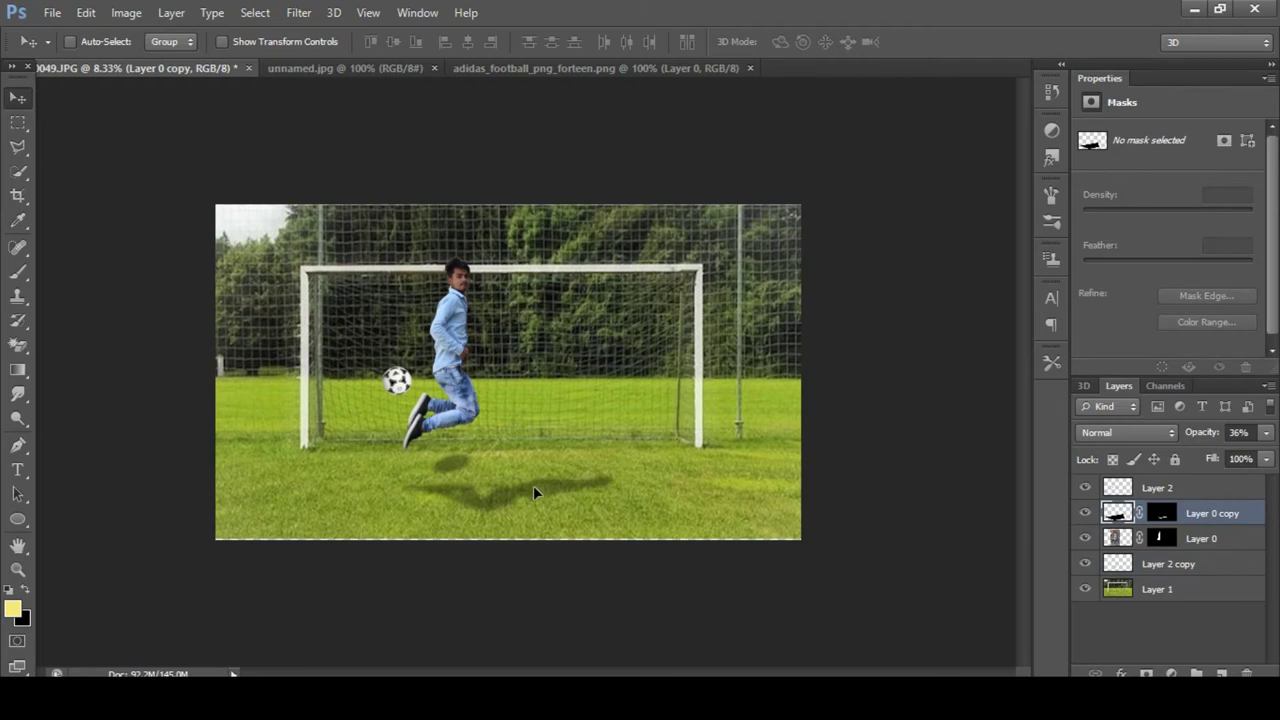
{"action": "left_click", "coordinate": [1132, 563]}
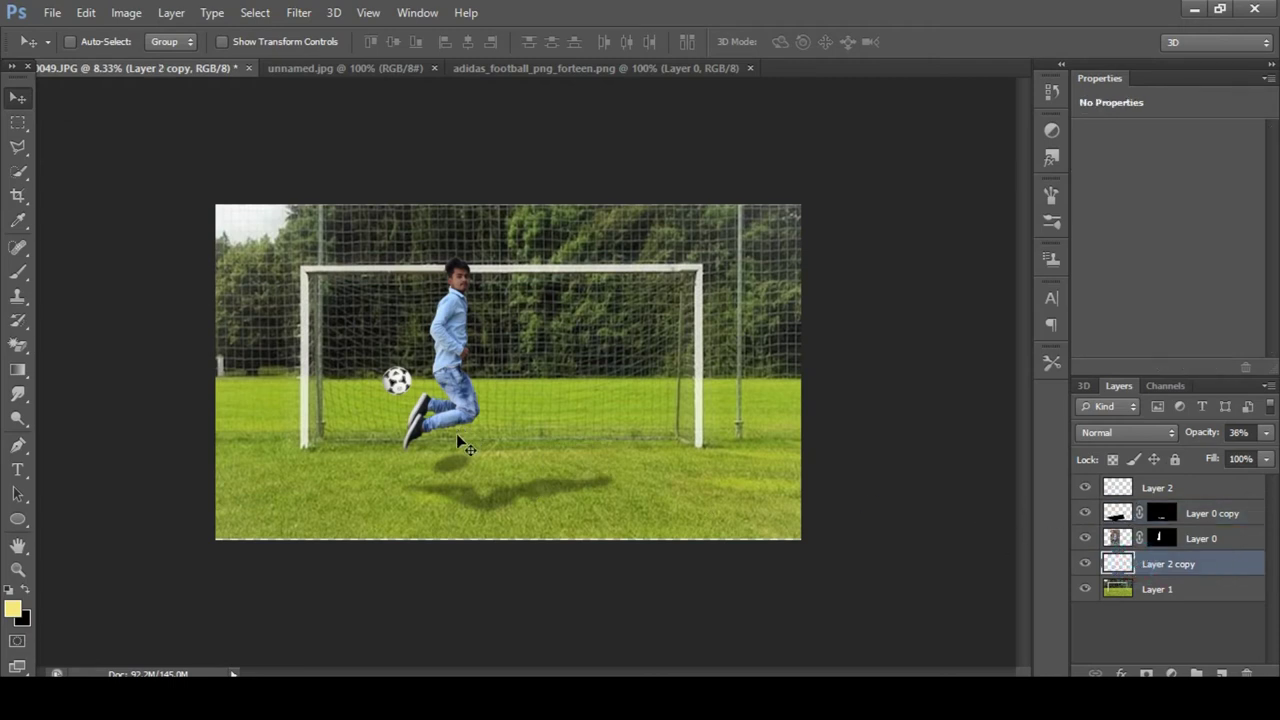
{"action": "left_click_drag", "start_coordinate": [468, 465], "coordinate": [471, 460]}
{"action": "left_click", "coordinate": [1108, 538]}
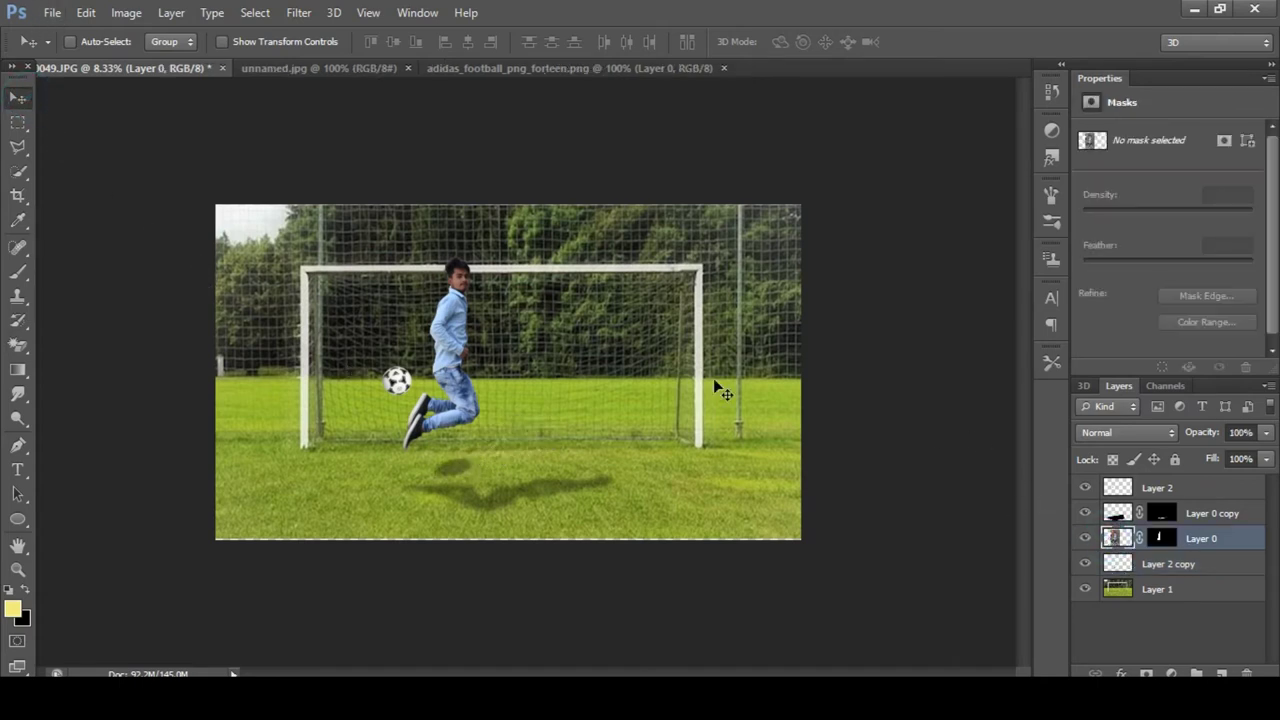
Step: In Selective Color, adjust the Black amount for Reds, Yellows and Cyans
{"action": "left_click", "coordinate": [112, 13]}
{"action": "mouse_move", "coordinate": [154, 60]}
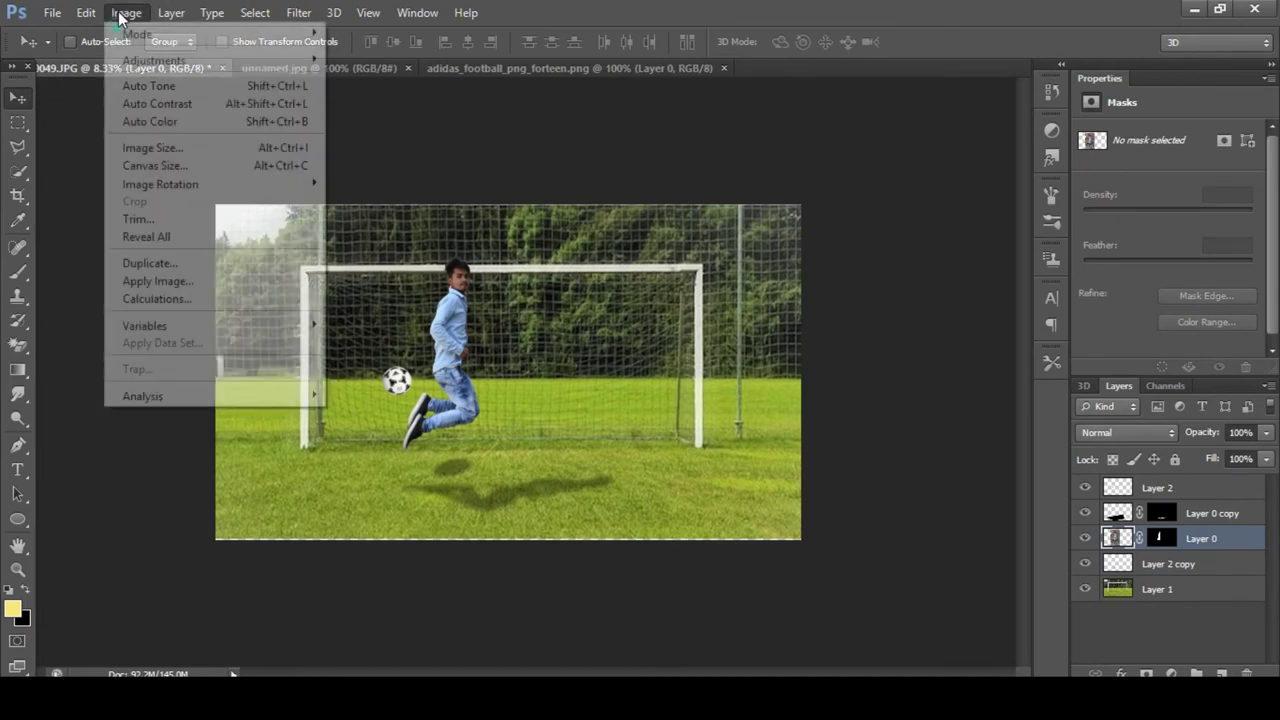
{"action": "left_click", "coordinate": [389, 341]}
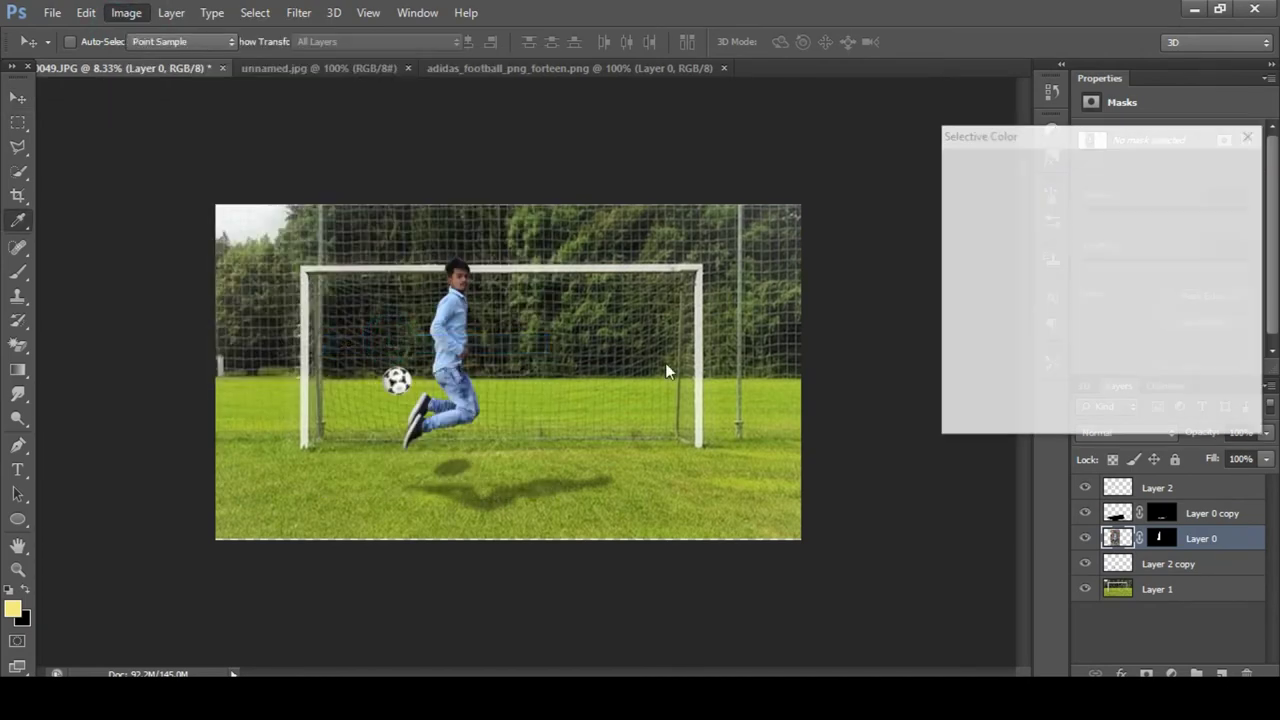
{"action": "left_click", "coordinate": [1016, 369]}
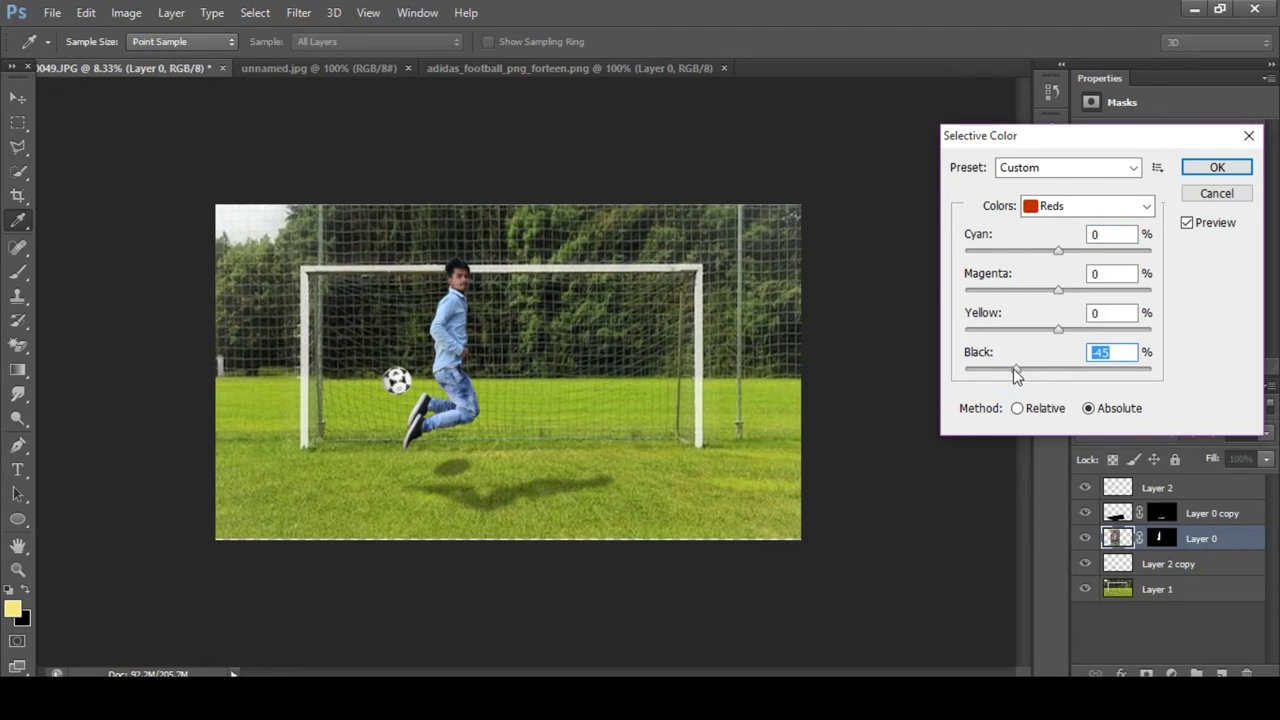
{"action": "left_click", "coordinate": [1146, 206]}
{"action": "left_click", "coordinate": [1073, 240]}
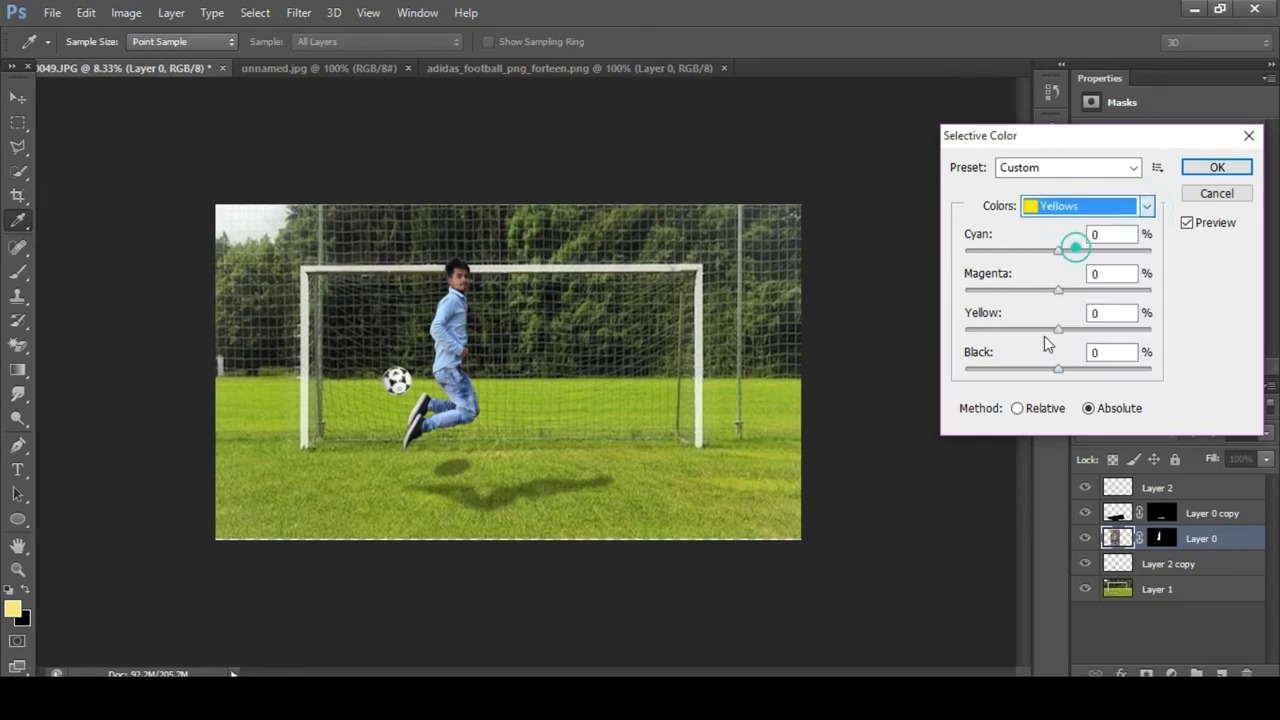
{"action": "left_click", "coordinate": [1018, 369]}
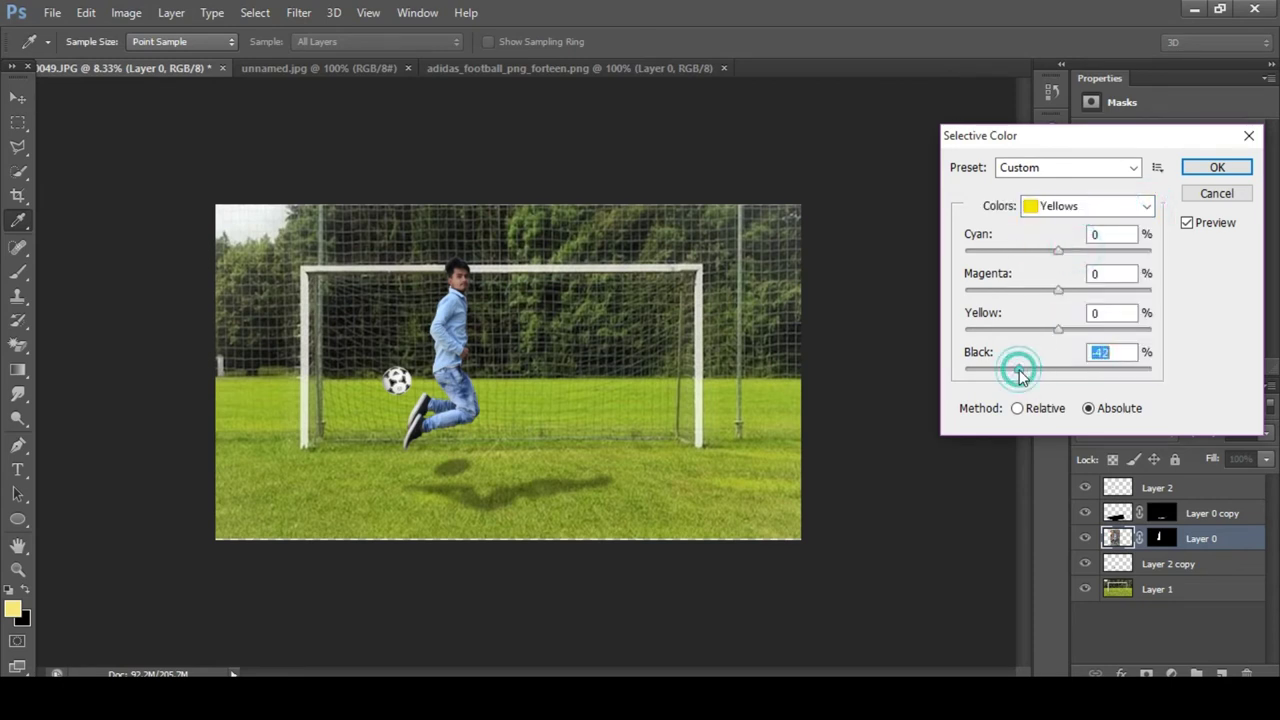
{"action": "left_click", "coordinate": [1150, 207]}
{"action": "left_click", "coordinate": [1071, 278]}
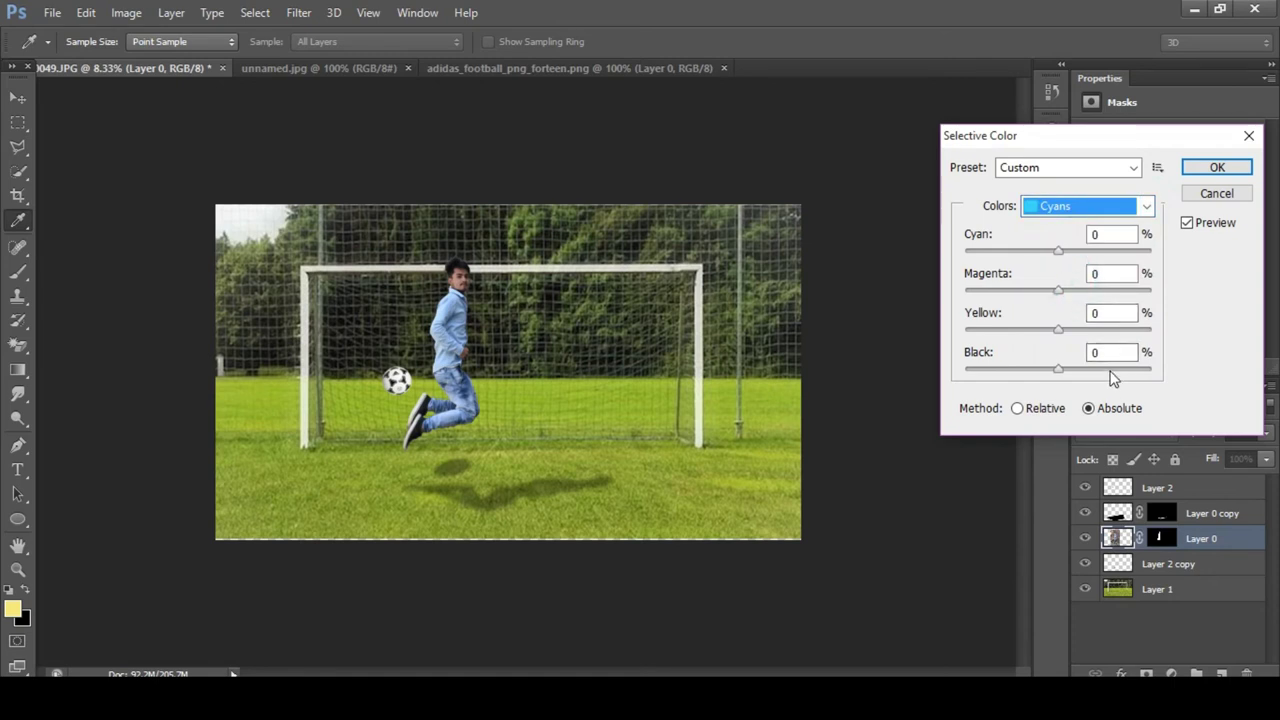
{"action": "left_click", "coordinate": [1110, 370]}
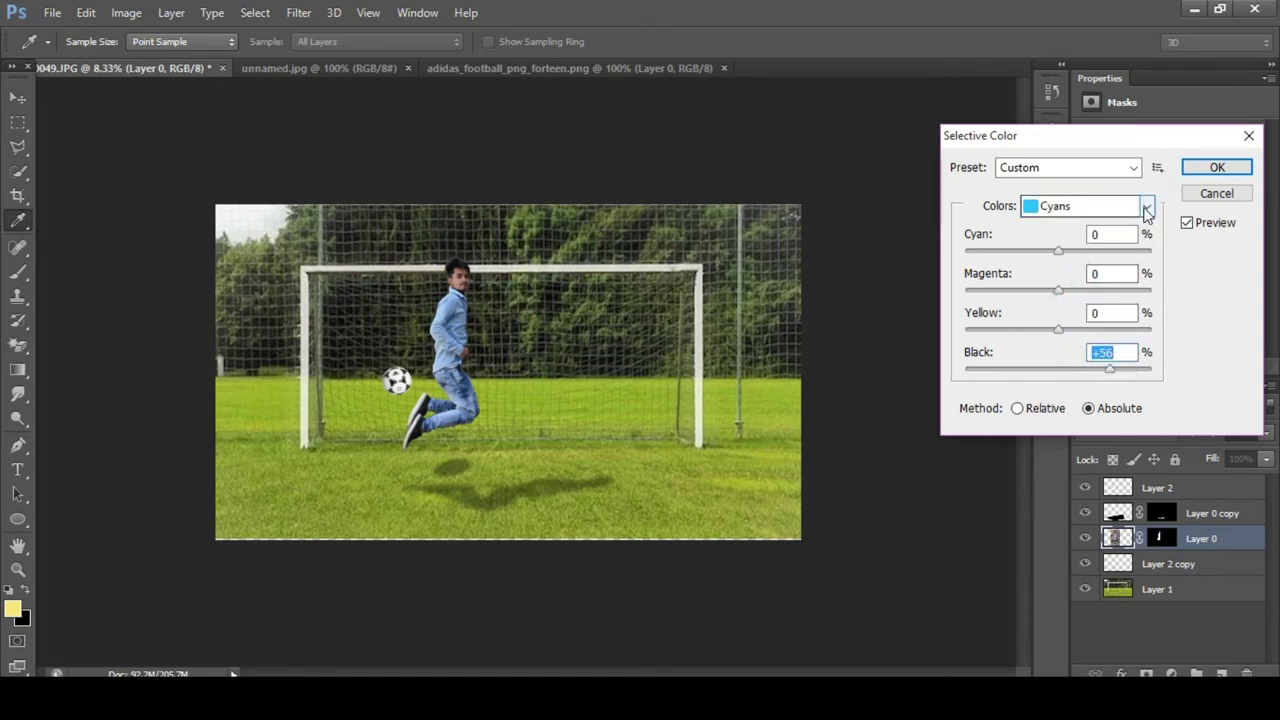
Step: Set Blues Black to +23 and apply the Selective Color adjustment
{"action": "left_click", "coordinate": [1147, 207]}
{"action": "left_click", "coordinate": [1090, 296]}
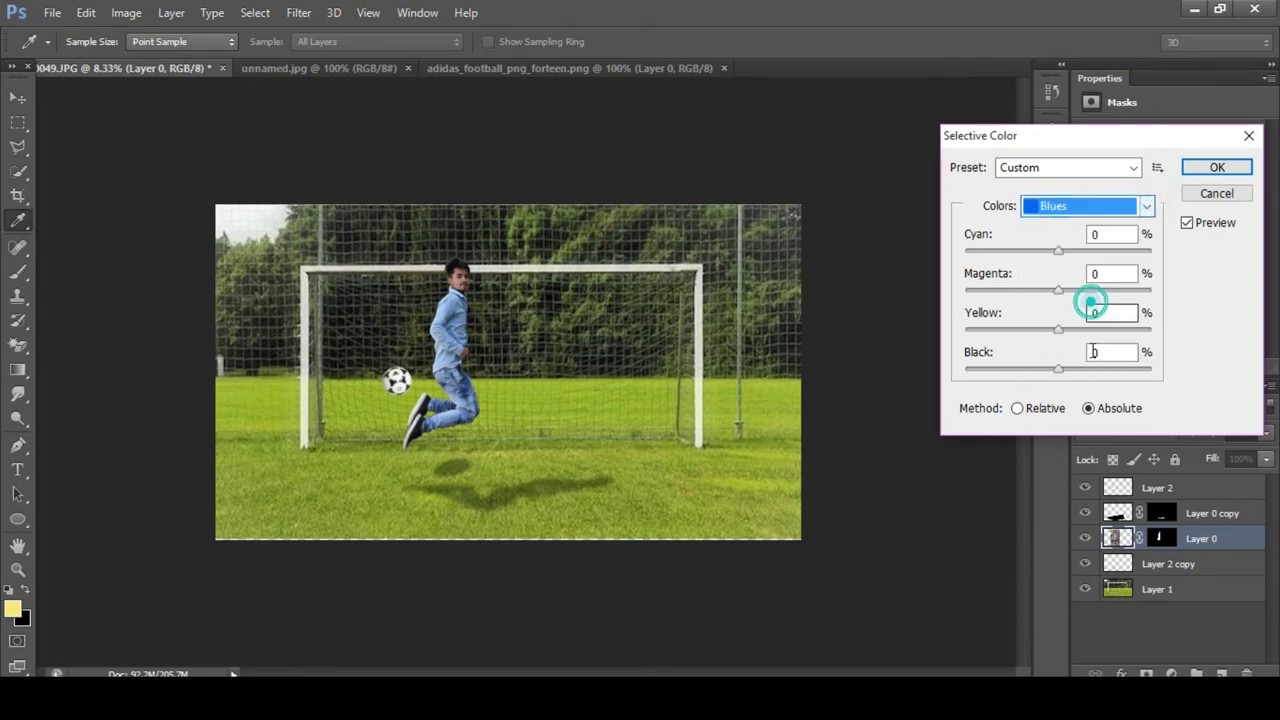
{"action": "left_click", "coordinate": [1090, 370]}
{"action": "left_click_drag", "start_coordinate": [1091, 370], "coordinate": [1080, 372]}
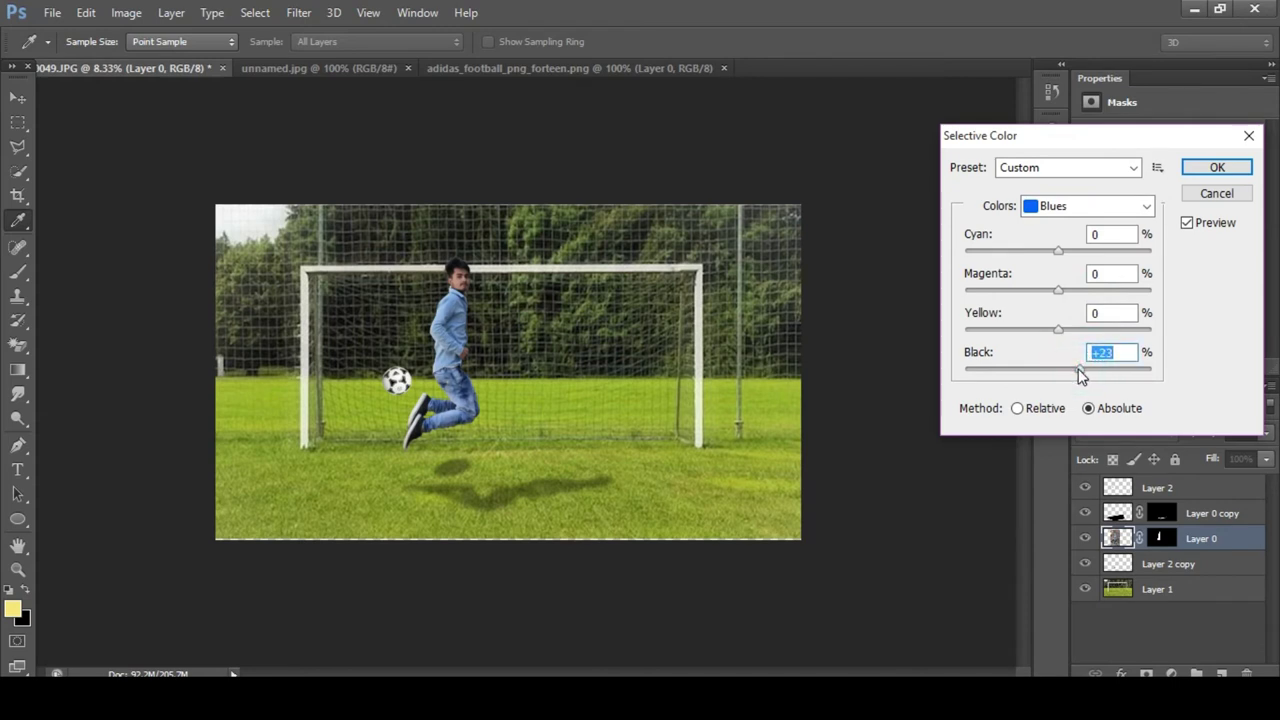
{"action": "left_click", "coordinate": [1208, 168]}
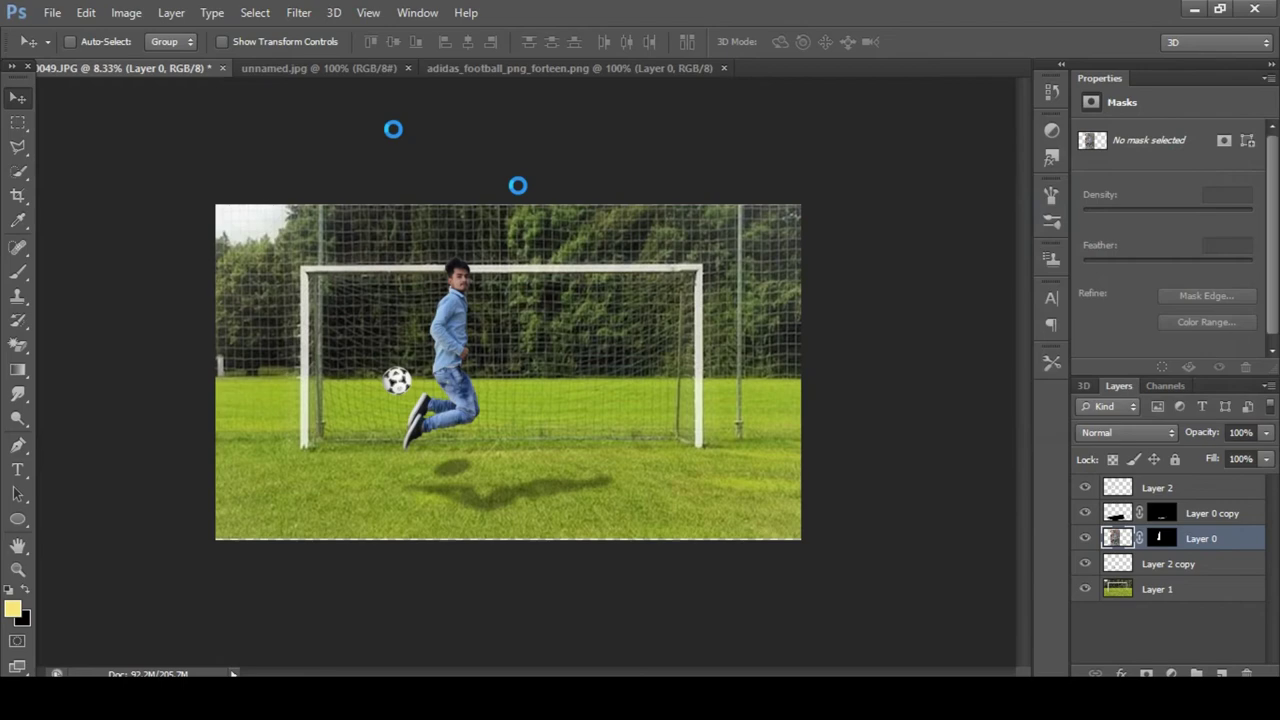
Step: In Hue/Saturation, raise Master saturation to +12 and boost the Reds
{"action": "left_click", "coordinate": [128, 14]}
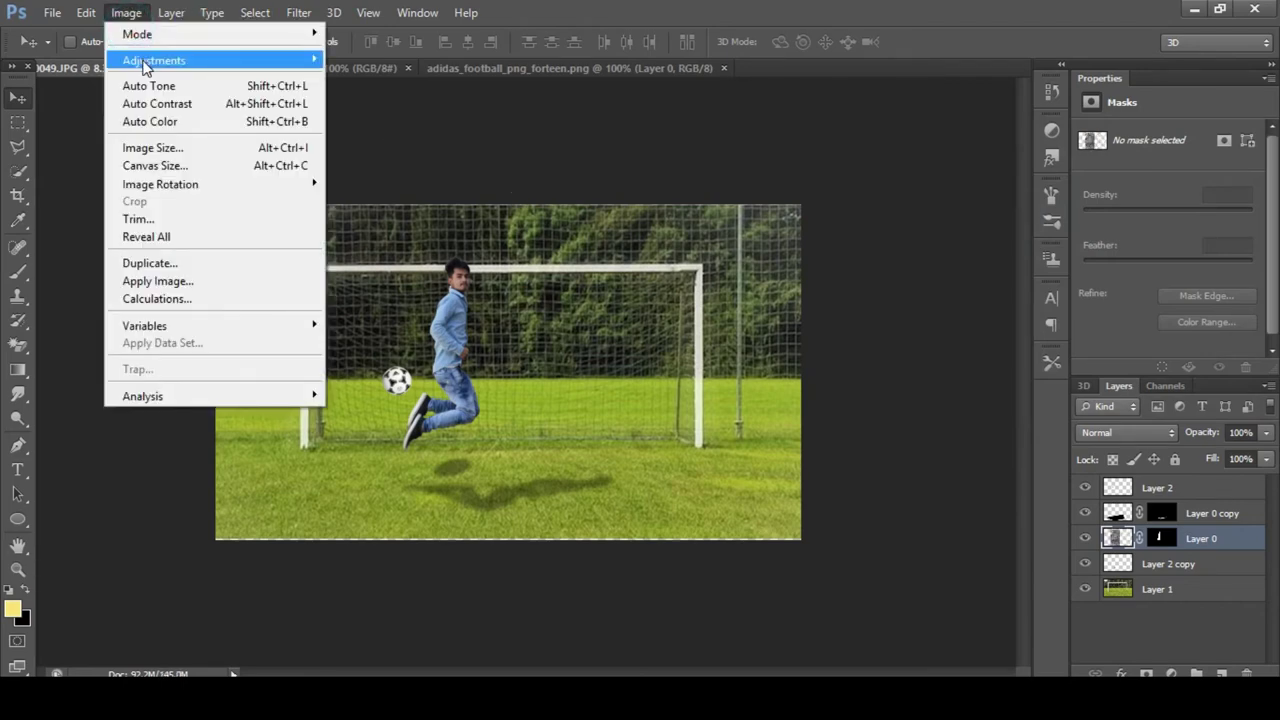
{"action": "mouse_move", "coordinate": [154, 60]}
{"action": "left_click", "coordinate": [390, 158]}
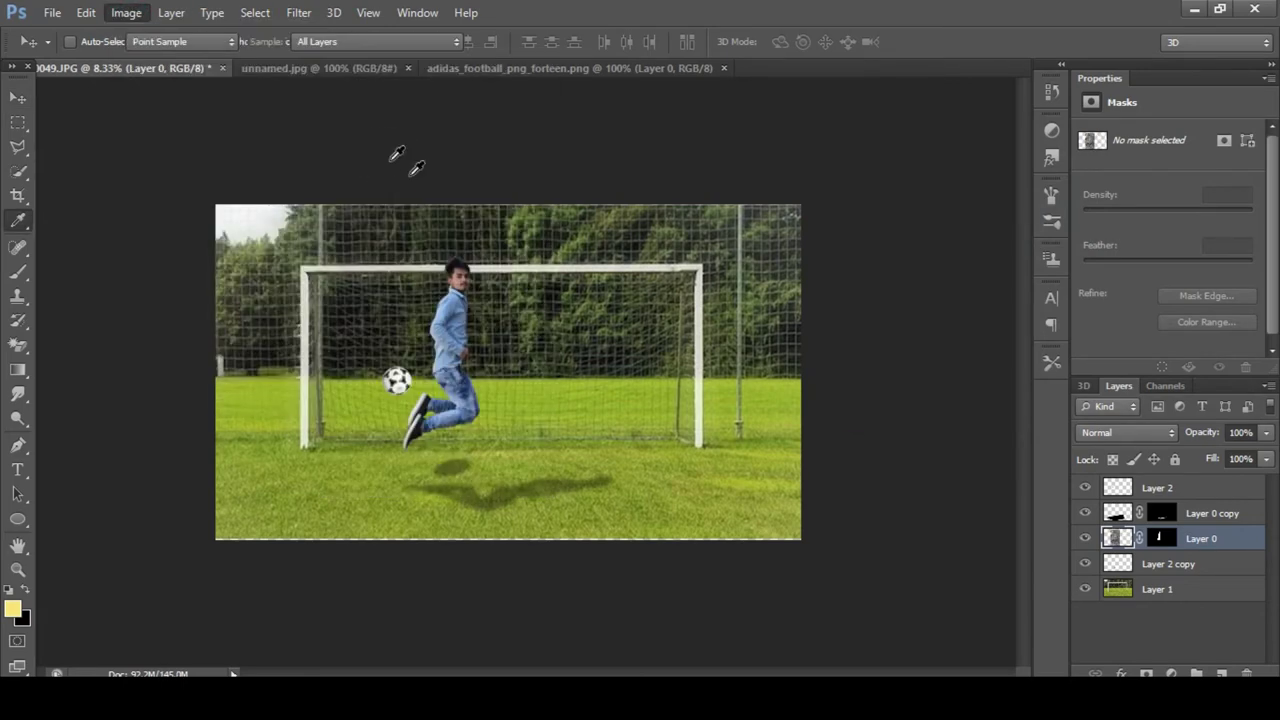
{"action": "left_click_drag", "start_coordinate": [1030, 290], "coordinate": [1041, 290]}
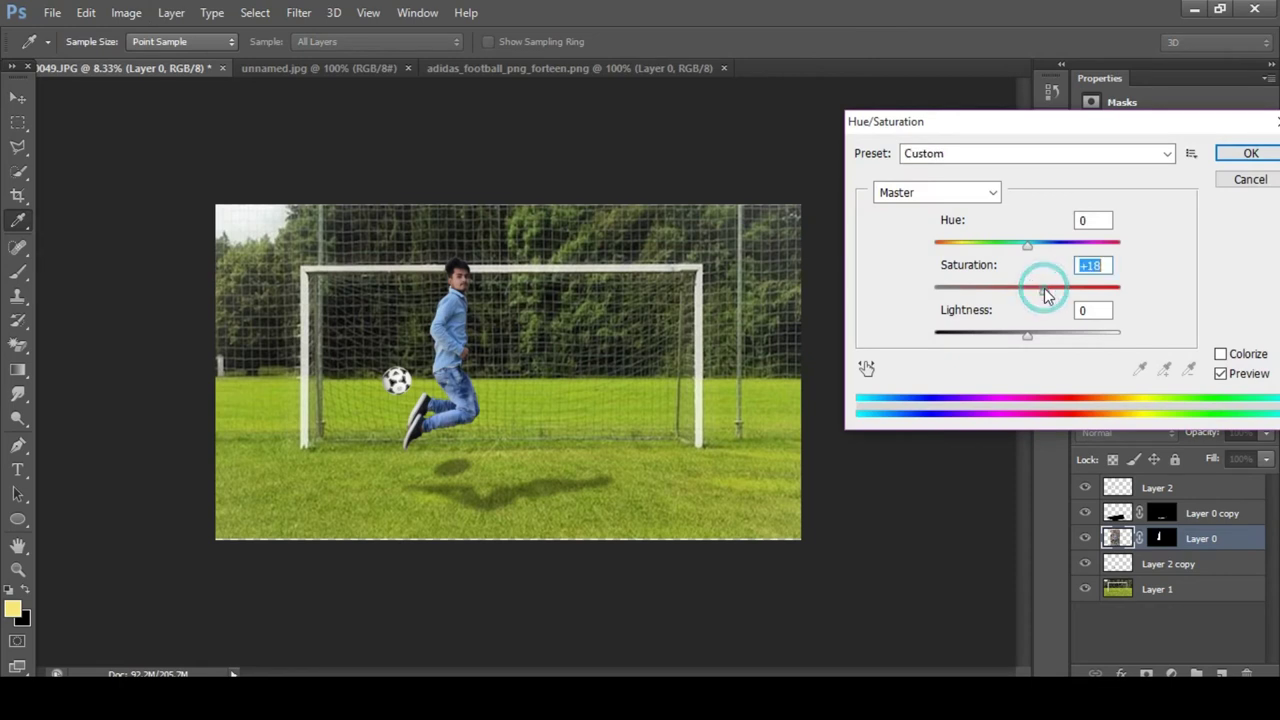
{"action": "left_click", "coordinate": [992, 193]}
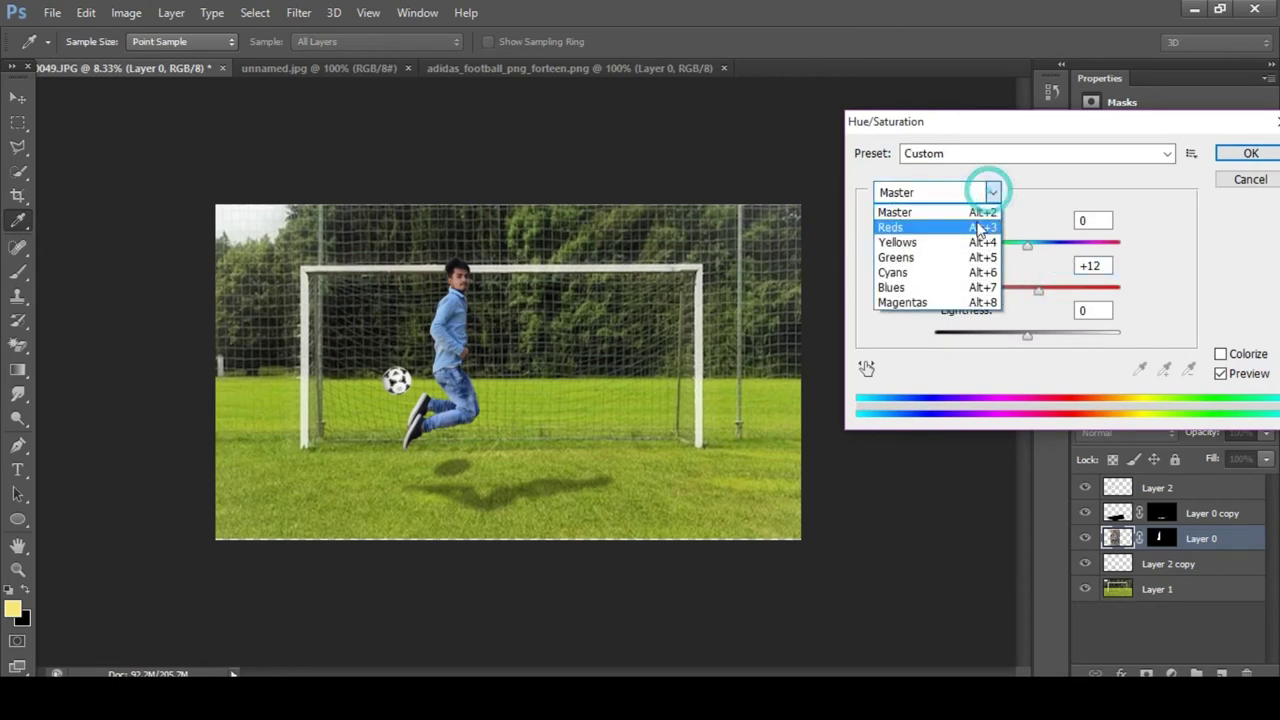
{"action": "left_click", "coordinate": [971, 214]}
{"action": "left_click", "coordinate": [1045, 289]}
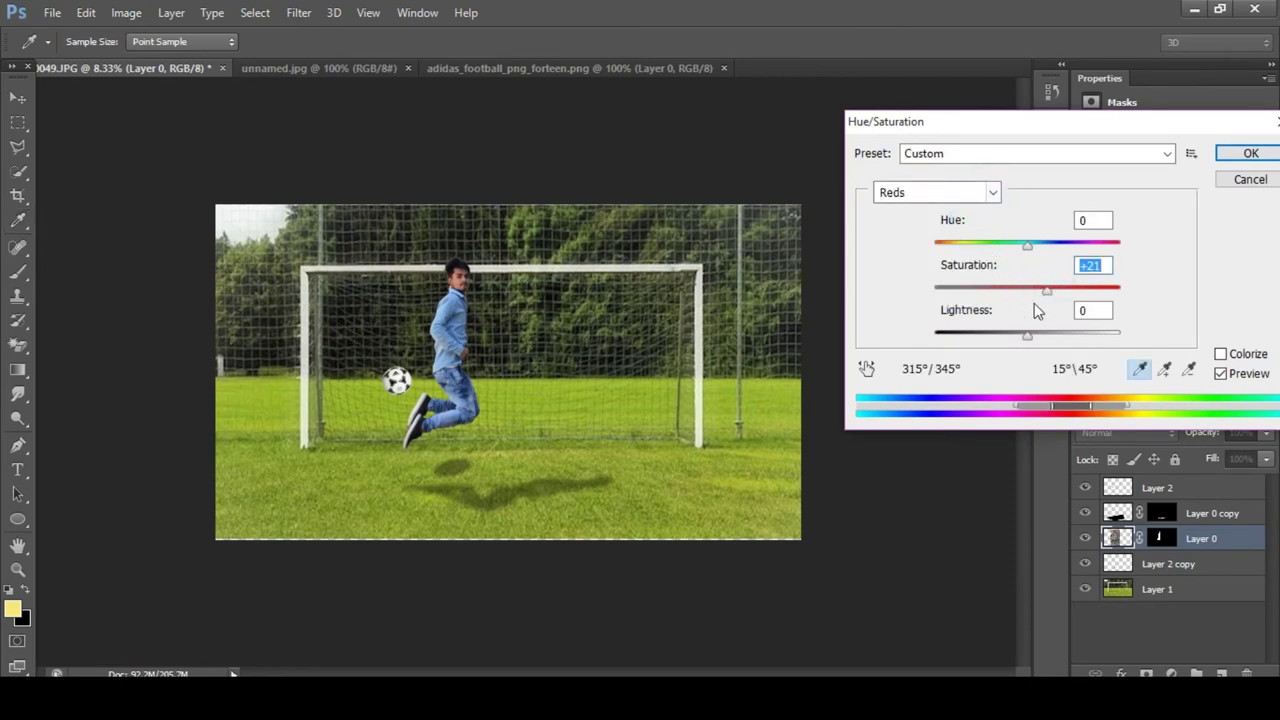
{"action": "left_click_drag", "start_coordinate": [1044, 291], "coordinate": [1041, 291]}
Step: Boost Greens saturation to +17 and Cyans to +42
{"action": "left_click", "coordinate": [993, 192]}
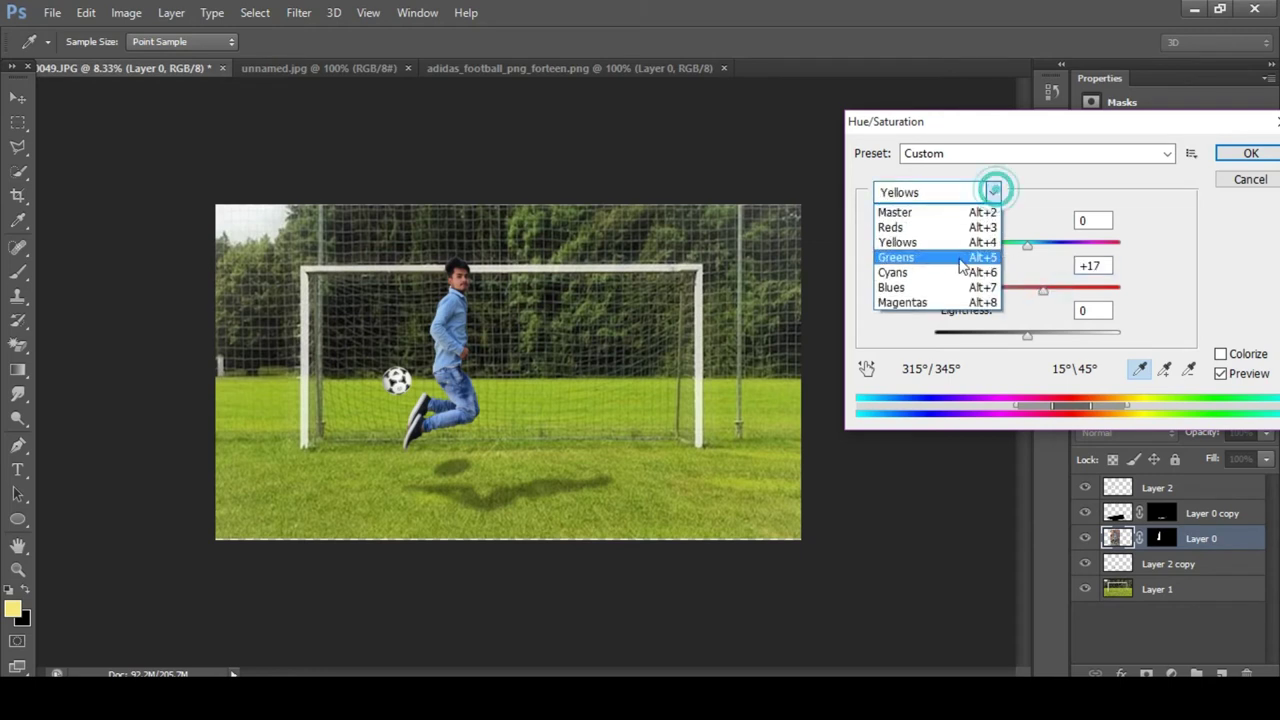
{"action": "left_click", "coordinate": [960, 257]}
{"action": "left_click", "coordinate": [1043, 289]}
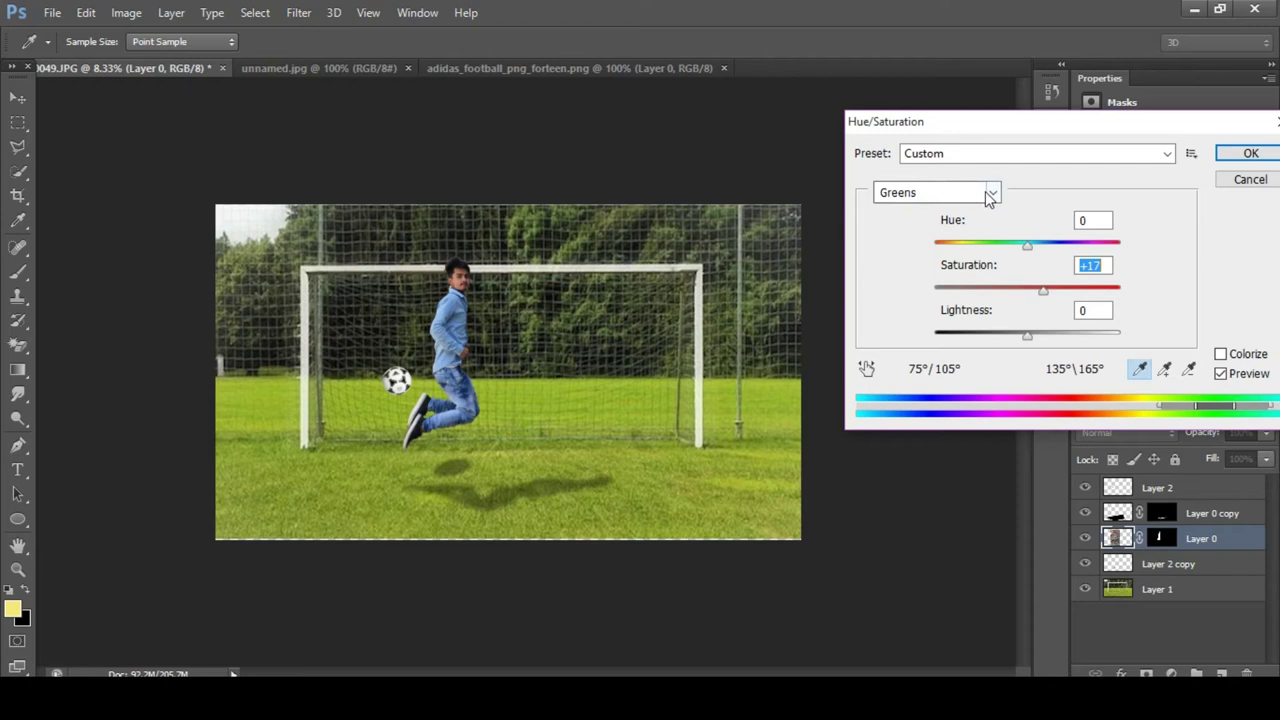
{"action": "left_click", "coordinate": [993, 192]}
{"action": "left_click", "coordinate": [942, 268]}
{"action": "left_click", "coordinate": [1066, 290]}
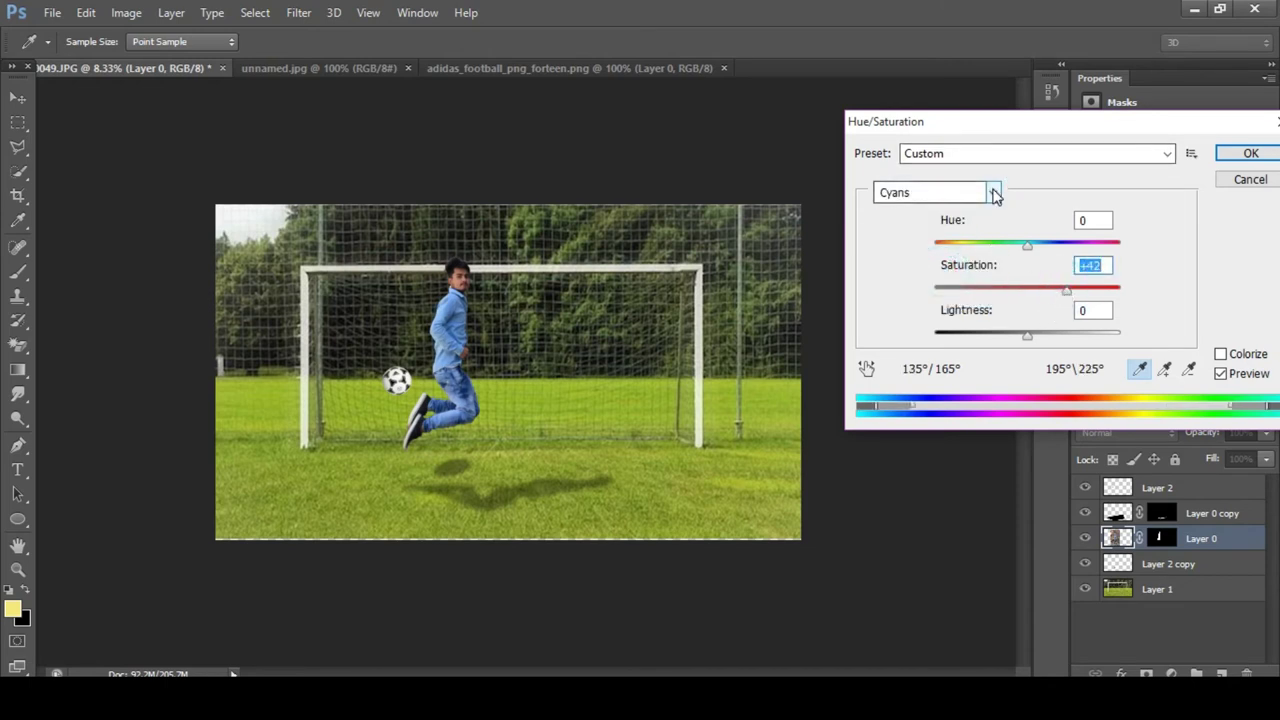
Step: Set Blues saturation to +12 and apply the Hue/Saturation adjustment
{"action": "left_click", "coordinate": [950, 192]}
{"action": "left_click", "coordinate": [935, 272]}
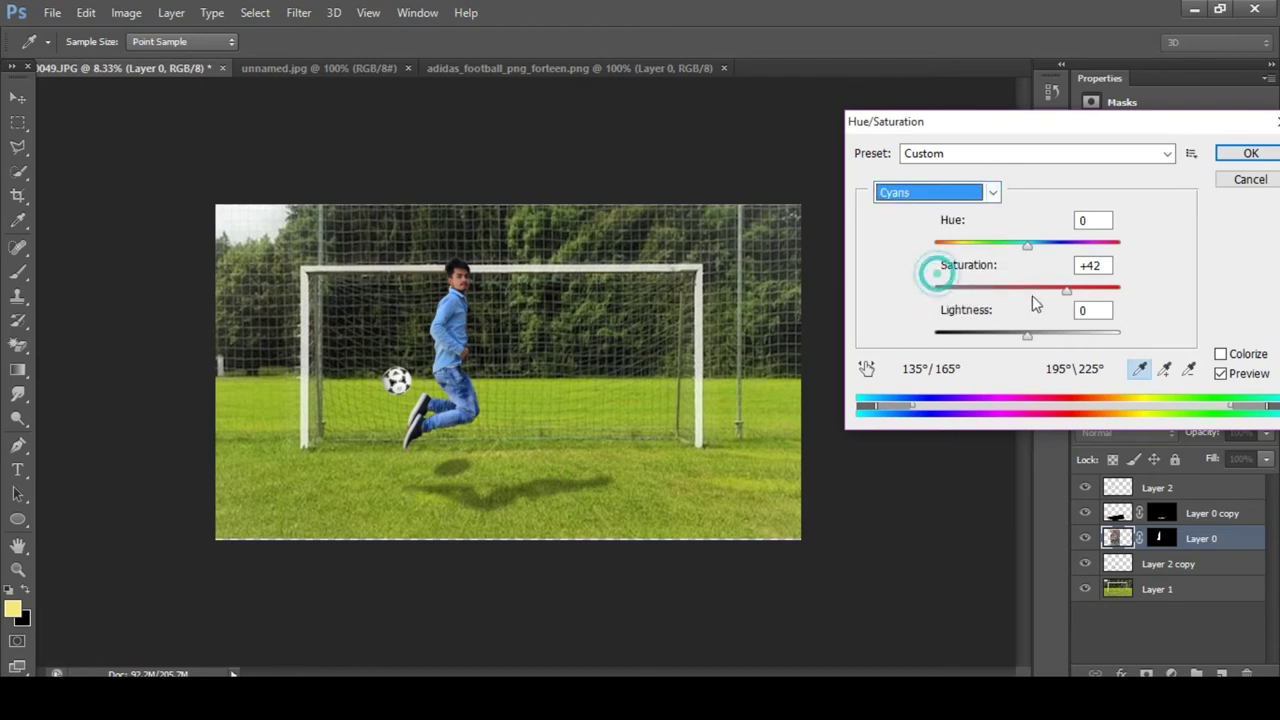
{"action": "left_click", "coordinate": [993, 194]}
{"action": "left_click", "coordinate": [929, 270]}
{"action": "left_click", "coordinate": [990, 192]}
{"action": "left_click", "coordinate": [912, 287]}
{"action": "left_click", "coordinate": [1048, 289]}
{"action": "left_click", "coordinate": [1039, 294]}
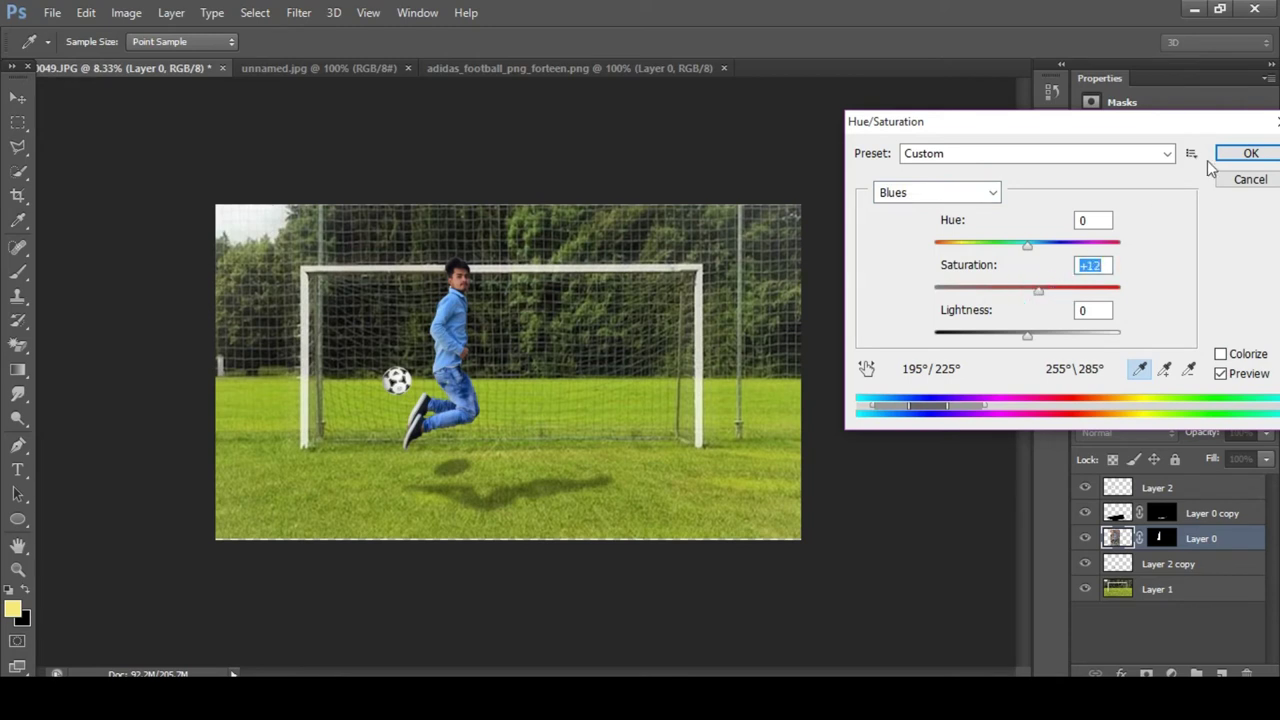
{"action": "left_click", "coordinate": [1238, 153]}
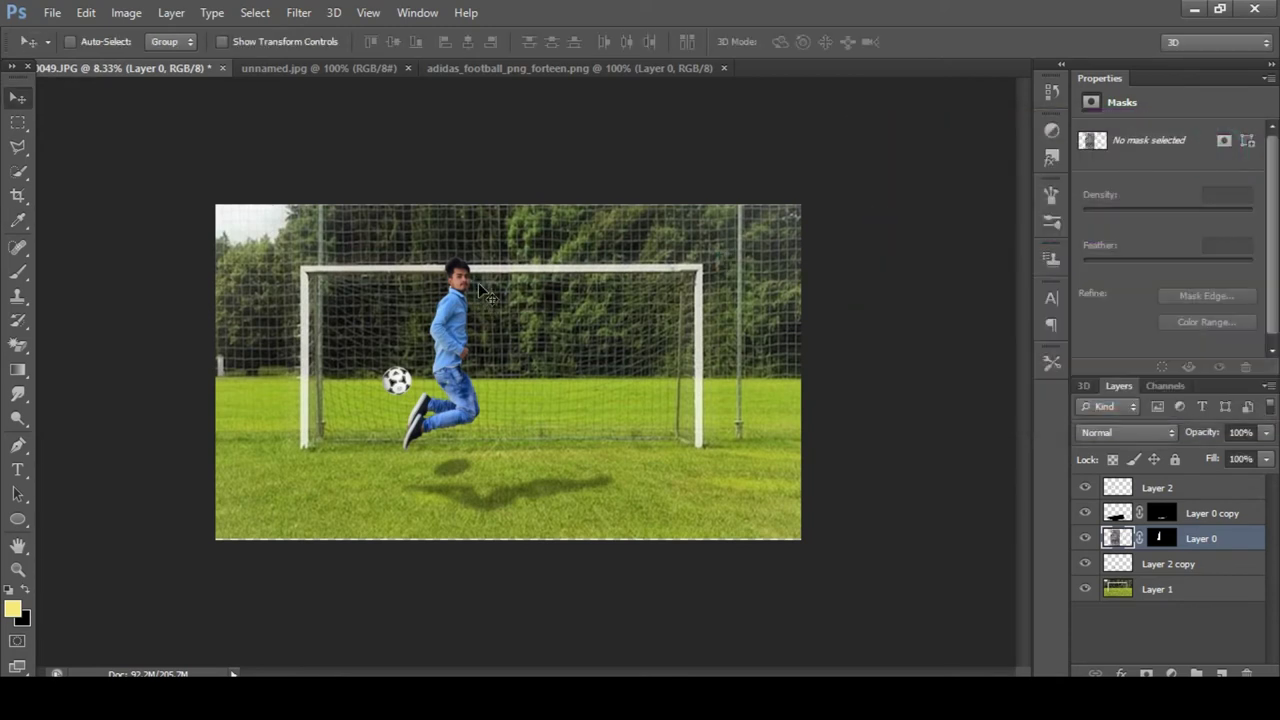
Step: Zoom in closely on the player's head
{"action": "key", "text": "ctrl+plus"}
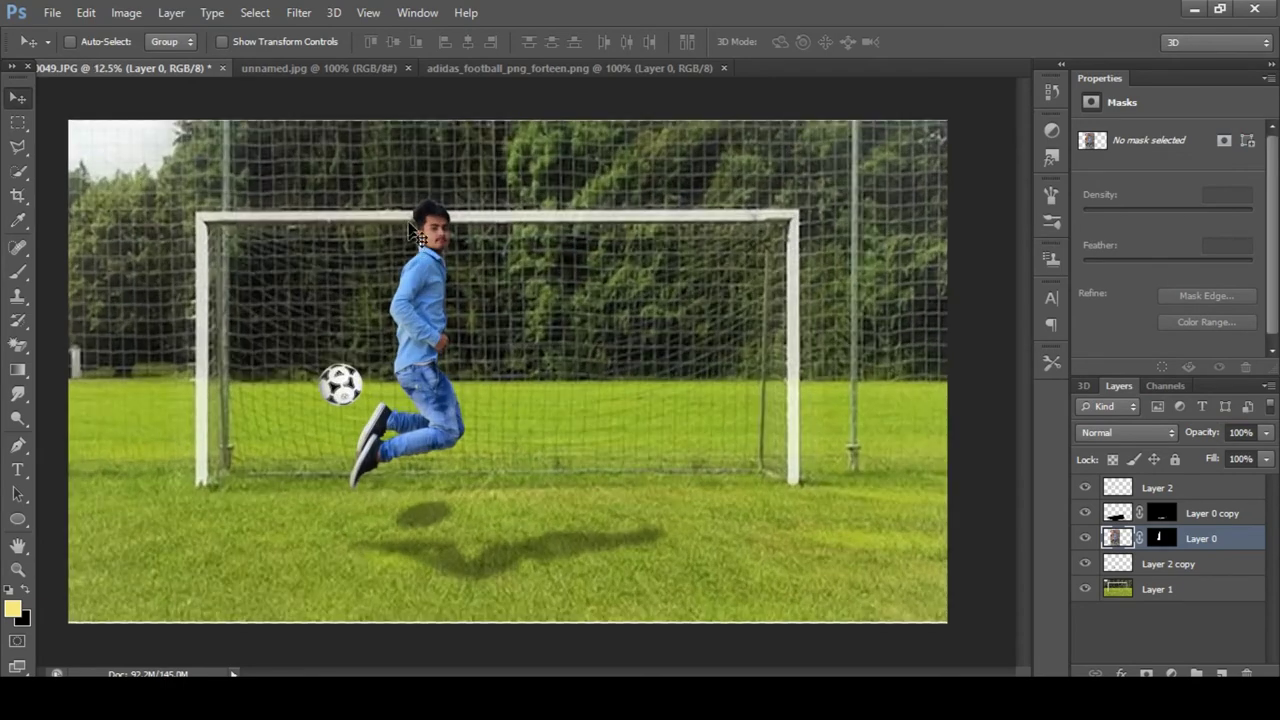
{"action": "key", "text": "ctrl+plus"}
{"action": "key", "text": "ctrl+plus"}
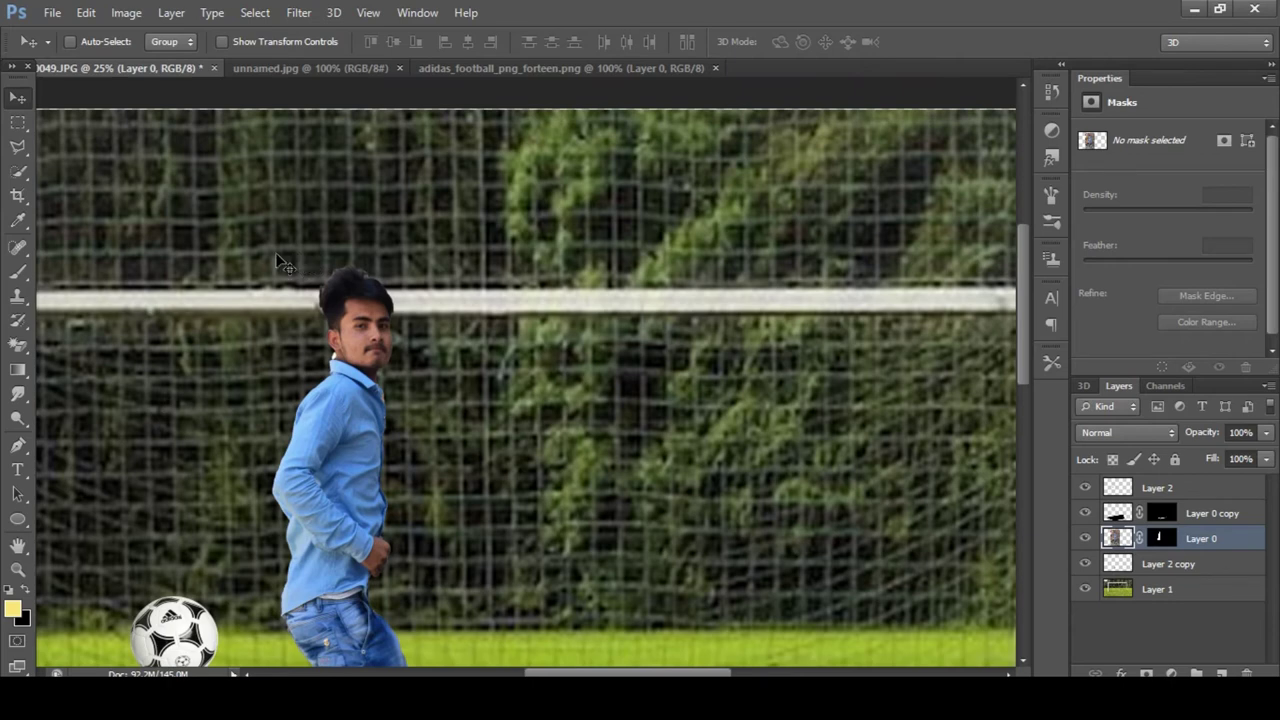
{"action": "key", "text": "ctrl+plus"}
{"action": "key", "text": "ctrl+plus"}
{"action": "key", "text": "ctrl+plus"}
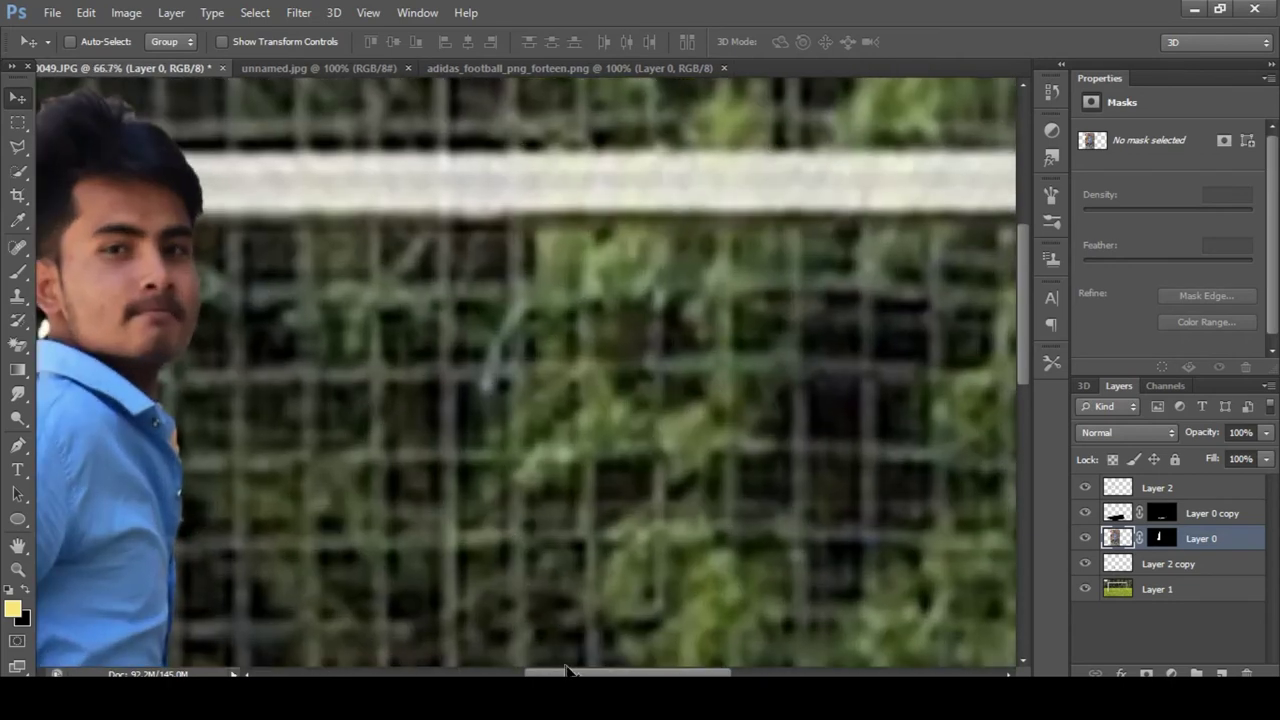
{"action": "left_click_drag", "start_coordinate": [566, 670], "coordinate": [425, 668]}
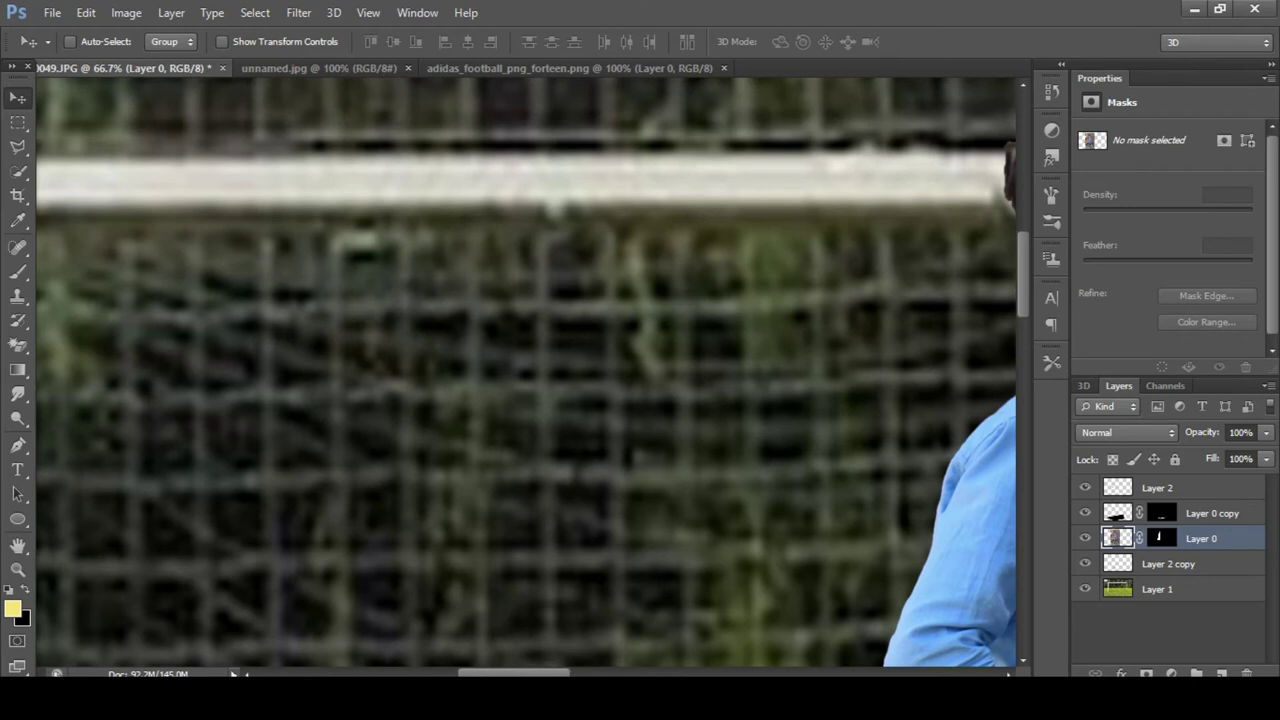
{"action": "scroll", "coordinate": [712, 410], "scroll_direction": "right", "scroll_amount": 5}
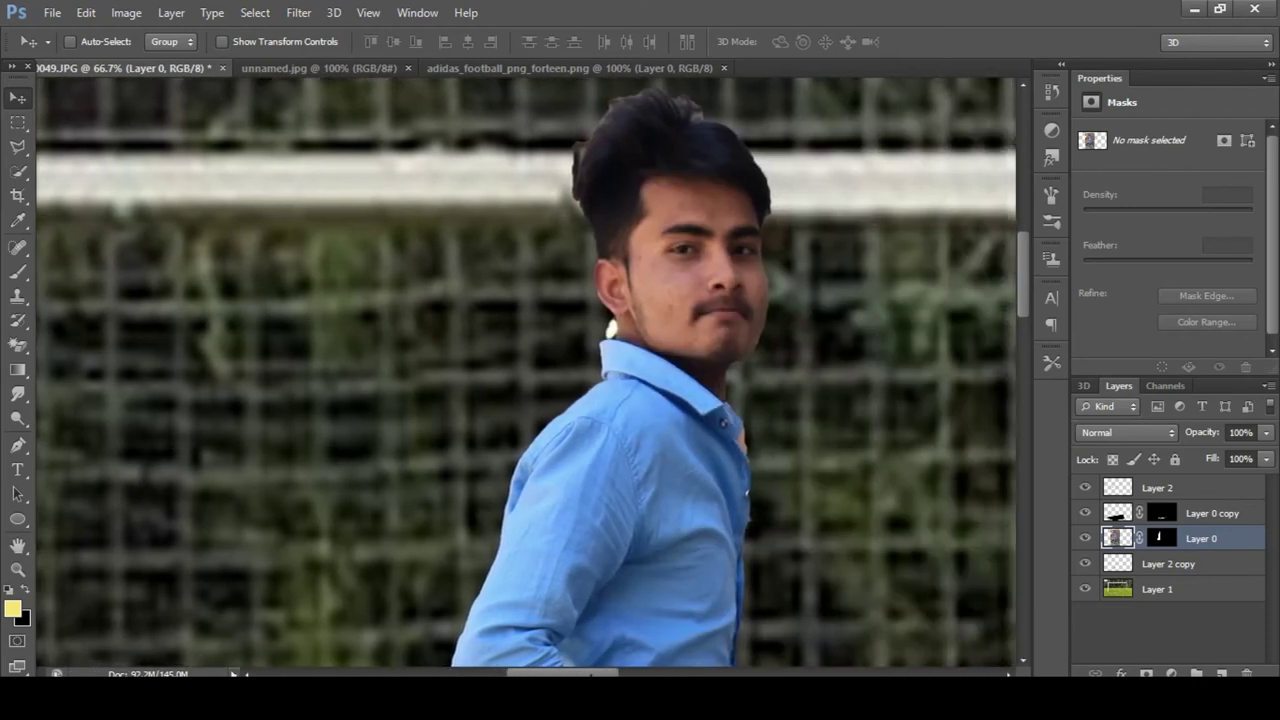
{"action": "scroll", "coordinate": [712, 410], "scroll_direction": "up", "scroll_amount": 2}
{"action": "scroll", "coordinate": [688, 378], "scroll_direction": "up", "scroll_amount": 1}
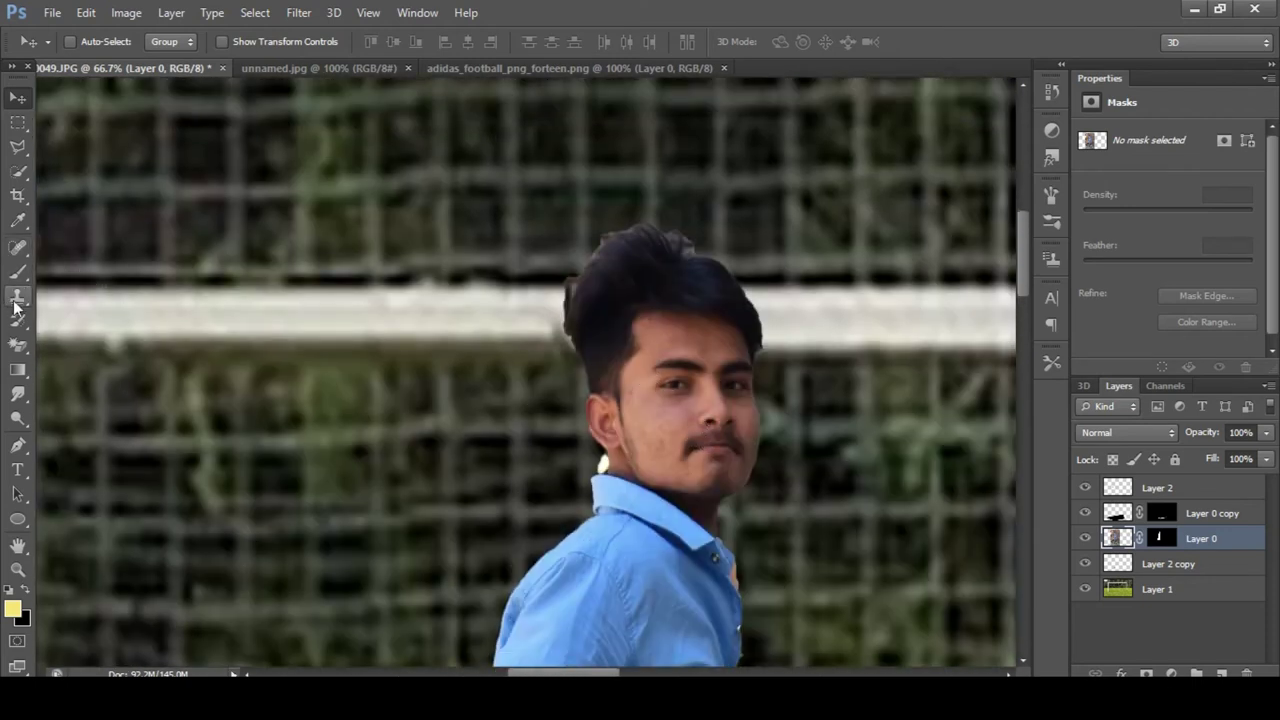
Step: Erase stray hair strands around the head with a 90 px Eraser
{"action": "left_click", "coordinate": [20, 348]}
{"action": "left_click", "coordinate": [88, 340]}
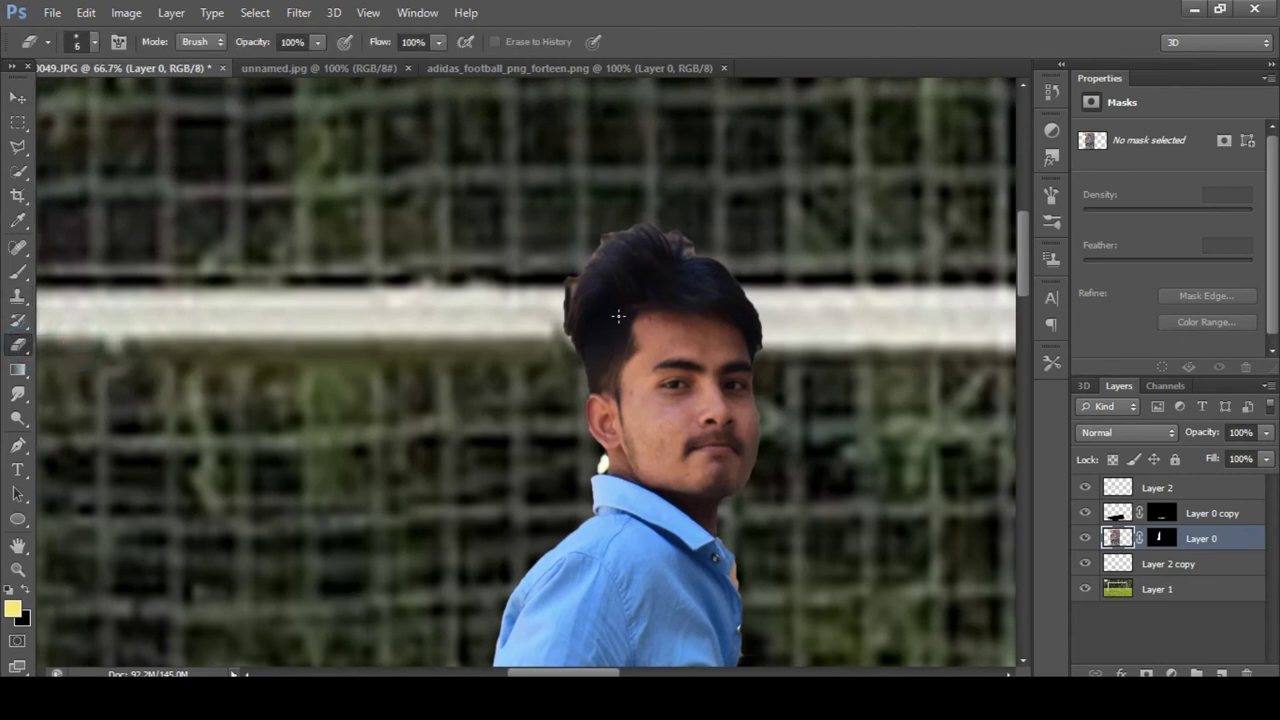
{"action": "key", "text": "bracketright"}
{"action": "key", "text": "bracketright"}
{"action": "key", "text": "bracketright"}
{"action": "key", "text": "bracketright"}
{"action": "key", "text": "bracketright"}
{"action": "key", "text": "bracketright"}
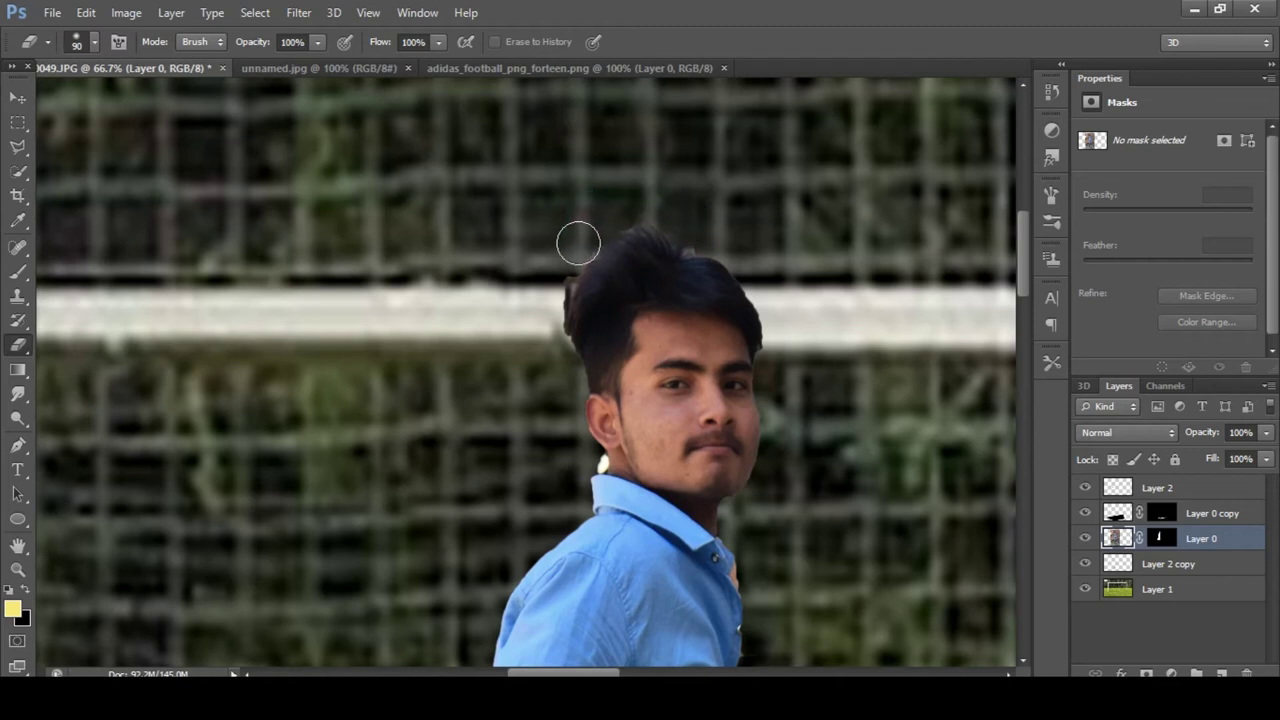
{"action": "left_click_drag", "start_coordinate": [571, 256], "coordinate": [545, 337]}
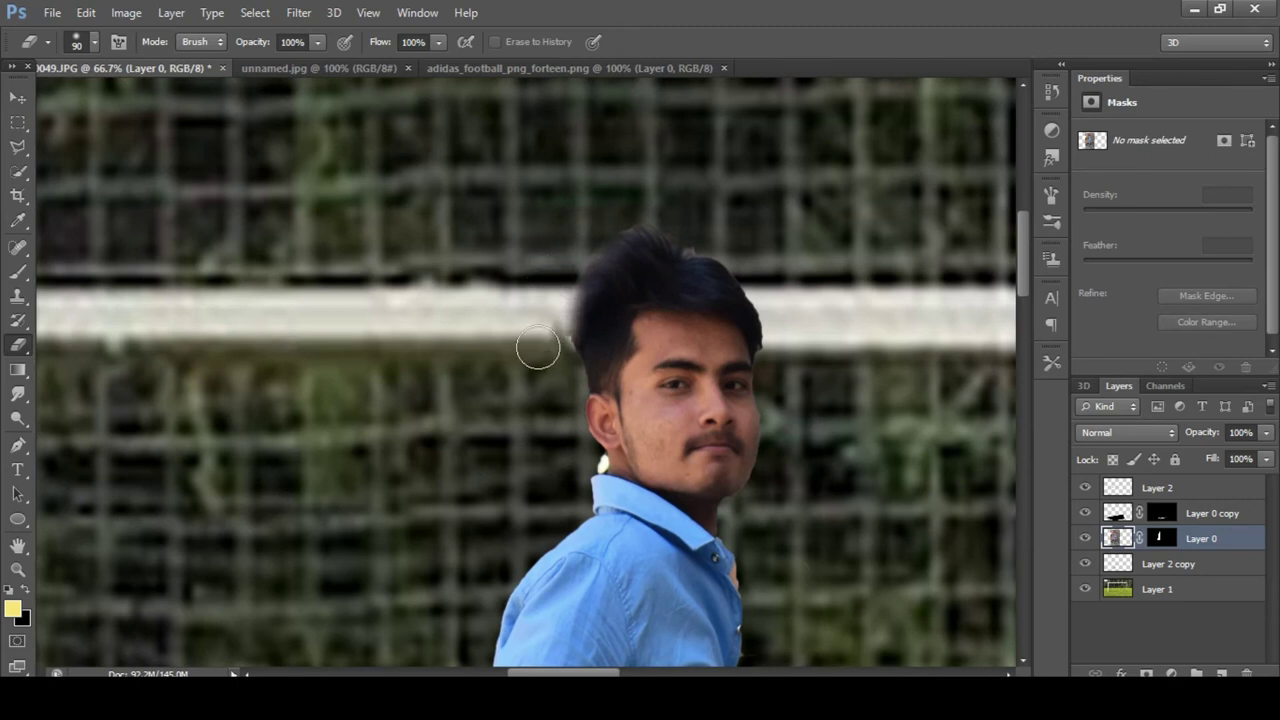
{"action": "left_click_drag", "start_coordinate": [694, 226], "coordinate": [679, 221]}
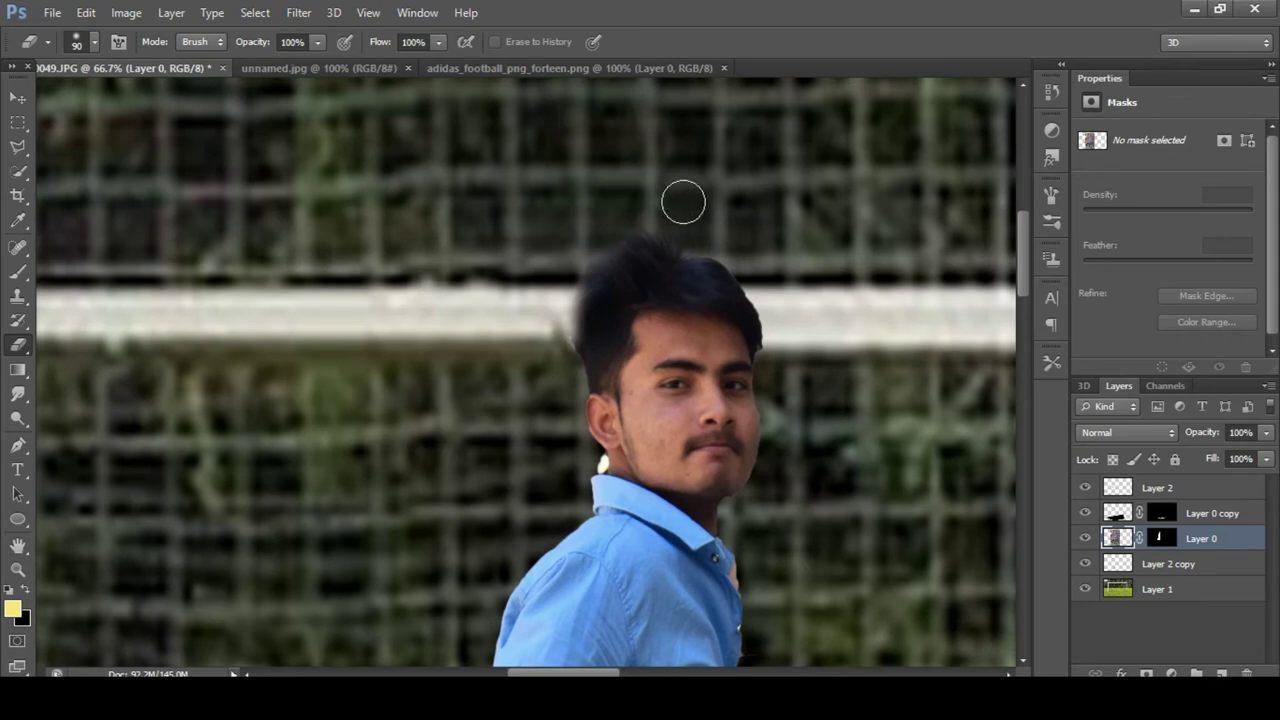
{"action": "left_click", "coordinate": [786, 349]}
Step: Switch to a different brush preset at size 35, touch the hair top, then undo that stroke
{"action": "left_click", "coordinate": [96, 45]}
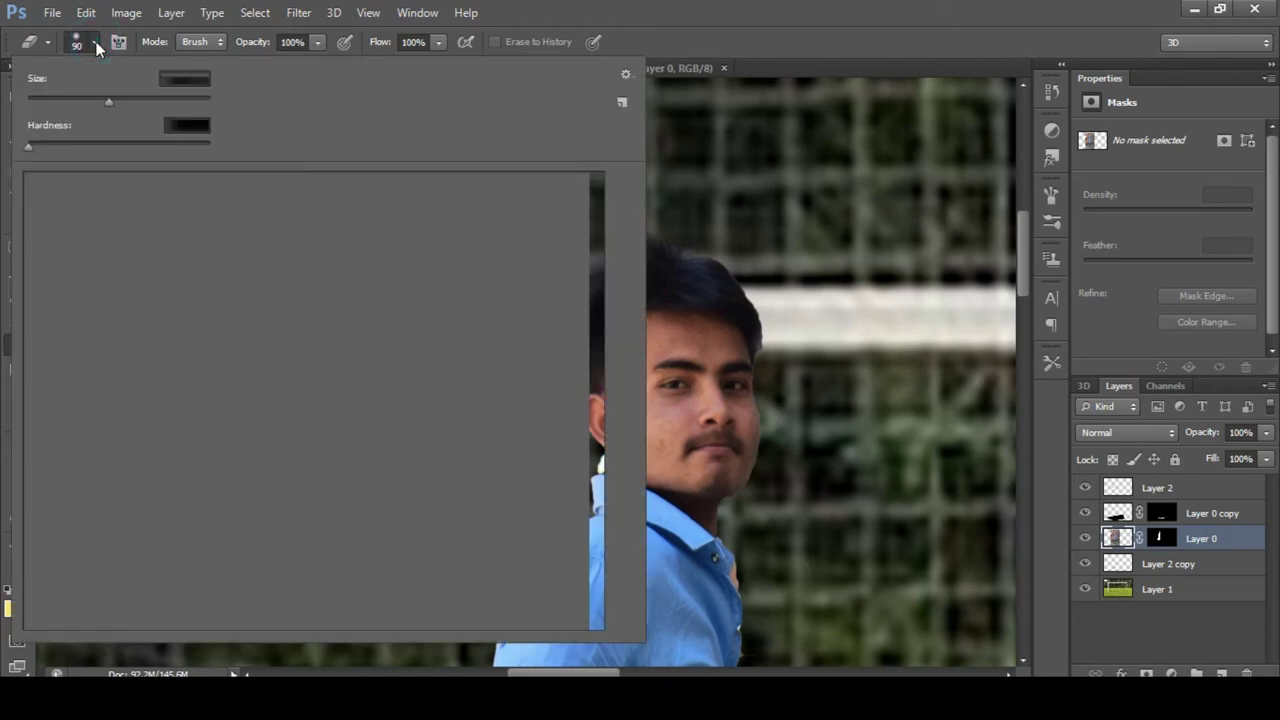
{"action": "left_click", "coordinate": [96, 45]}
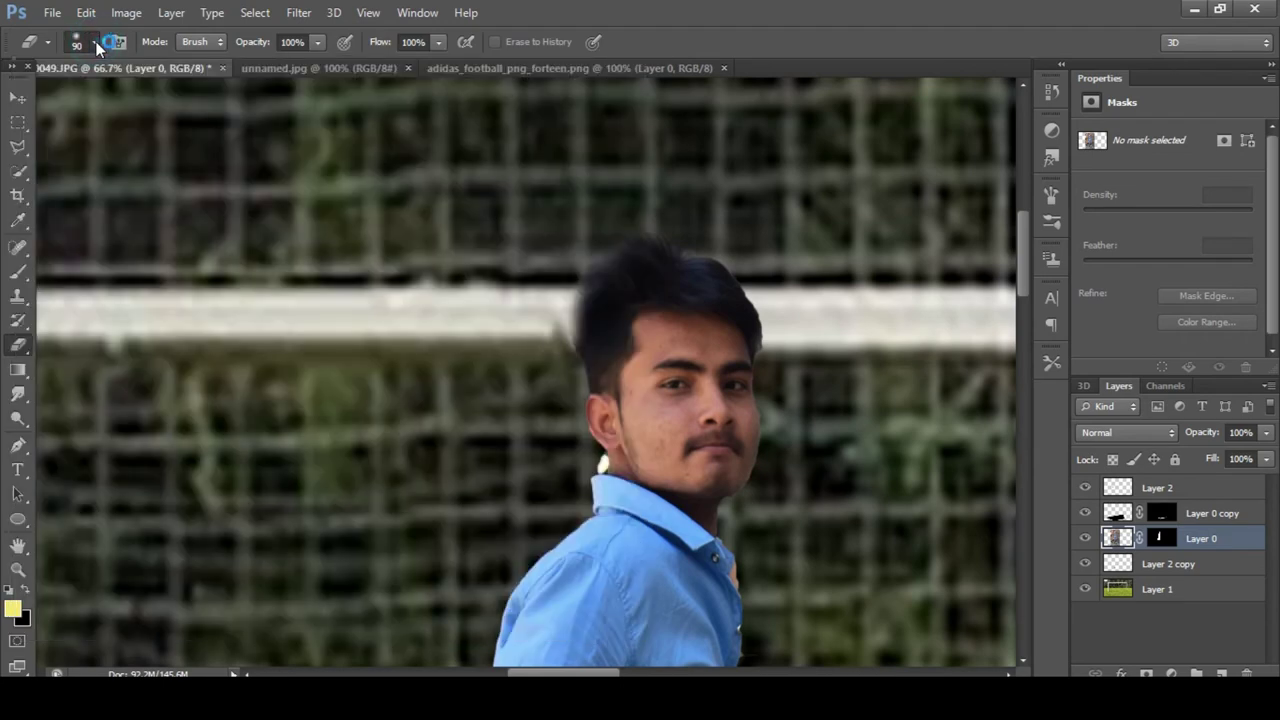
{"action": "left_click", "coordinate": [97, 45]}
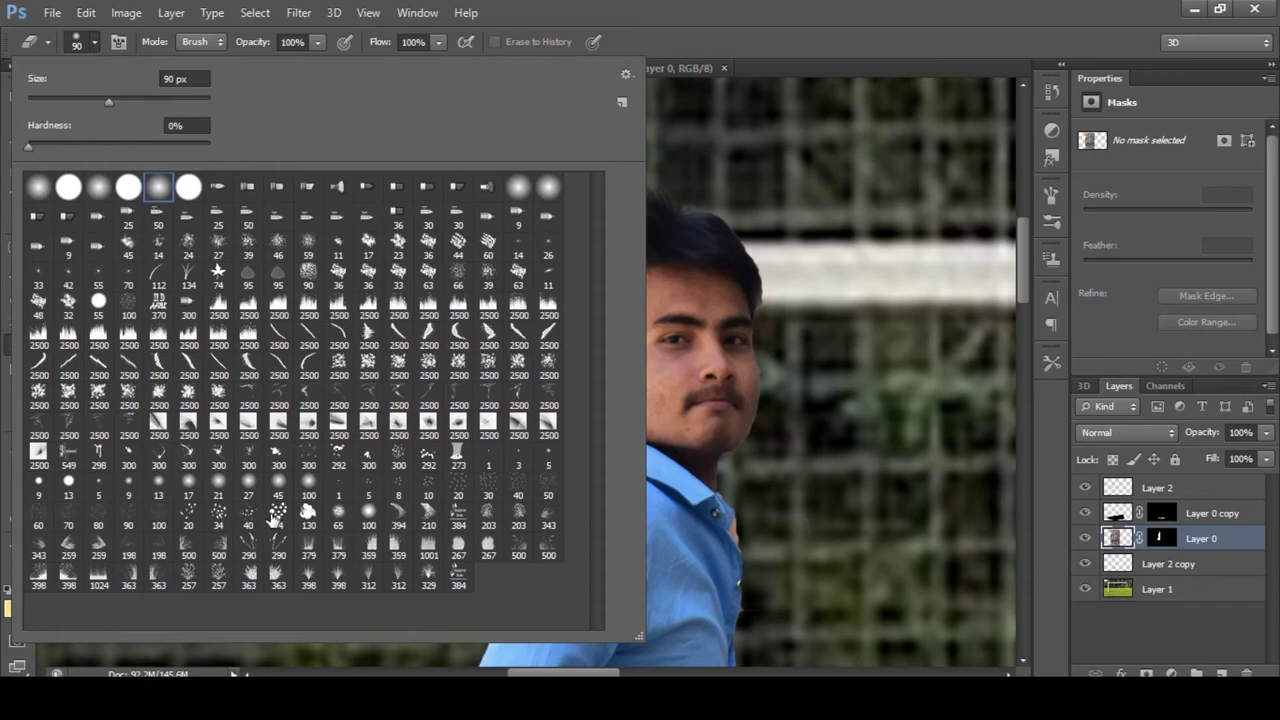
{"action": "left_click", "coordinate": [271, 515]}
{"action": "left_click", "coordinate": [865, 181]}
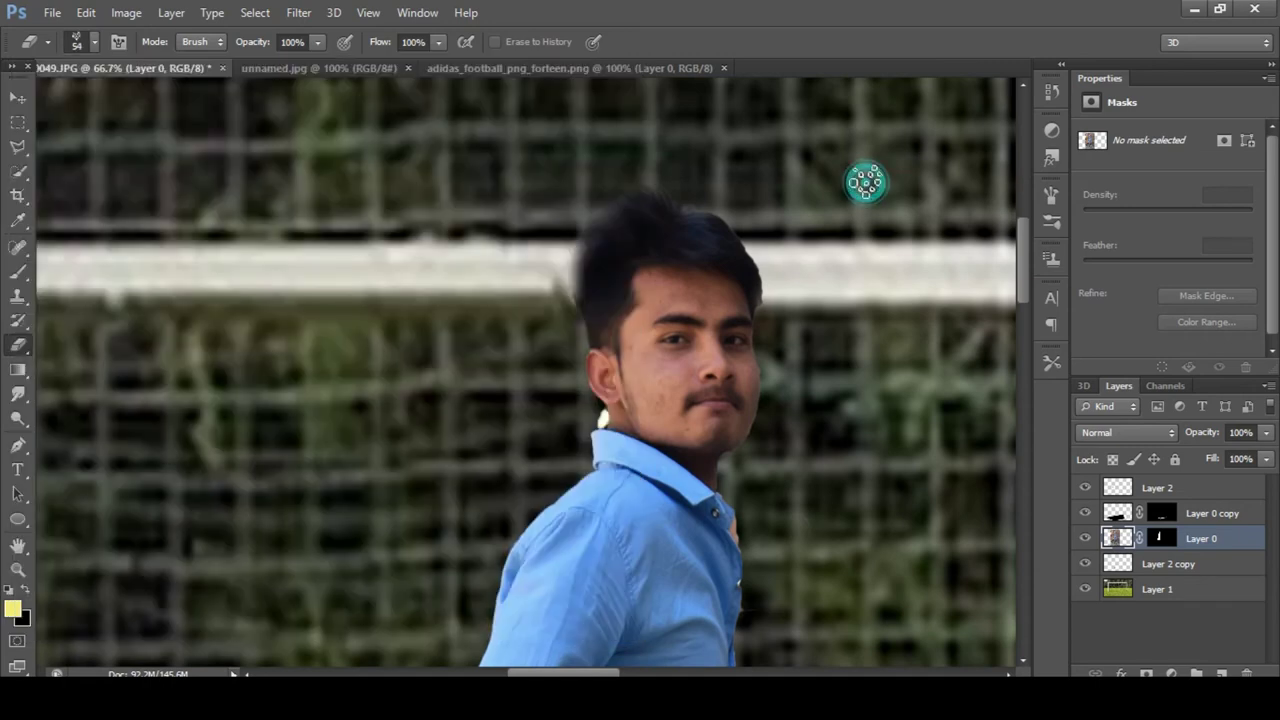
{"action": "key", "text": "bracketleft"}
{"action": "key", "text": "bracketleft"}
{"action": "key", "text": "bracketleft"}
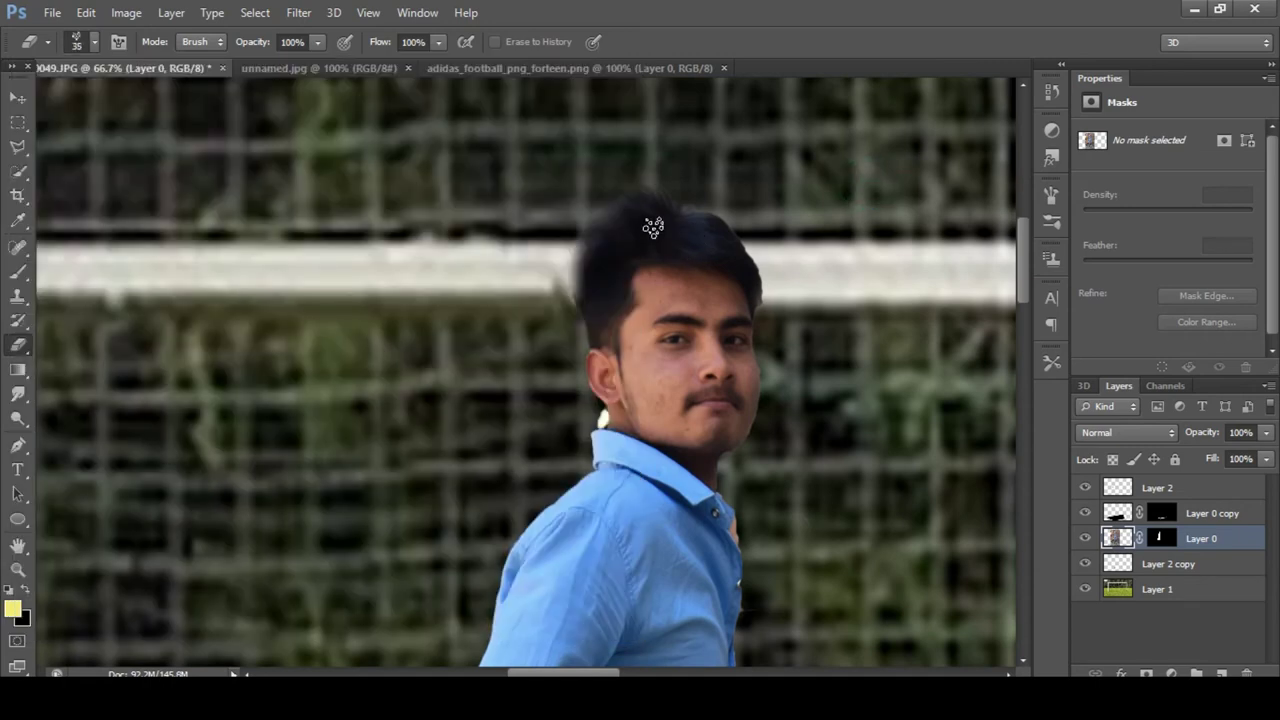
{"action": "left_click", "coordinate": [661, 216]}
{"action": "left_click", "coordinate": [86, 12]}
{"action": "left_click", "coordinate": [140, 48]}
Step: Smudge the top and right edges of the man's hair at 82% strength
{"action": "left_click", "coordinate": [17, 394]}
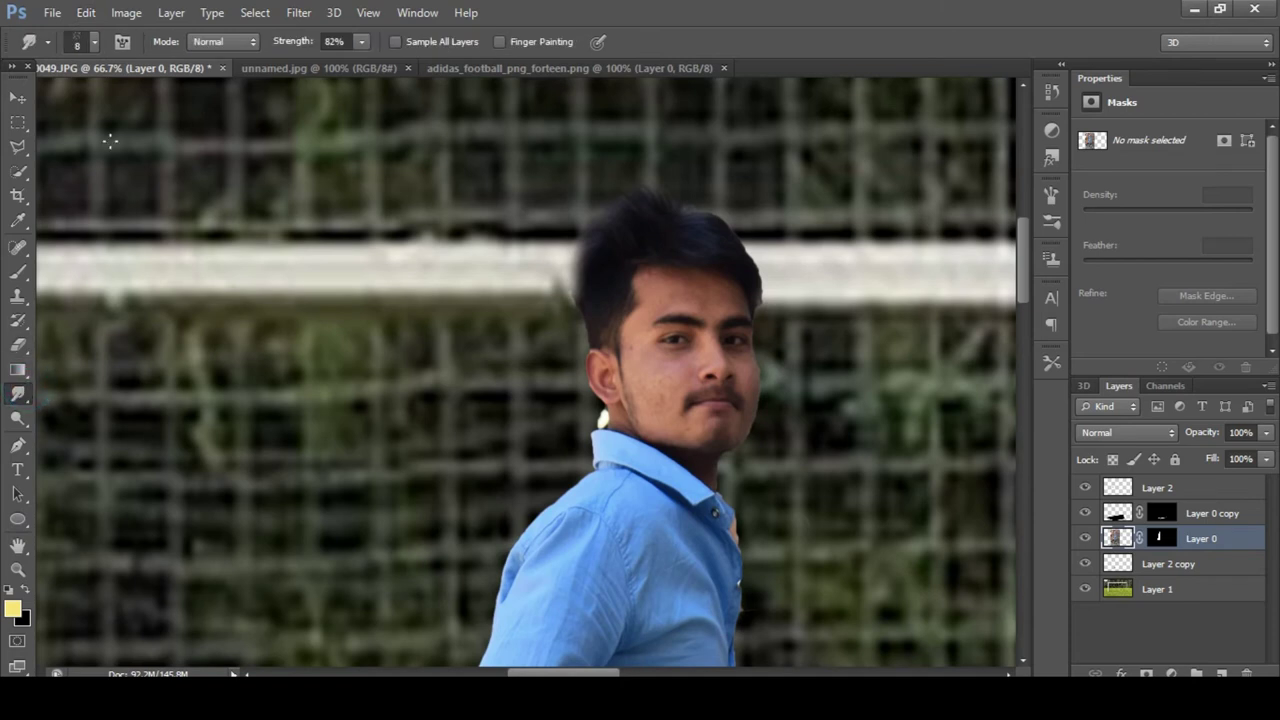
{"action": "left_click_drag", "start_coordinate": [665, 220], "coordinate": [648, 188]}
{"action": "left_click", "coordinate": [706, 229]}
{"action": "left_click", "coordinate": [724, 231]}
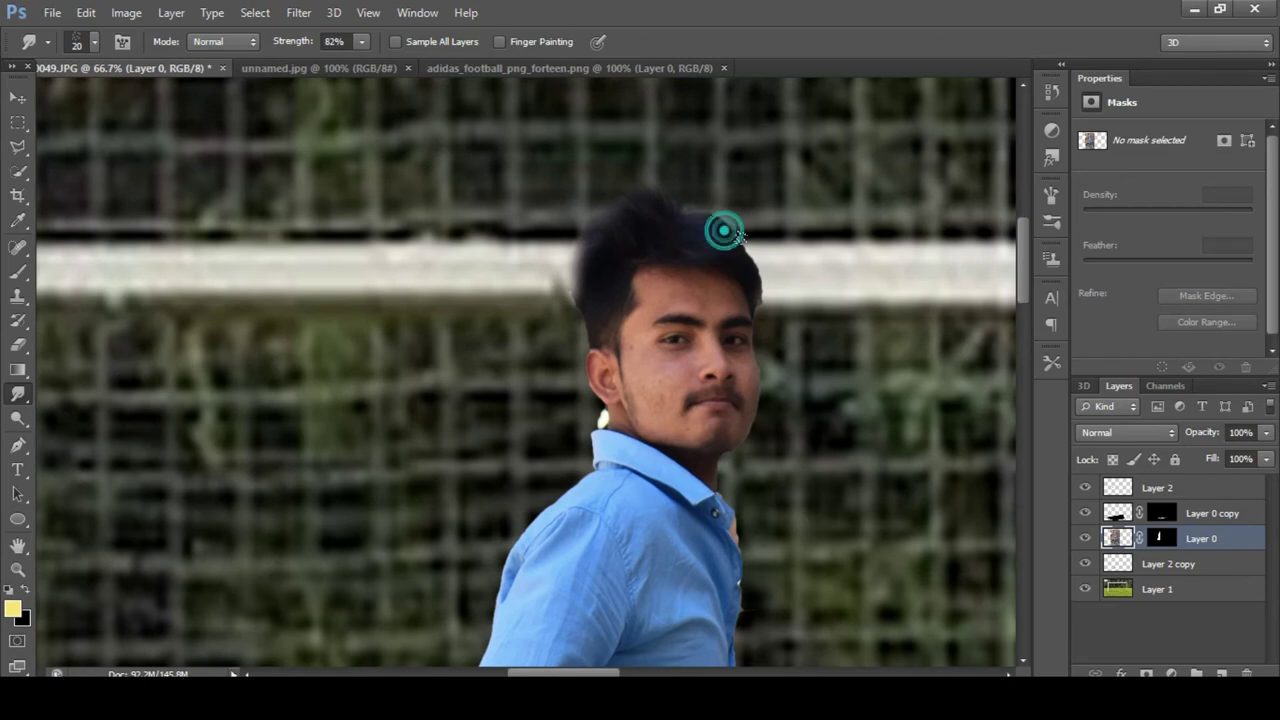
{"action": "left_click", "coordinate": [714, 229]}
{"action": "left_click", "coordinate": [726, 229]}
{"action": "left_click", "coordinate": [738, 257]}
{"action": "left_click", "coordinate": [758, 295]}
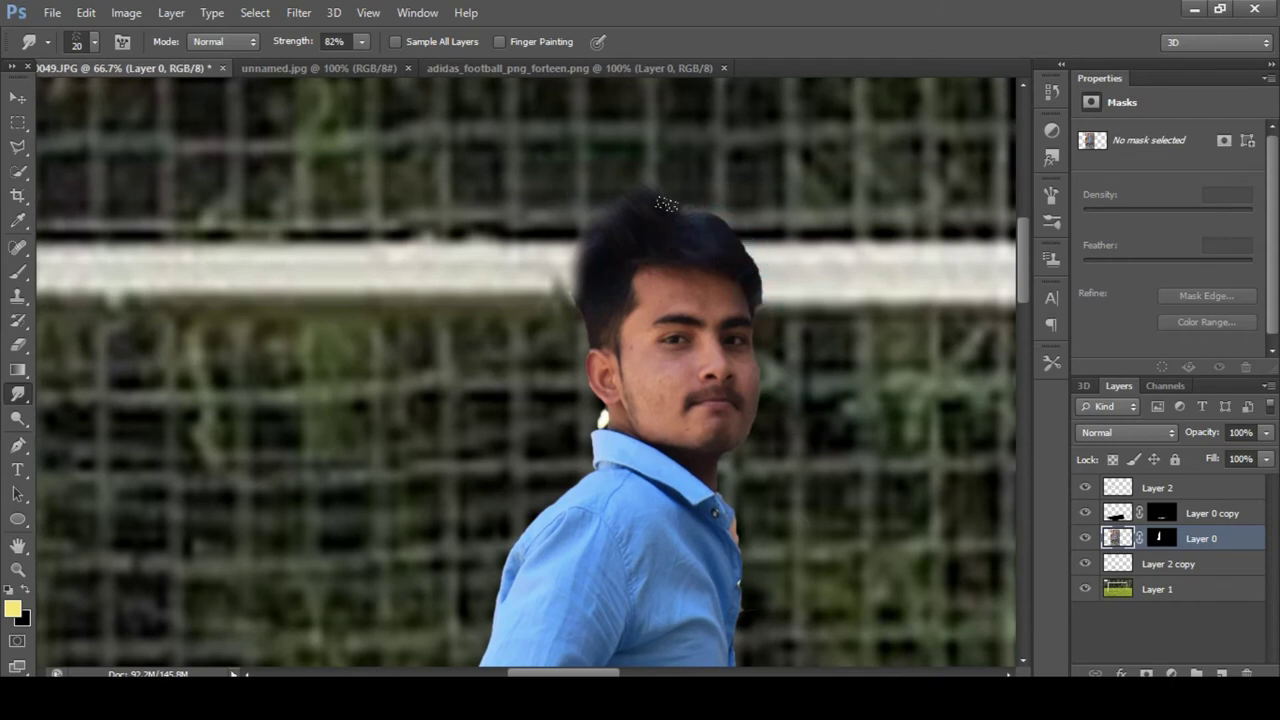
Step: Push the top and top-left hair tips outward into wispy strands
{"action": "left_click", "coordinate": [654, 198]}
{"action": "left_click_drag", "start_coordinate": [652, 193], "coordinate": [658, 197]}
{"action": "left_click", "coordinate": [657, 194]}
{"action": "left_click", "coordinate": [660, 208]}
{"action": "left_click", "coordinate": [648, 207]}
{"action": "left_click", "coordinate": [634, 214]}
{"action": "left_click", "coordinate": [623, 229]}
Step: Blend the right side and top of the hair into the net background
{"action": "left_click", "coordinate": [602, 242]}
{"action": "left_click", "coordinate": [747, 272]}
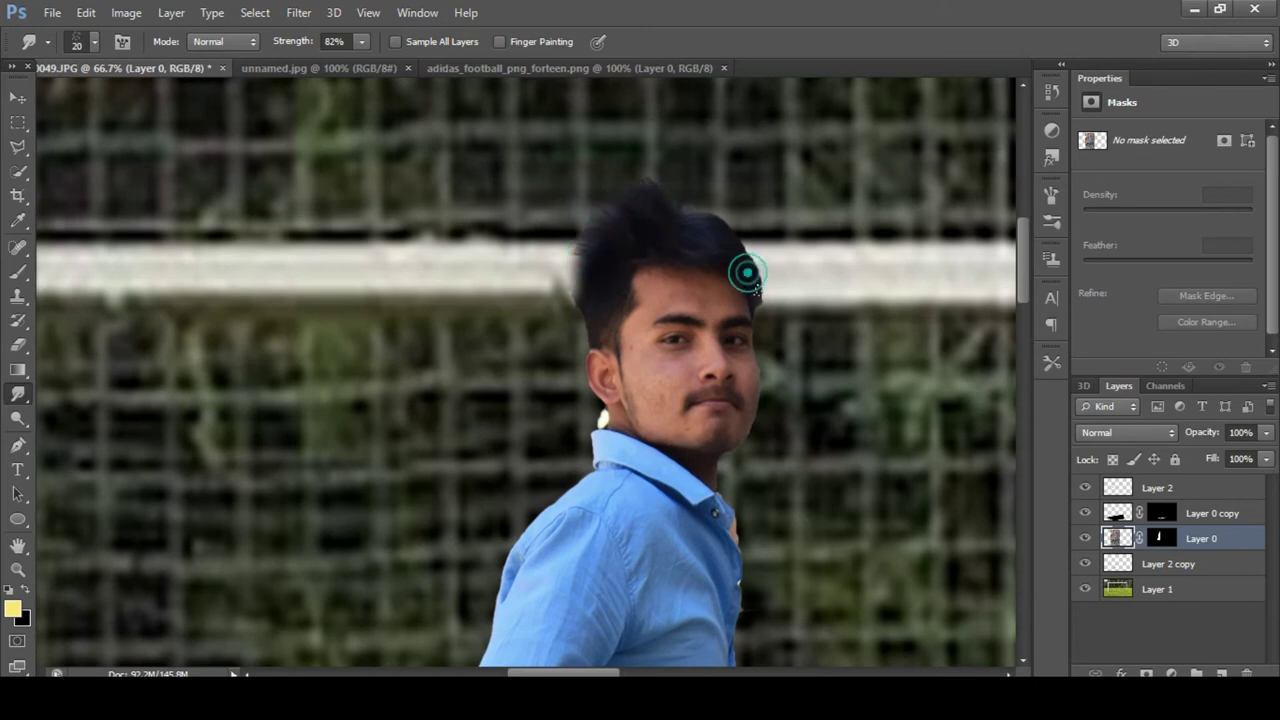
{"action": "left_click", "coordinate": [730, 248]}
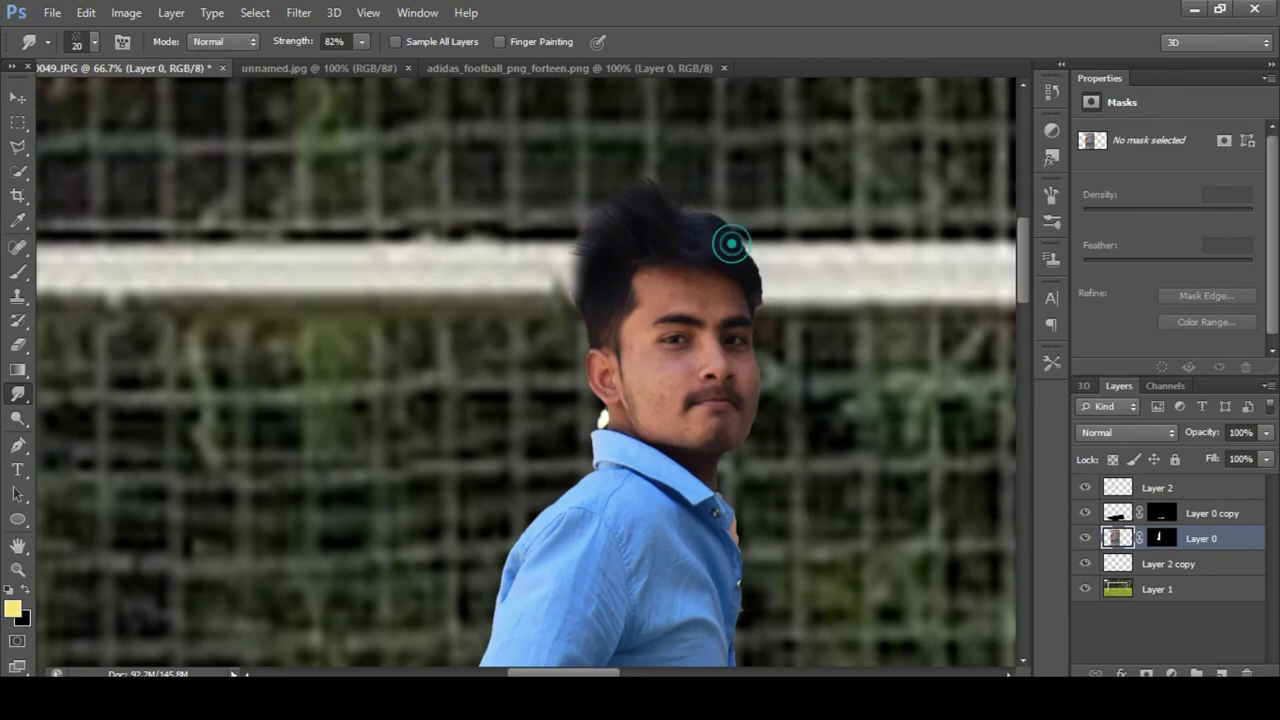
{"action": "left_click", "coordinate": [734, 250]}
{"action": "left_click", "coordinate": [685, 210]}
{"action": "left_click", "coordinate": [672, 207]}
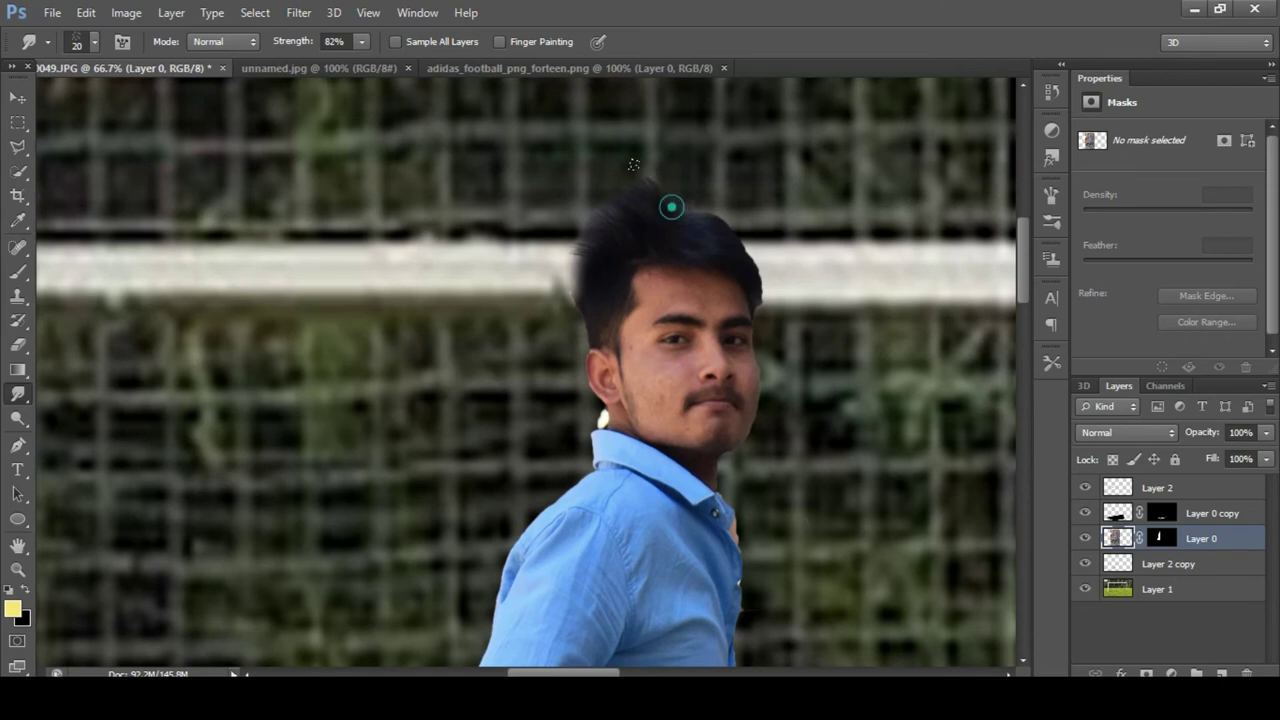
Step: Soften the left and top-left hair edges into the background
{"action": "left_click", "coordinate": [602, 257]}
{"action": "left_click", "coordinate": [577, 278]}
{"action": "left_click", "coordinate": [578, 283]}
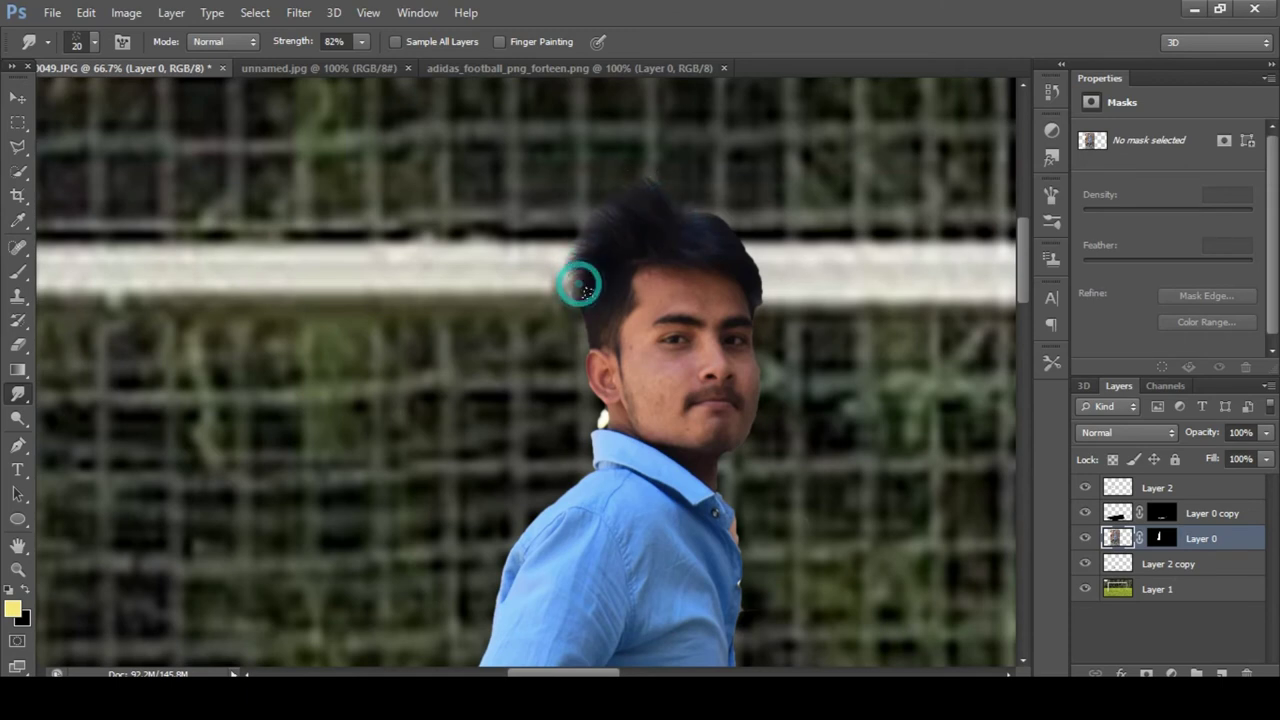
{"action": "left_click", "coordinate": [584, 293]}
{"action": "left_click", "coordinate": [572, 236]}
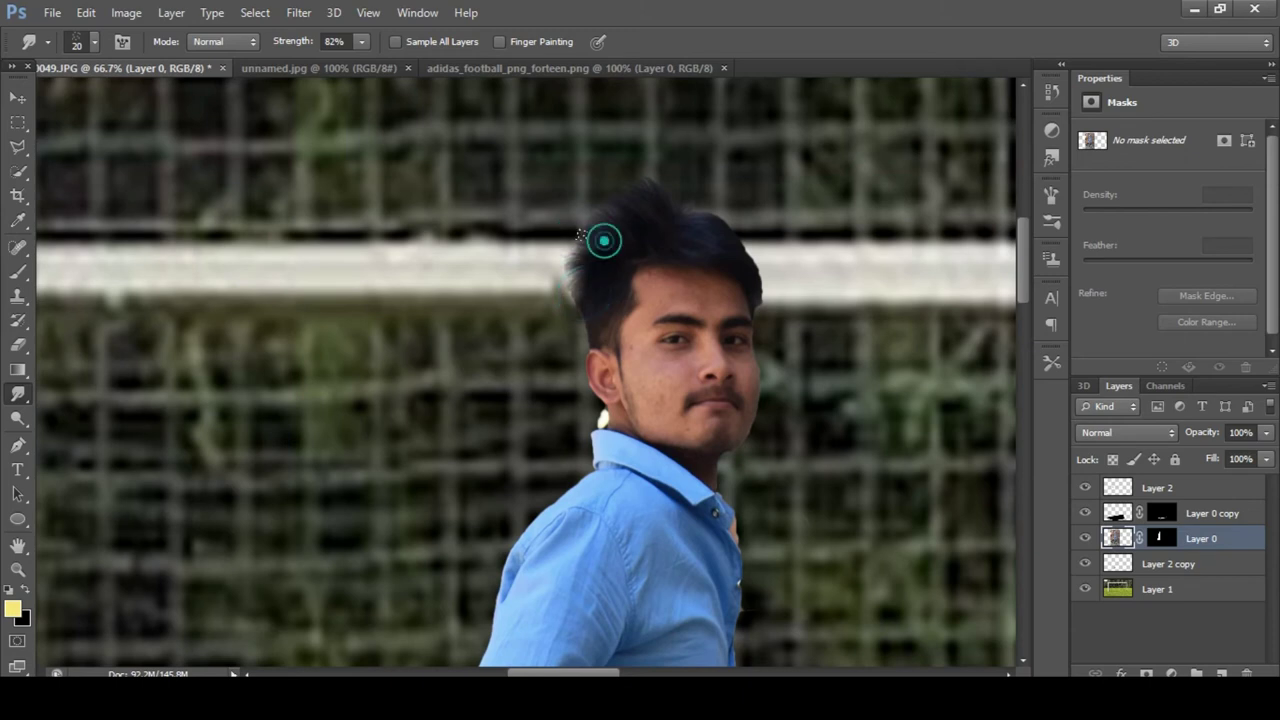
{"action": "left_click", "coordinate": [627, 221]}
{"action": "scroll", "coordinate": [606, 302], "scroll_direction": "down", "scroll_amount": 1}
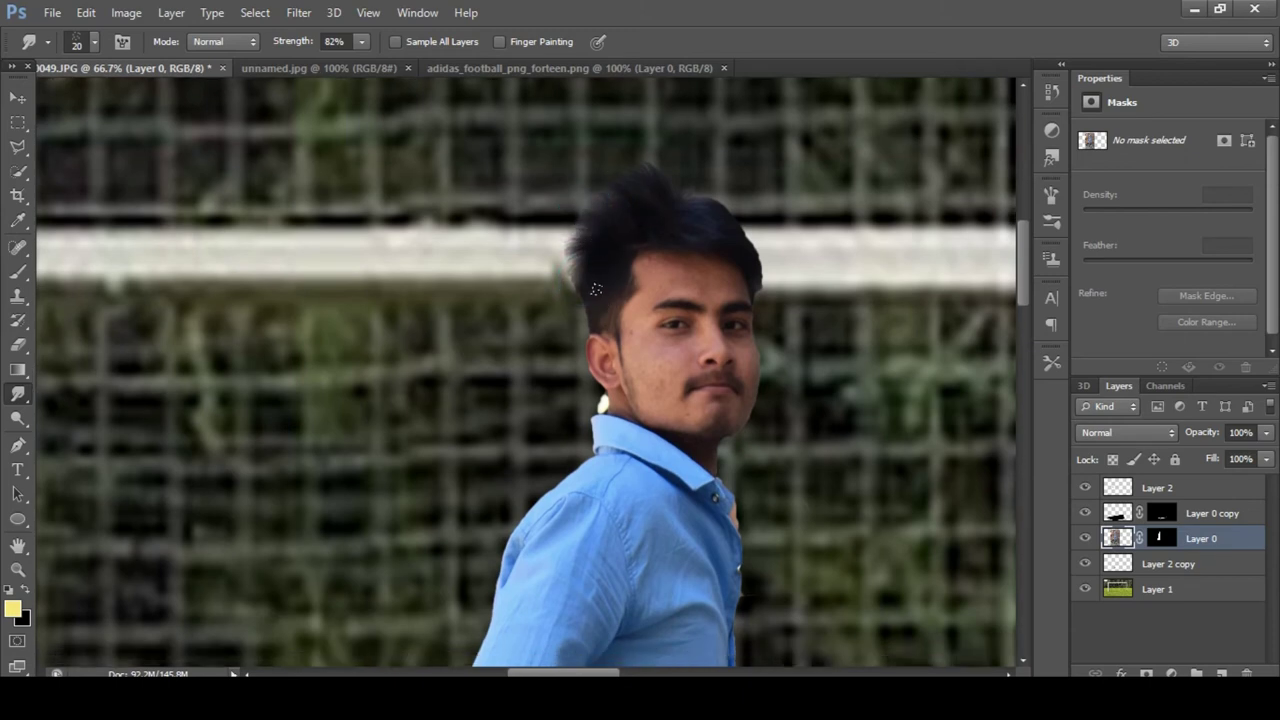
{"action": "left_click", "coordinate": [613, 250]}
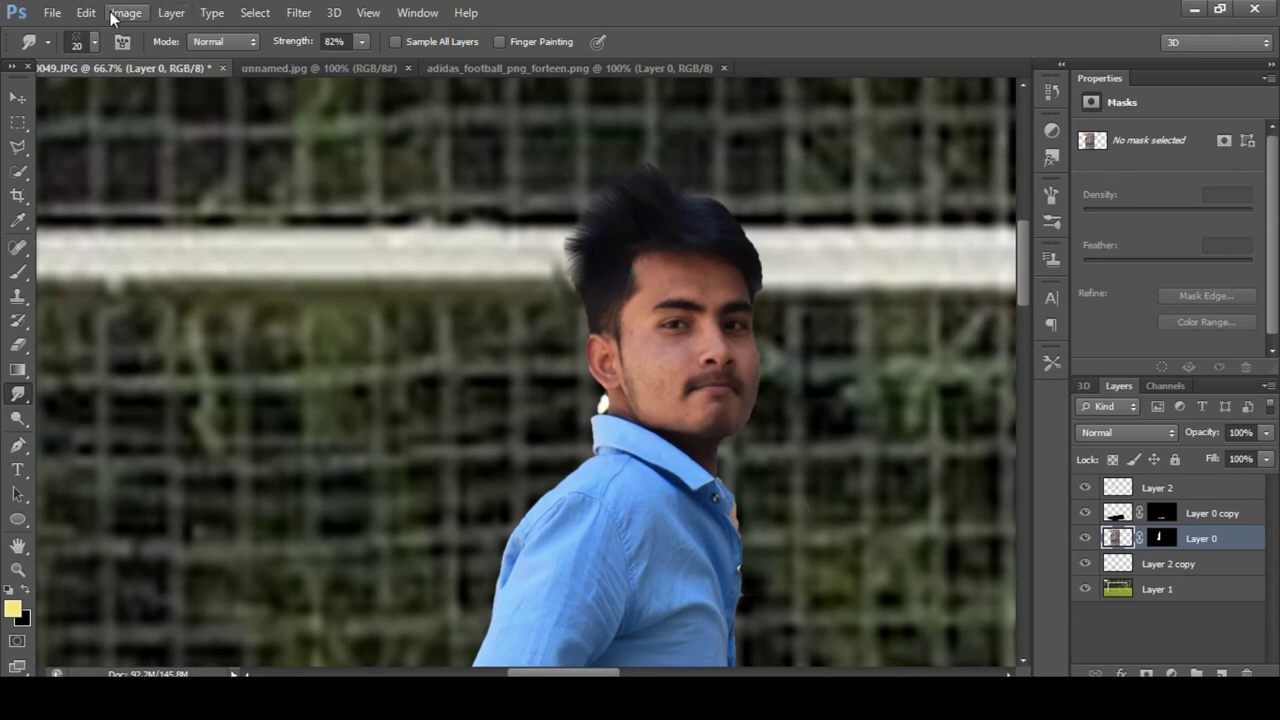
Step: Undo the last stray smudge stroke with Edit > Step Backward
{"action": "left_click", "coordinate": [86, 13]}
{"action": "left_click", "coordinate": [113, 51]}
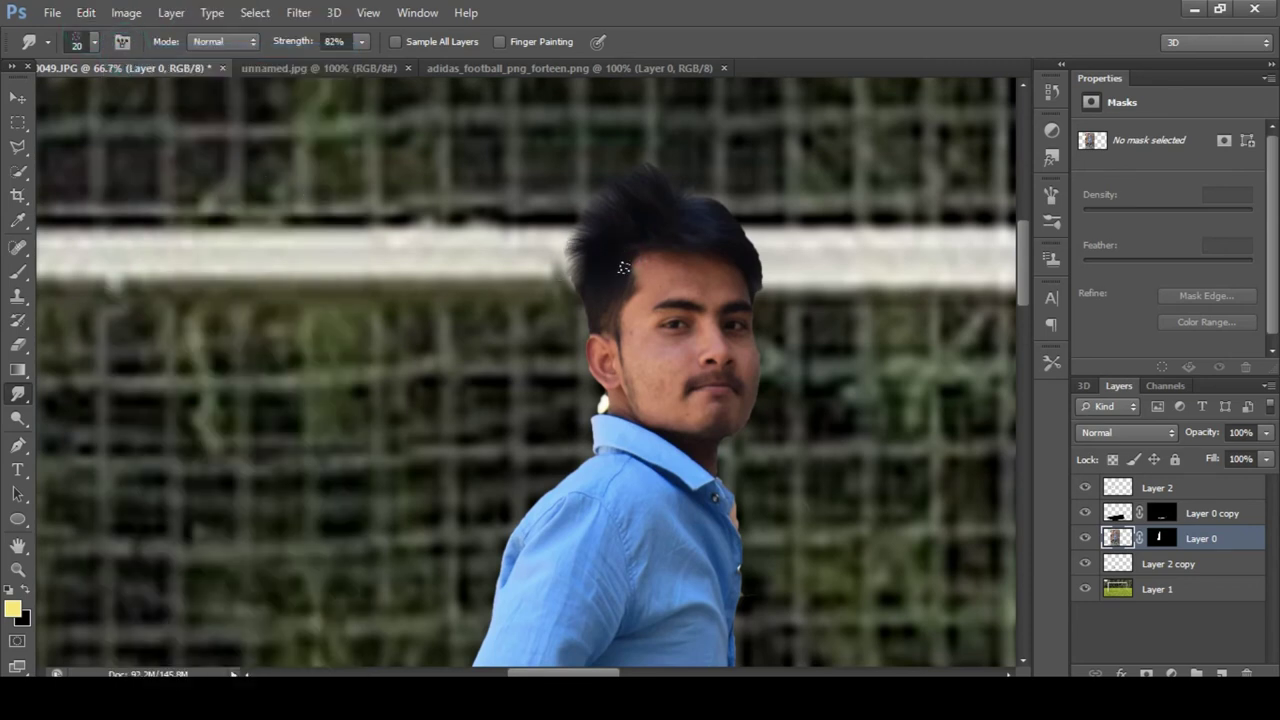
{"action": "scroll", "coordinate": [620, 267], "scroll_direction": "down", "scroll_amount": 3}
{"action": "scroll", "coordinate": [672, 318], "scroll_direction": "down", "scroll_amount": 1}
{"action": "scroll", "coordinate": [495, 321], "scroll_direction": "down", "scroll_amount": 1}
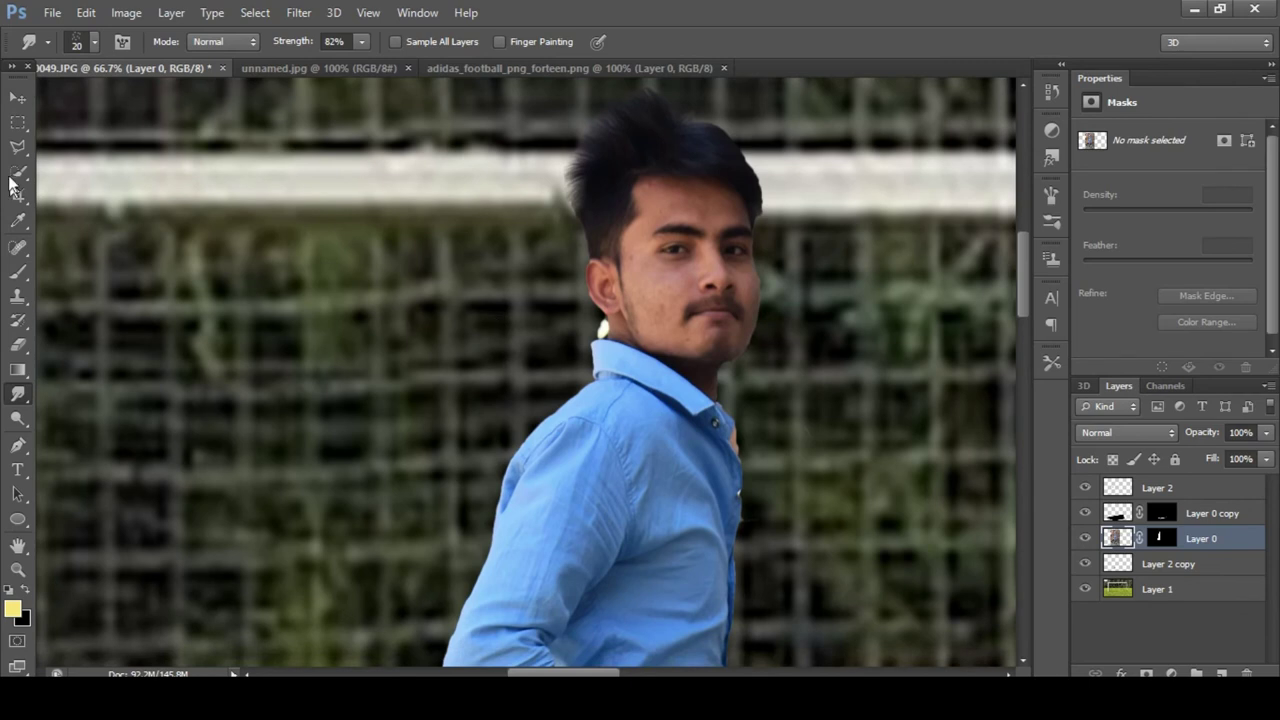
Step: Switch to the Eraser with a hard round brush
{"action": "left_click", "coordinate": [18, 345]}
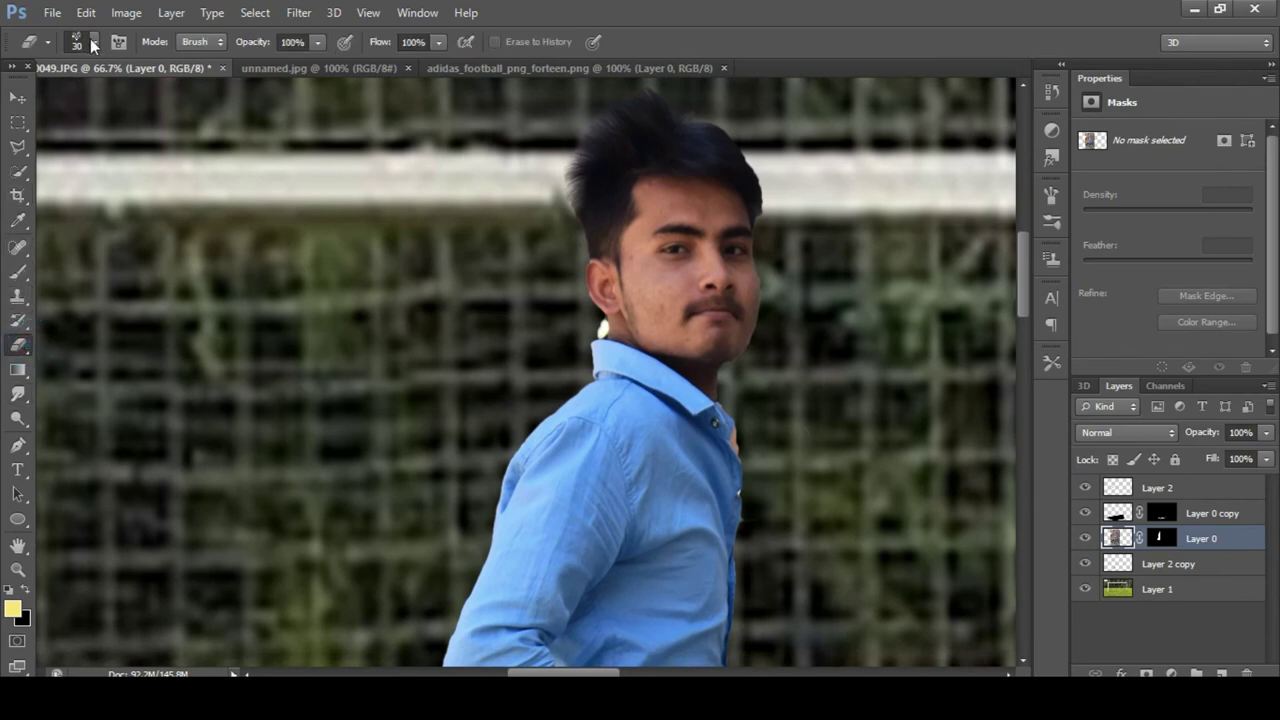
{"action": "right_click", "coordinate": [141, 136]}
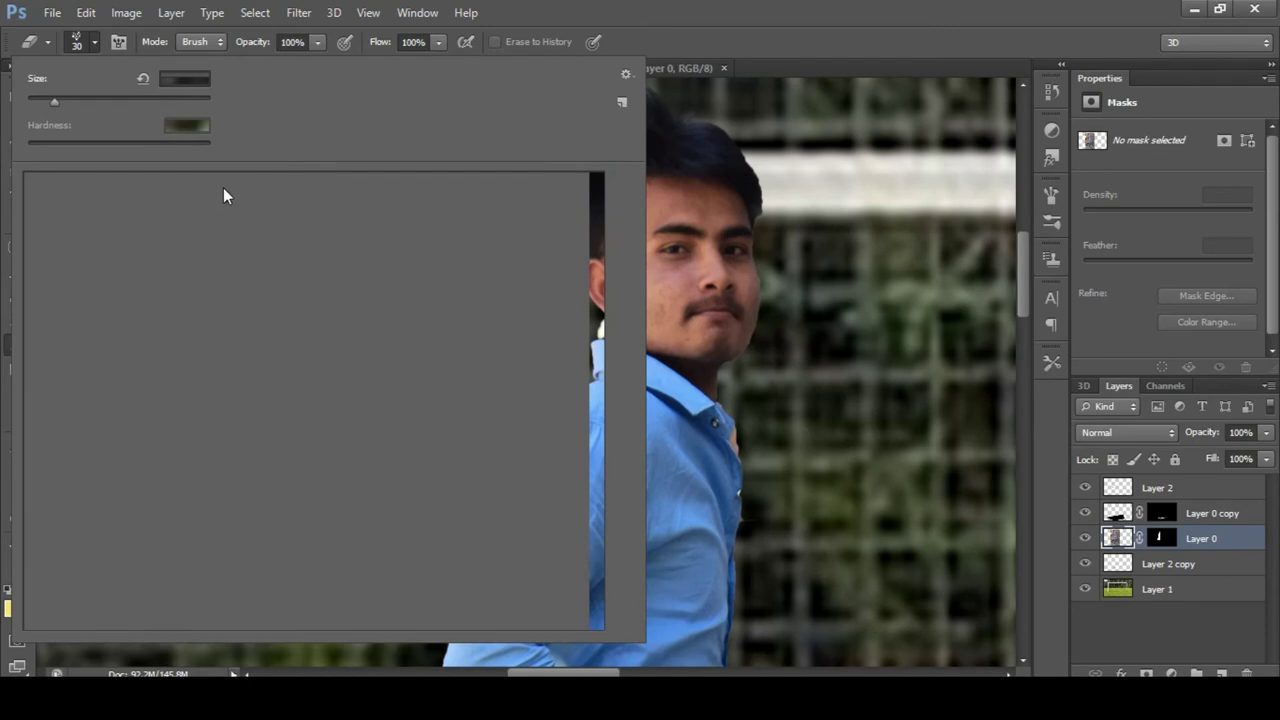
{"action": "left_click", "coordinate": [188, 186]}
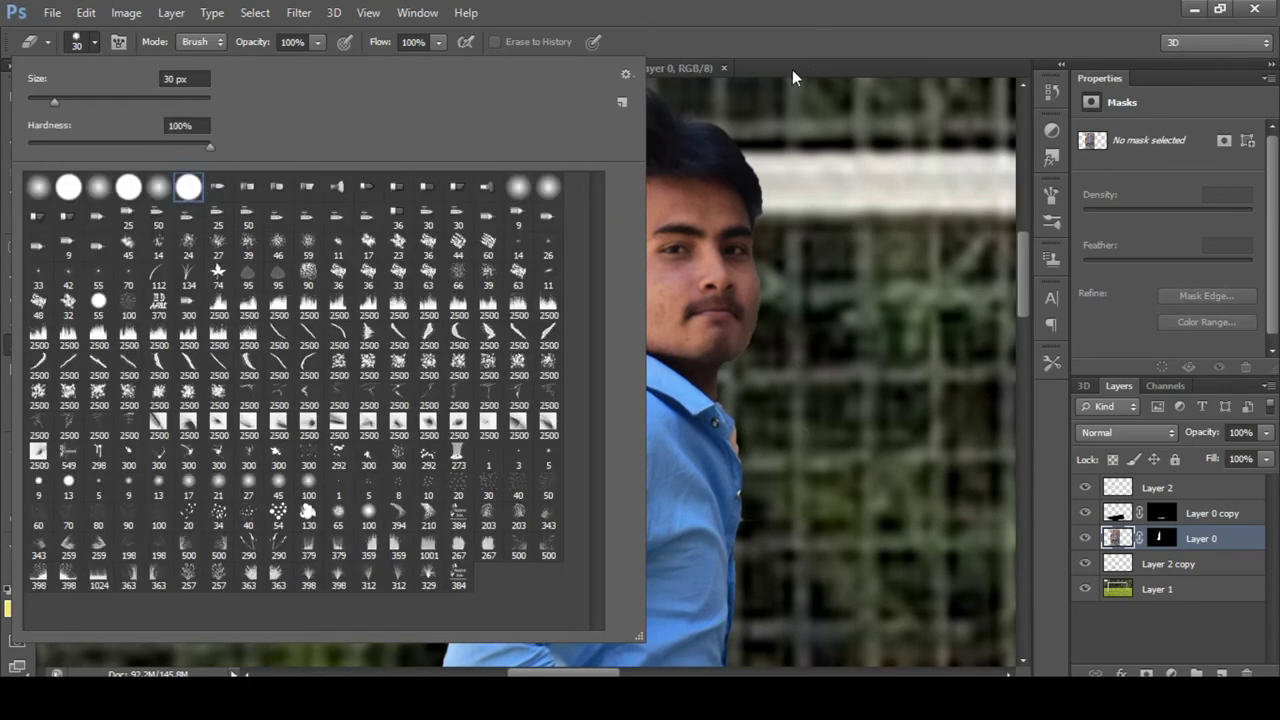
{"action": "left_click", "coordinate": [818, 152]}
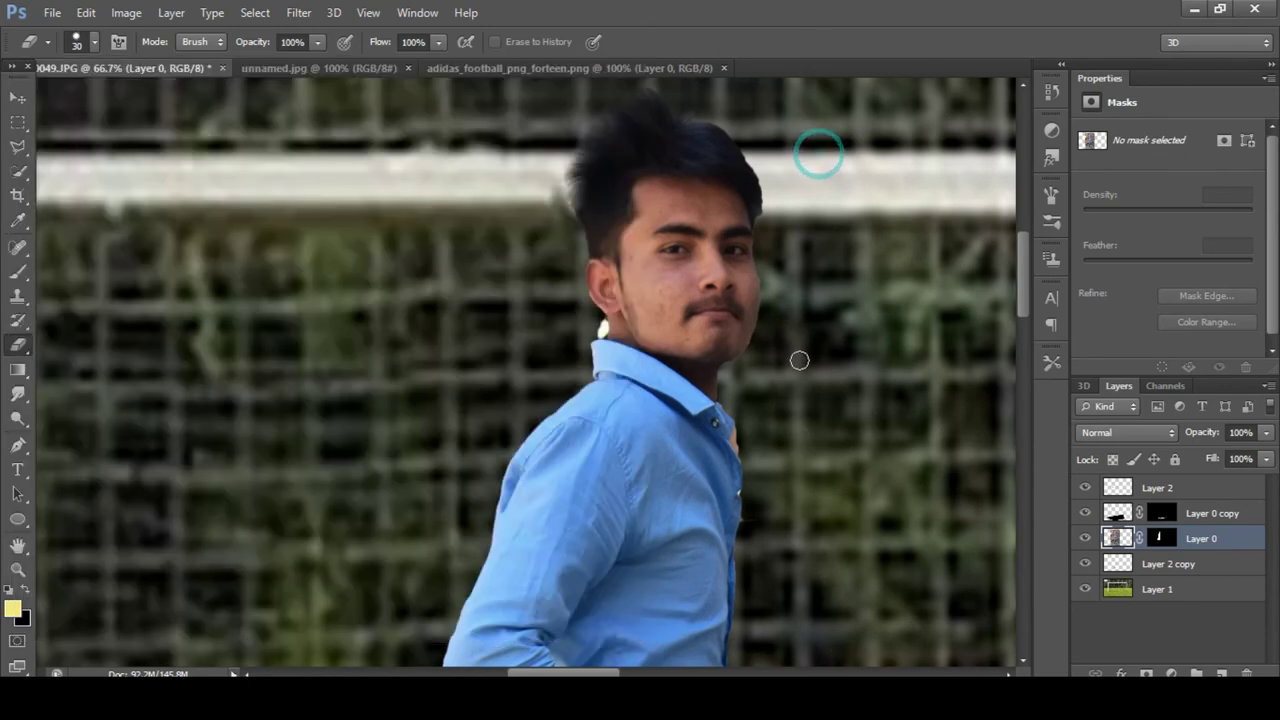
Step: Erase leftover fringe along the collar, around the neck and beside the face
{"action": "left_click", "coordinate": [741, 437]}
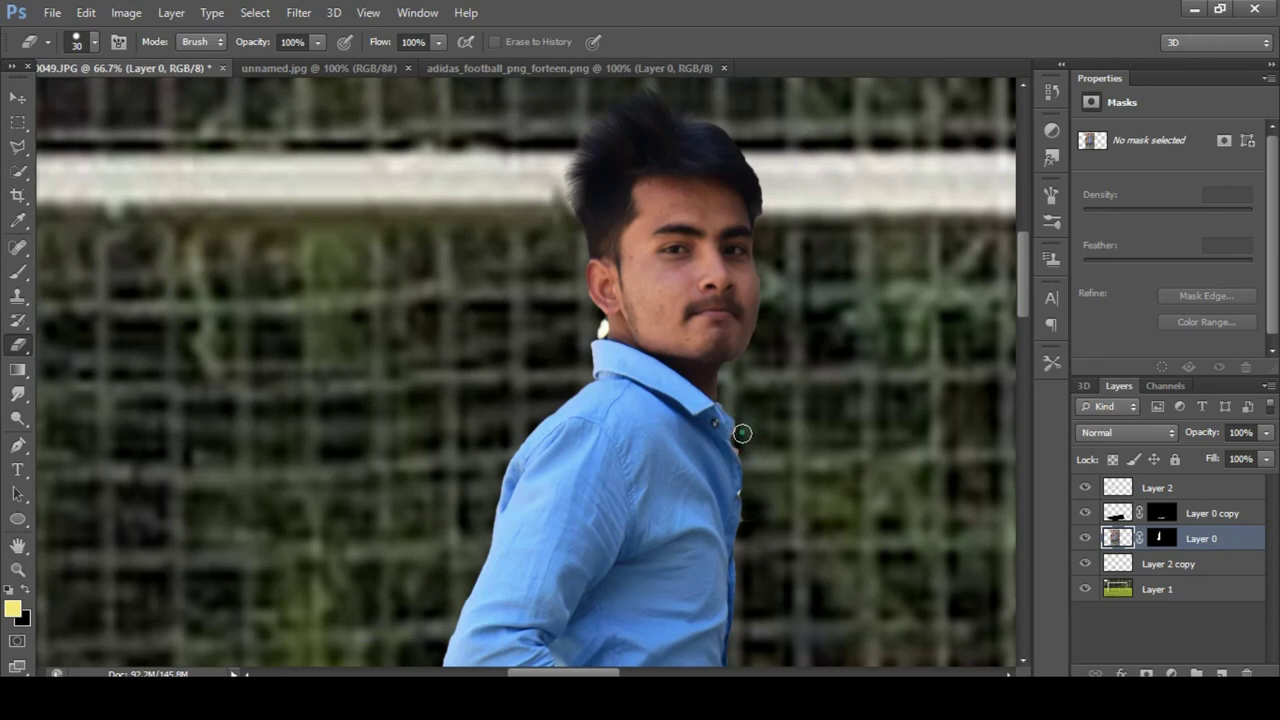
{"action": "left_click", "coordinate": [741, 437]}
{"action": "left_click", "coordinate": [802, 428]}
{"action": "left_click", "coordinate": [597, 326]}
{"action": "left_click", "coordinate": [598, 324]}
{"action": "left_click", "coordinate": [598, 328]}
{"action": "left_click", "coordinate": [594, 328]}
{"action": "left_click", "coordinate": [769, 279]}
Step: Erase along the jeans edge, then undo the accidental stroke
{"action": "scroll", "coordinate": [823, 340], "scroll_direction": "down", "scroll_amount": 2}
{"action": "scroll", "coordinate": [794, 346], "scroll_direction": "down", "scroll_amount": 3}
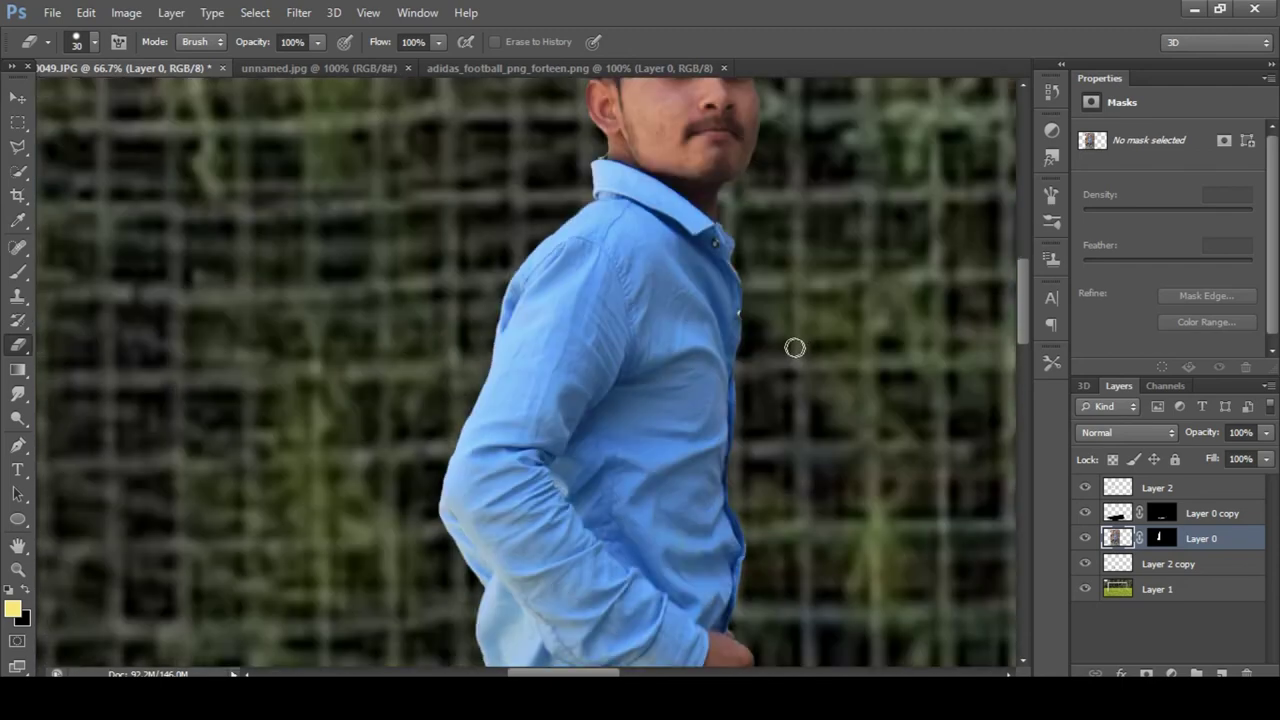
{"action": "scroll", "coordinate": [782, 385], "scroll_direction": "down", "scroll_amount": 2}
{"action": "scroll", "coordinate": [740, 390], "scroll_direction": "down", "scroll_amount": 2}
{"action": "scroll", "coordinate": [681, 449], "scroll_direction": "down", "scroll_amount": 2}
{"action": "scroll", "coordinate": [592, 469], "scroll_direction": "down", "scroll_amount": 2}
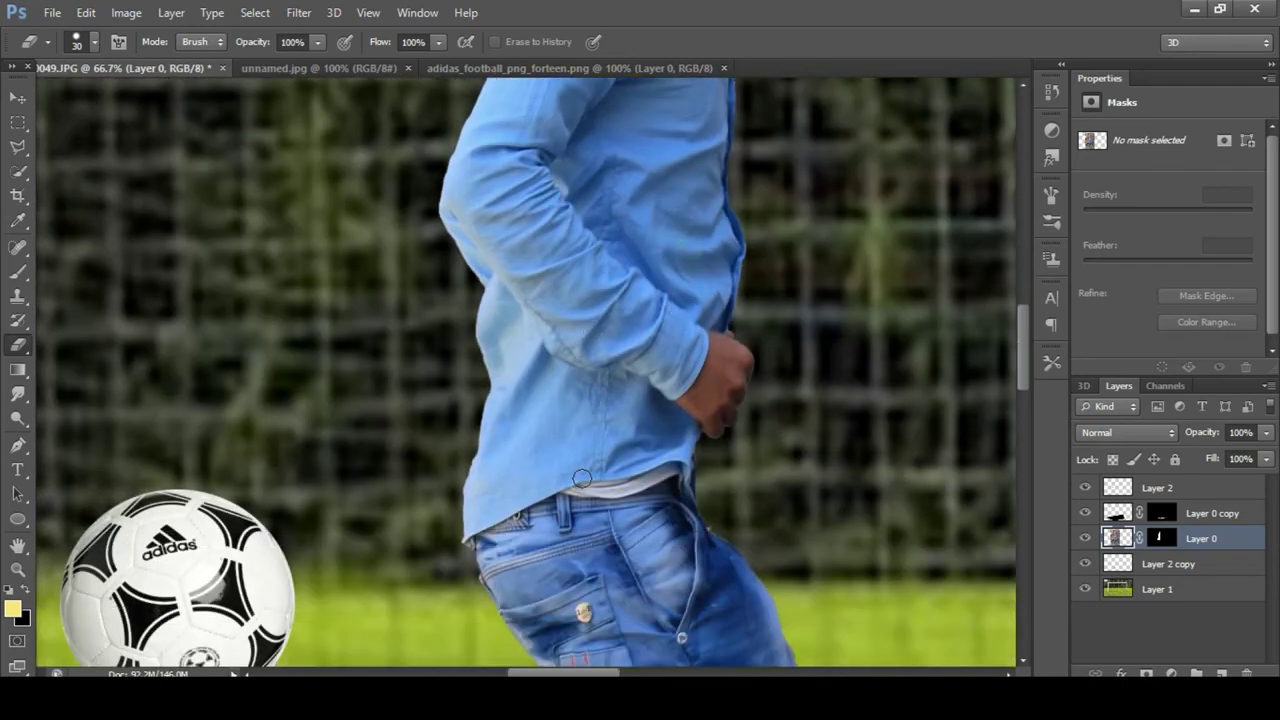
{"action": "scroll", "coordinate": [569, 488], "scroll_direction": "down", "scroll_amount": 2}
{"action": "scroll", "coordinate": [566, 485], "scroll_direction": "down", "scroll_amount": 2}
{"action": "scroll", "coordinate": [613, 499], "scroll_direction": "down", "scroll_amount": 2}
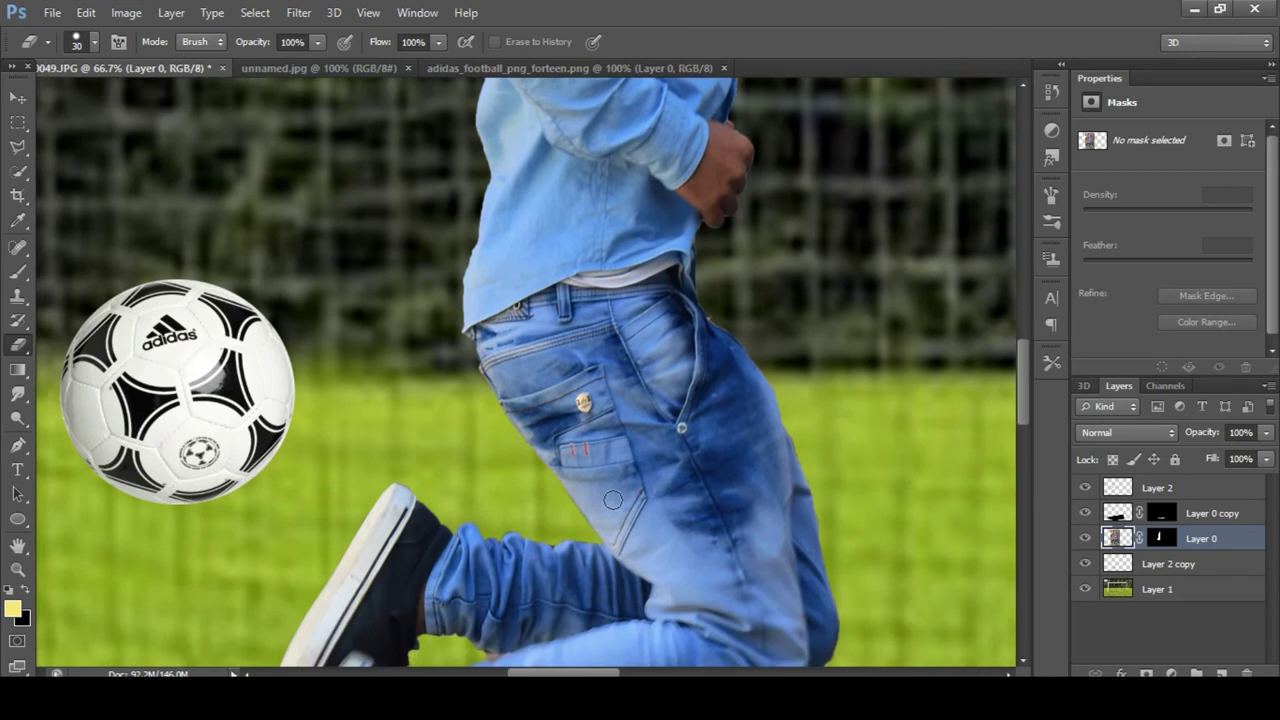
{"action": "scroll", "coordinate": [601, 503], "scroll_direction": "down", "scroll_amount": 2}
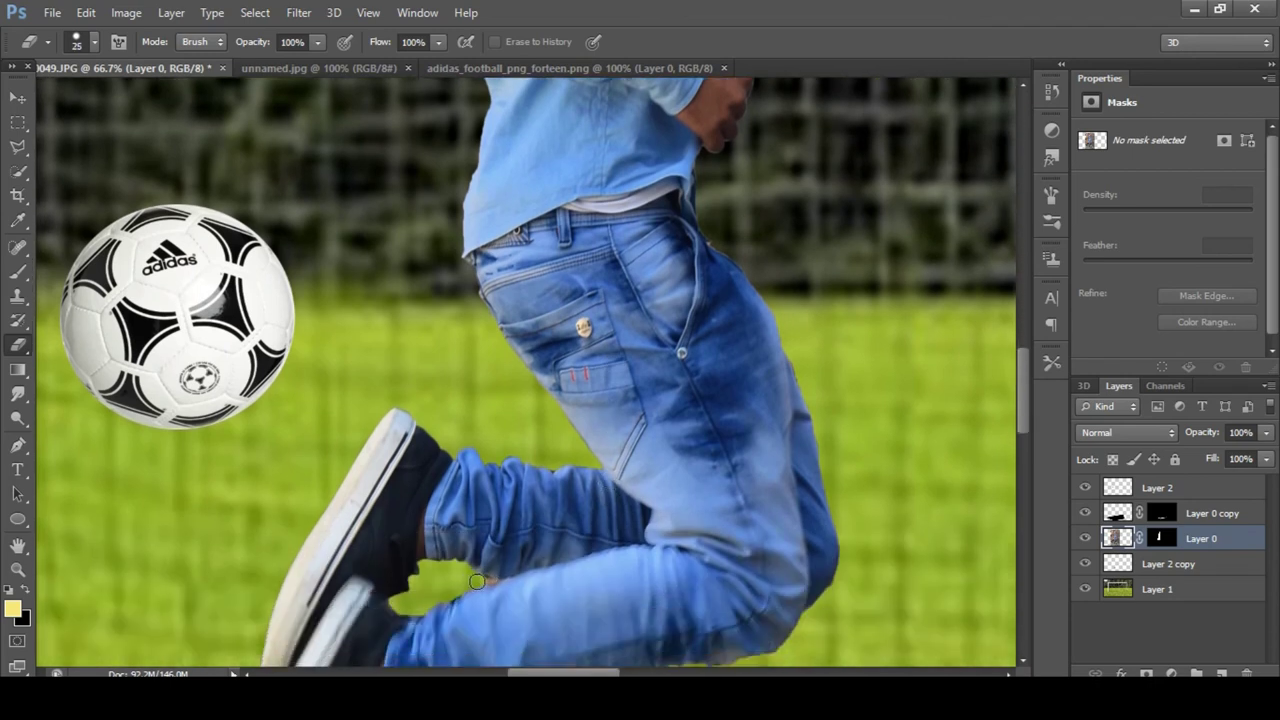
{"action": "left_click_drag", "start_coordinate": [484, 578], "coordinate": [488, 575]}
{"action": "key", "text": "ctrl+z"}
Step: Resize the eraser to 50 and clean fringe along the shoe edge
{"action": "scroll", "coordinate": [432, 596], "scroll_direction": "down", "scroll_amount": 2}
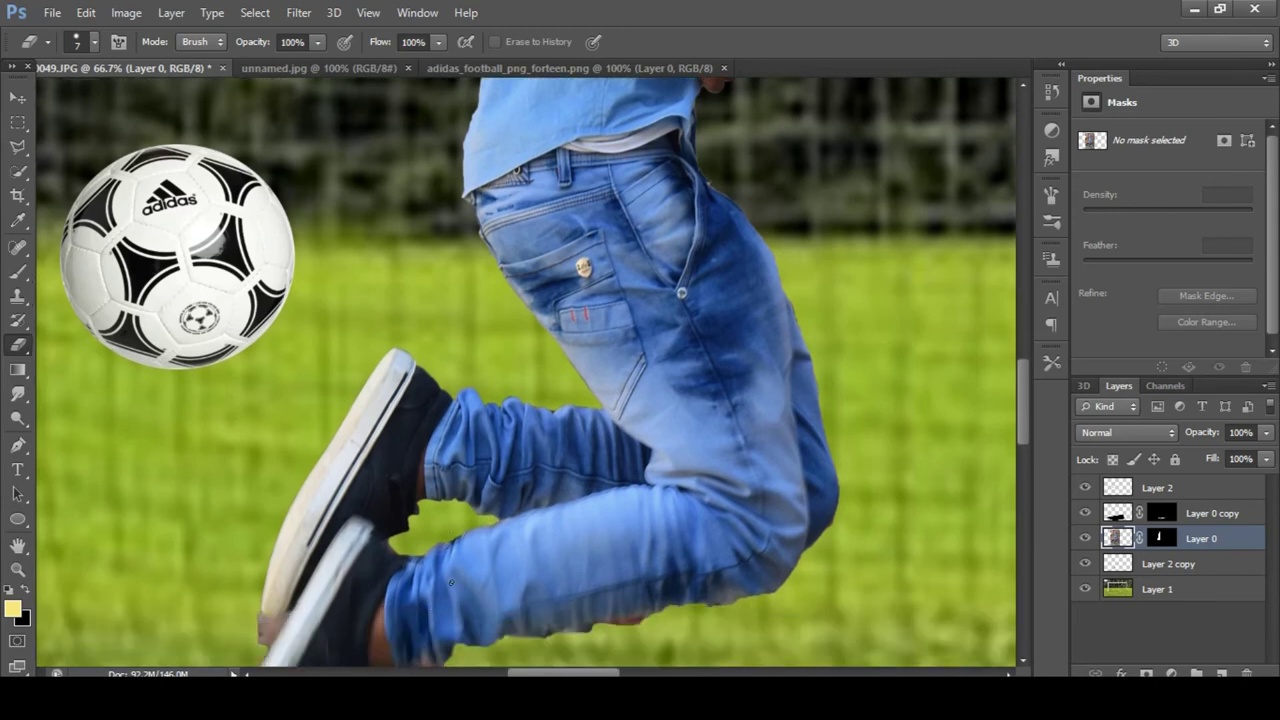
{"action": "scroll", "coordinate": [450, 585], "scroll_direction": "down", "scroll_amount": 2}
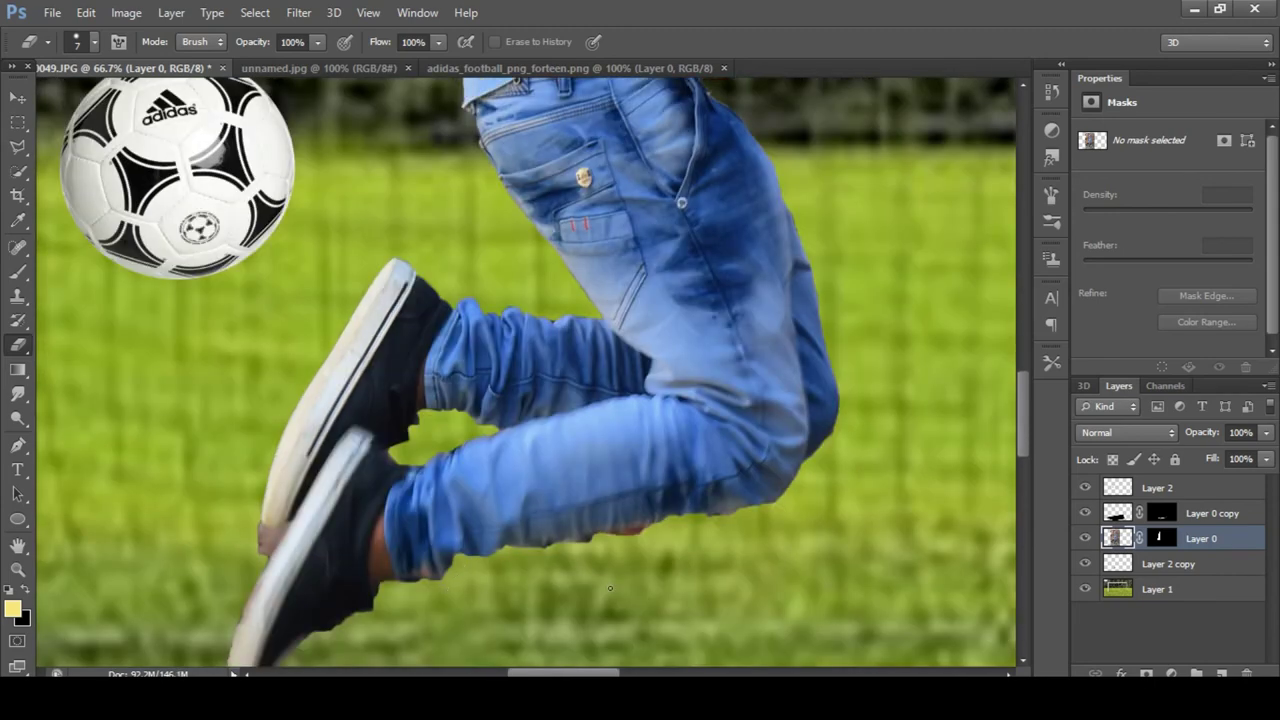
{"action": "key", "text": "bracketright"}
{"action": "key", "text": "bracketright"}
{"action": "key", "text": "bracketright"}
{"action": "key", "text": "bracketright"}
{"action": "key", "text": "bracketright"}
{"action": "key", "text": "bracketright"}
{"action": "key", "text": "bracketleft"}
{"action": "key", "text": "bracketleft"}
{"action": "left_click_drag", "start_coordinate": [260, 551], "coordinate": [269, 541]}
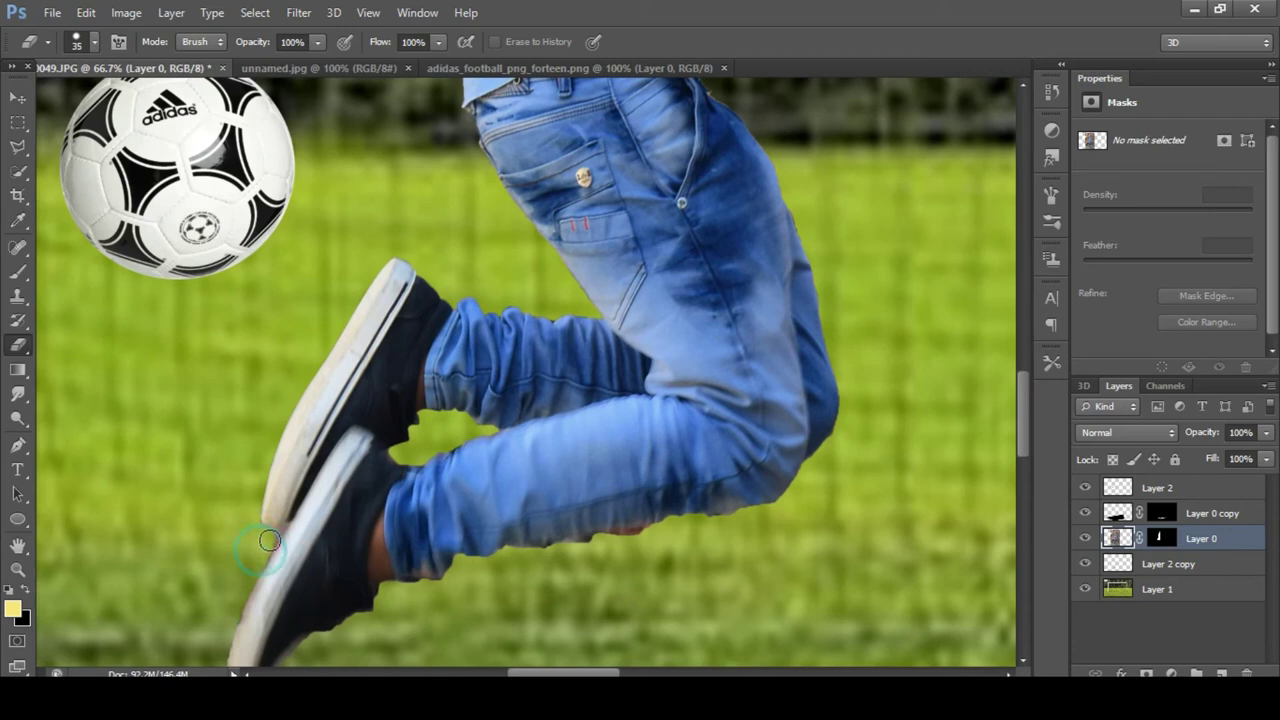
{"action": "left_click", "coordinate": [272, 535]}
{"action": "key", "text": "bracketleft"}
{"action": "left_click", "coordinate": [276, 530]}
{"action": "key", "text": "bracketleft"}
Step: At eraser size 35, clean fringe along the shoe sole and the jeans' lower edge
{"action": "scroll", "coordinate": [245, 589], "scroll_direction": "down", "scroll_amount": 1}
{"action": "scroll", "coordinate": [265, 600], "scroll_direction": "down", "scroll_amount": 1}
{"action": "scroll", "coordinate": [285, 609], "scroll_direction": "down", "scroll_amount": 1}
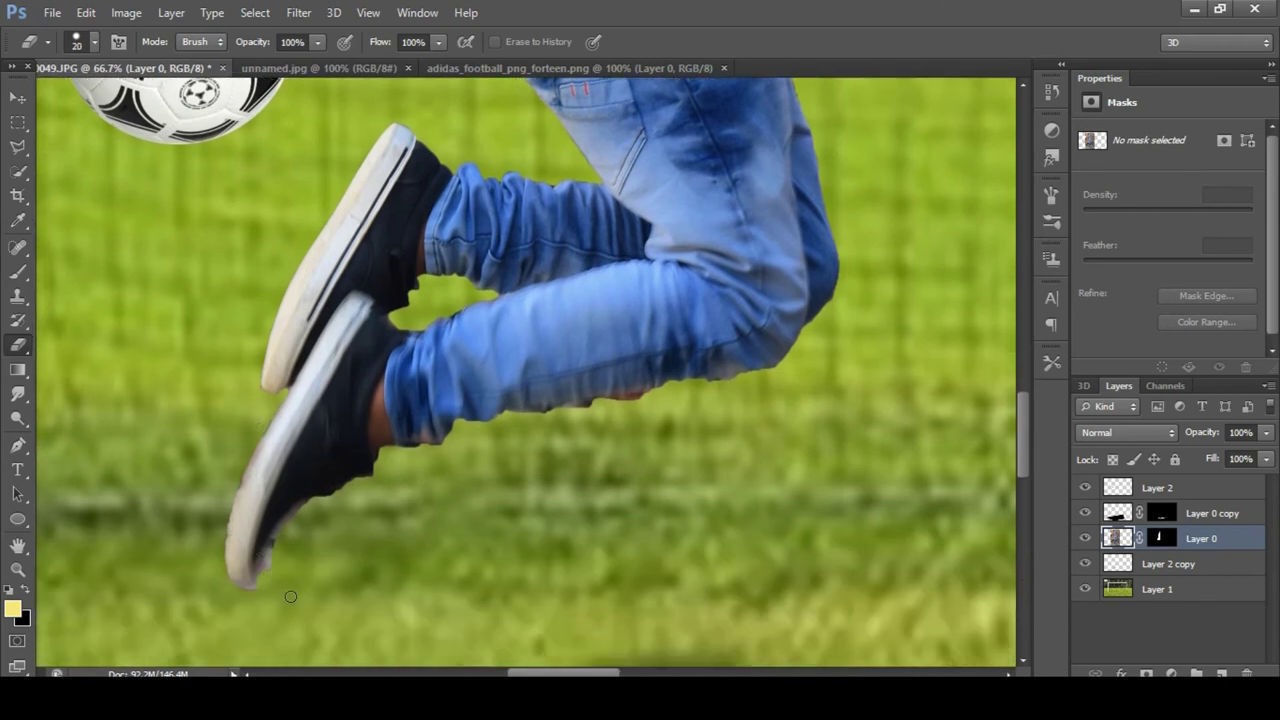
{"action": "key", "text": "bracketright"}
{"action": "key", "text": "bracketright"}
{"action": "key", "text": "bracketright"}
{"action": "left_click", "coordinate": [305, 510]}
{"action": "left_click", "coordinate": [305, 512]}
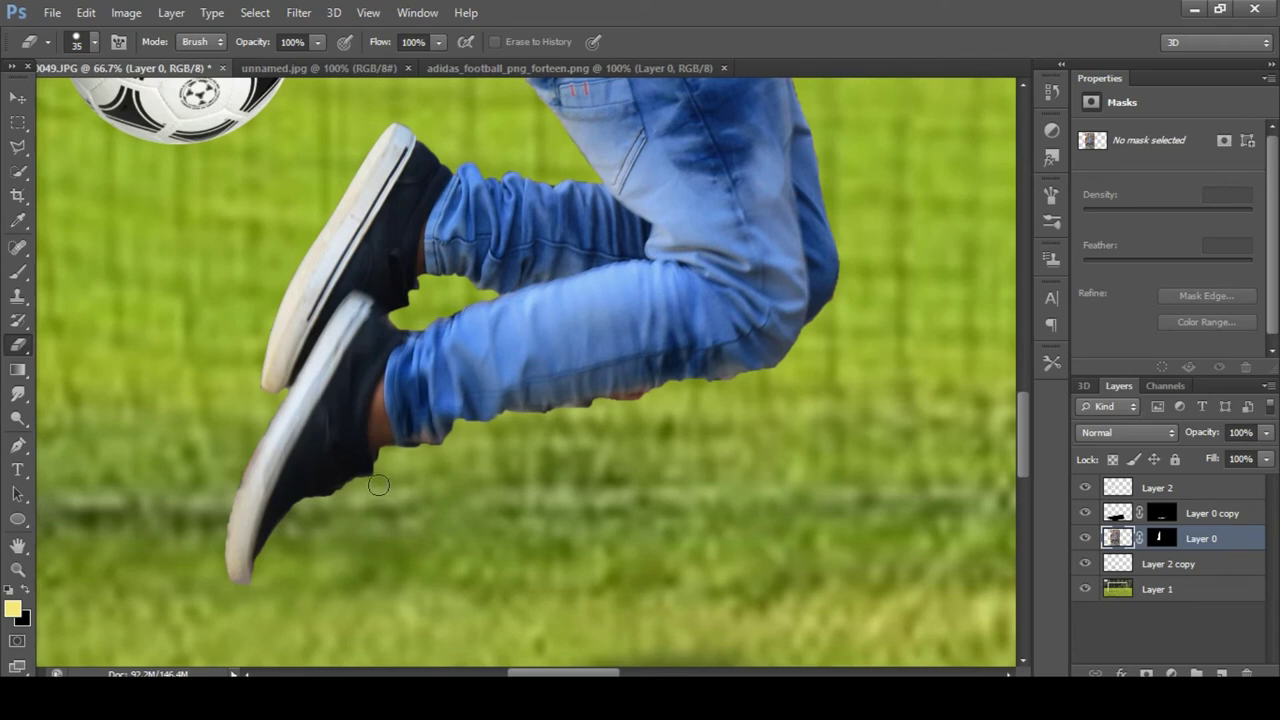
{"action": "left_click", "coordinate": [632, 408]}
{"action": "left_click", "coordinate": [622, 408]}
{"action": "left_click", "coordinate": [640, 405]}
{"action": "left_click", "coordinate": [598, 413]}
Step: Scroll back up to the man's face
{"action": "scroll", "coordinate": [855, 418], "scroll_direction": "up", "scroll_amount": 3}
{"action": "scroll", "coordinate": [855, 418], "scroll_direction": "up", "scroll_amount": 2}
{"action": "scroll", "coordinate": [855, 418], "scroll_direction": "up", "scroll_amount": 2}
{"action": "scroll", "coordinate": [749, 383], "scroll_direction": "up", "scroll_amount": 2}
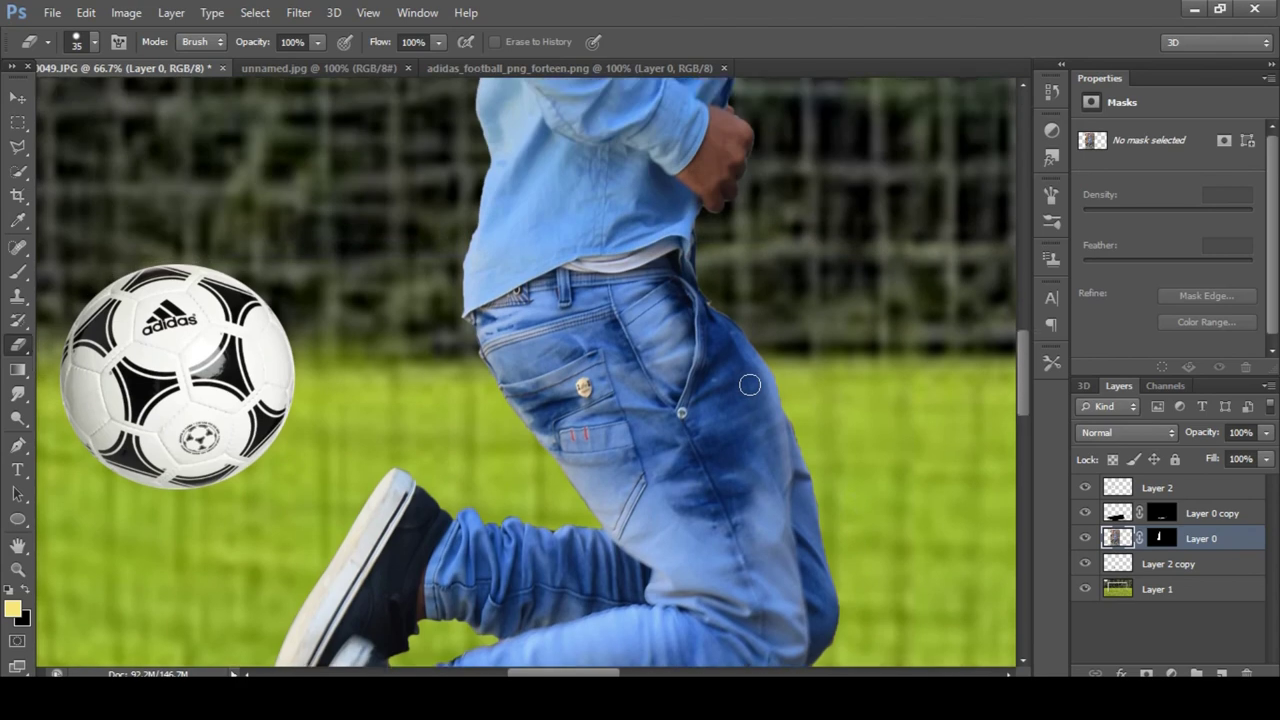
{"action": "scroll", "coordinate": [749, 383], "scroll_direction": "up", "scroll_amount": 4}
{"action": "scroll", "coordinate": [749, 383], "scroll_direction": "up", "scroll_amount": 1}
{"action": "scroll", "coordinate": [749, 383], "scroll_direction": "up", "scroll_amount": 2}
{"action": "scroll", "coordinate": [749, 383], "scroll_direction": "up", "scroll_amount": 2}
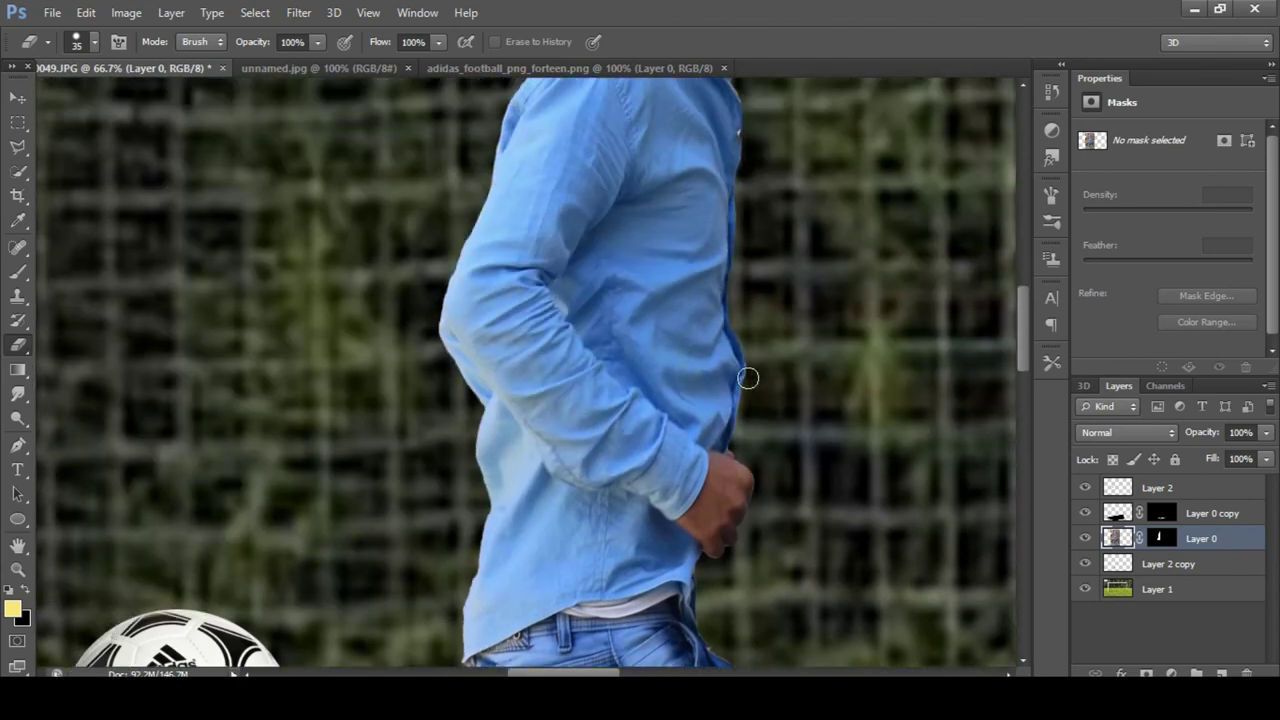
{"action": "scroll", "coordinate": [748, 378], "scroll_direction": "up", "scroll_amount": 2}
{"action": "scroll", "coordinate": [748, 378], "scroll_direction": "up", "scroll_amount": 2}
{"action": "scroll", "coordinate": [748, 378], "scroll_direction": "up", "scroll_amount": 1}
{"action": "scroll", "coordinate": [748, 378], "scroll_direction": "up", "scroll_amount": 2}
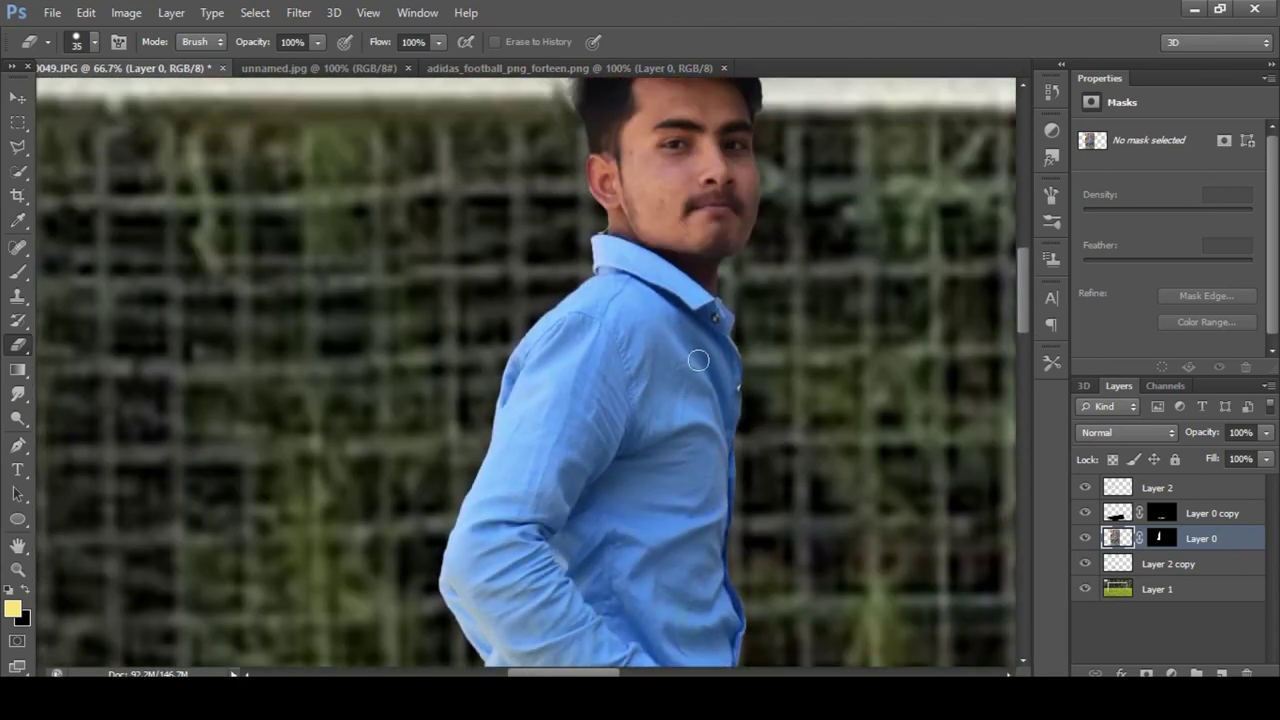
{"action": "scroll", "coordinate": [694, 358], "scroll_direction": "up", "scroll_amount": 1}
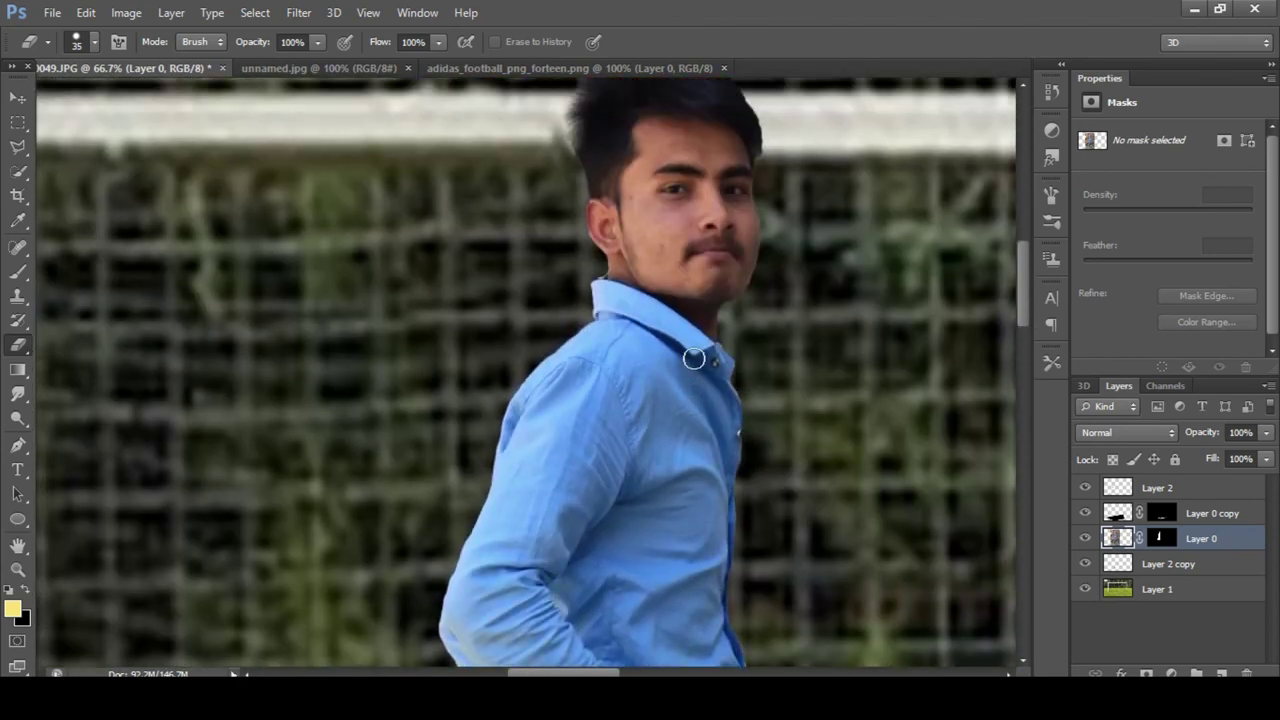
{"action": "left_click", "coordinate": [20, 250]}
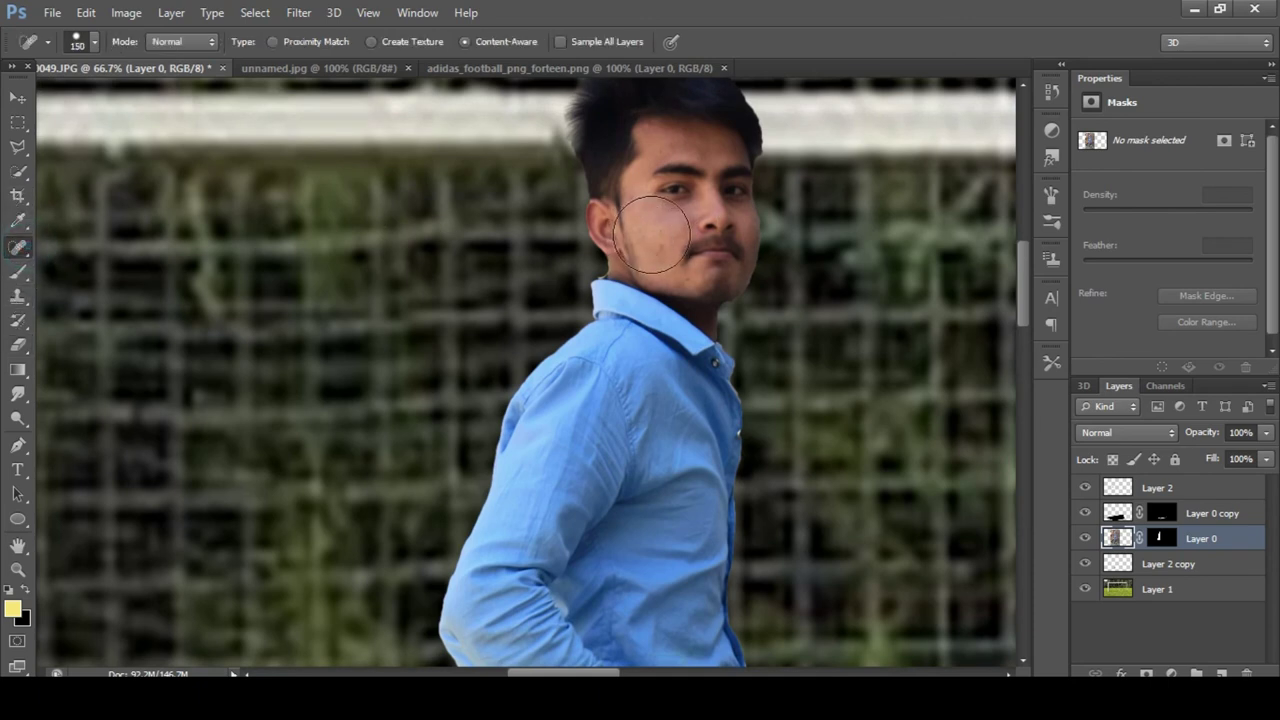
Step: Shrink the healing brush to 60 and heal spots on the cheek, forehead and chin
{"action": "key", "text": "bracketleft"}
{"action": "key", "text": "bracketleft"}
{"action": "key", "text": "bracketleft"}
{"action": "key", "text": "bracketleft"}
{"action": "key", "text": "bracketleft"}
{"action": "left_click", "coordinate": [631, 198]}
{"action": "left_click", "coordinate": [654, 254]}
{"action": "left_click", "coordinate": [655, 145]}
{"action": "left_click", "coordinate": [688, 280]}
{"action": "left_click", "coordinate": [655, 210]}
{"action": "left_click", "coordinate": [655, 205]}
Step: Heal the remaining lower-cheek and jaw spots, then zoom out to the whole goal scene
{"action": "left_click", "coordinate": [666, 234]}
{"action": "left_click", "coordinate": [650, 246]}
{"action": "left_click", "coordinate": [675, 277]}
{"action": "left_click", "coordinate": [645, 251]}
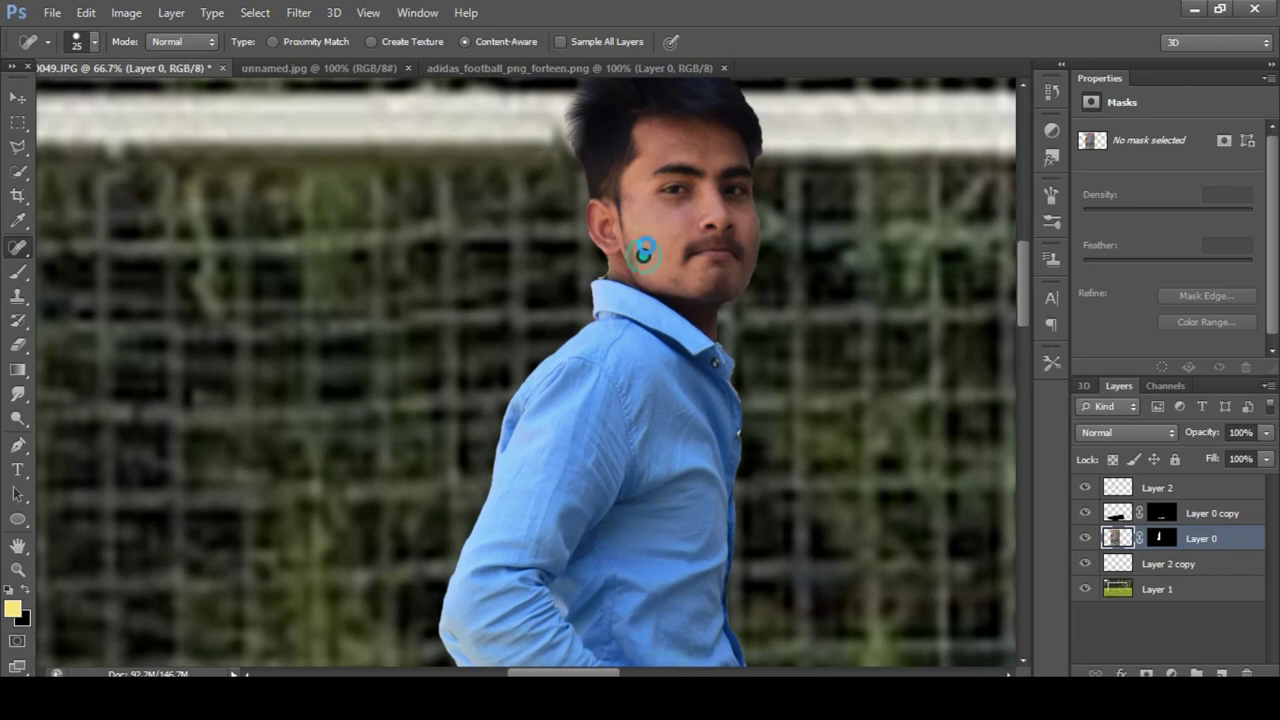
{"action": "scroll", "coordinate": [651, 240], "scroll_direction": "down", "scroll_amount": 1}
{"action": "scroll", "coordinate": [651, 241], "scroll_direction": "down", "scroll_amount": 2}
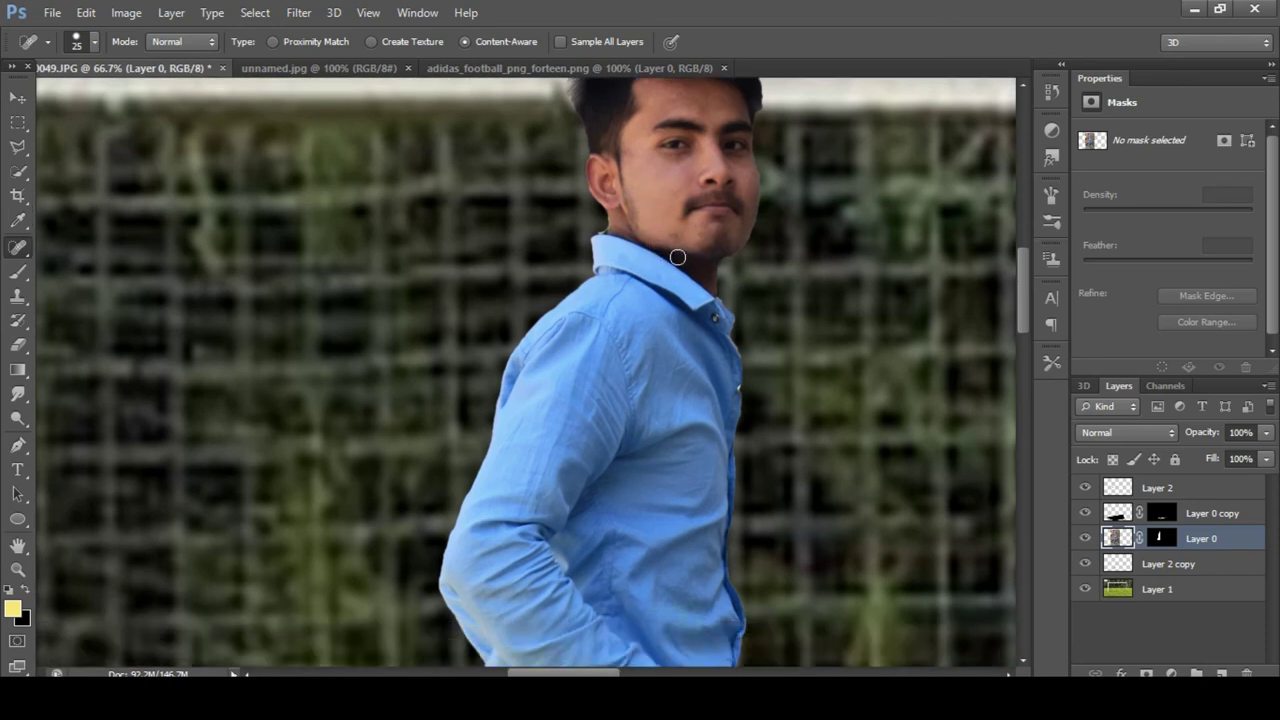
{"action": "scroll", "coordinate": [677, 257], "scroll_direction": "up", "scroll_amount": 1}
{"action": "scroll", "coordinate": [677, 257], "scroll_direction": "up", "scroll_amount": 2}
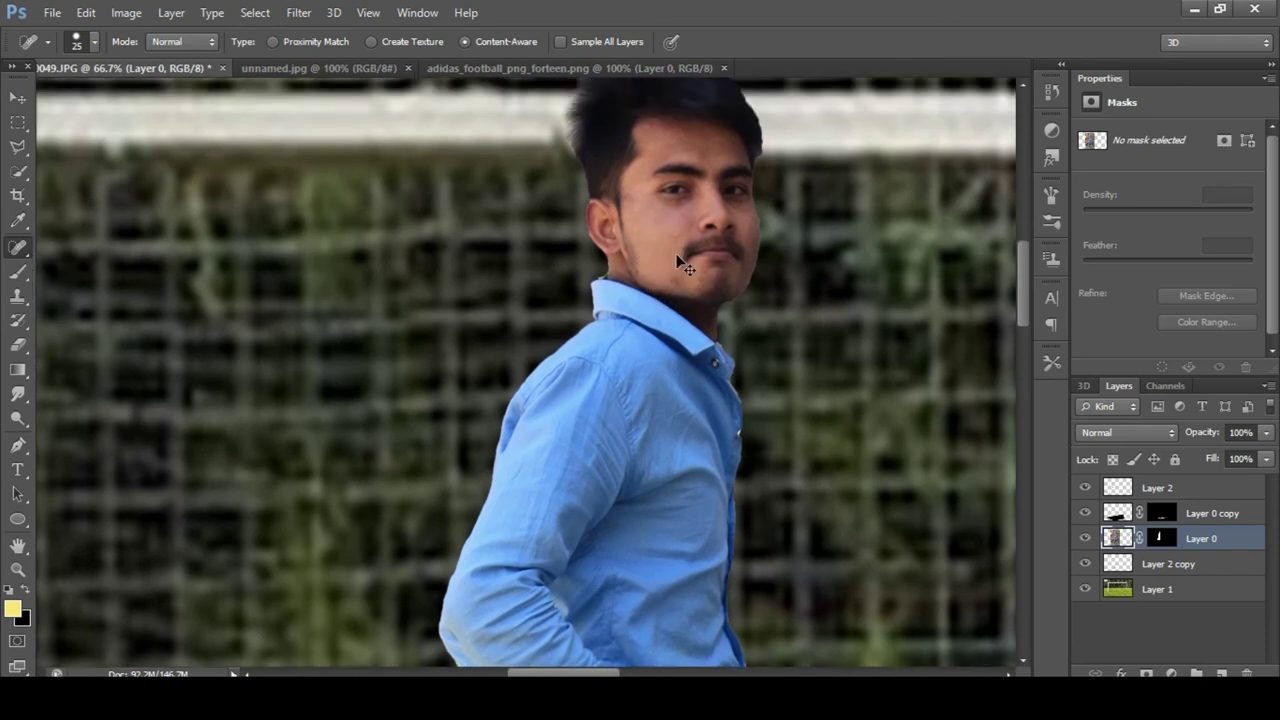
{"action": "key", "text": "ctrl+minus"}
{"action": "key", "text": "ctrl+minus"}
{"action": "key", "text": "ctrl+minus"}
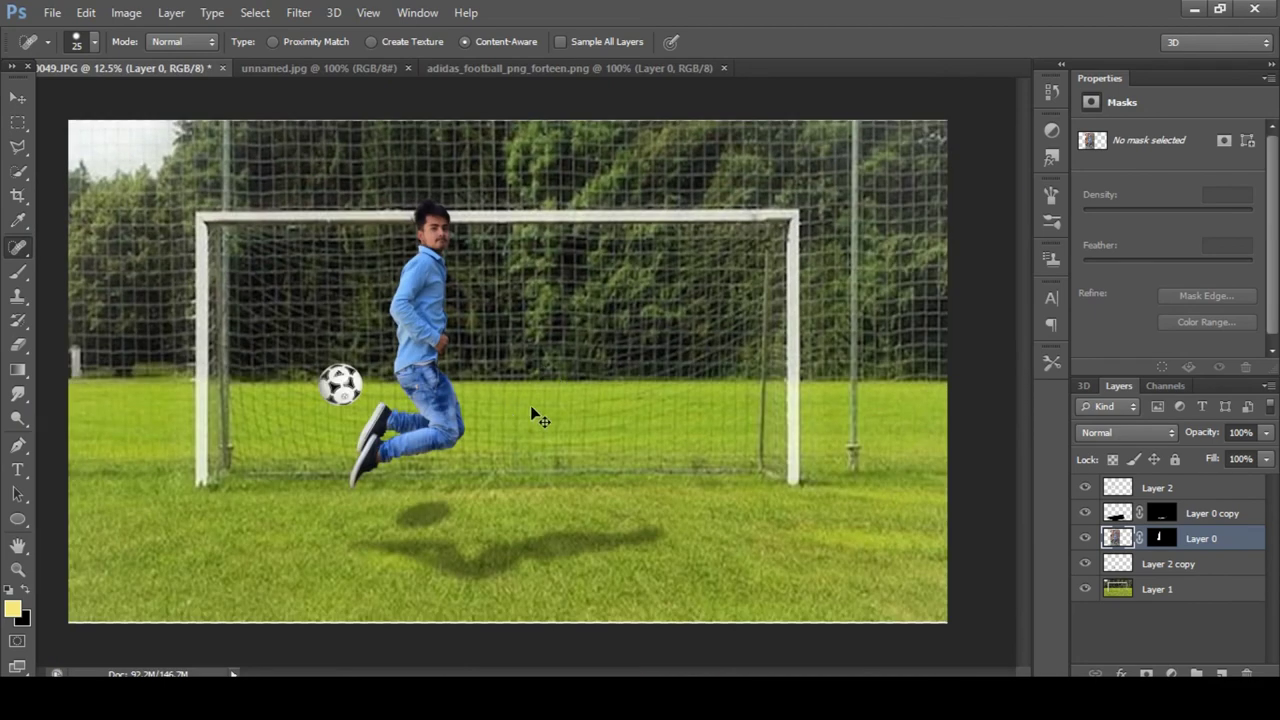
Step: Open the Football Sunday logo image file
{"action": "left_click", "coordinate": [52, 12]}
{"action": "left_click", "coordinate": [55, 67]}
{"action": "left_click", "coordinate": [52, 12]}
{"action": "key", "text": "Escape"}
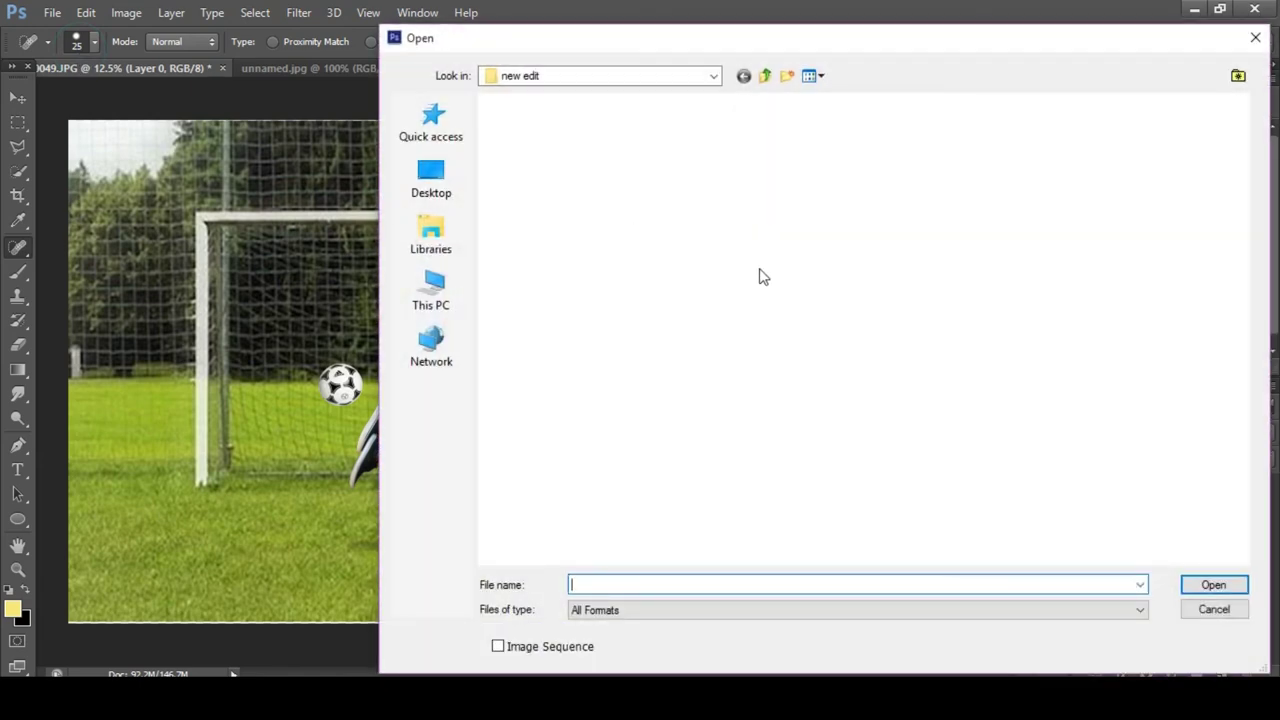
{"action": "left_click", "coordinate": [757, 163]}
{"action": "left_click", "coordinate": [1213, 585]}
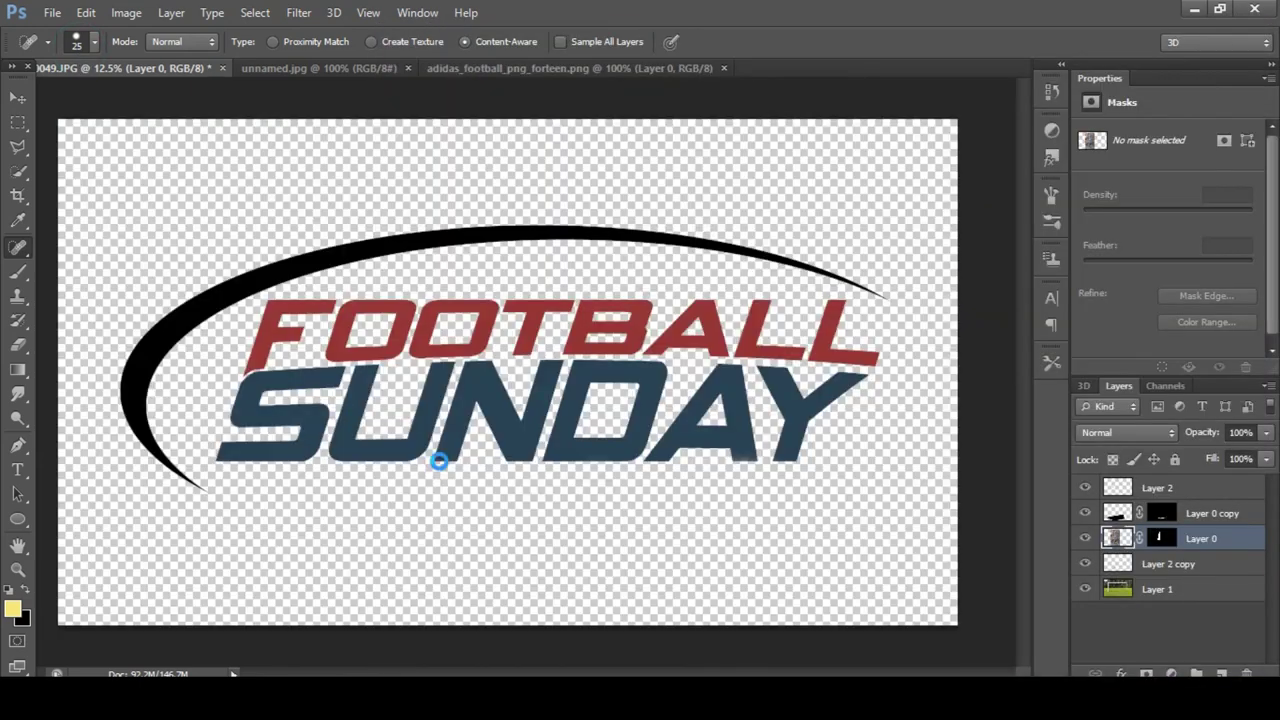
Step: Drag the logo into the composite's bottom-left corner
{"action": "left_click", "coordinate": [18, 97]}
{"action": "mouse_move", "coordinate": [405, 340]}
{"action": "left_mouse_down"}
{"action": "mouse_move", "coordinate": [188, 161]}
{"action": "mouse_move", "coordinate": [120, 75]}
{"action": "mouse_move", "coordinate": [216, 522]}
{"action": "mouse_move", "coordinate": [155, 580]}
{"action": "left_mouse_up"}
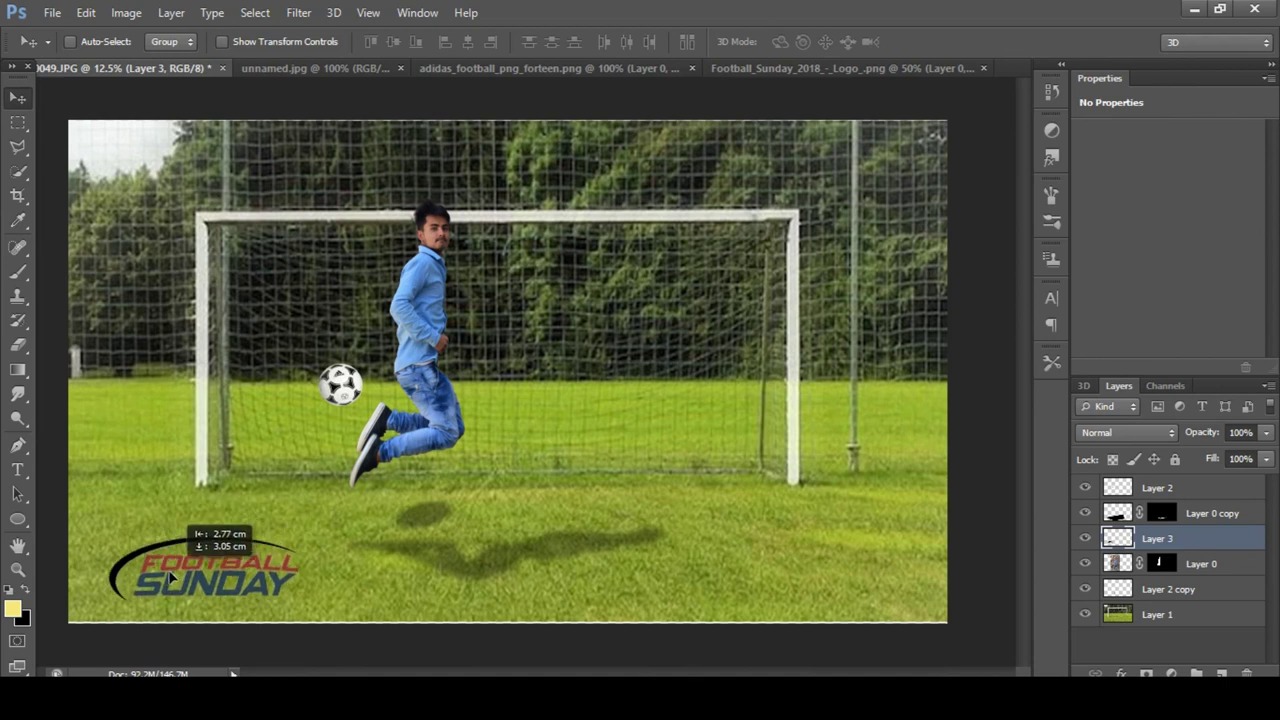
{"action": "left_click_drag", "start_coordinate": [155, 580], "coordinate": [146, 584]}
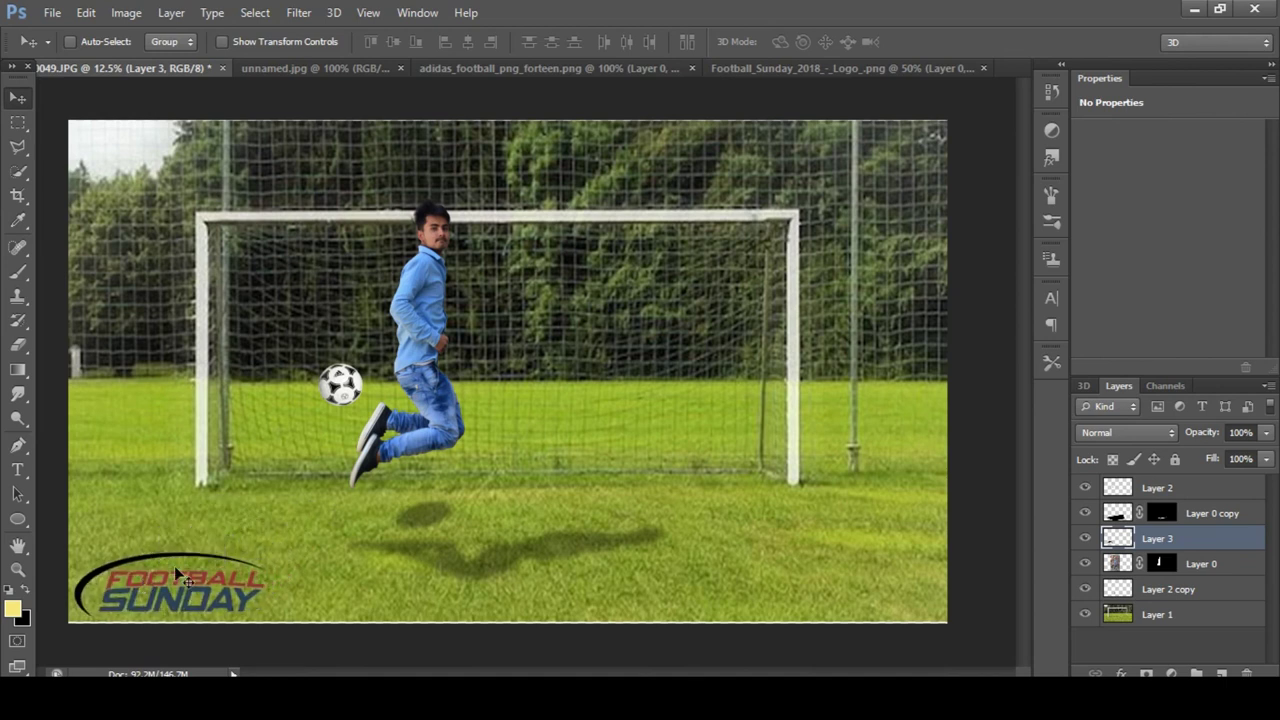
Step: Distort the logo into a slanted, slightly stretched shape and apply the transform
{"action": "key", "text": "ctrl+t"}
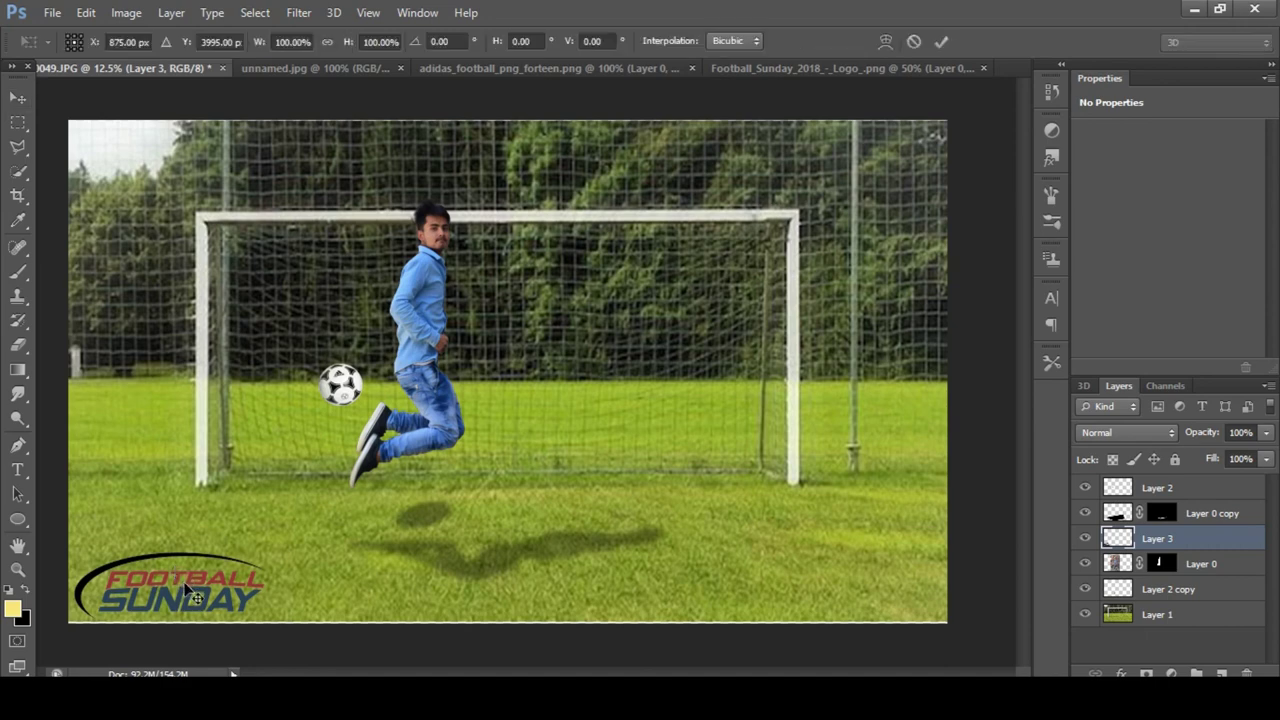
{"action": "right_click", "coordinate": [185, 590]}
{"action": "left_click", "coordinate": [230, 368]}
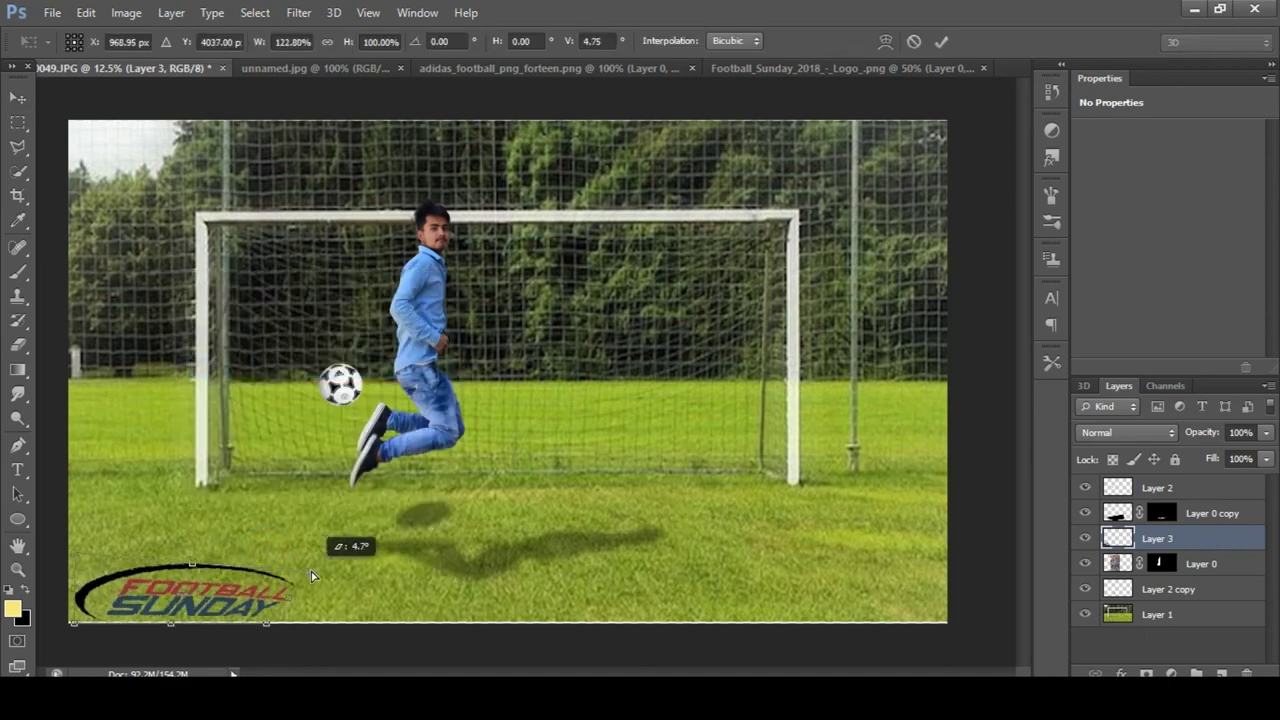
{"action": "left_click_drag", "start_coordinate": [311, 576], "coordinate": [289, 549]}
{"action": "mouse_move", "coordinate": [183, 557]}
{"action": "left_mouse_down"}
{"action": "mouse_move", "coordinate": [194, 563]}
{"action": "mouse_move", "coordinate": [203, 546]}
{"action": "left_mouse_up"}
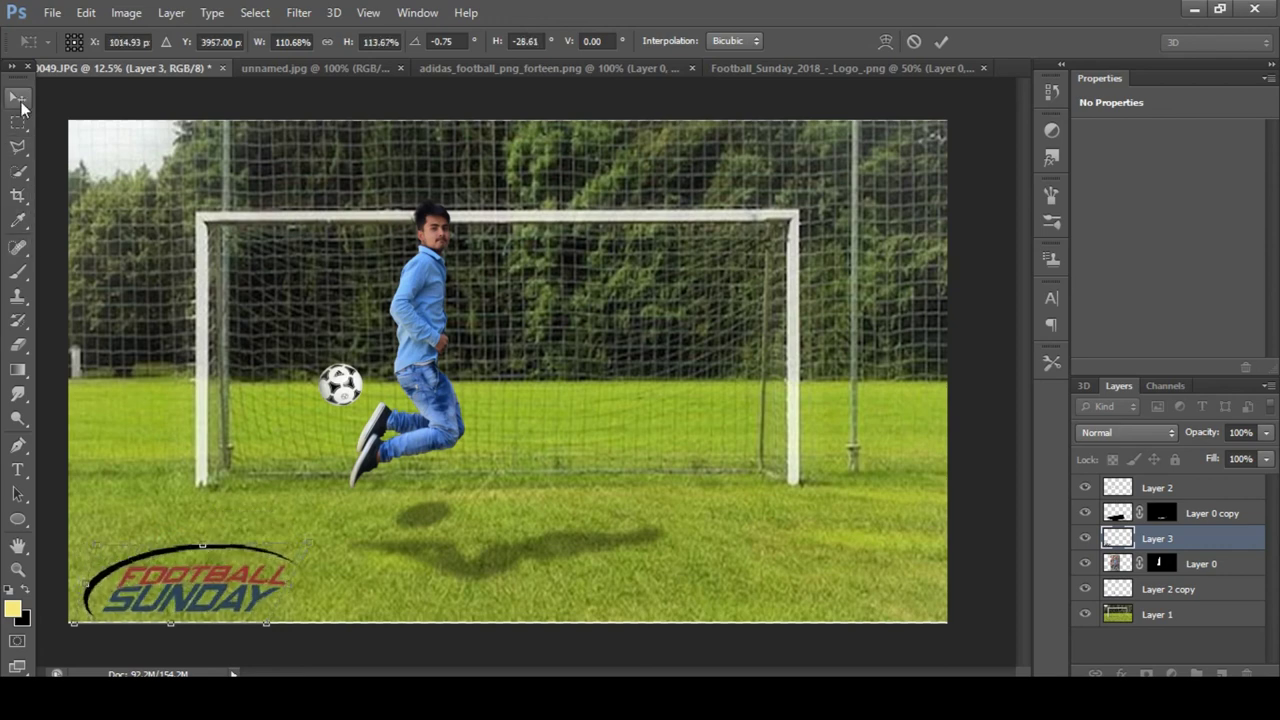
{"action": "left_click", "coordinate": [20, 105]}
{"action": "left_click", "coordinate": [560, 278]}
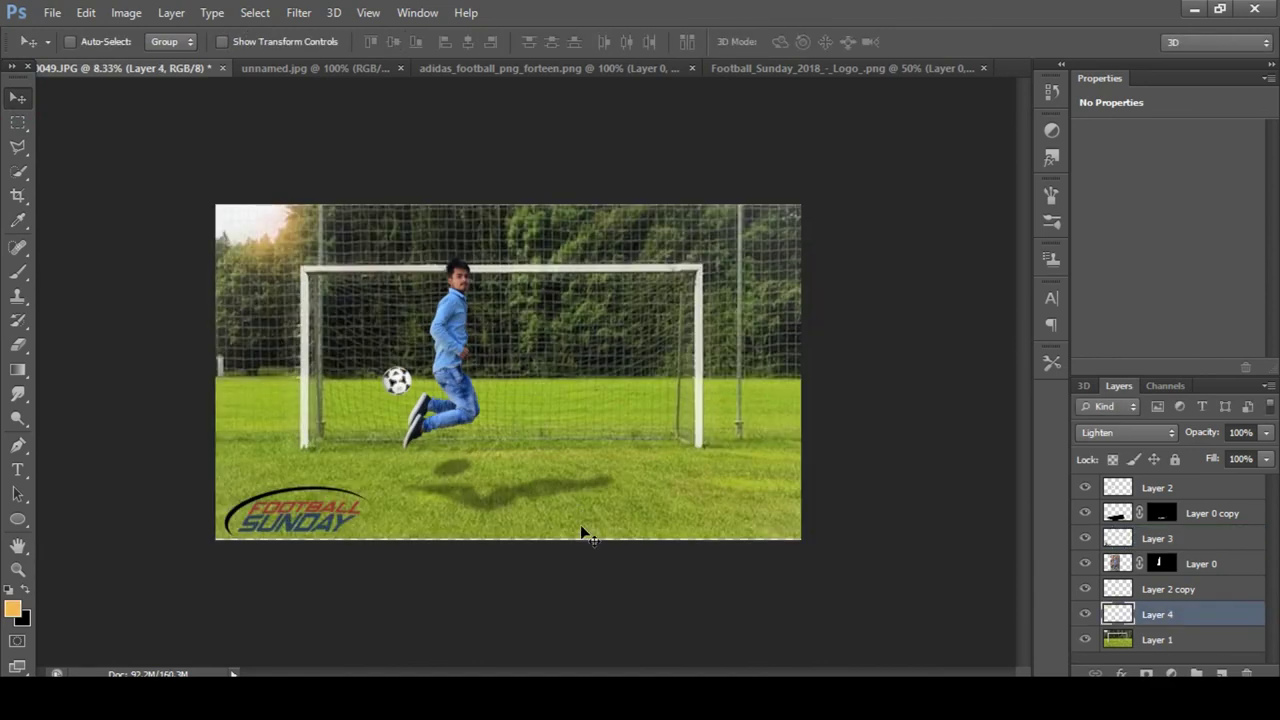
Step: Cancel a stray gradient fill and select Layer 2 at the top of the stack
{"action": "left_click", "coordinate": [1172, 671]}
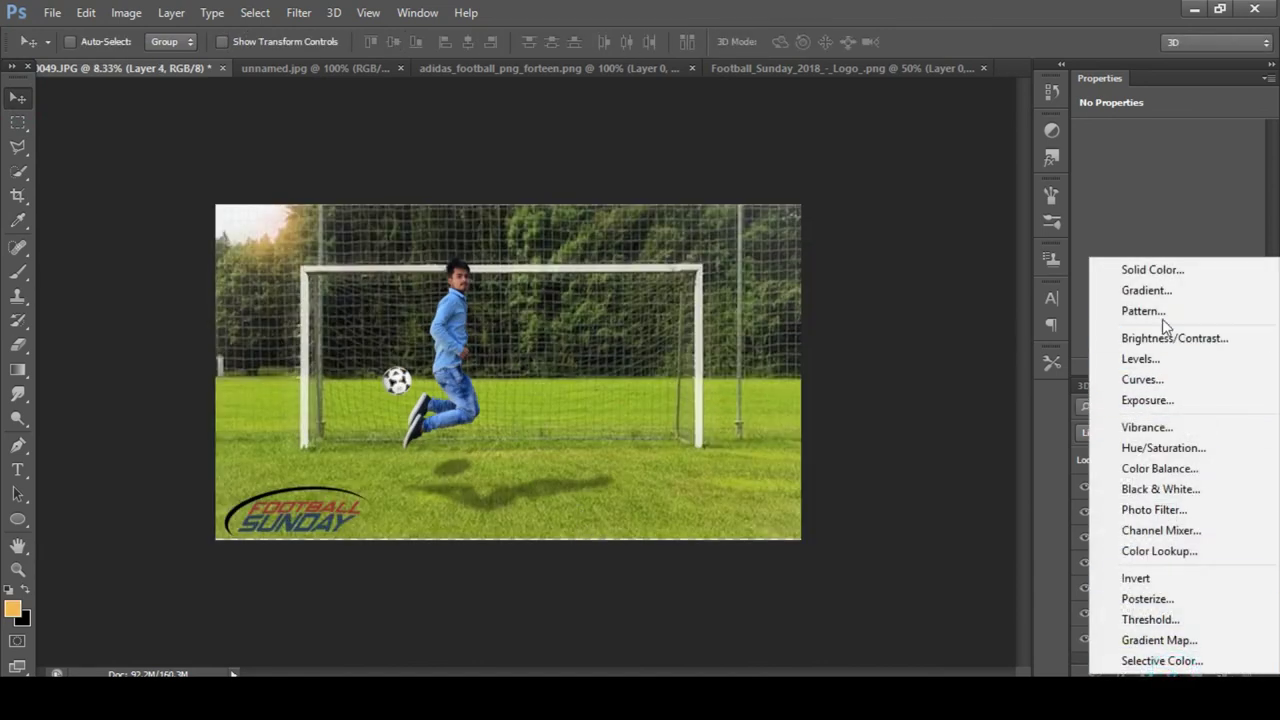
{"action": "left_click", "coordinate": [1150, 290]}
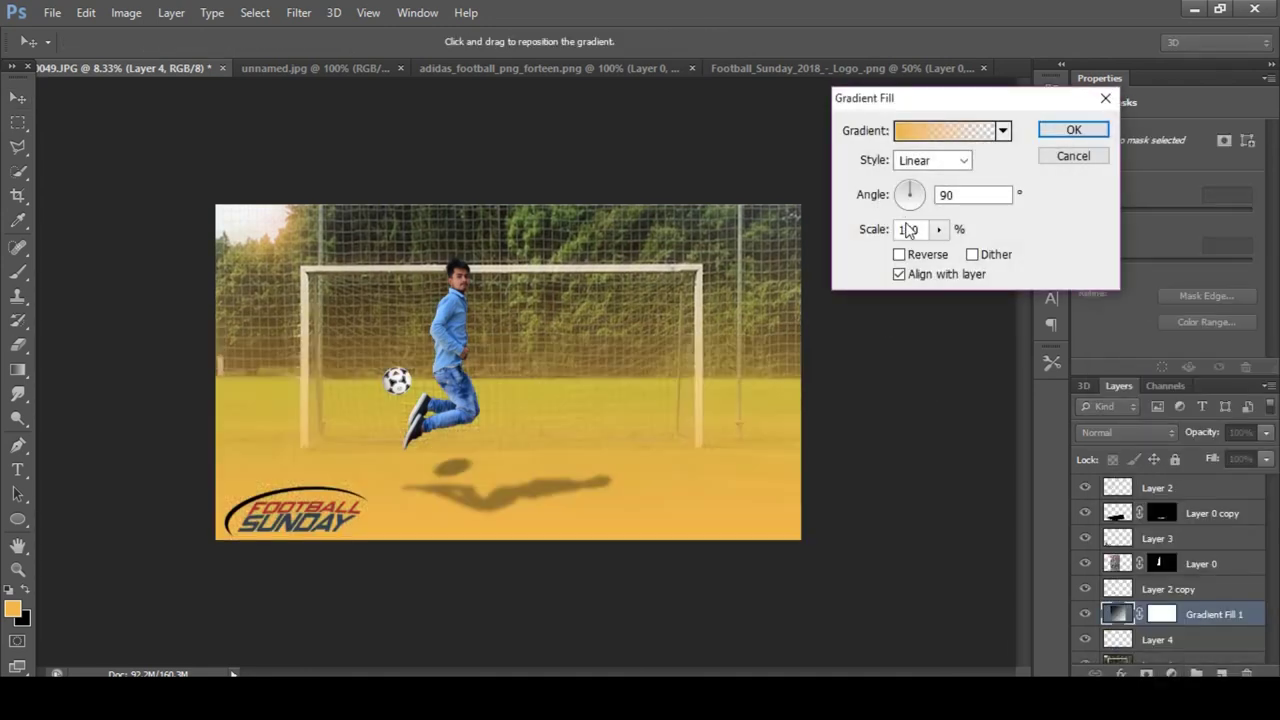
{"action": "left_click", "coordinate": [1073, 156]}
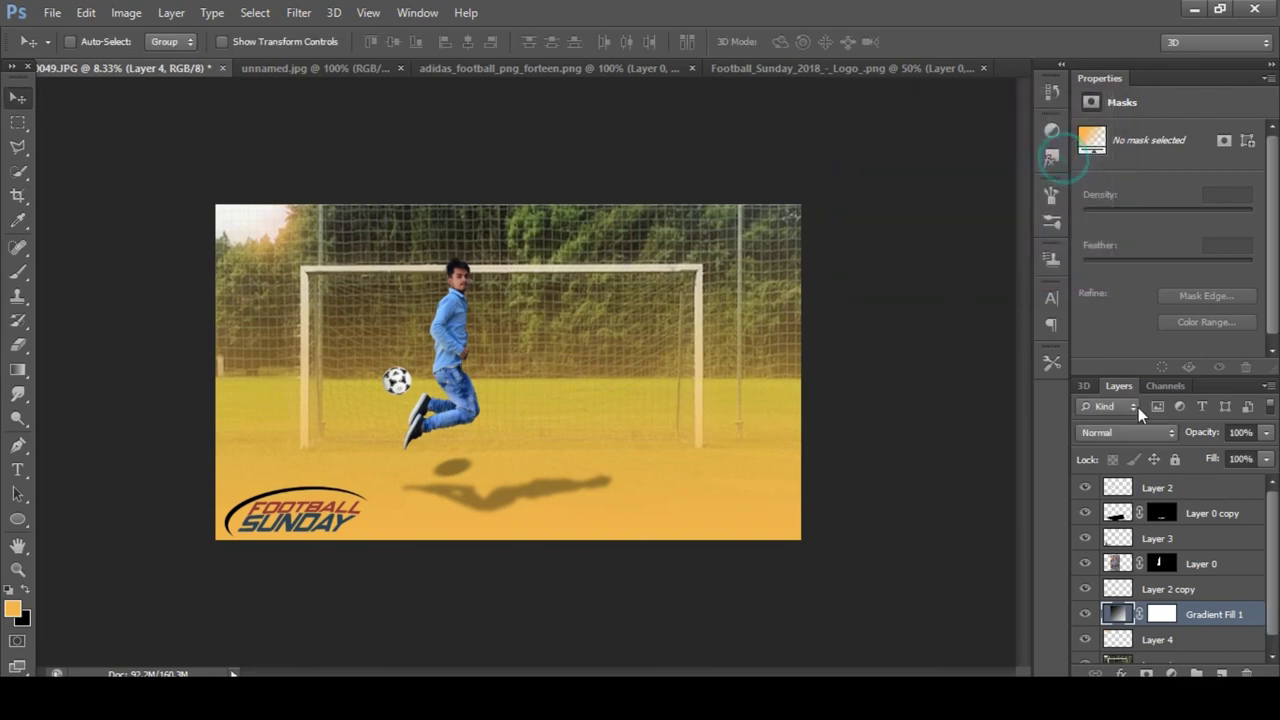
{"action": "left_click", "coordinate": [1168, 503]}
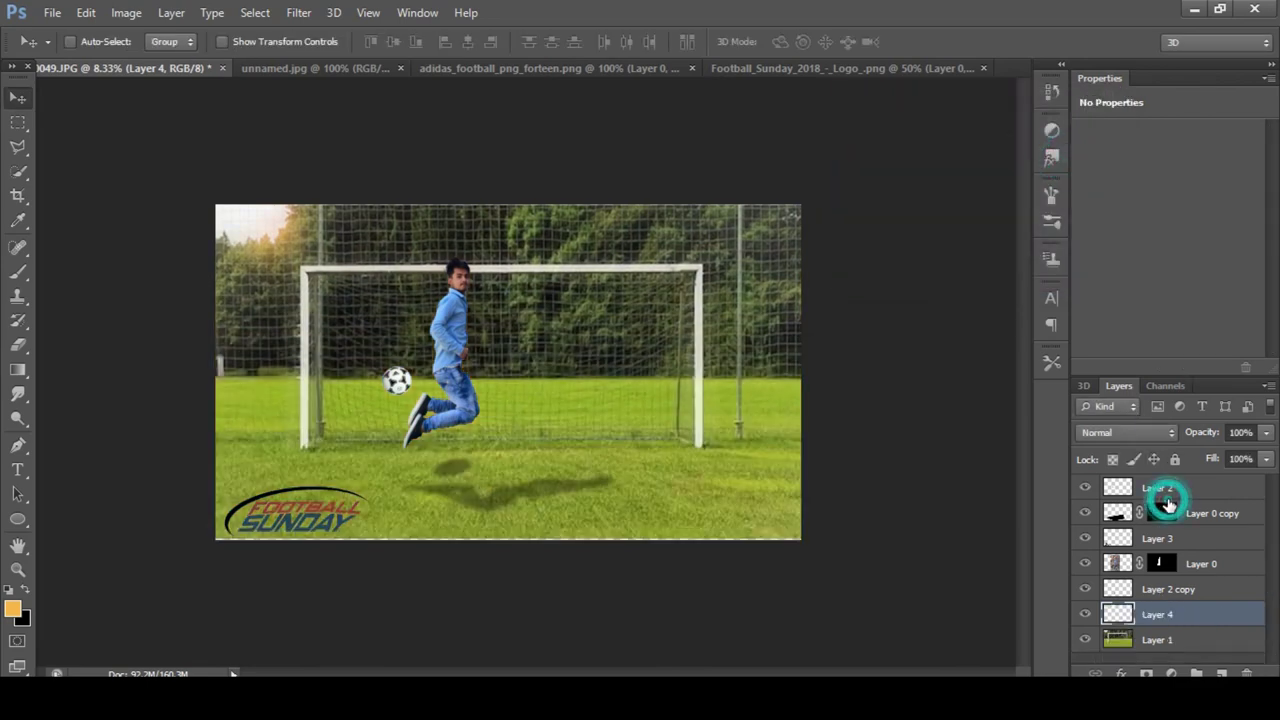
{"action": "left_click", "coordinate": [1168, 490]}
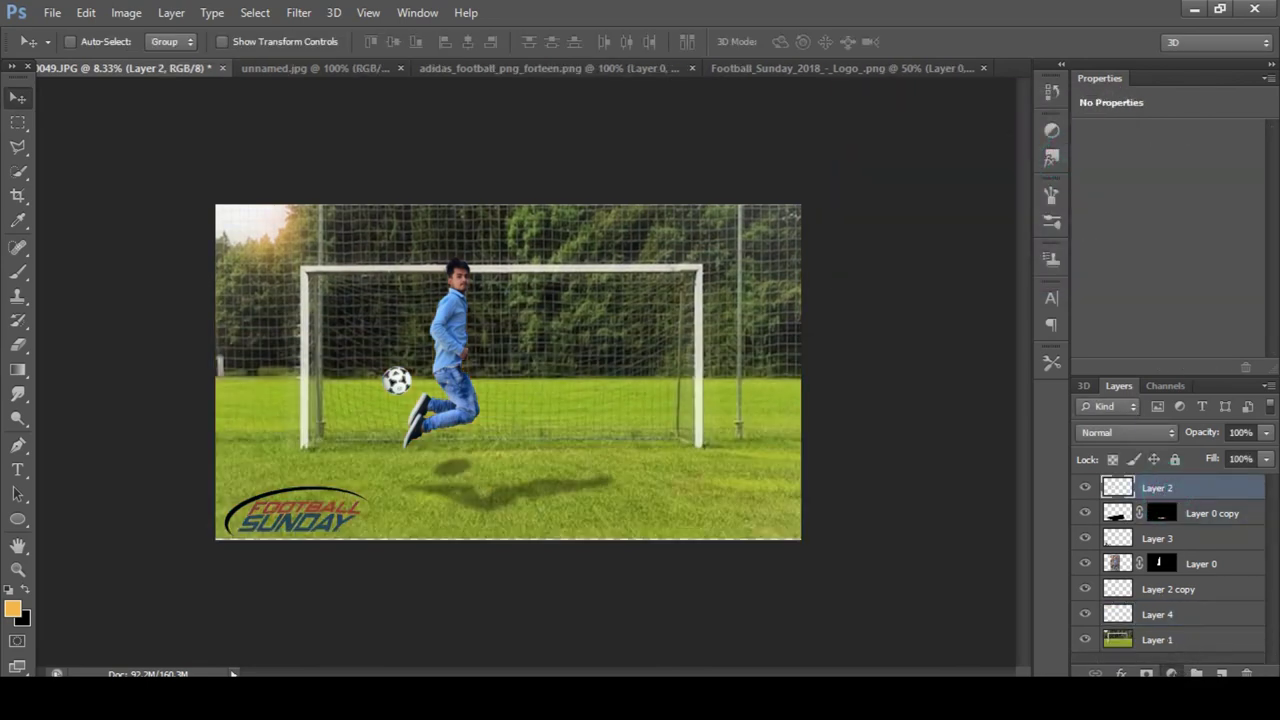
Step: Add a radial black-to-transparent Gradient Fill layer above Layer 2
{"action": "left_click", "coordinate": [1172, 672]}
{"action": "left_click", "coordinate": [1146, 289]}
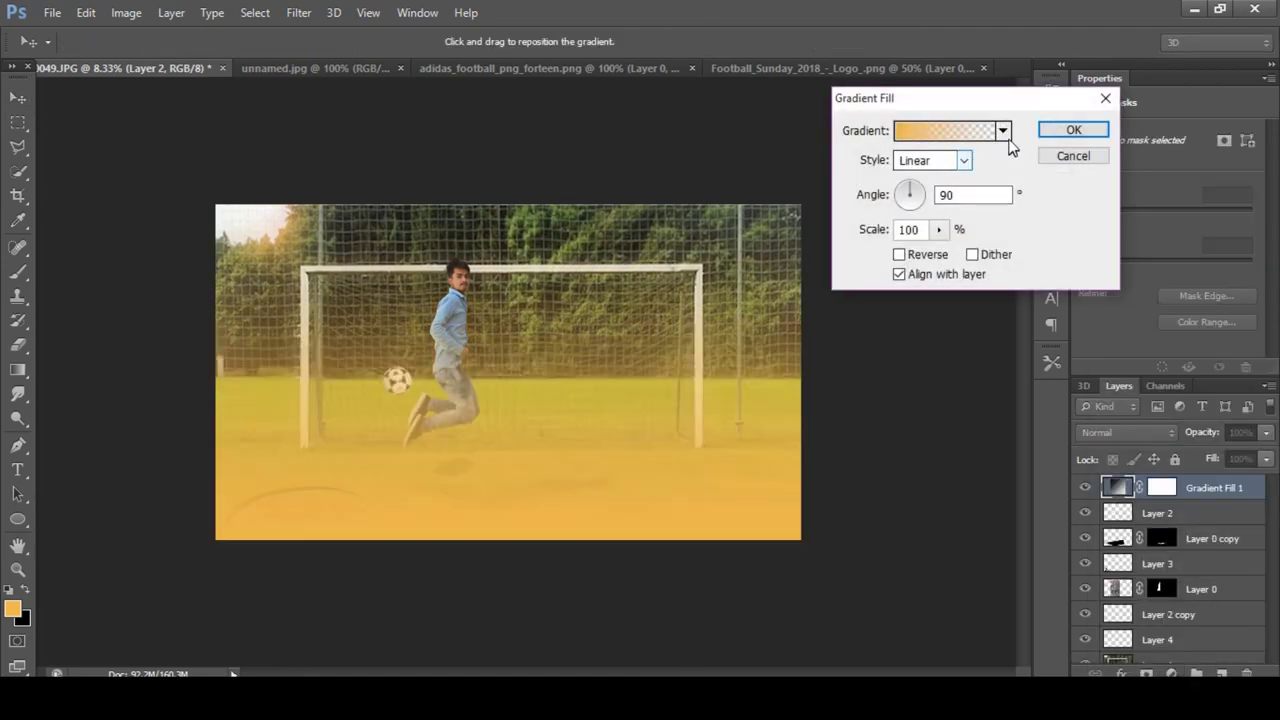
{"action": "left_click", "coordinate": [1003, 131]}
{"action": "left_click", "coordinate": [980, 230]}
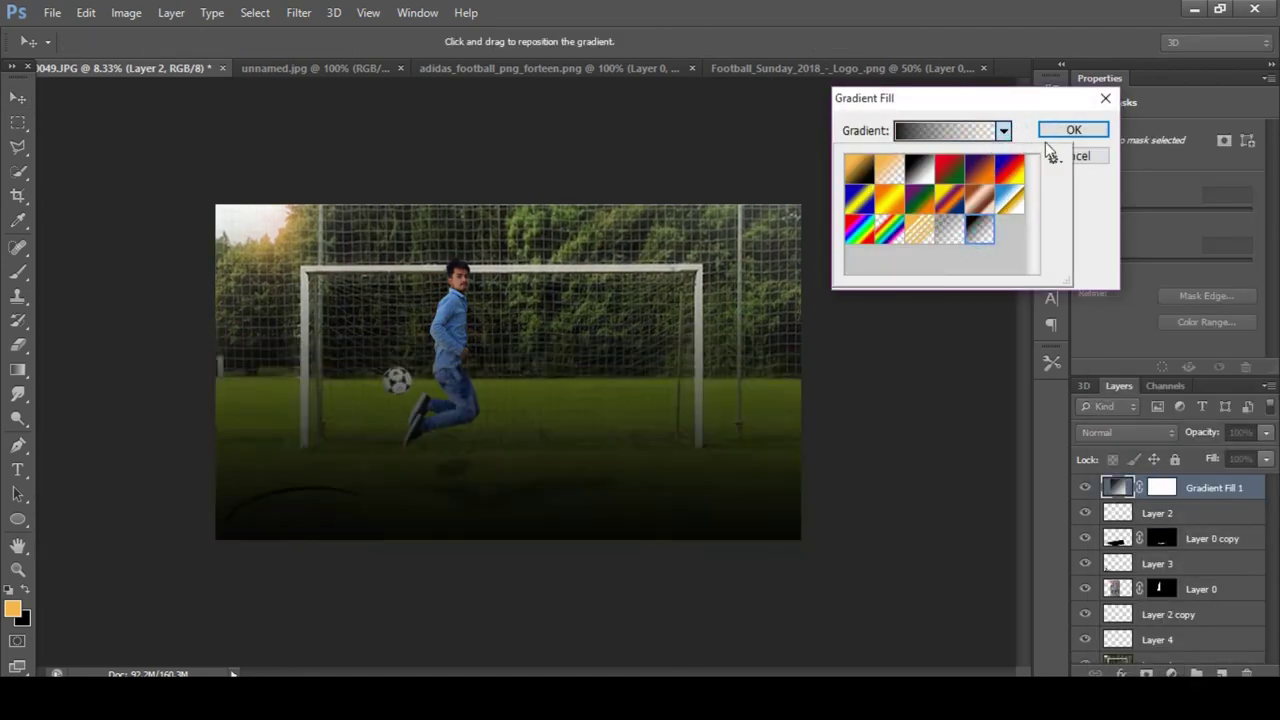
{"action": "left_click", "coordinate": [1003, 131]}
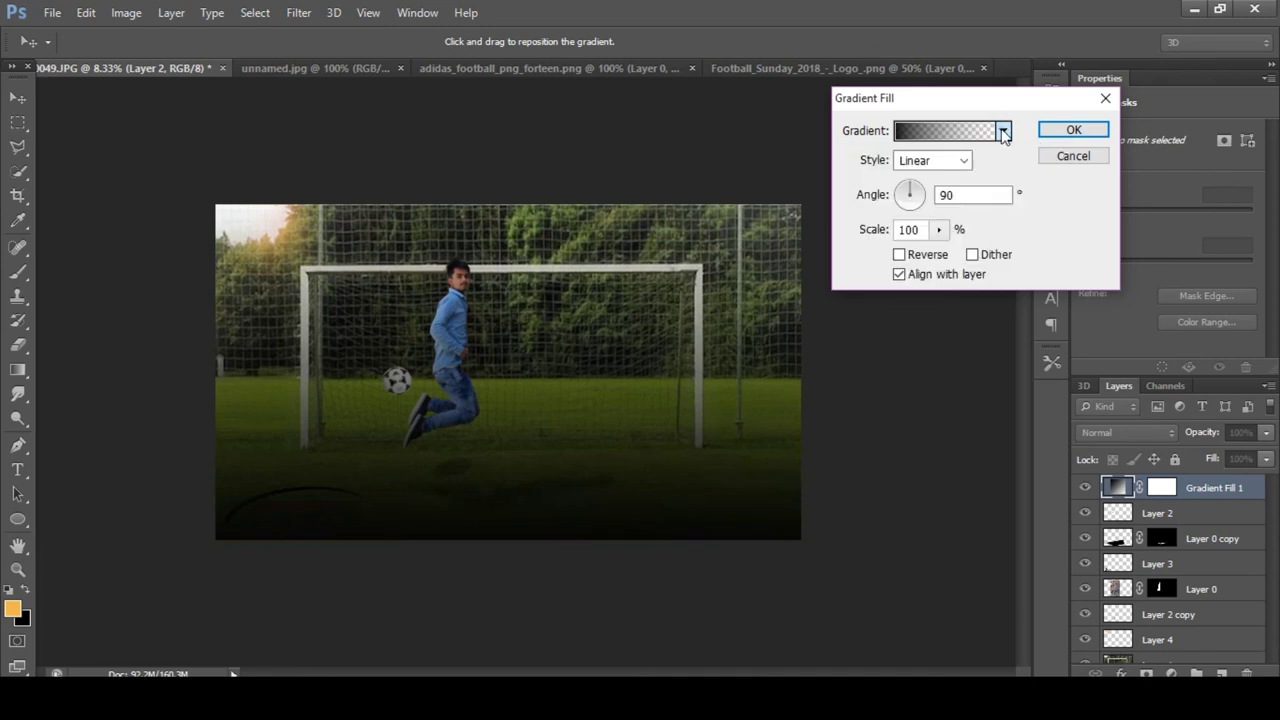
{"action": "left_click", "coordinate": [940, 162]}
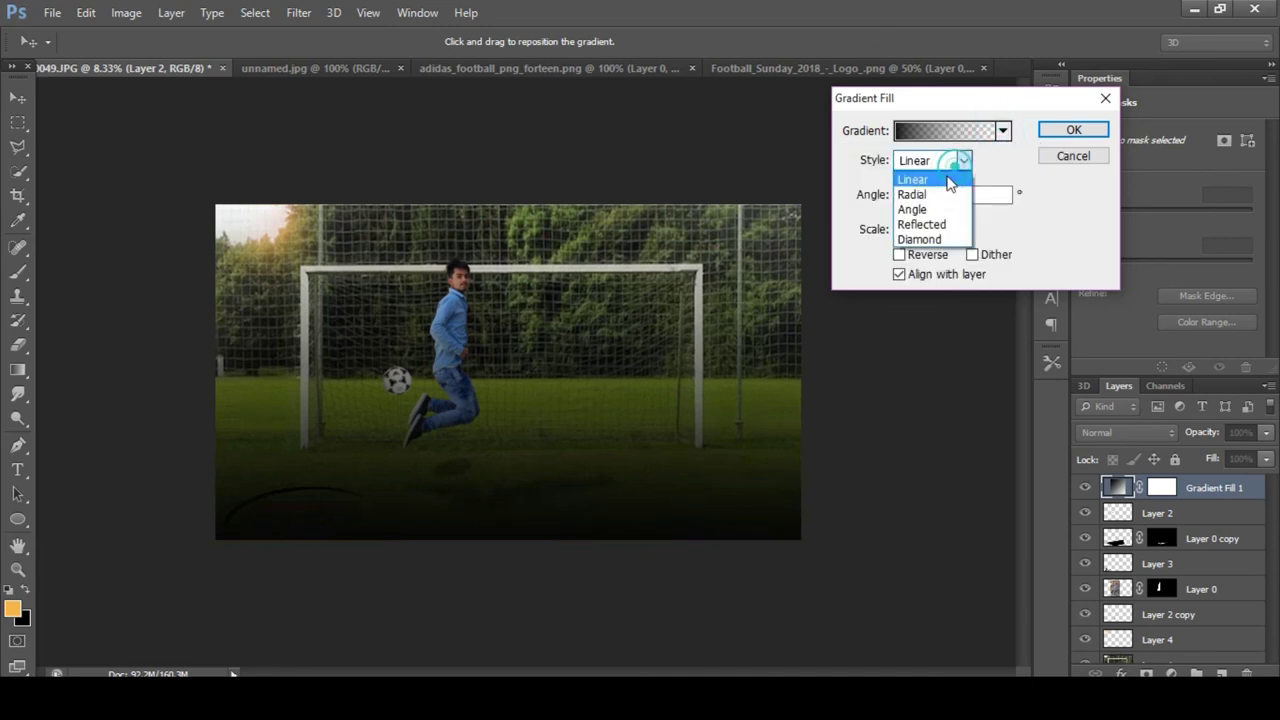
{"action": "left_click", "coordinate": [934, 196]}
Step: Reverse the gradient, scale it to 209%, and set the vignette's opacity to 46%
{"action": "left_click", "coordinate": [899, 255]}
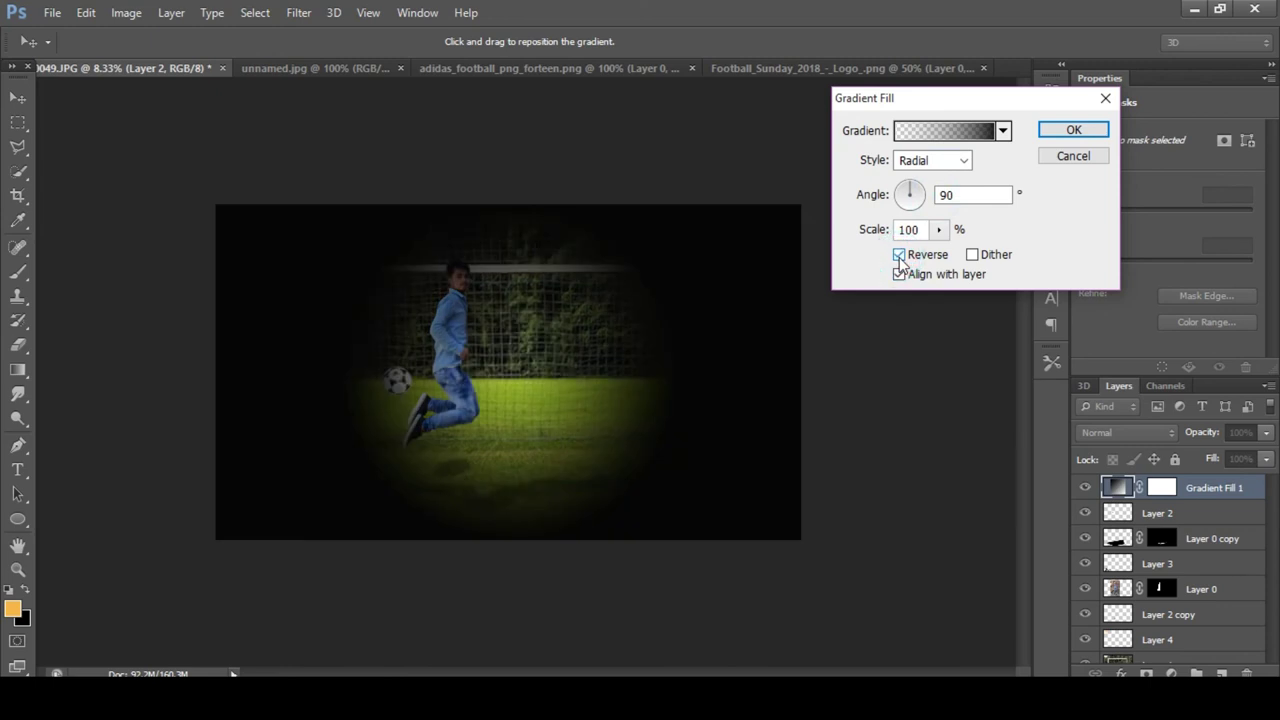
{"action": "left_click", "coordinate": [938, 229]}
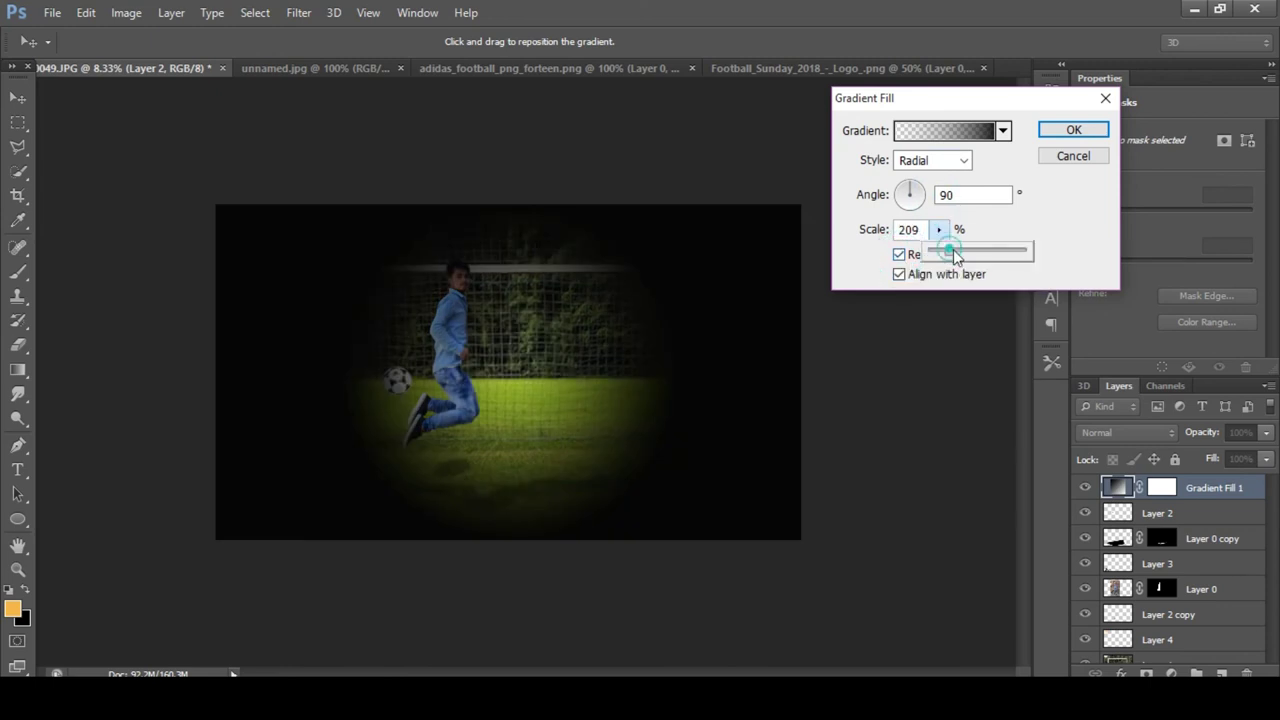
{"action": "left_click_drag", "start_coordinate": [942, 251], "coordinate": [958, 257]}
{"action": "left_click", "coordinate": [1060, 130]}
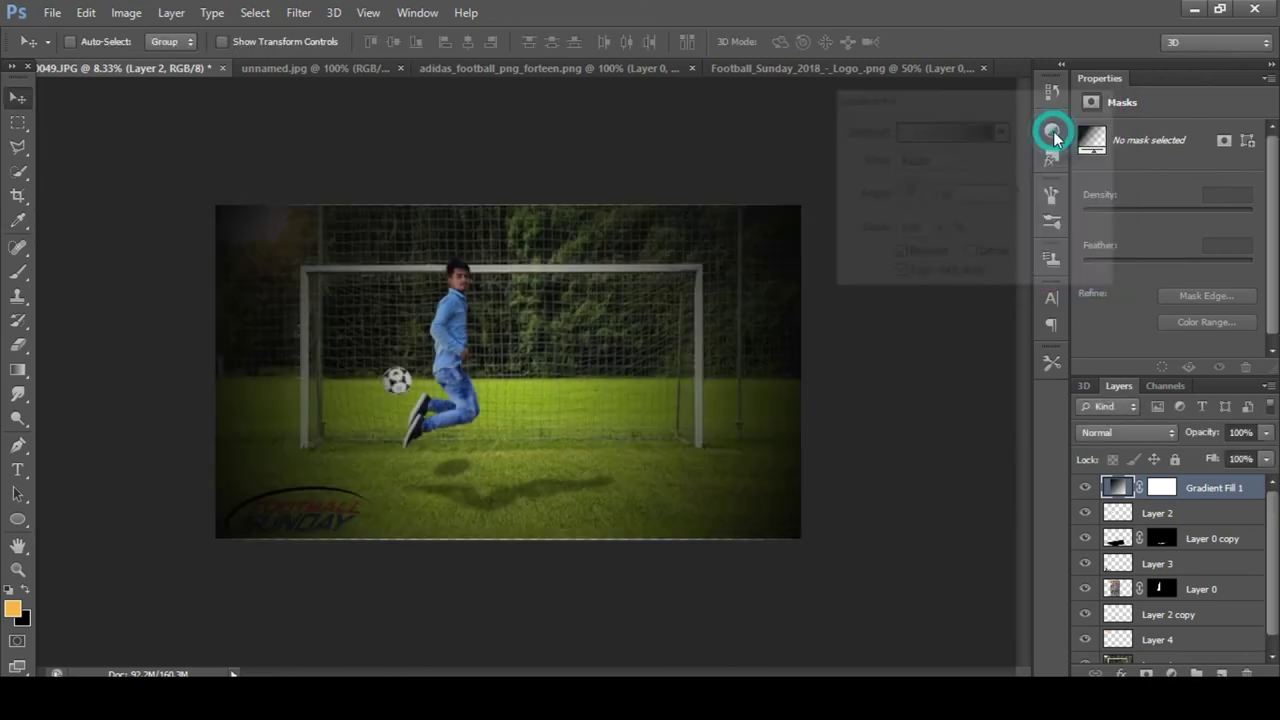
{"action": "left_click", "coordinate": [1266, 432]}
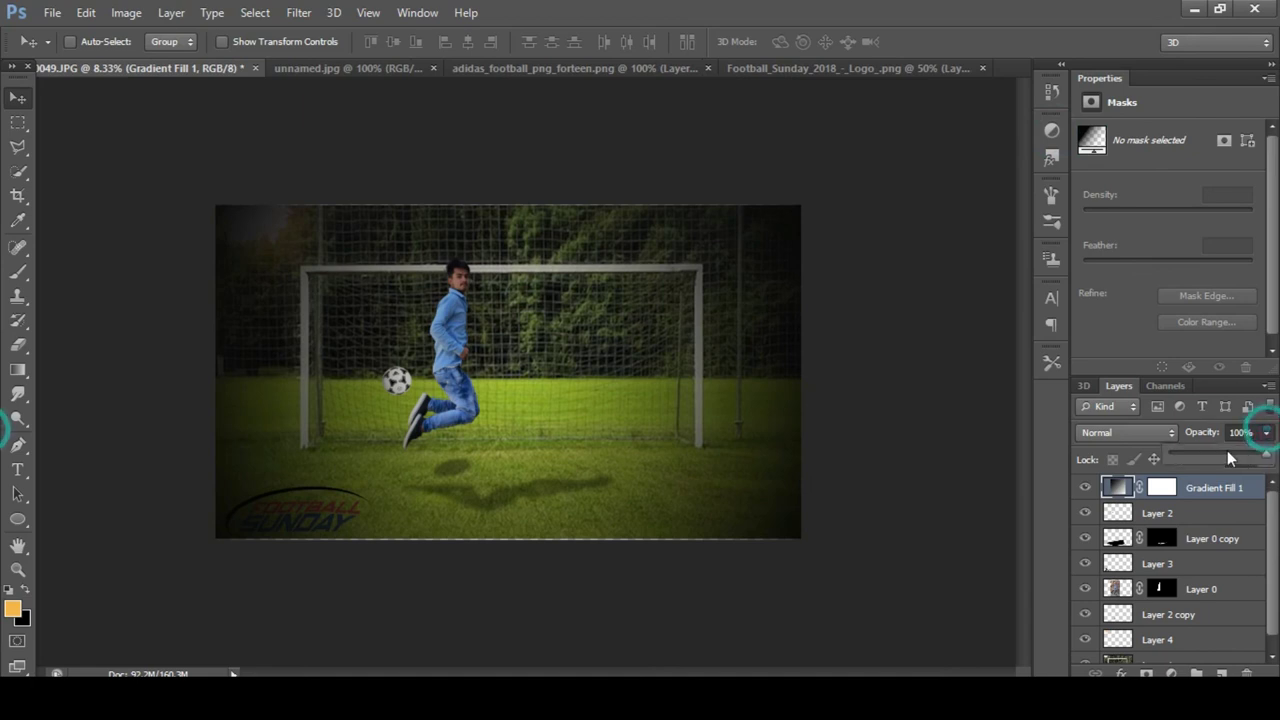
{"action": "left_click", "coordinate": [1206, 453]}
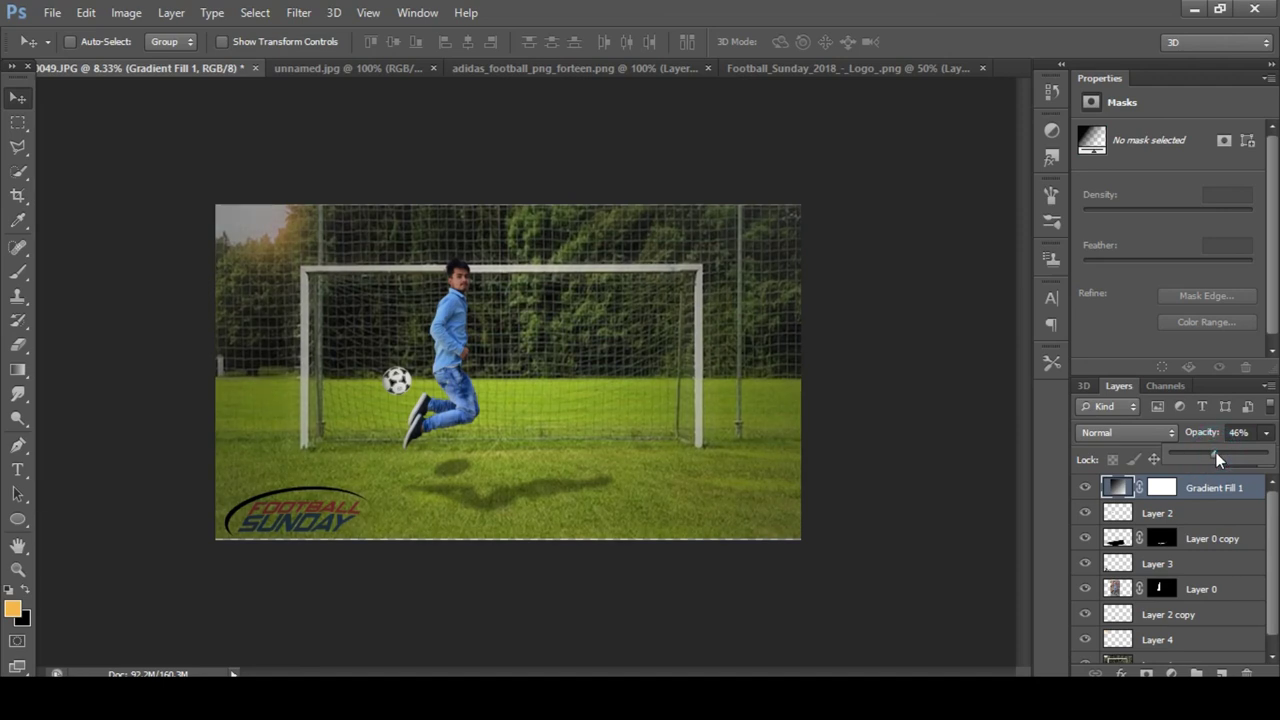
Step: Erase the Gradient Fill 1 mask over the player and goal net to keep the centre bright
{"action": "left_click", "coordinate": [18, 345]}
{"action": "left_click", "coordinate": [1161, 487]}
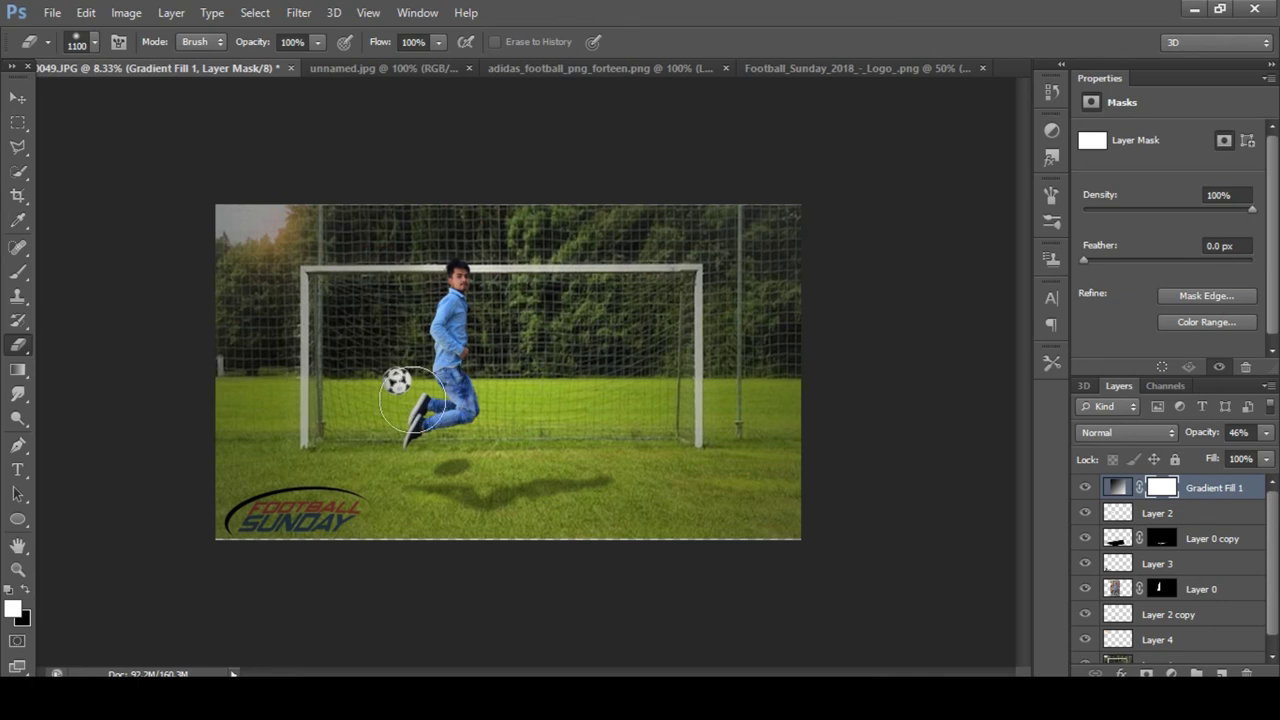
{"action": "mouse_move", "coordinate": [500, 357]}
{"action": "left_mouse_down"}
{"action": "mouse_move", "coordinate": [575, 332]}
{"action": "mouse_move", "coordinate": [563, 340]}
{"action": "left_mouse_up"}
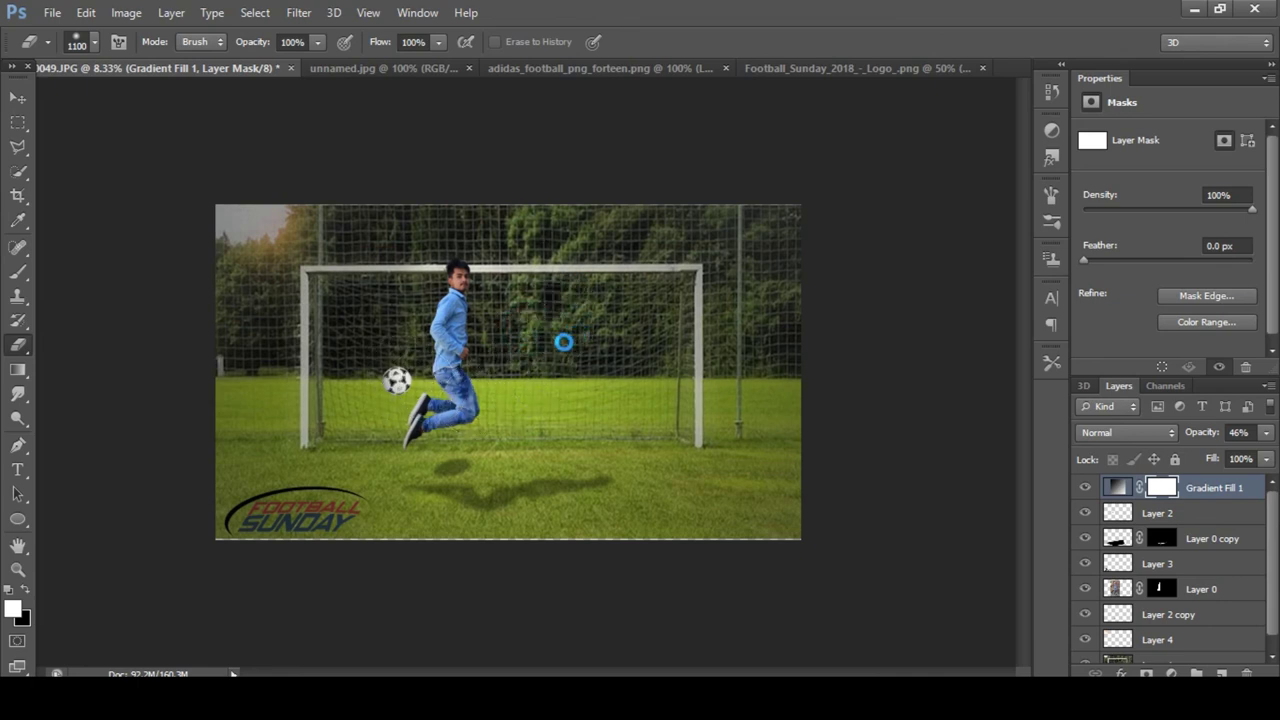
{"action": "left_click", "coordinate": [533, 383]}
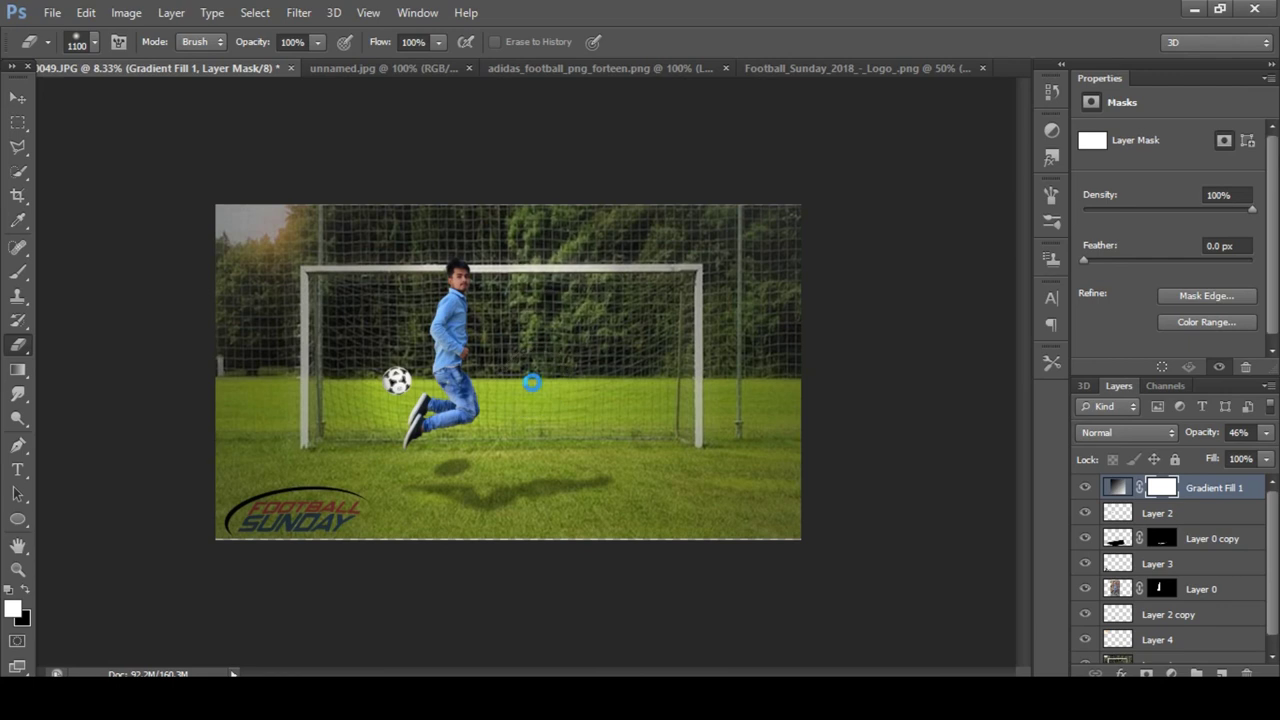
{"action": "scroll", "coordinate": [1152, 660], "scroll_direction": "down", "scroll_amount": 1}
{"action": "left_click", "coordinate": [18, 197]}
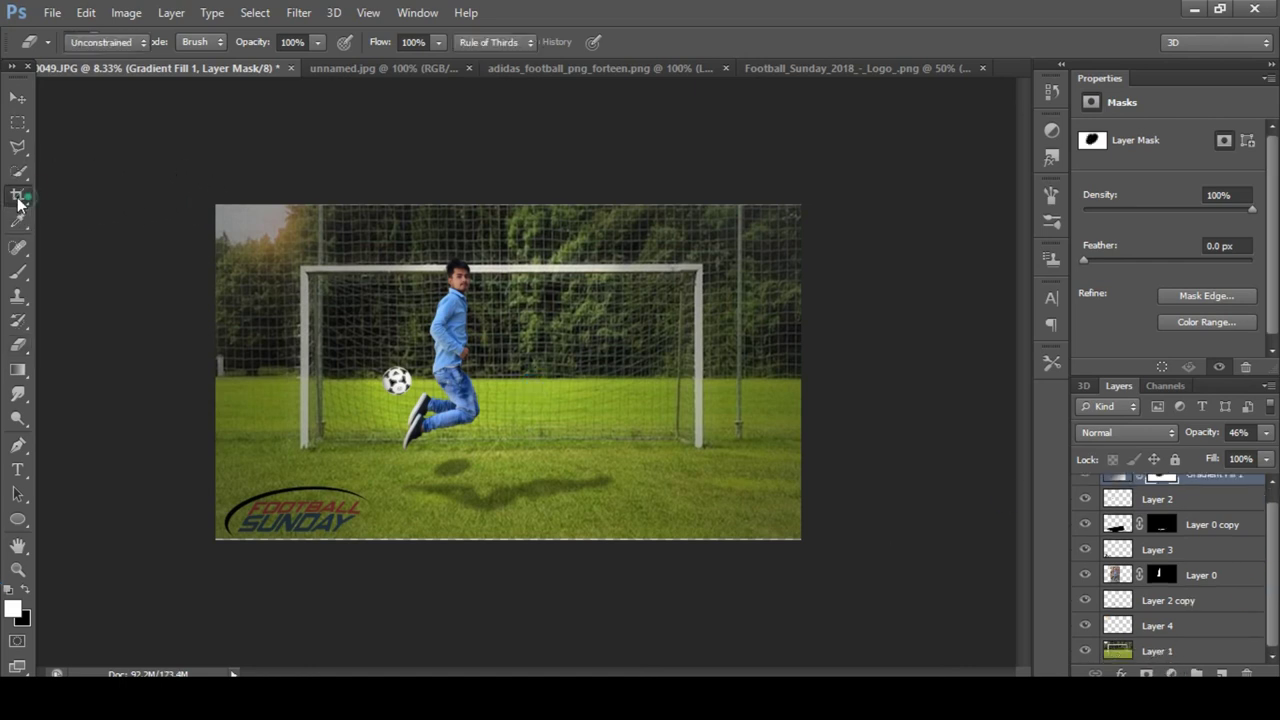
Step: Pull the crop's right edge inward to trim the goal's right side, and confirm
{"action": "left_click_drag", "start_coordinate": [781, 381], "coordinate": [720, 378]}
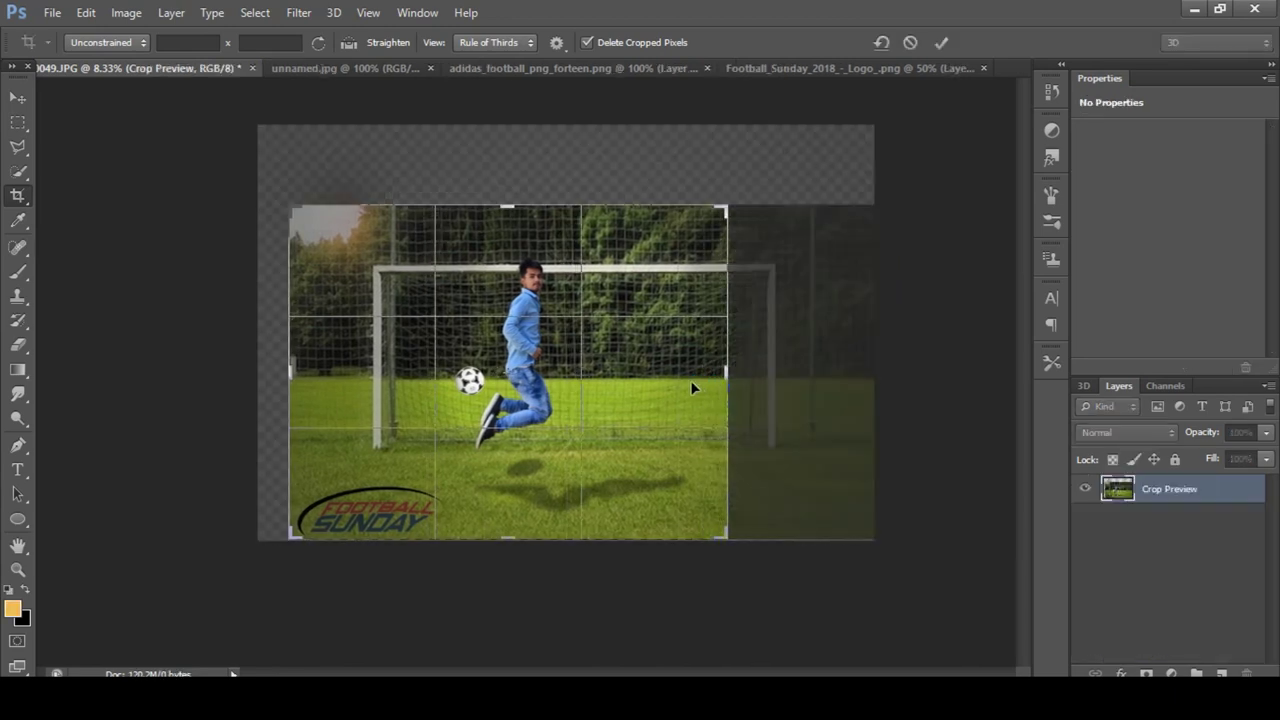
{"action": "left_click", "coordinate": [18, 97]}
{"action": "left_click", "coordinate": [543, 276]}
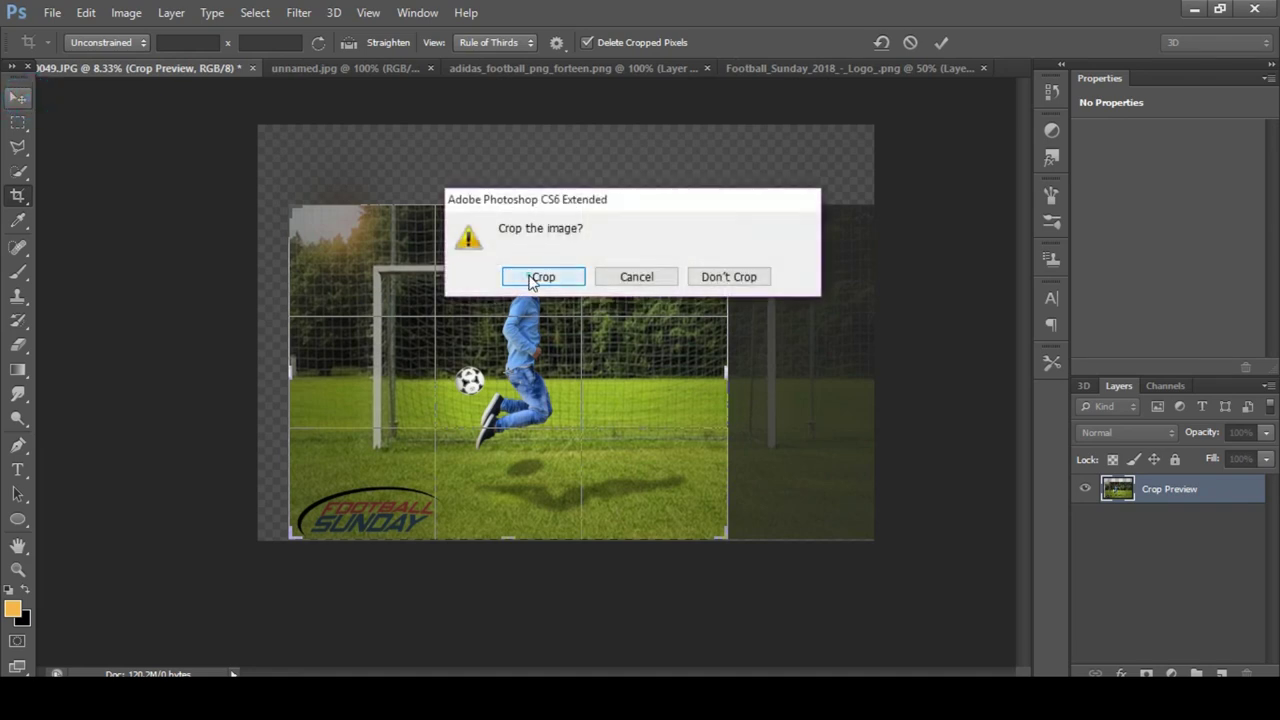